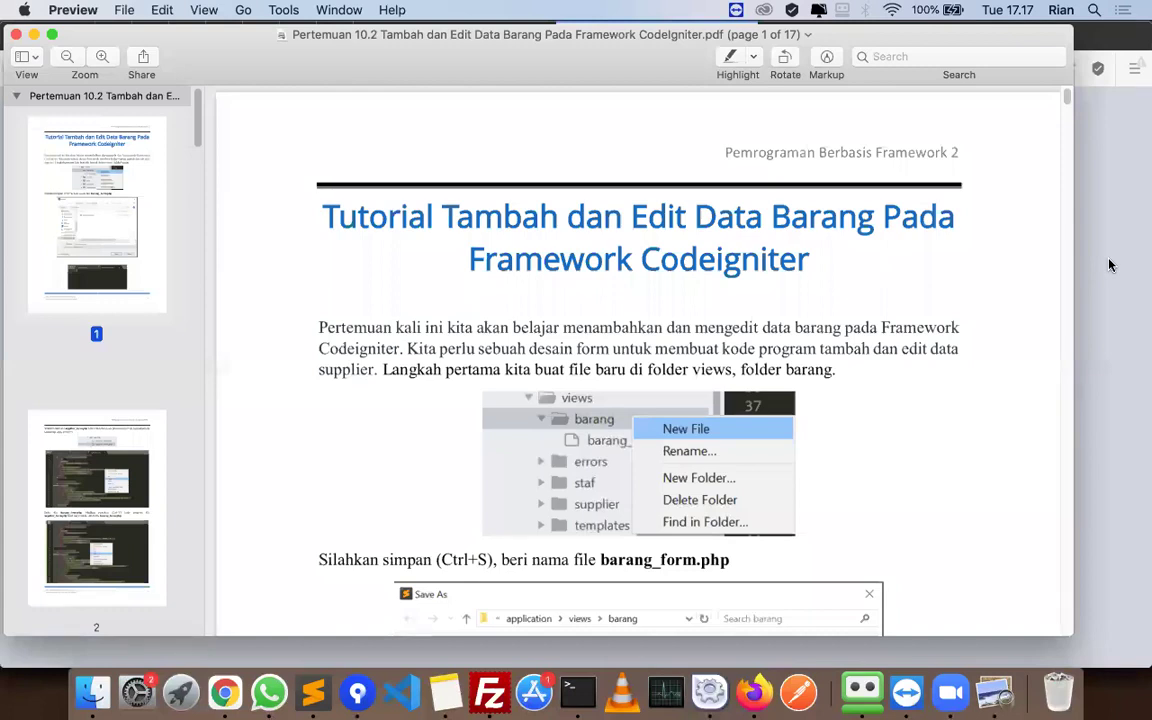
- Sign in to the SIPEM admin app with the admin account credentials, fixing a username typo
key(super+Tab)
click(595, 300)
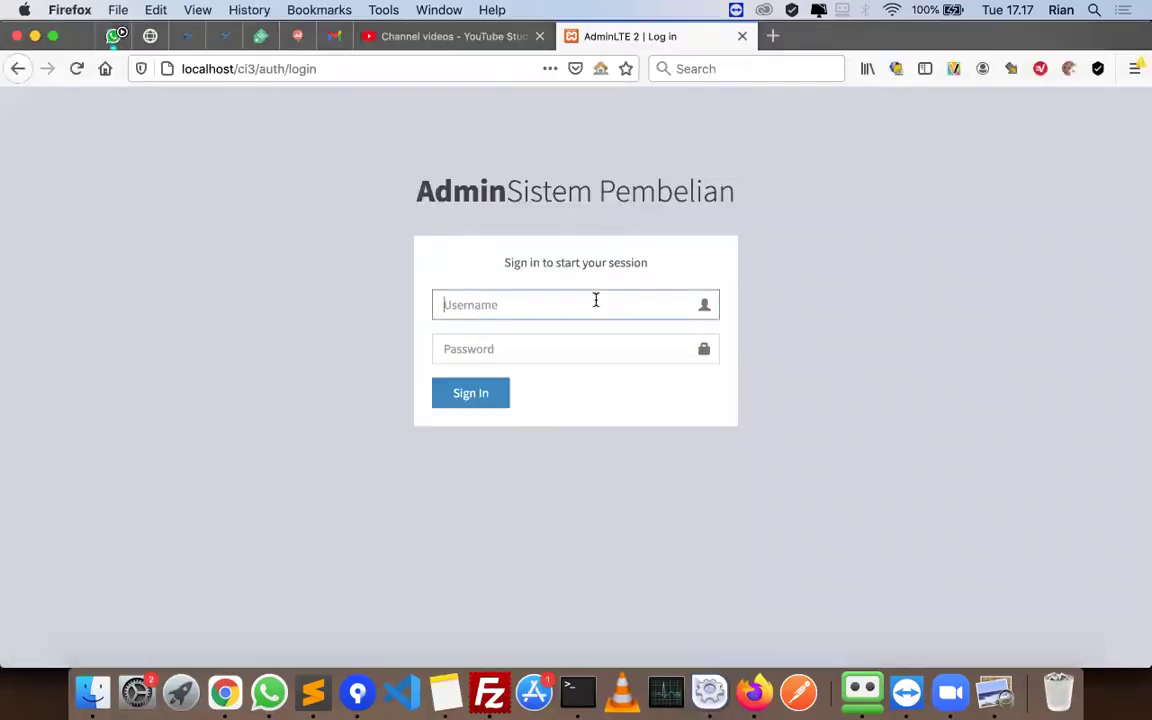
text(adin)
key(Tab)
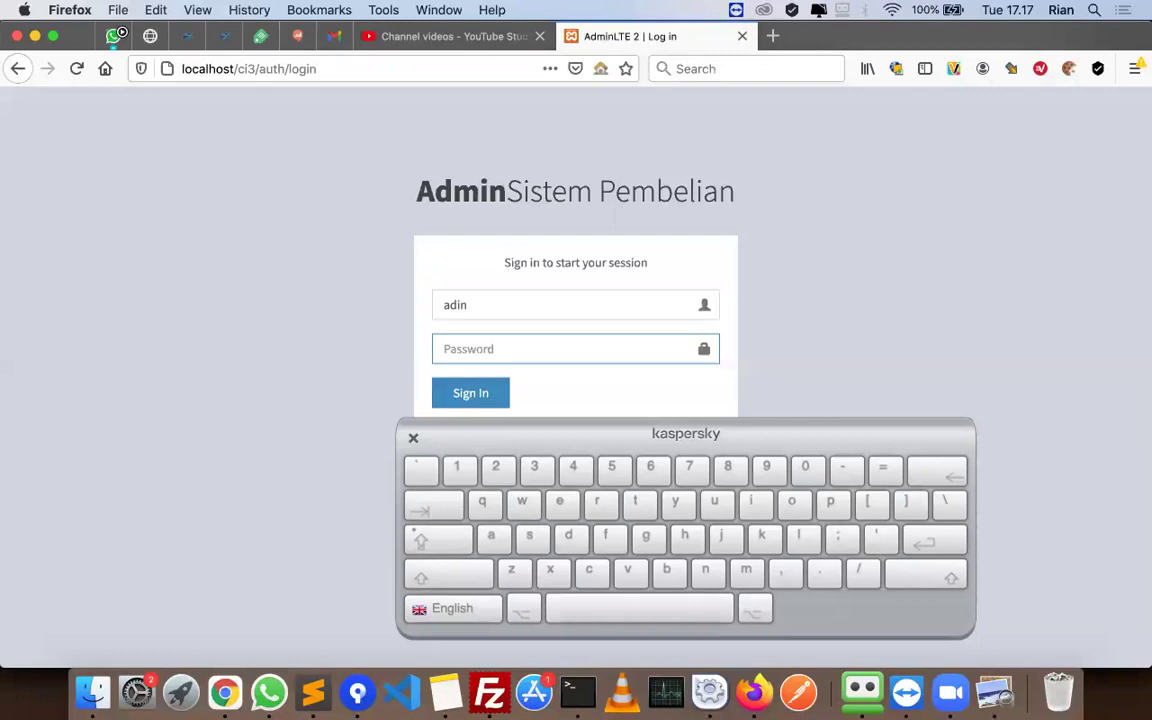
click(595, 300)
key(BackSpace)
key(BackSpace)
text(min)
key(Tab)
text(admin)
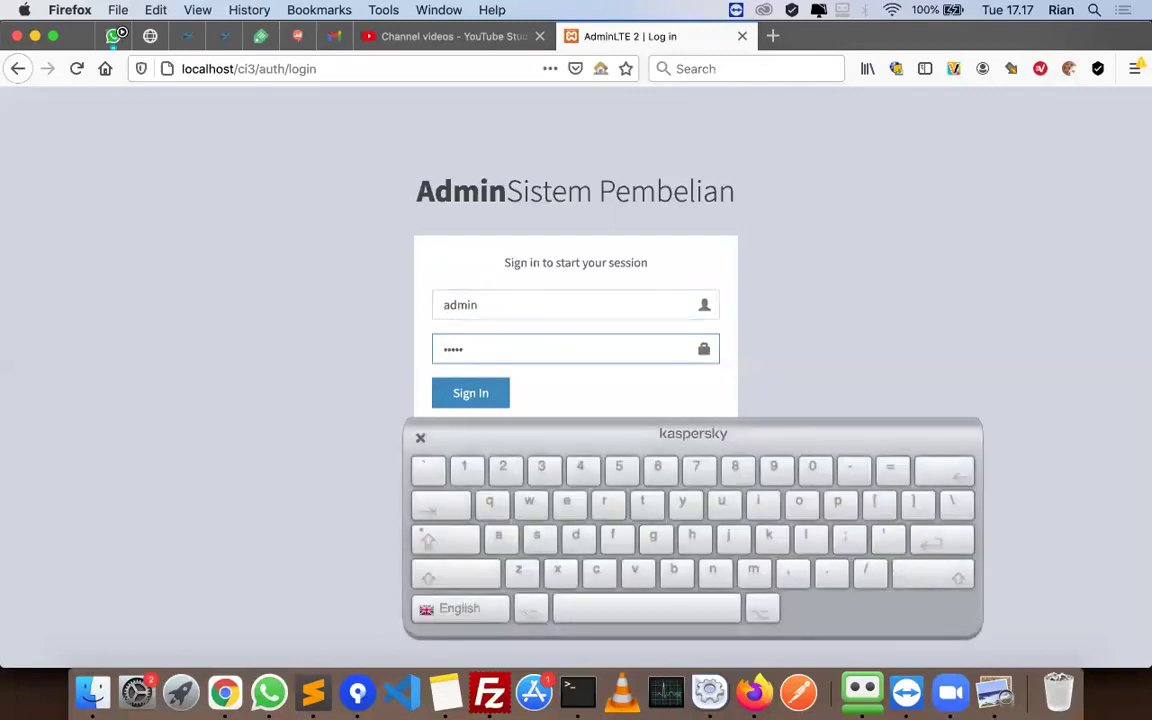
key(Return)
click(610, 336)
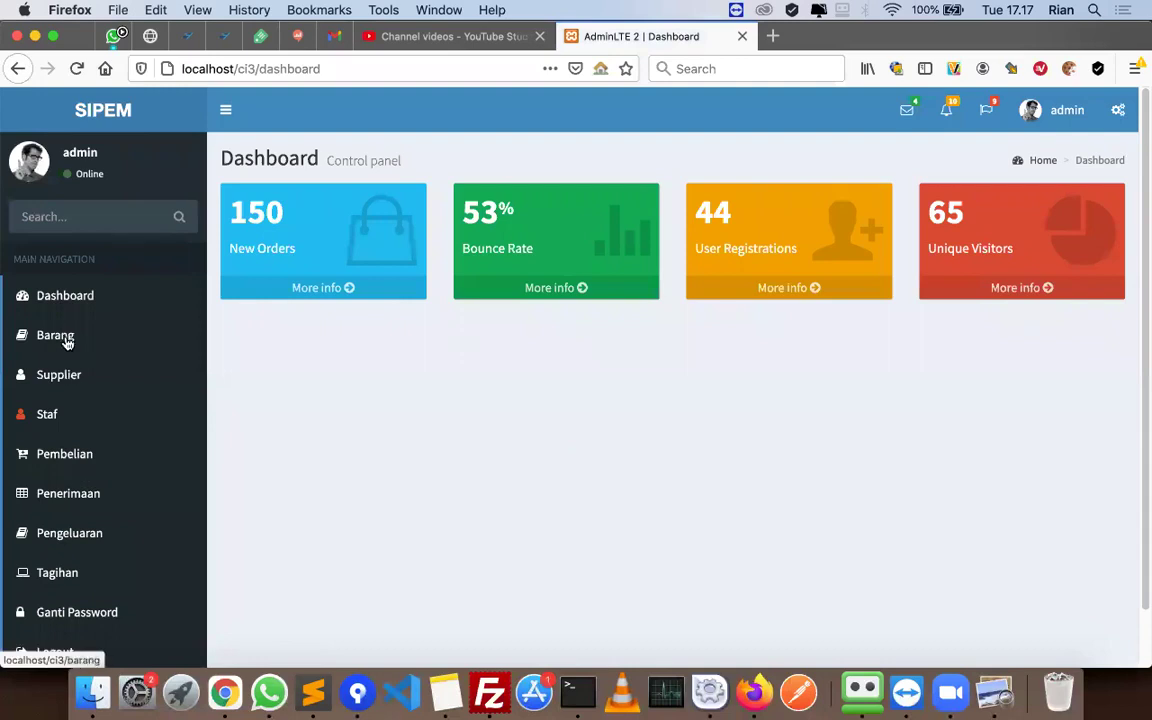
- Open the Barang item list, then load localhost/phpmyadmin in a new tab
click(67, 339)
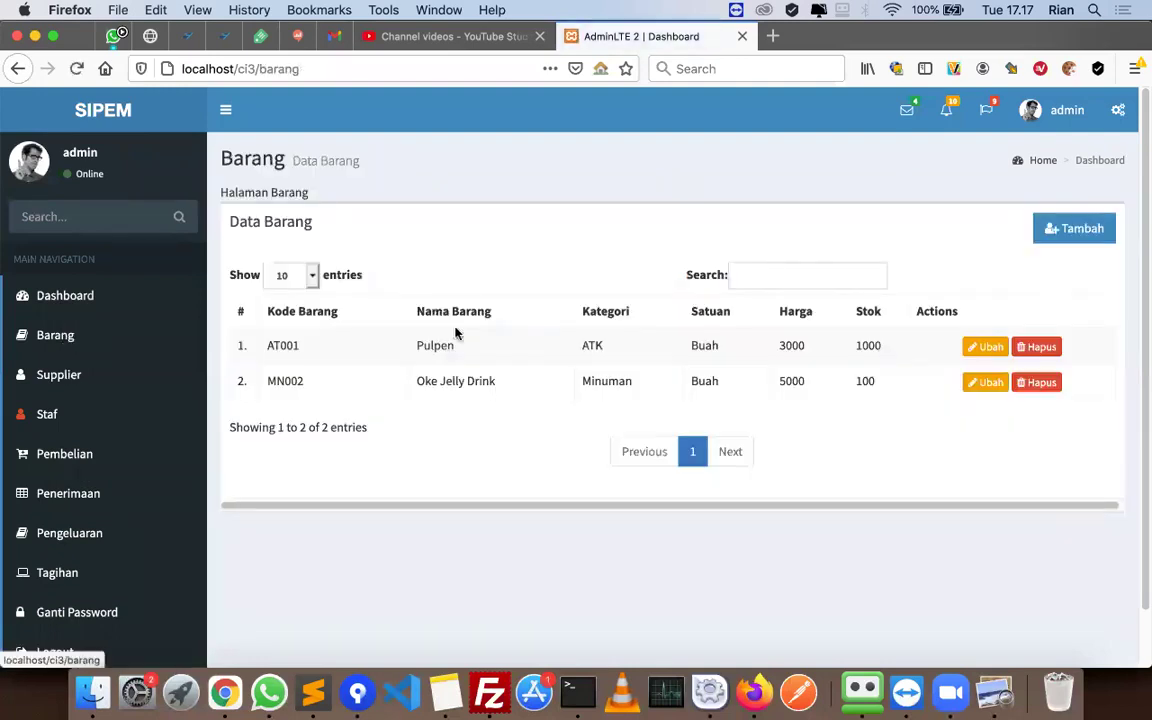
key(super+t)
text(localhost/phpmyadmin)
key(Return)
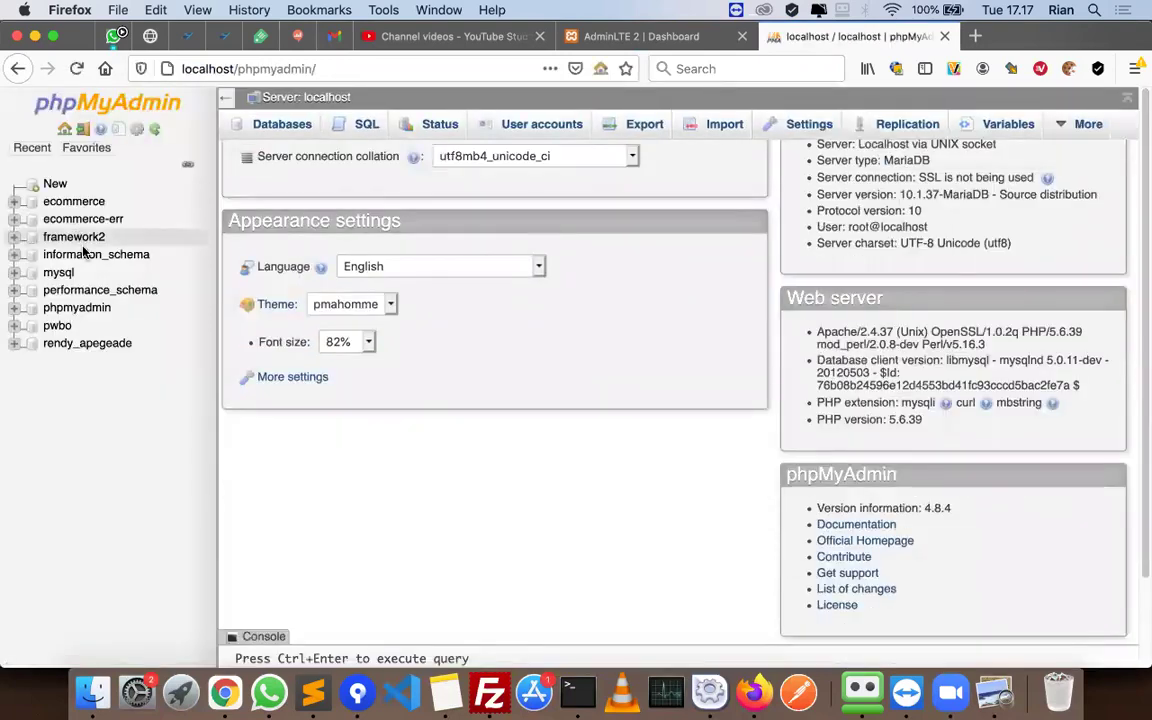
- Browse the tbbarang table in the framework2 database in phpMyAdmin
click(88, 238)
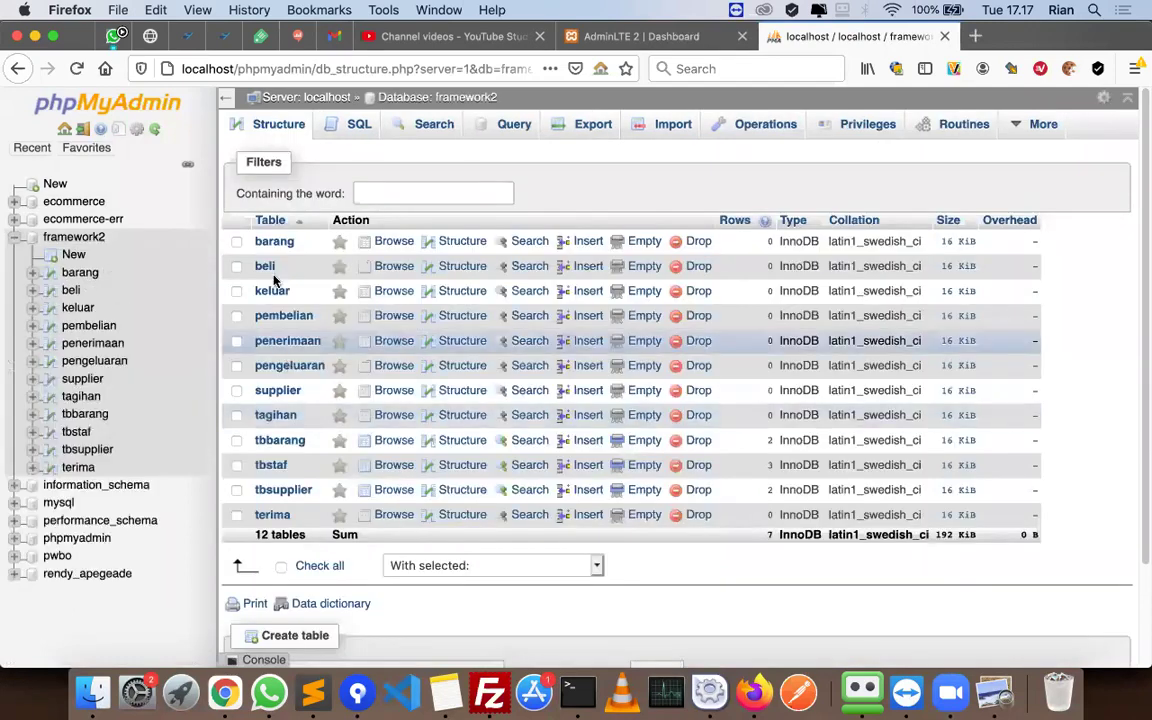
click(276, 247)
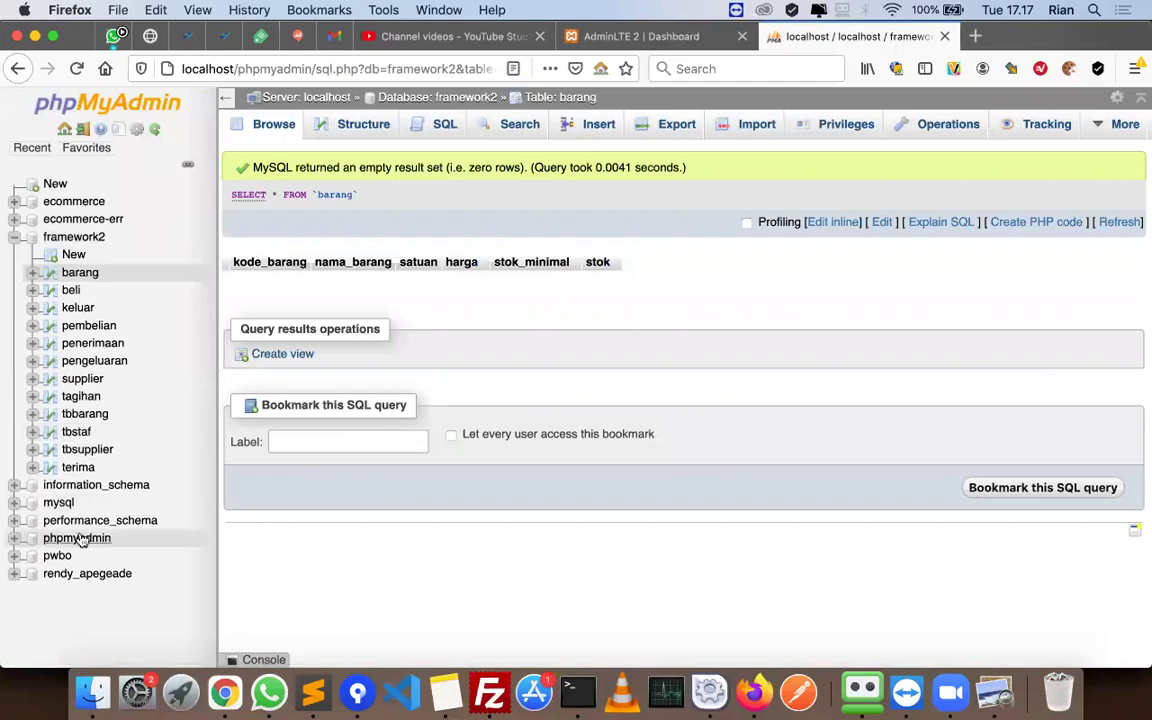
click(58, 556)
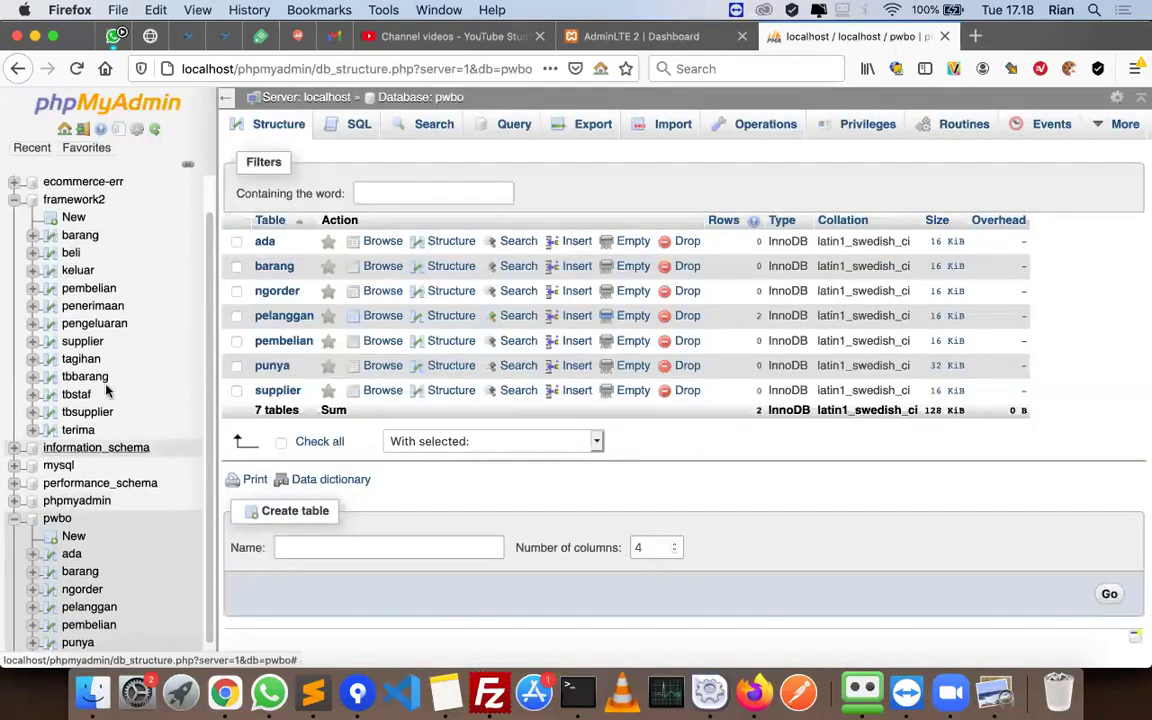
click(78, 375)
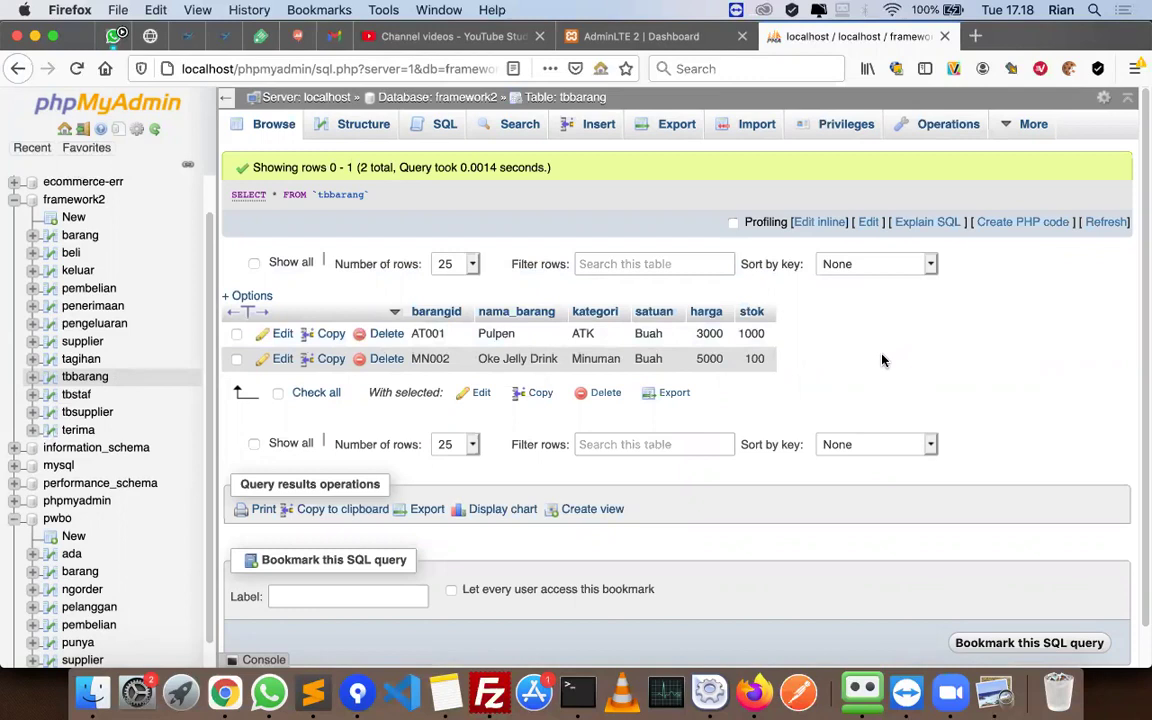
- Reload the SIPEM Barang page and delete the Oke Jelly Drink item MN002
click(616, 42)
click(365, 62)
key(Return)
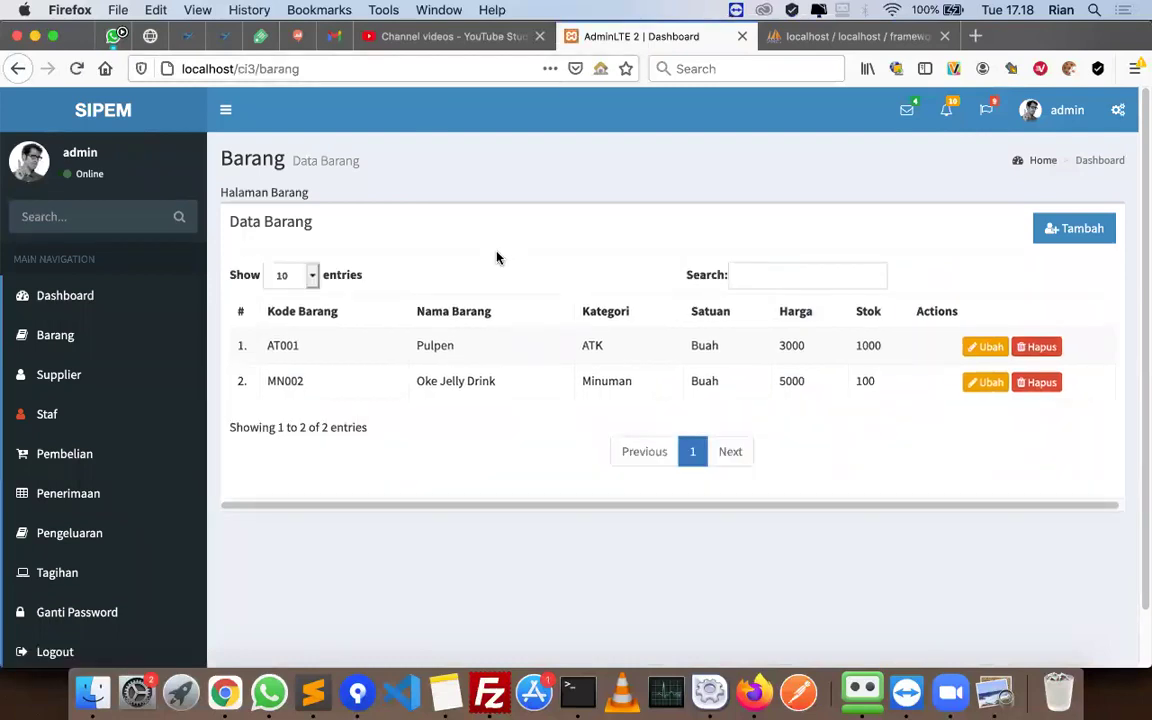
click(1029, 390)
click(631, 347)
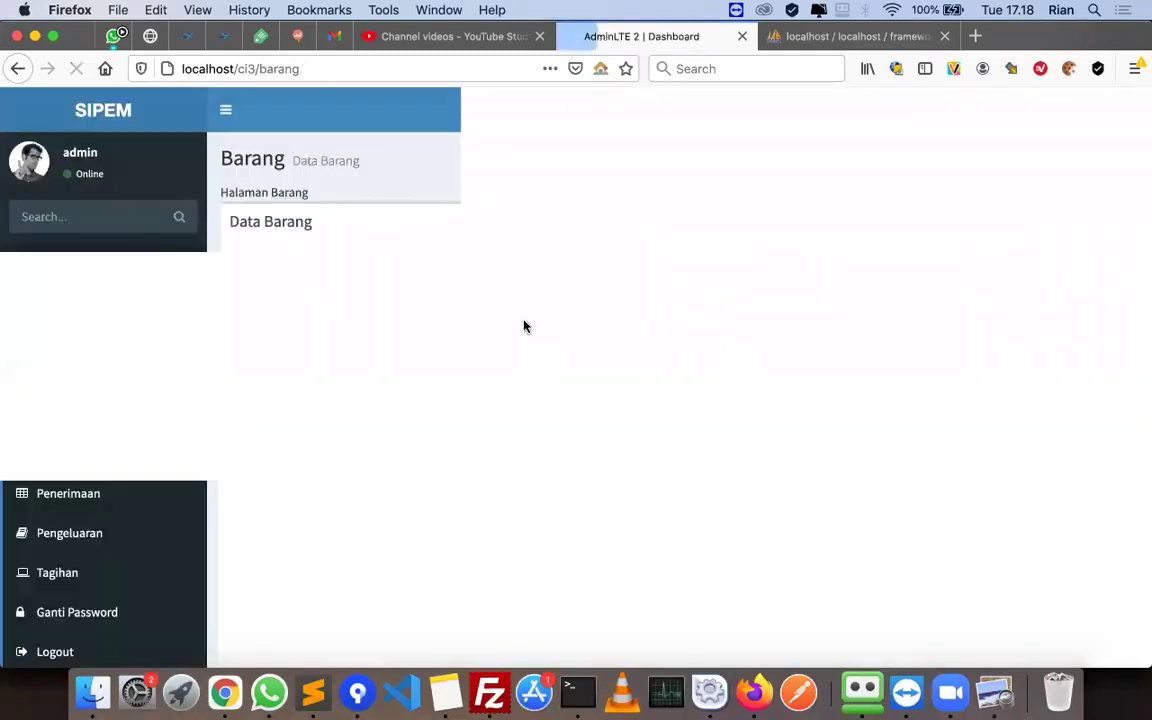
- Refresh tbbarang to confirm only Pulpen remains, then bring up the tutorial PDF
click(818, 36)
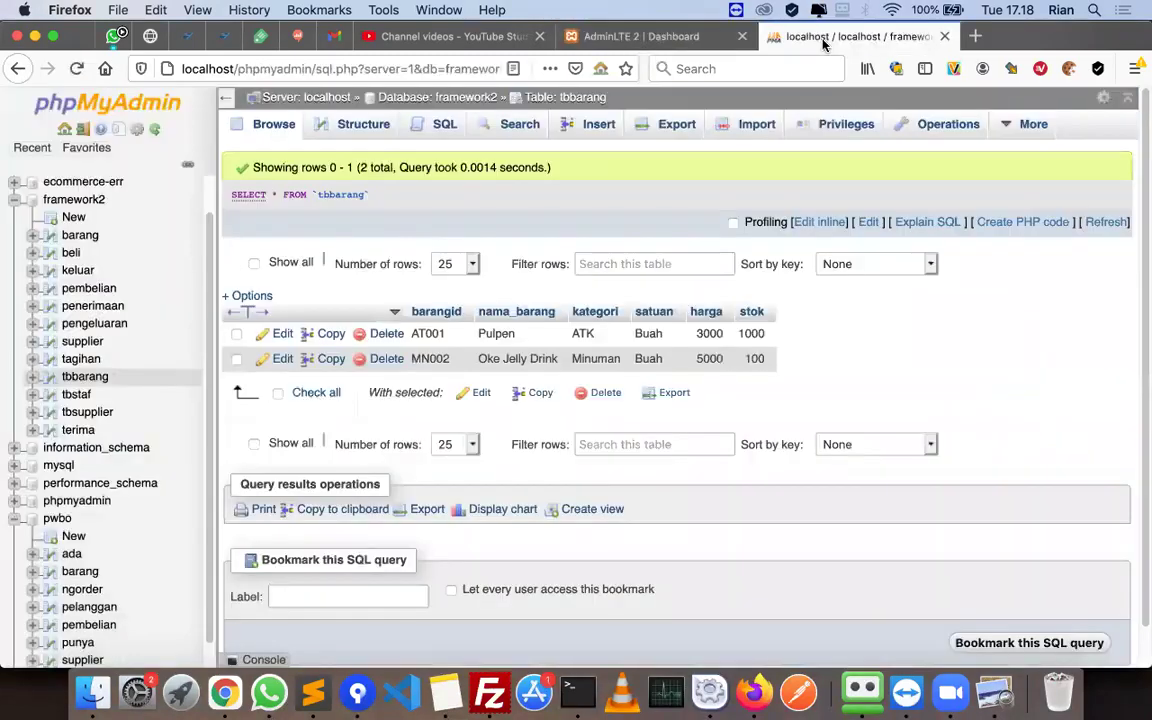
click(272, 128)
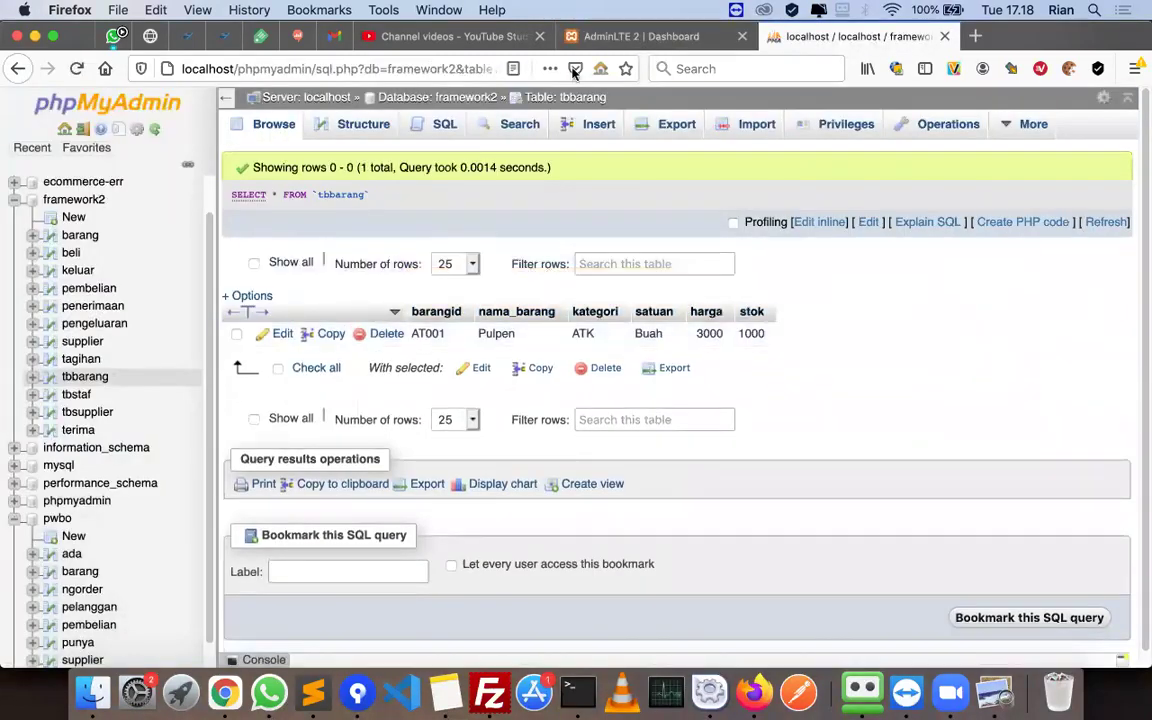
click(610, 36)
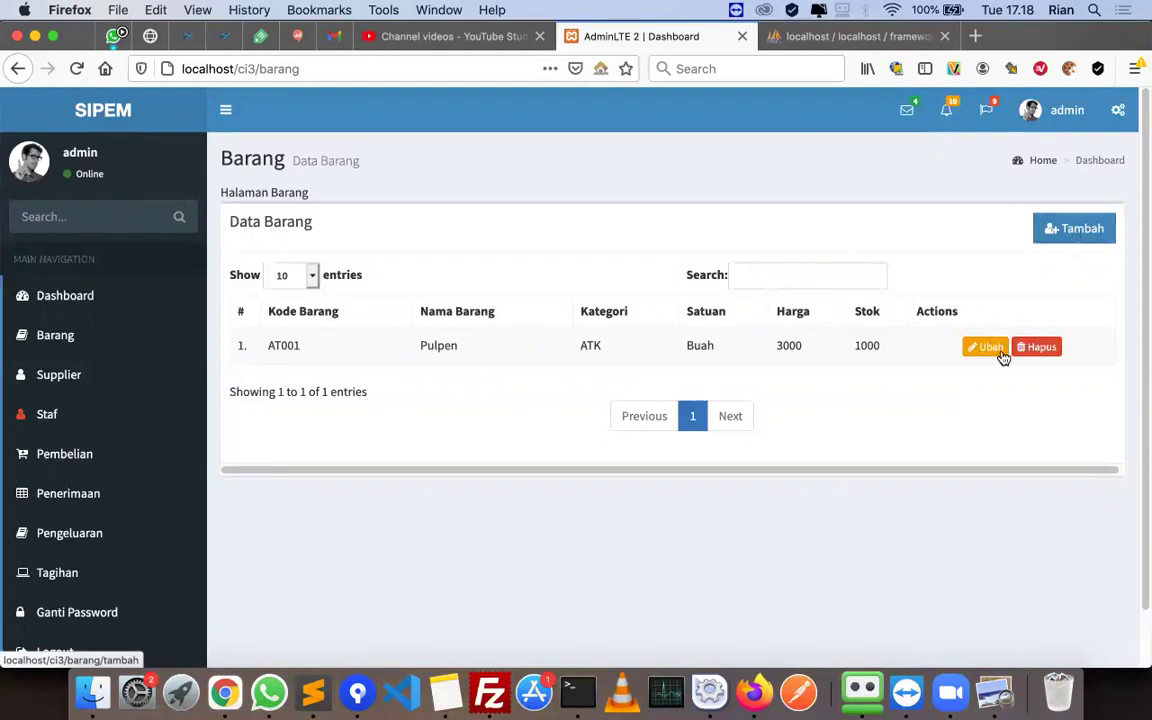
click(990, 677)
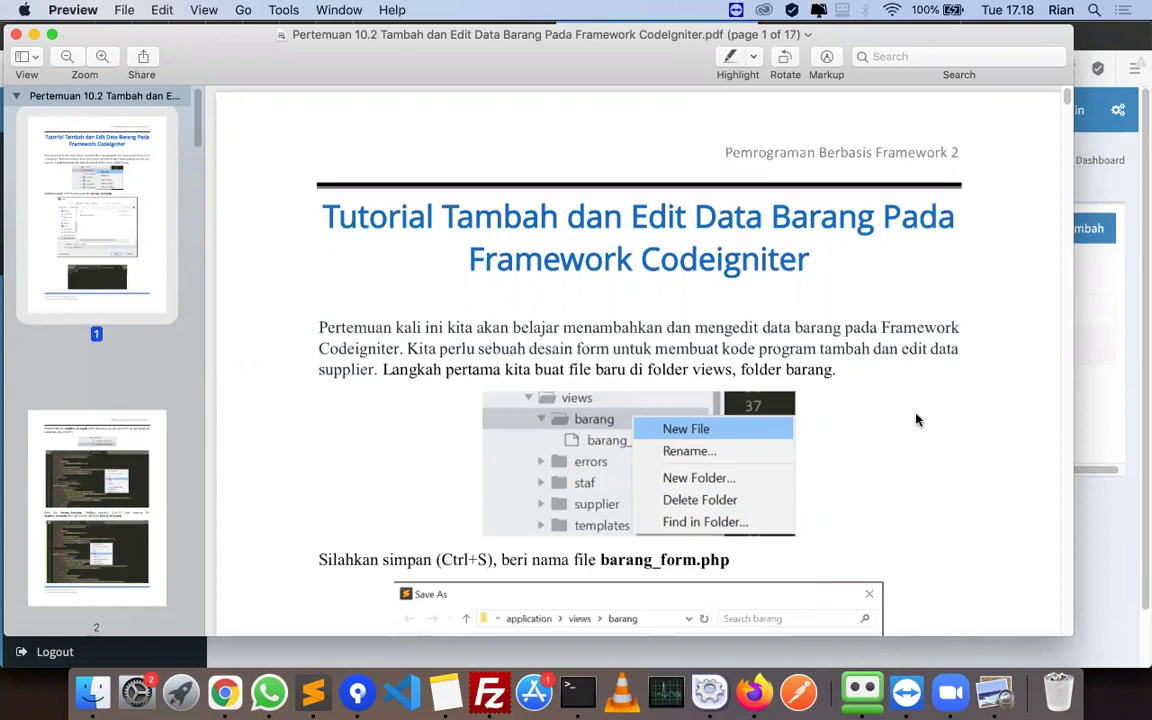
- Read the tutorial's first step on creating barang_form.php, then switch to Sublime Text
scroll(918, 420, down, 3)
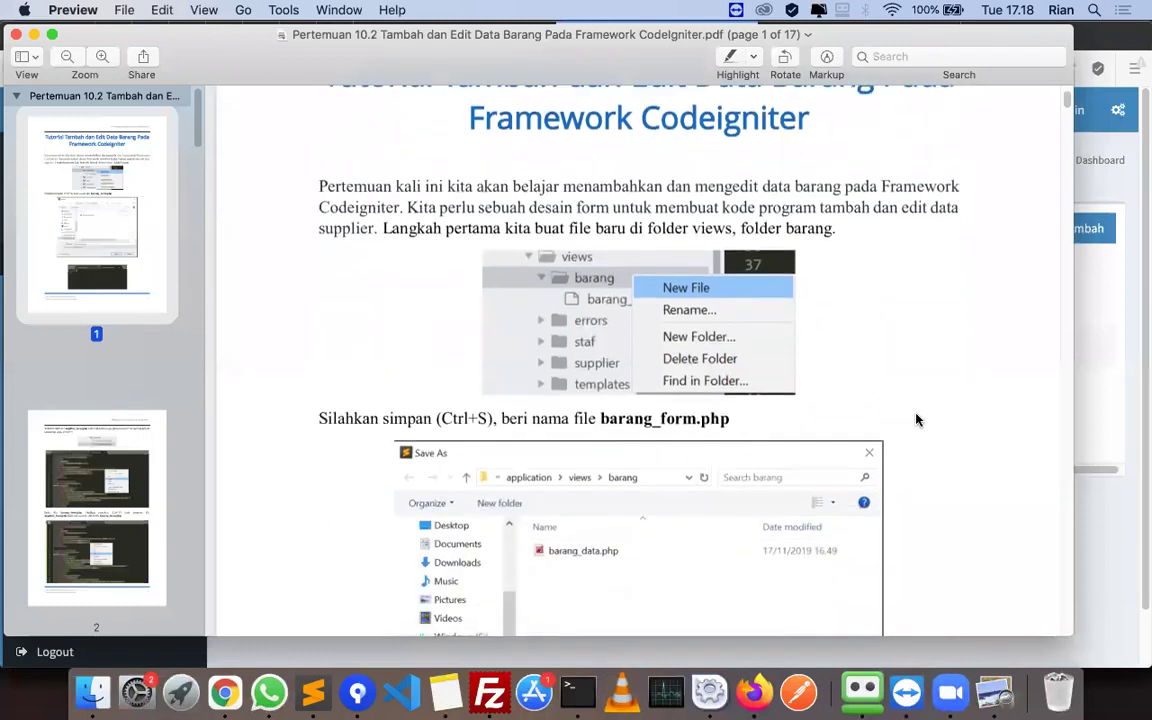
click(1140, 502)
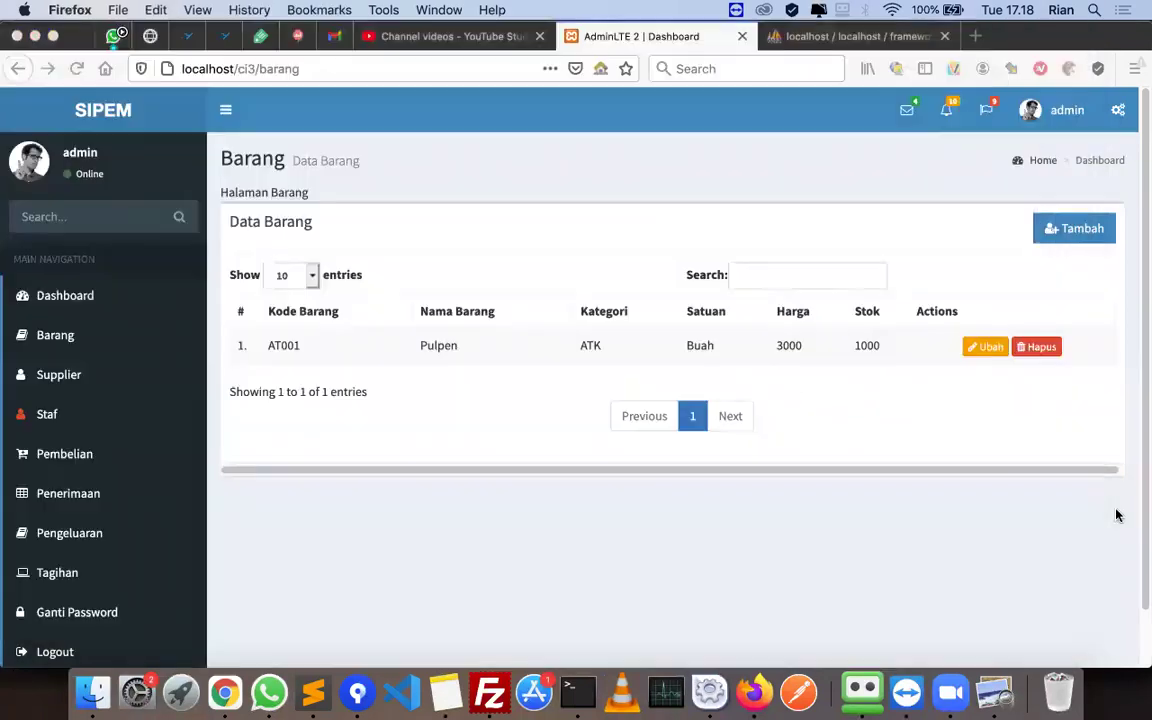
click(305, 697)
- Start Add Folder to Project and browse from Users through the home folder into Applications
click(438, 10)
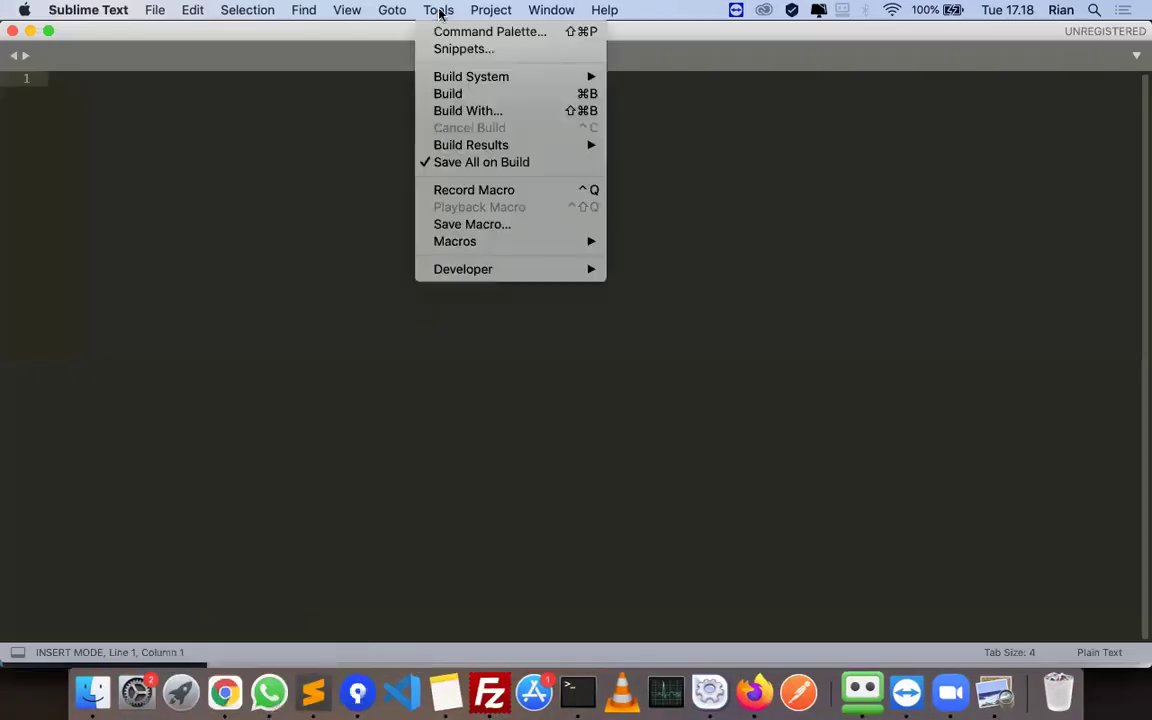
mouse_move(492, 9)
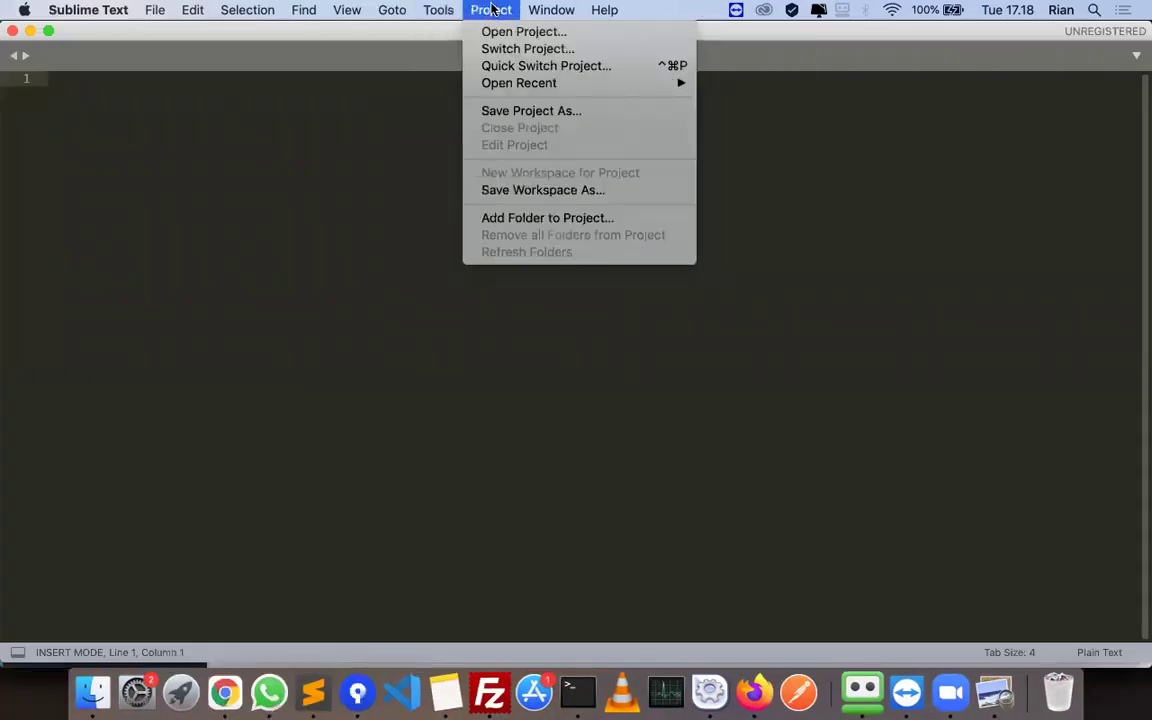
click(548, 218)
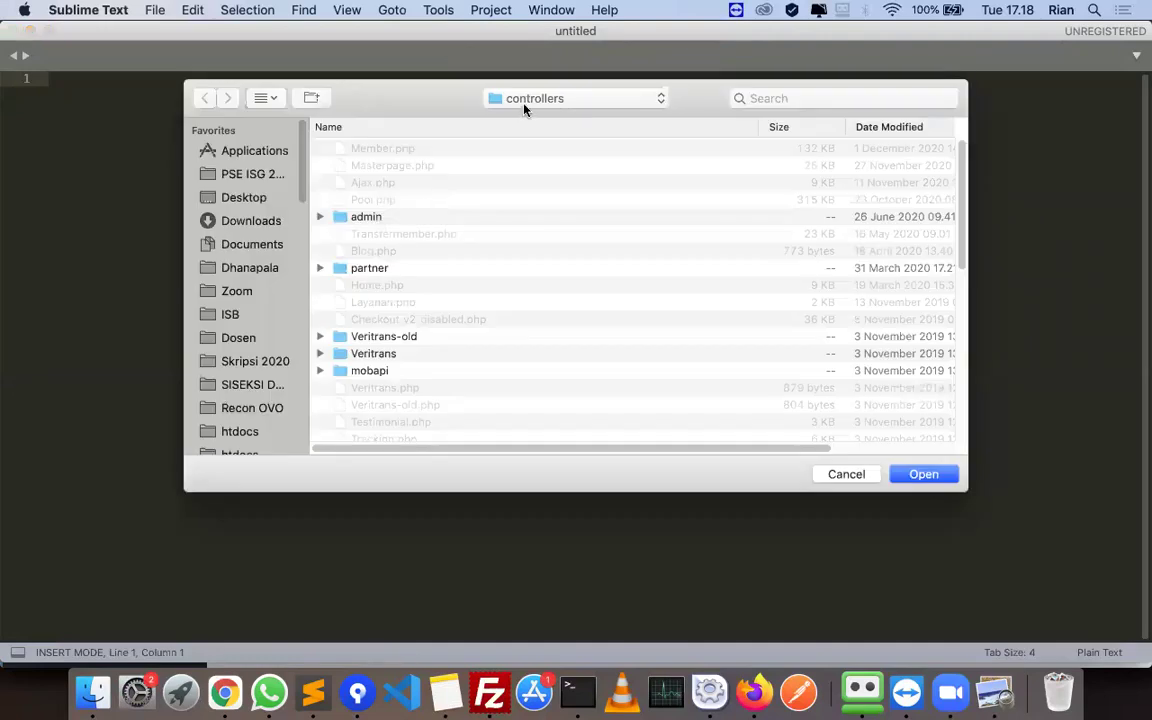
click(524, 101)
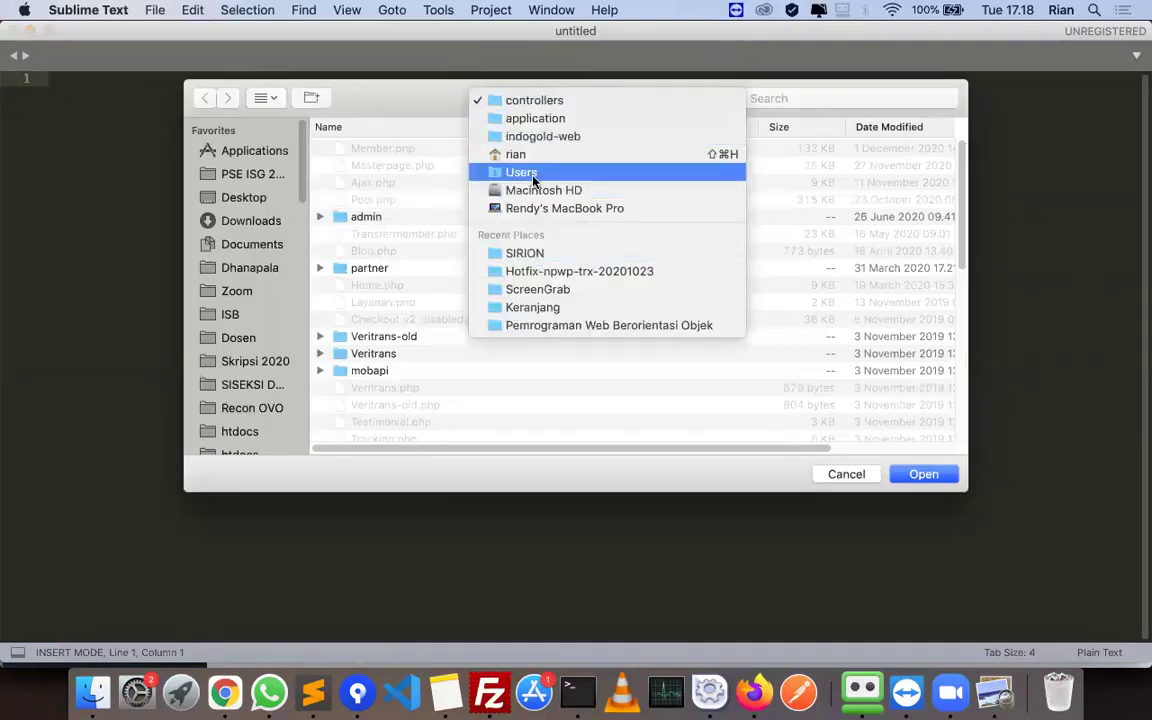
click(518, 172)
double_click(362, 149)
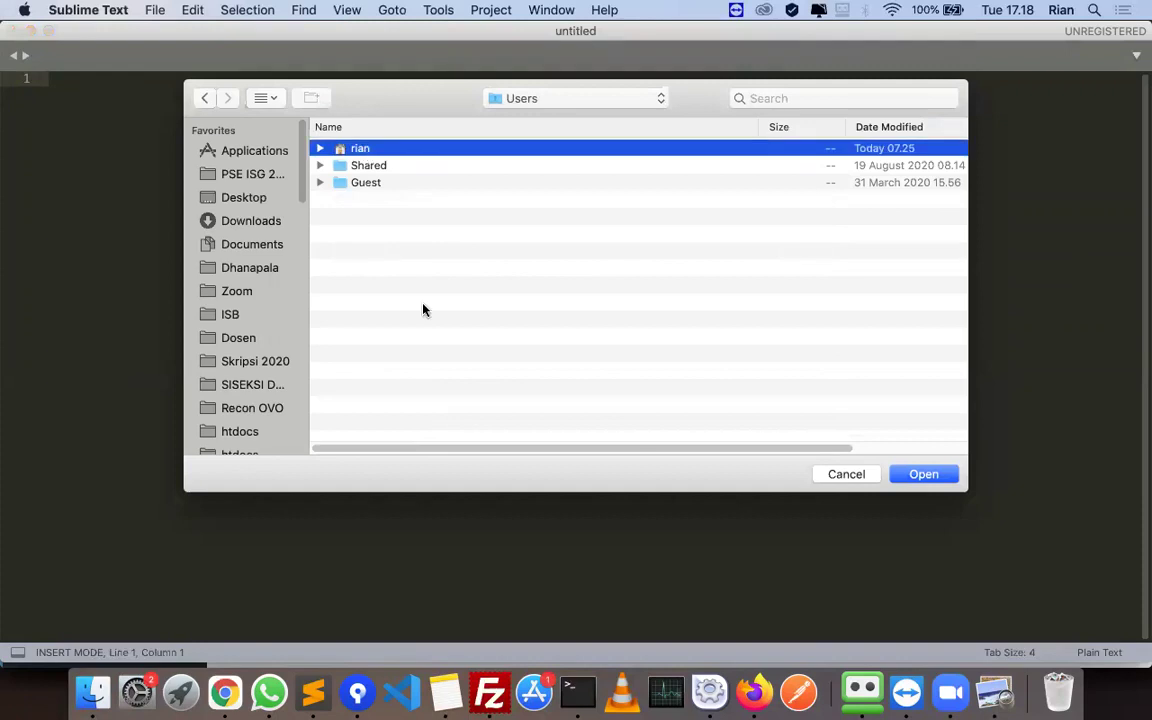
click(420, 305)
scroll(418, 302, down, 2)
click(416, 298)
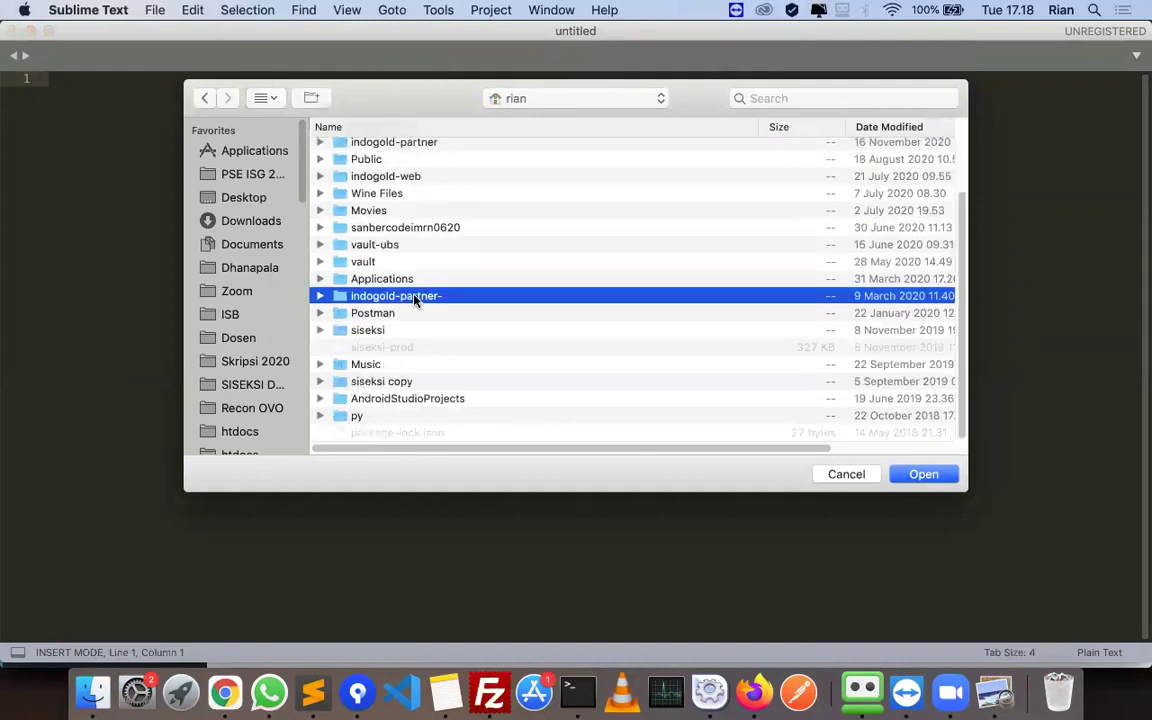
scroll(414, 285, up, 2)
double_click(405, 354)
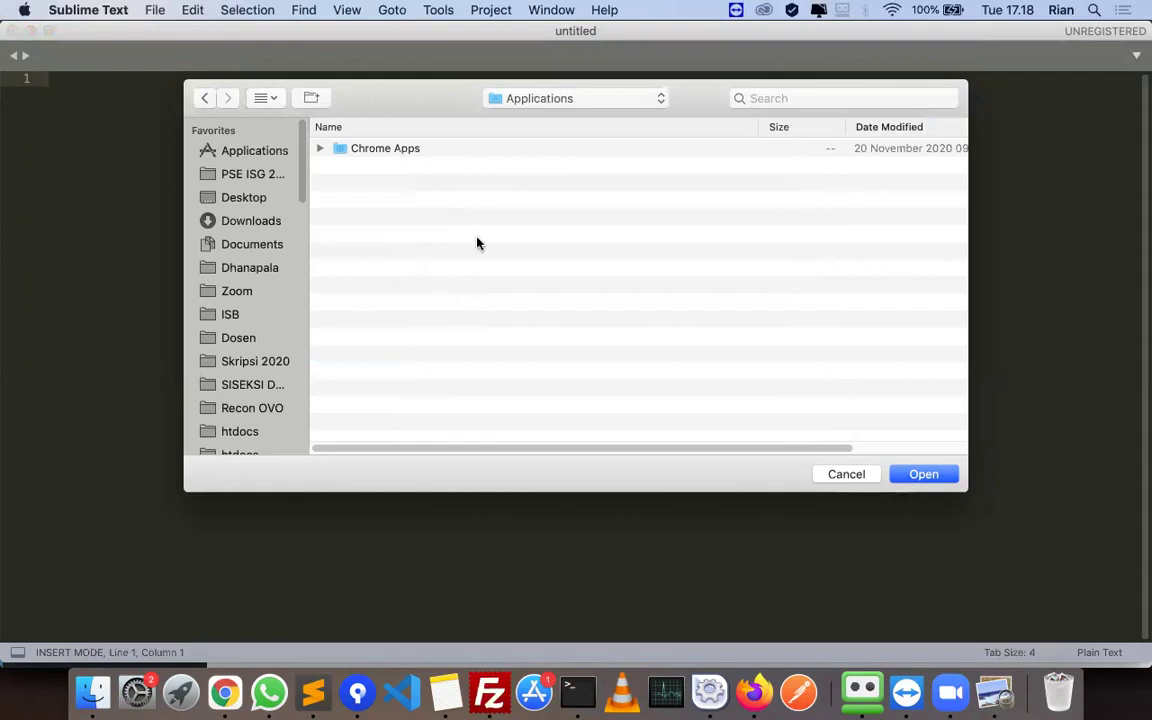
- Open htdocs and add the ci3 folder to the project
scroll(228, 338, down, 3)
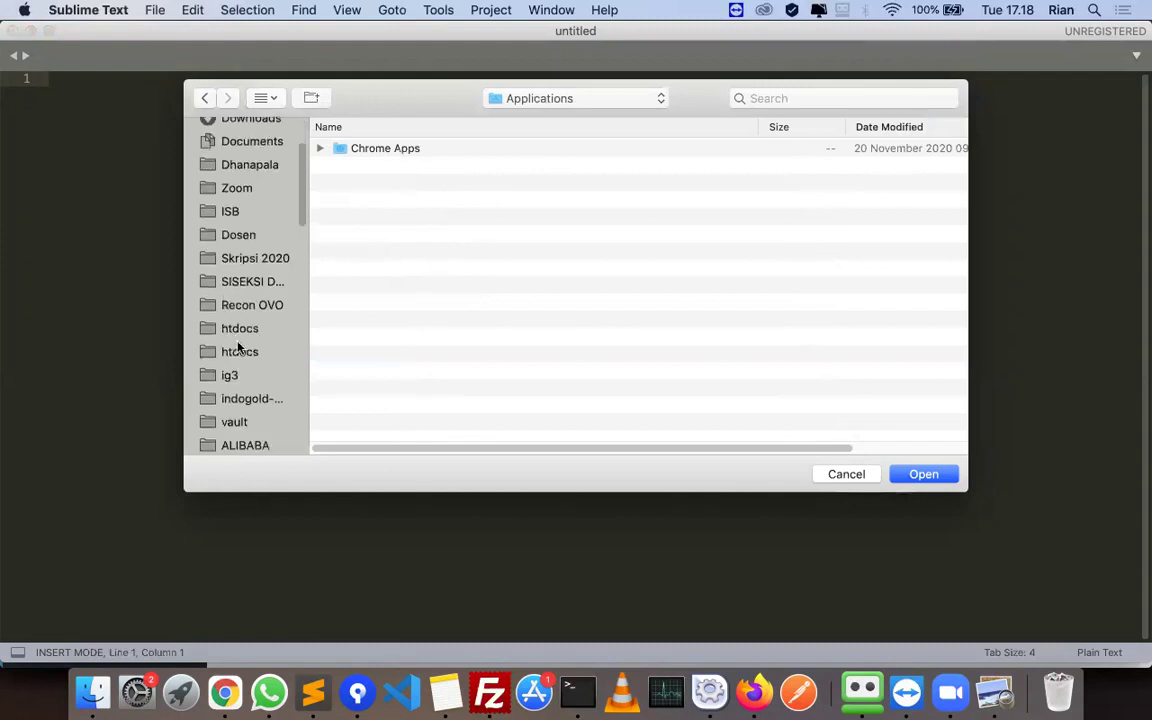
click(238, 349)
scroll(452, 318, down, 5)
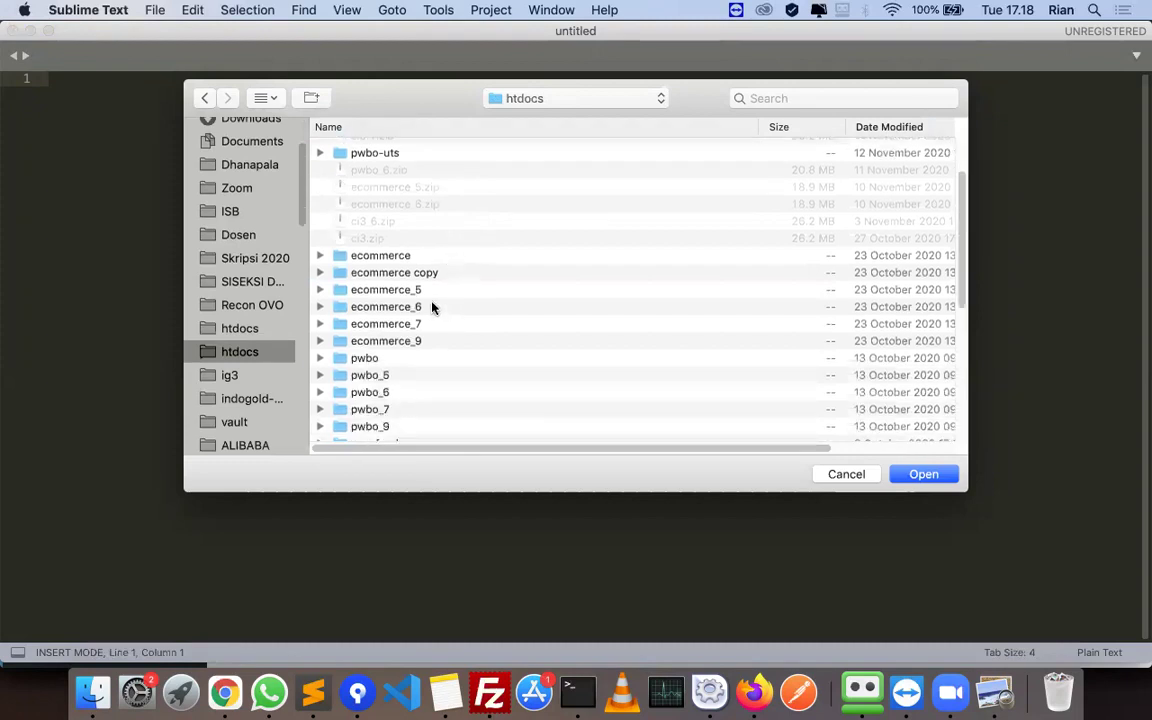
scroll(432, 307, down, 5)
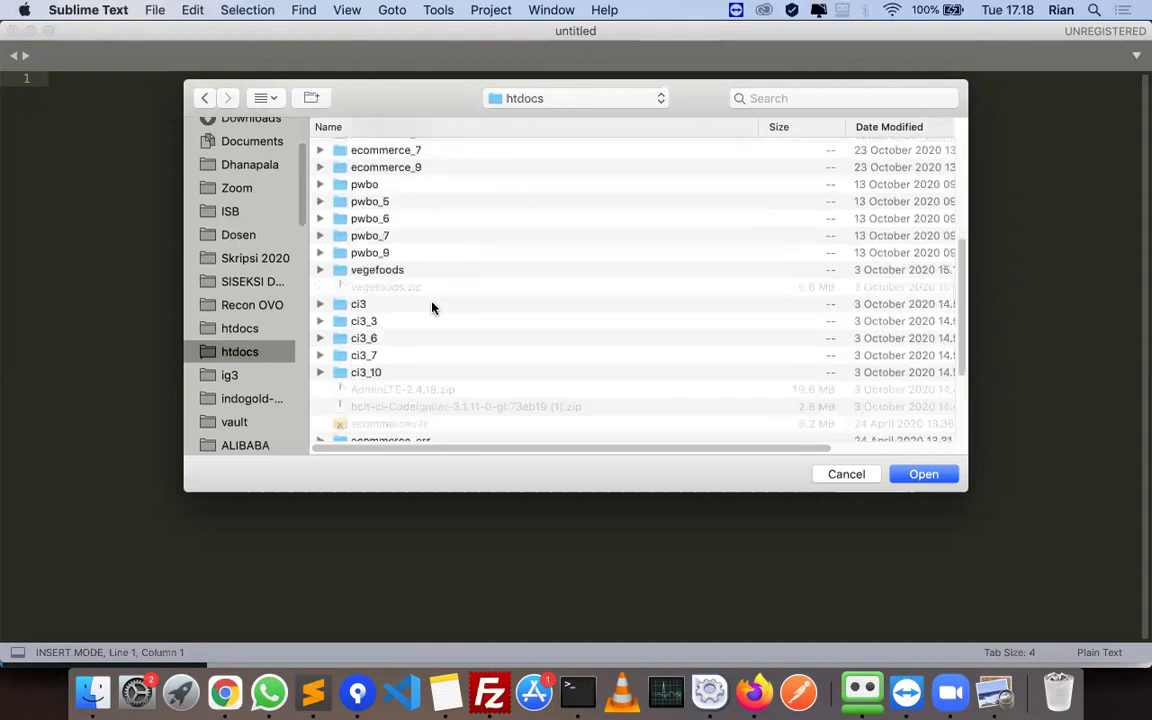
click(360, 305)
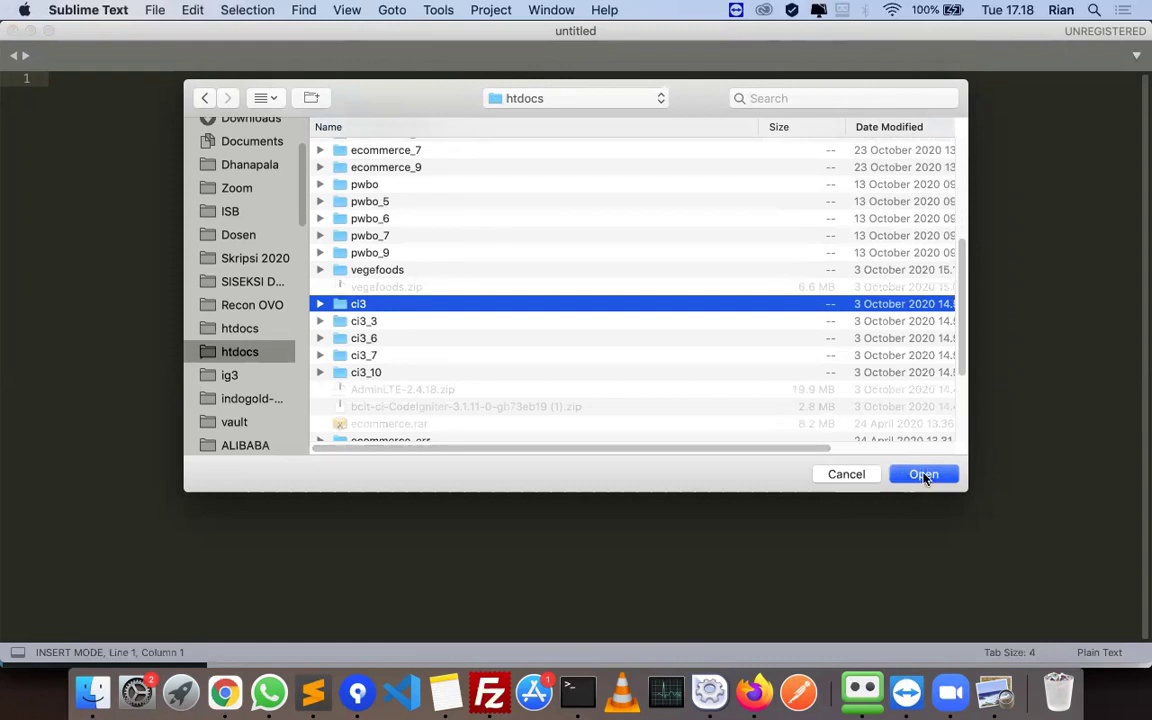
click(924, 475)
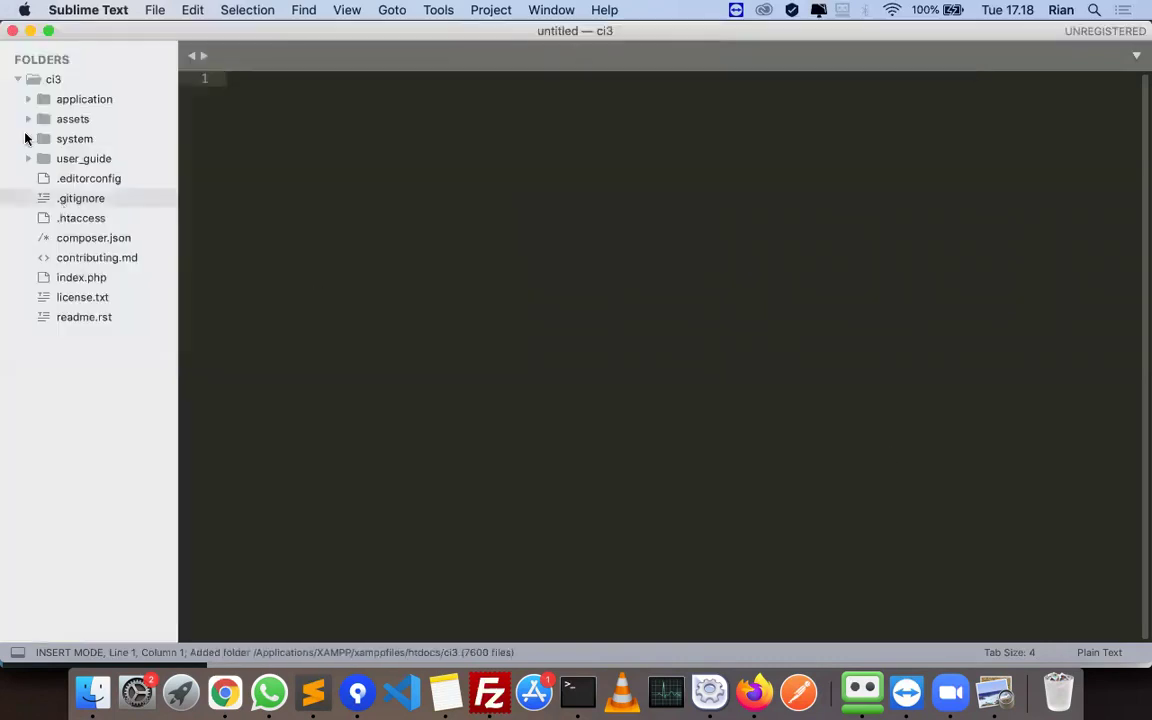
- Expand application > views and check the barang_form file name in the tutorial
click(19, 100)
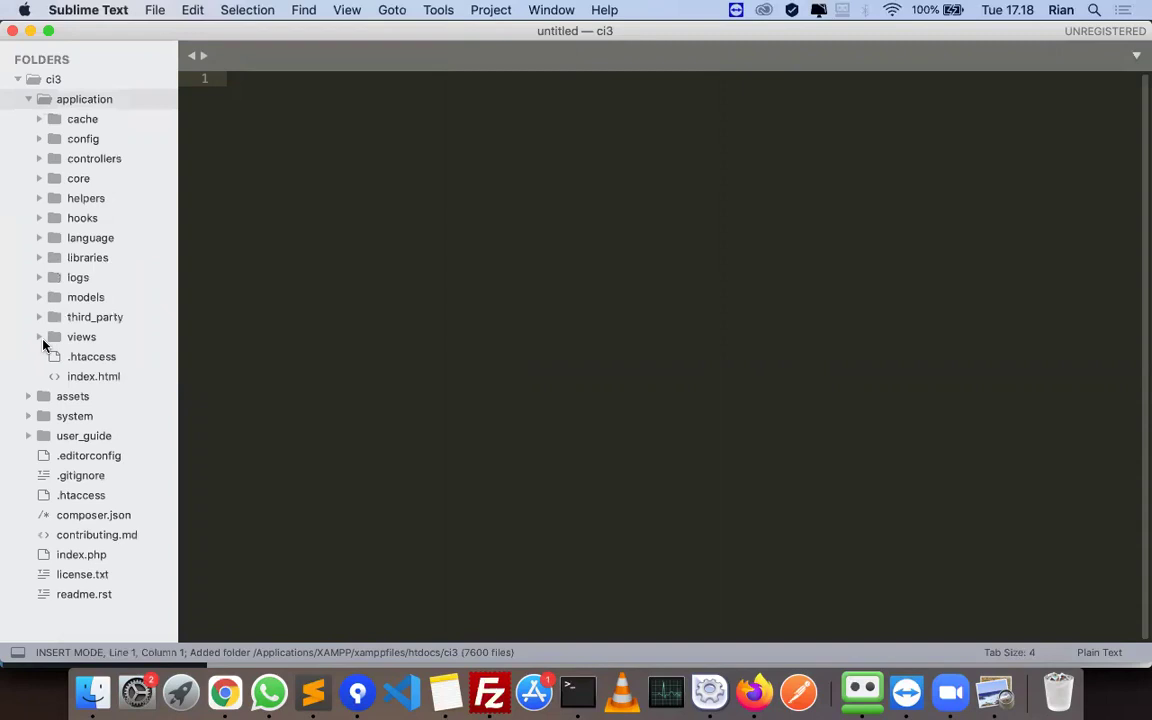
click(46, 340)
scroll(110, 400, down, 1)
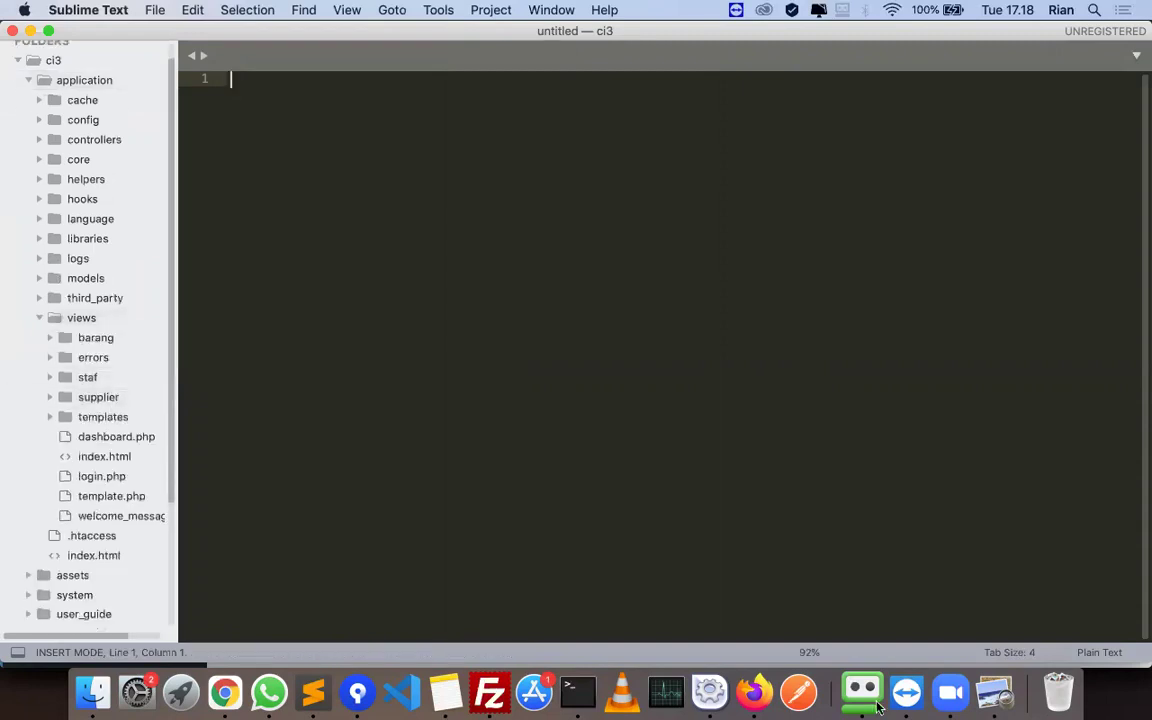
key(super+Tab)
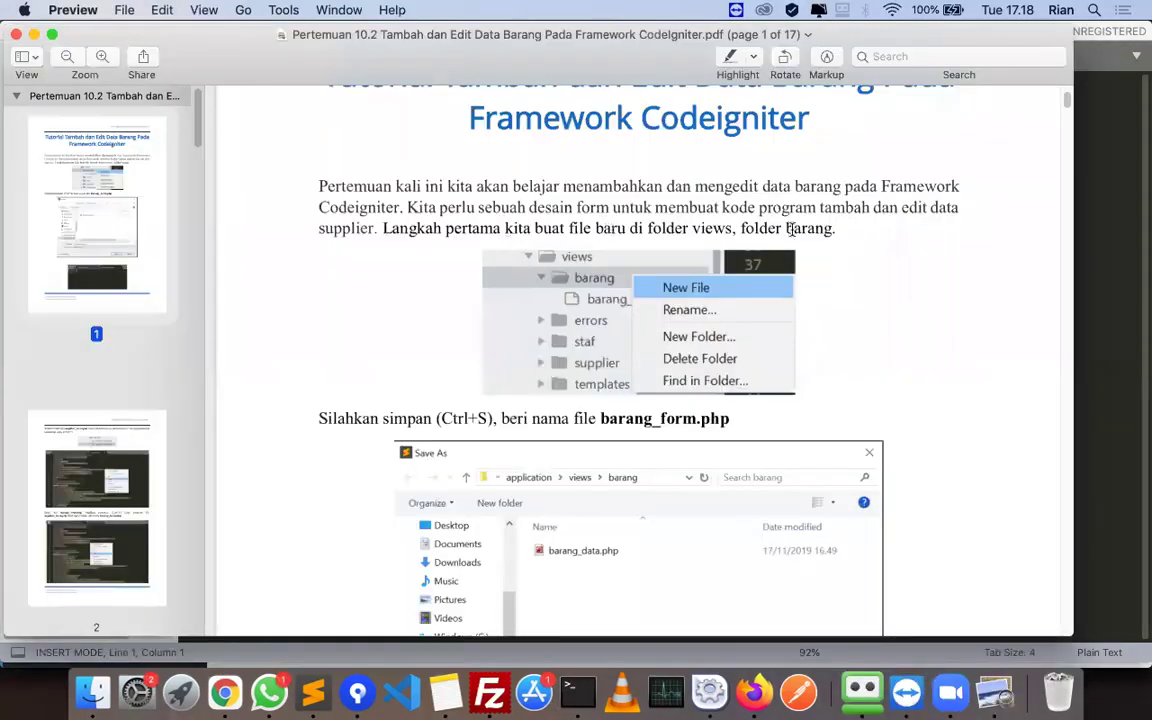
scroll(780, 345, down, 2)
double_click(655, 352)
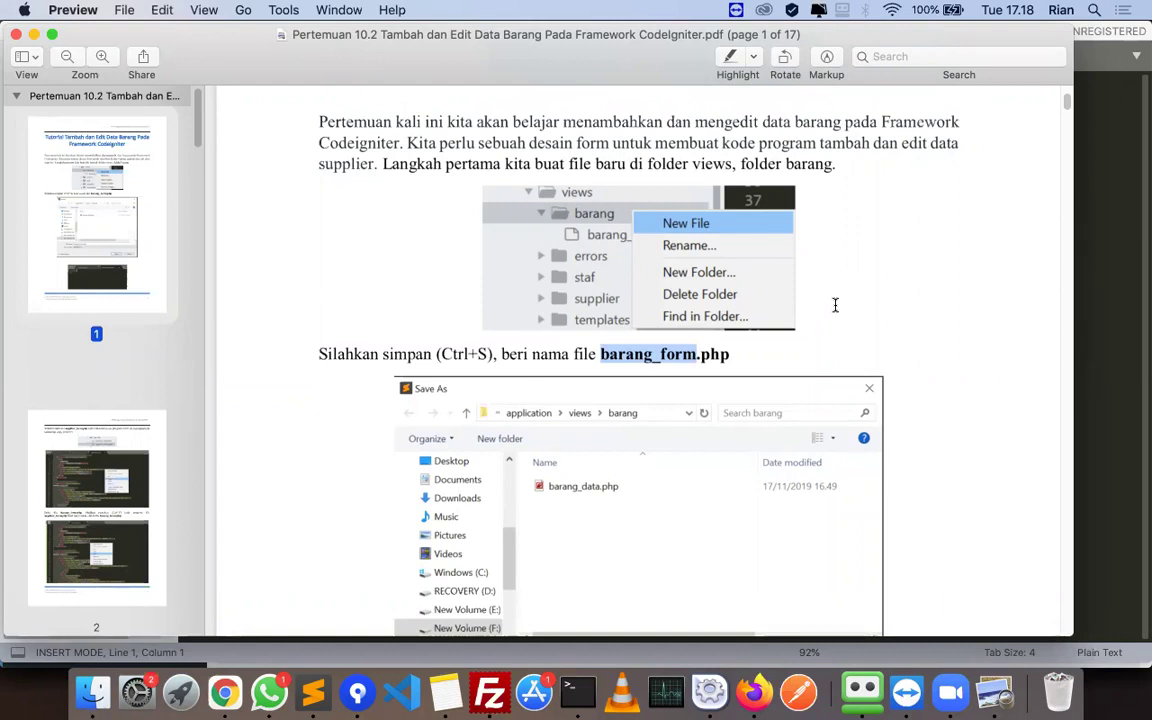
key(super+Tab)
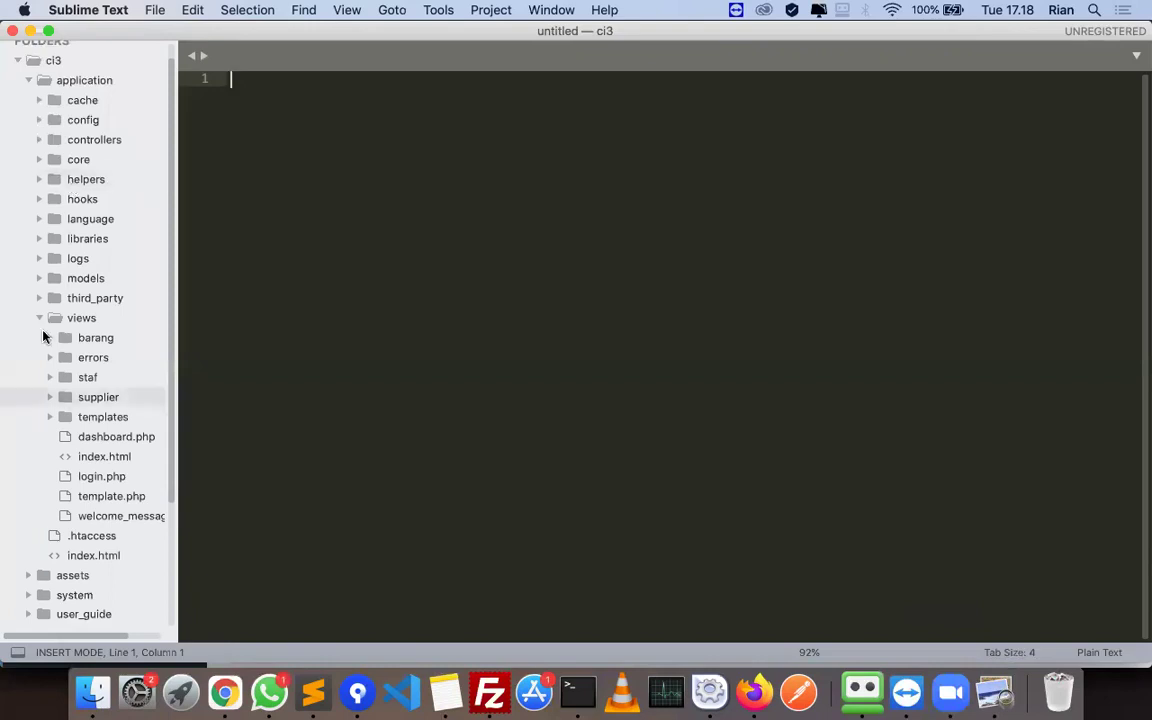
- Create a new file in views/barang and save it as barang_form.php
click(50, 338)
right_click(100, 340)
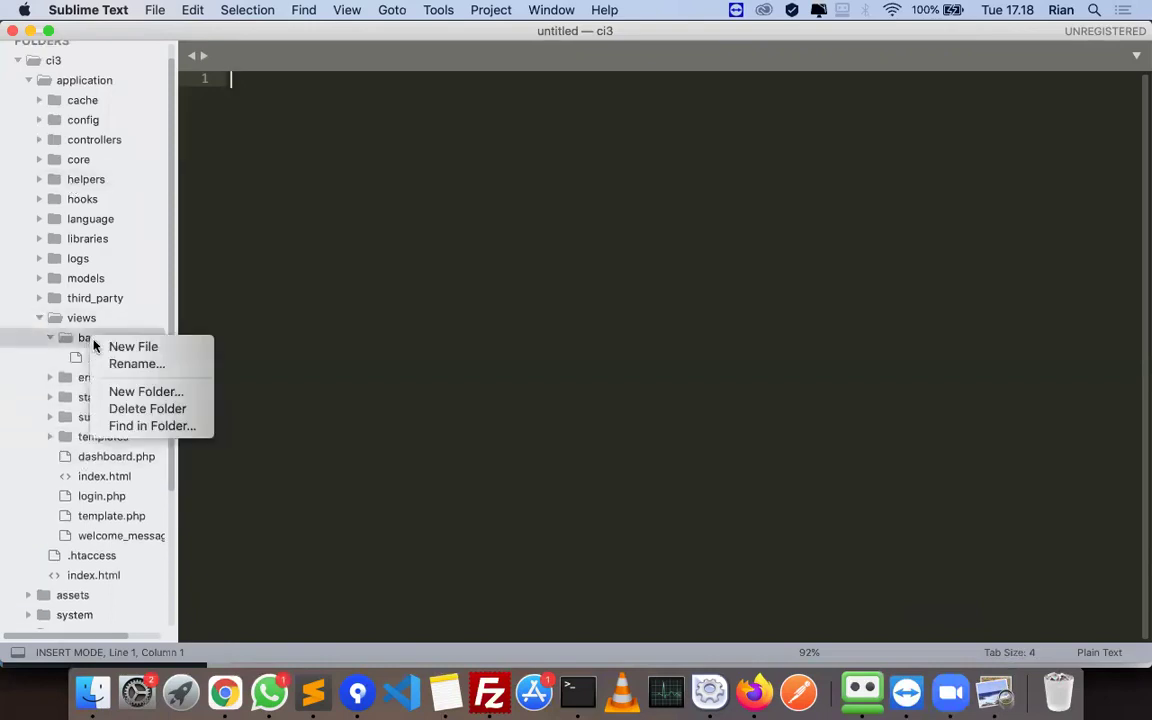
click(161, 350)
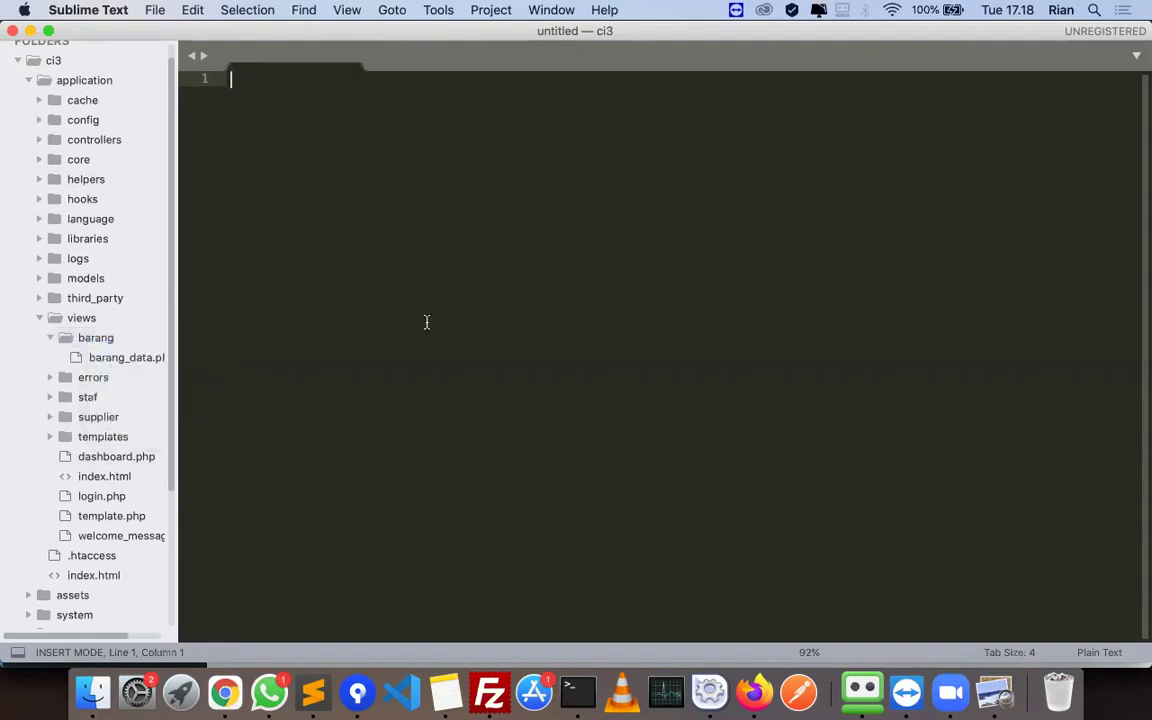
text(barang_form.php)
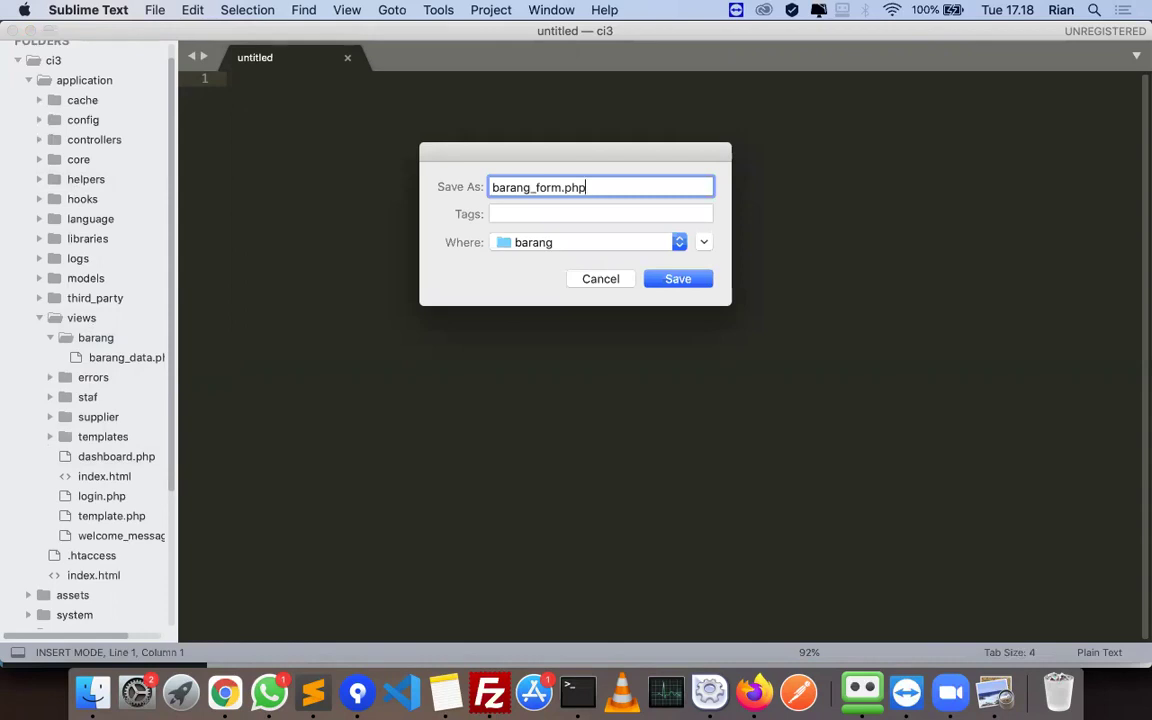
key(Return)
- Read further in the tutorial PDF before returning to the editor
key(super+Tab)
scroll(713, 406, down, 2)
scroll(713, 406, down, 10)
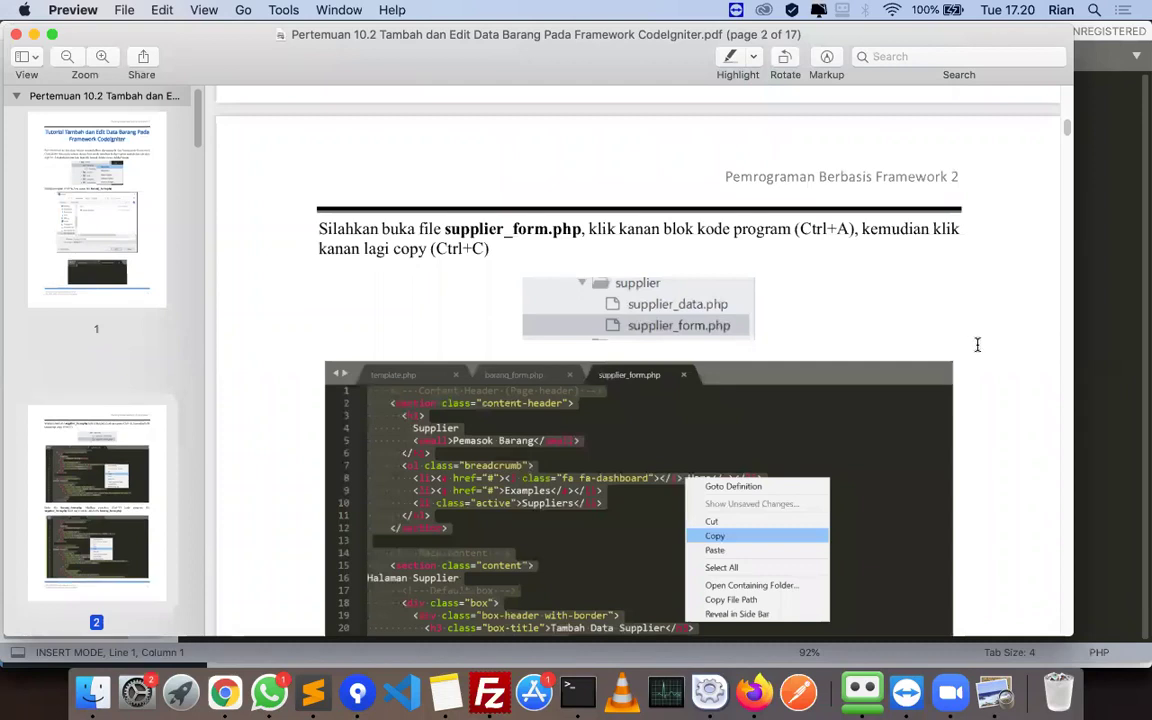
scroll(978, 344, down, 4)
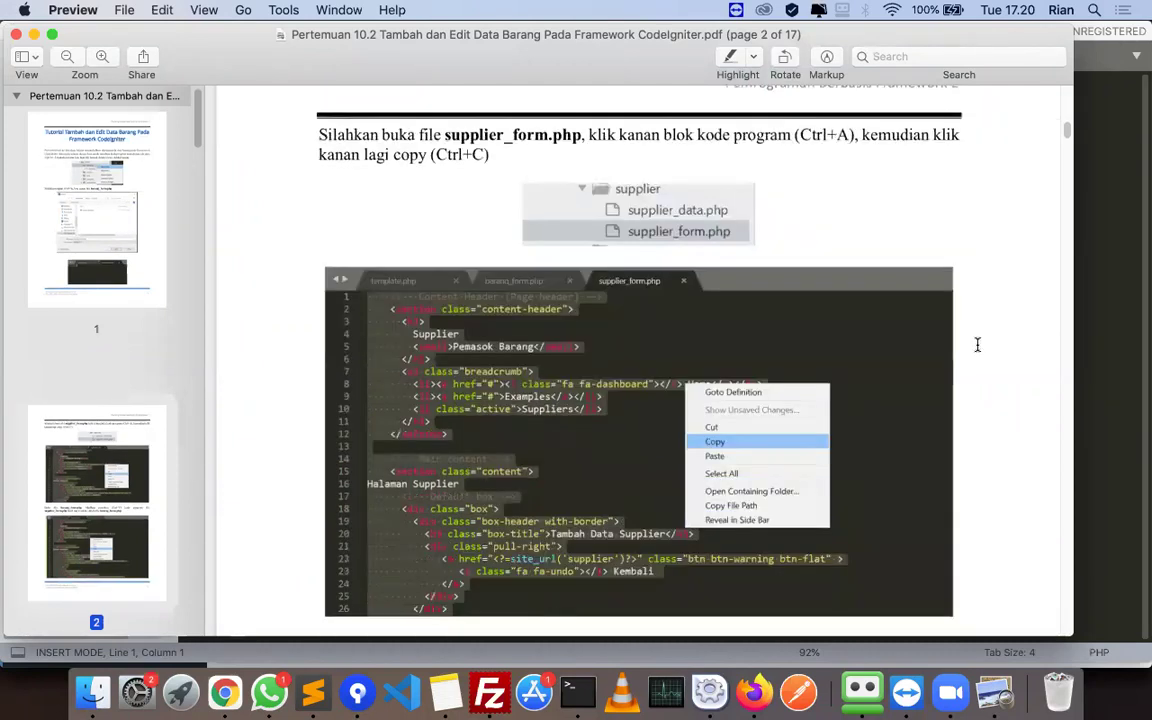
key(super+Tab)
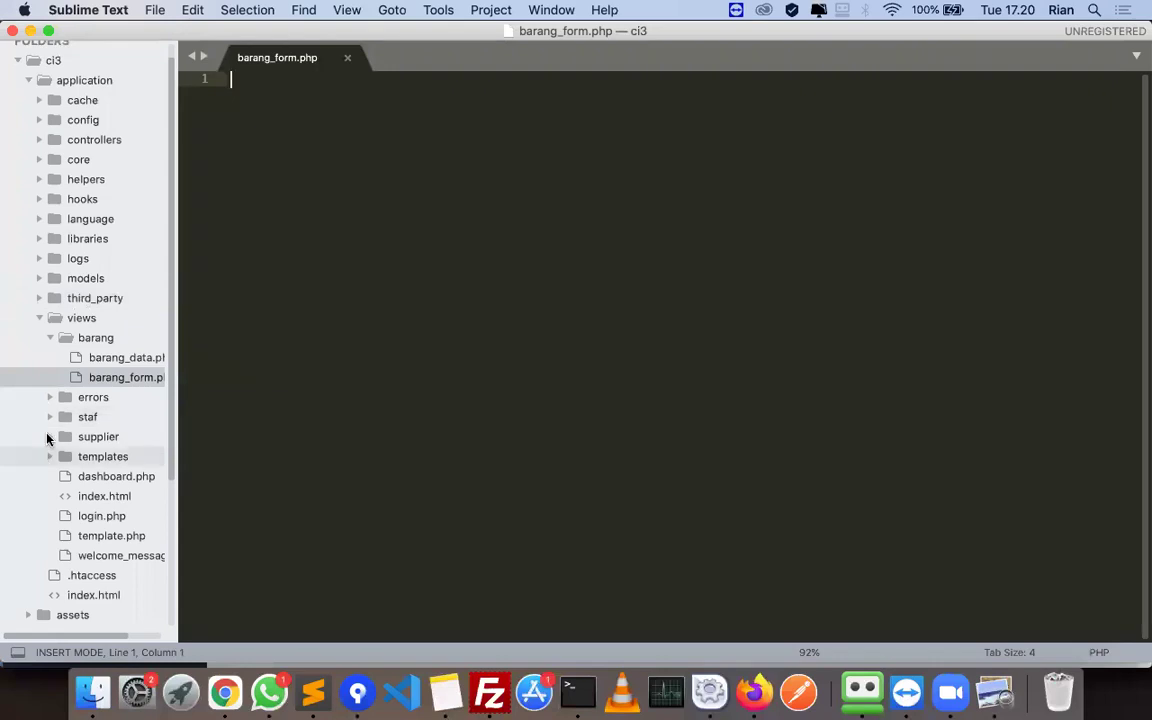
- Copy all of supplier_form.php into barang_form.php and save it
click(50, 436)
click(114, 477)
key(super+a)
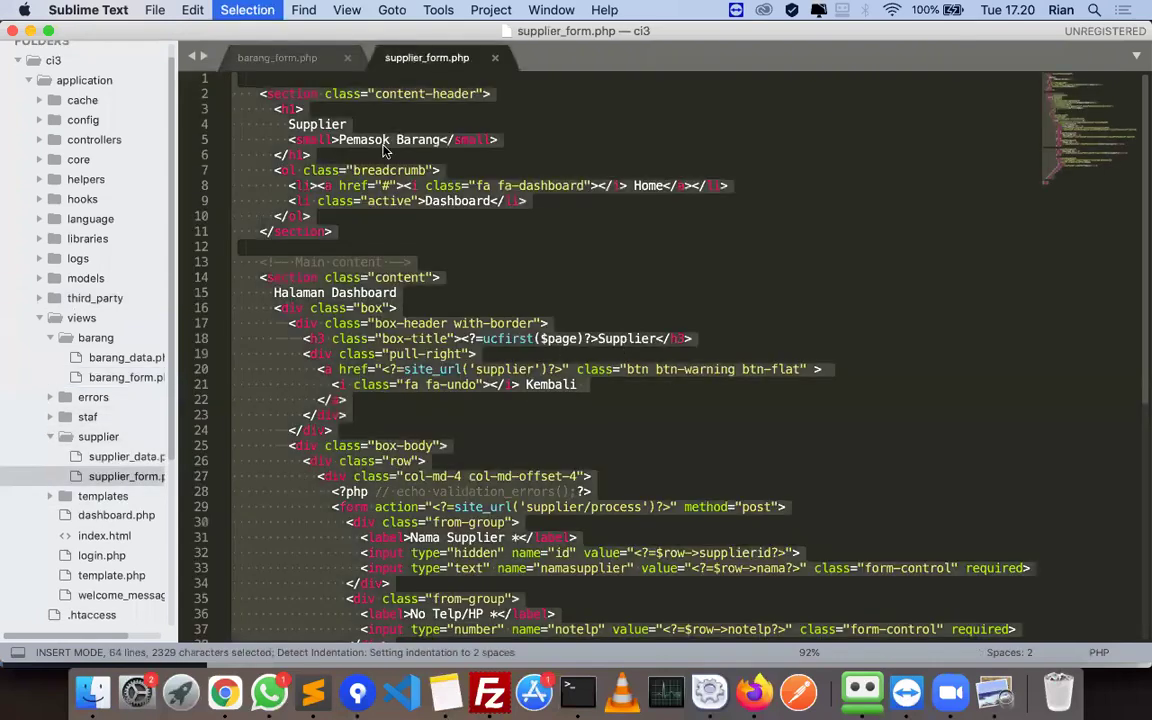
key(super+c)
key(super+alt+Left)
key(super+v)
key(super+s)
- Compare the pasted code against the next tutorial instructions
key(super+Tab)
scroll(658, 397, down, 5)
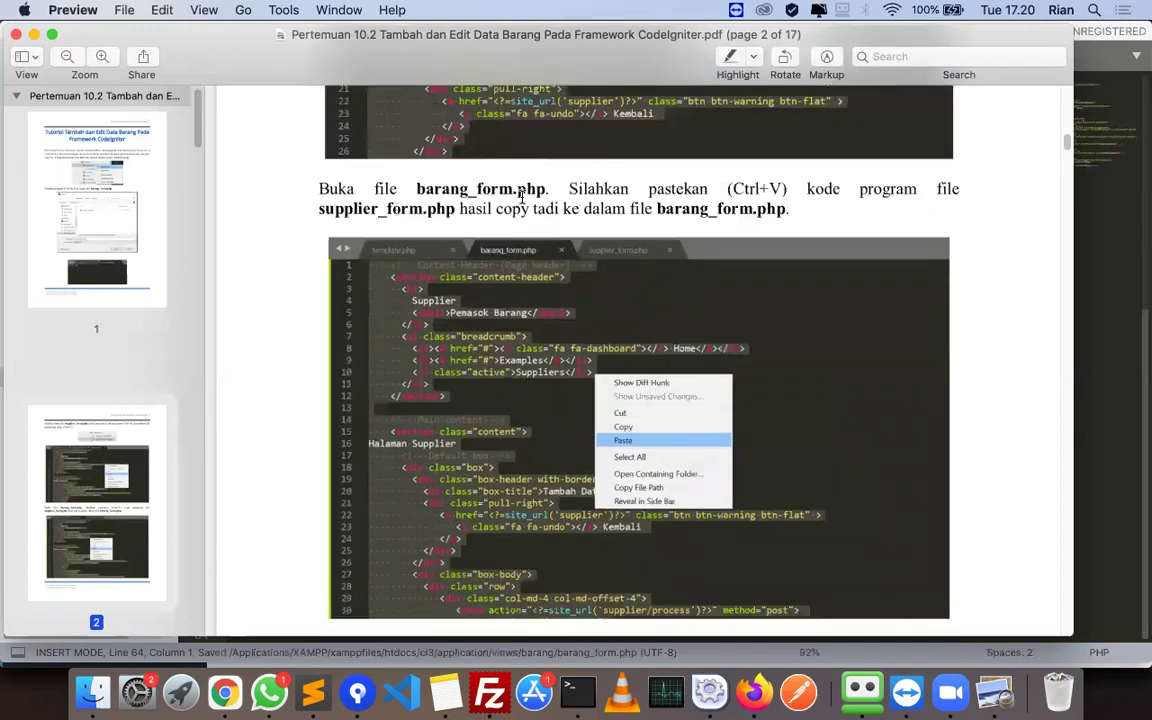
key(super+Tab)
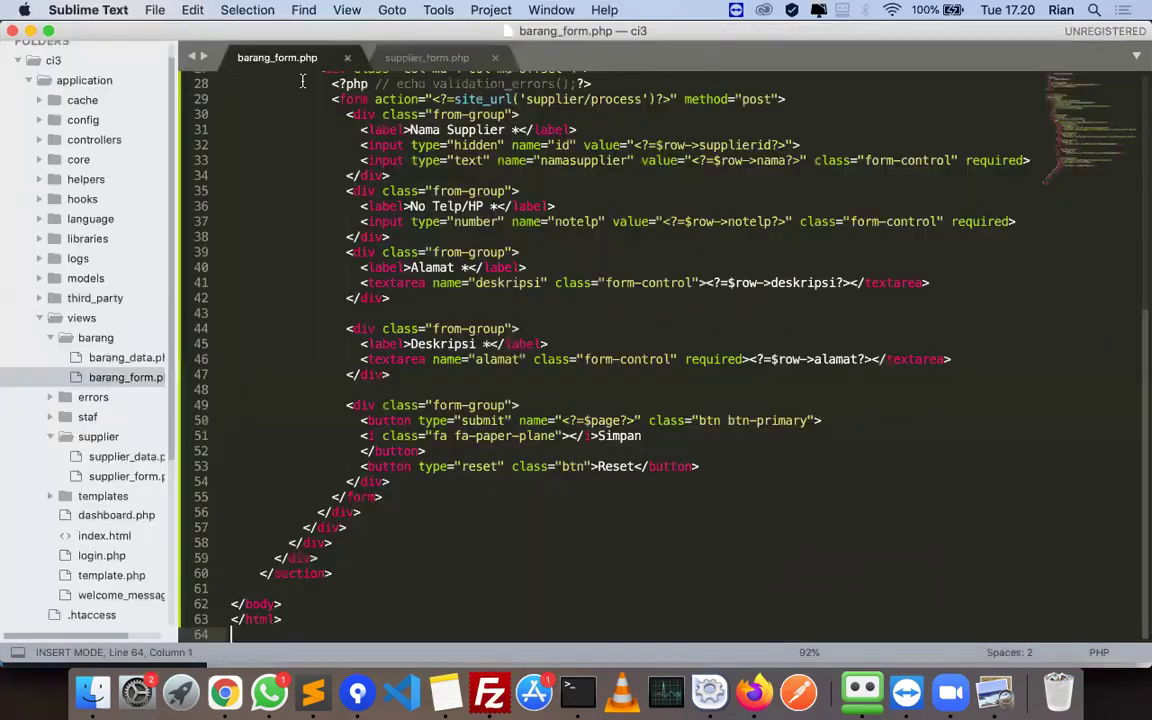
key(super+Tab)
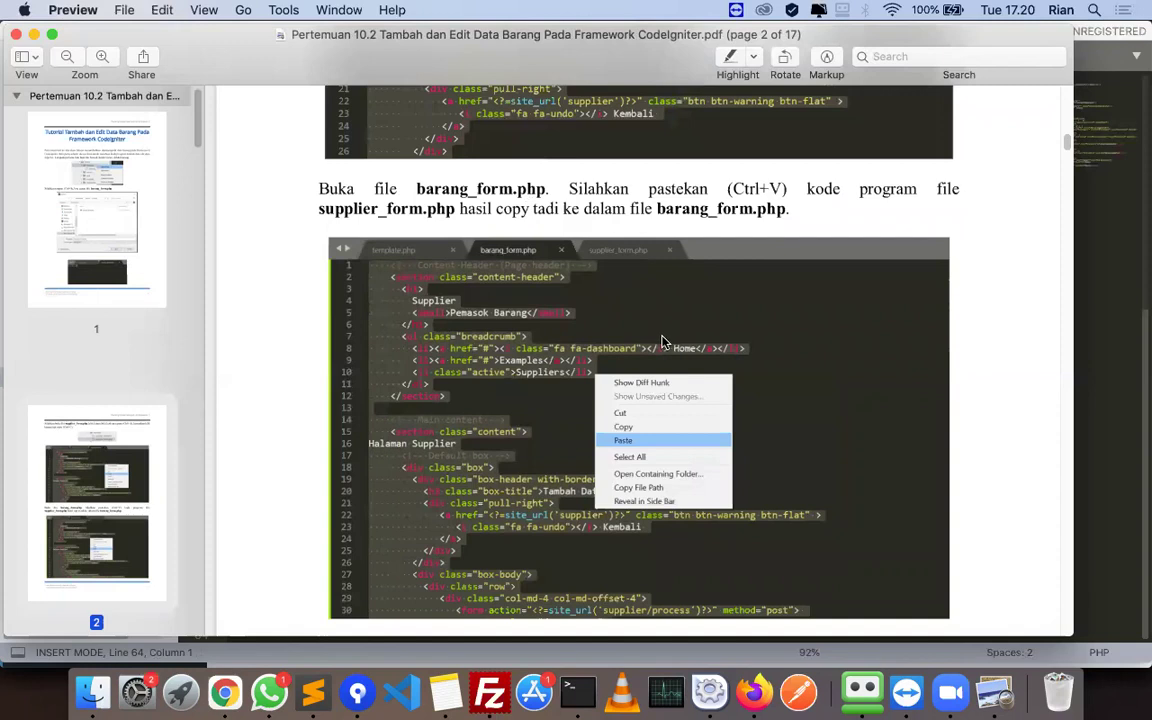
scroll(663, 338, down, 6)
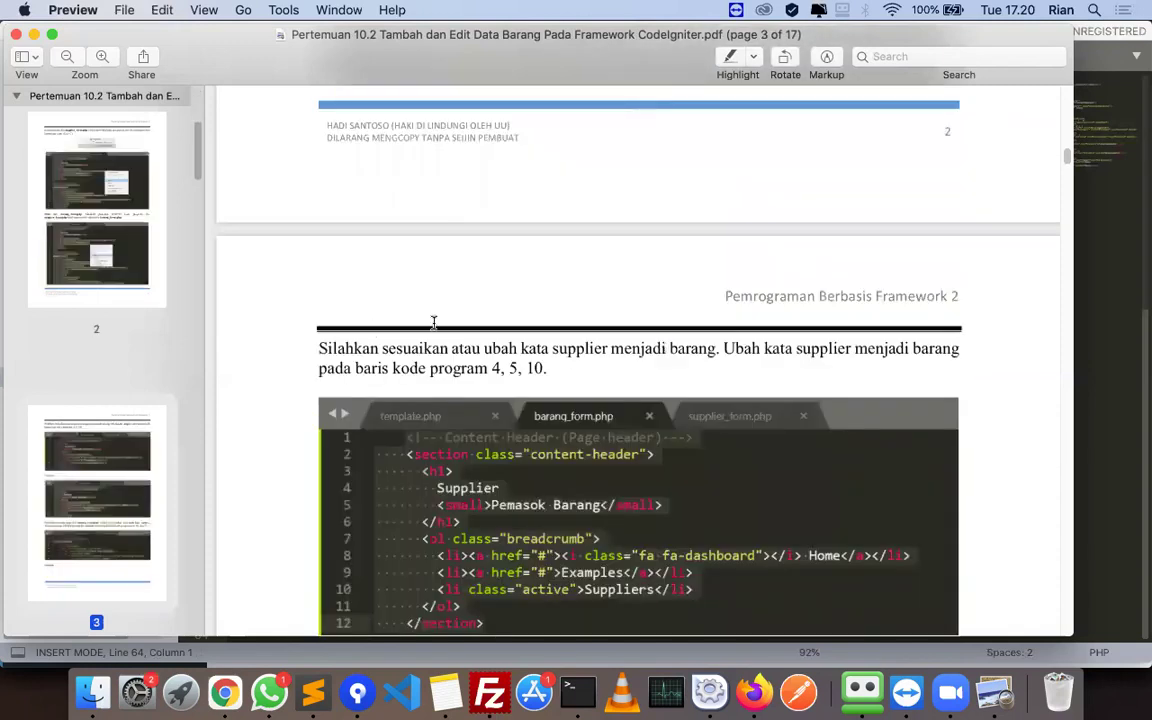
scroll(594, 390, down, 2)
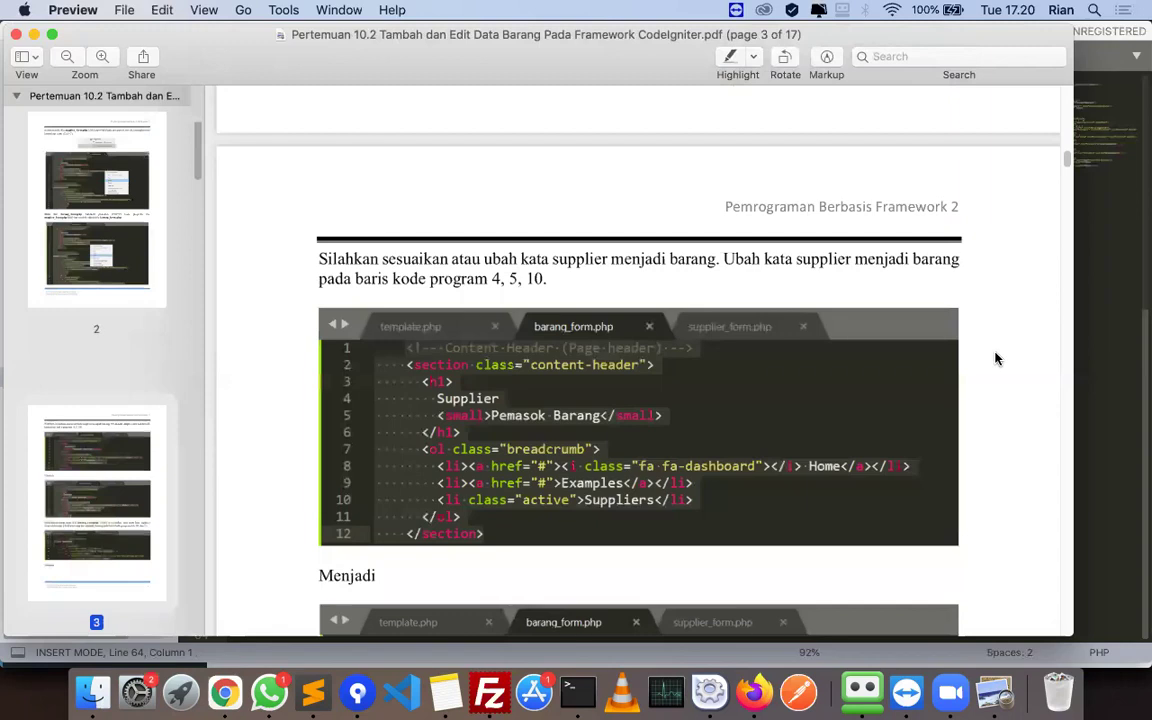
scroll(996, 358, down, 2)
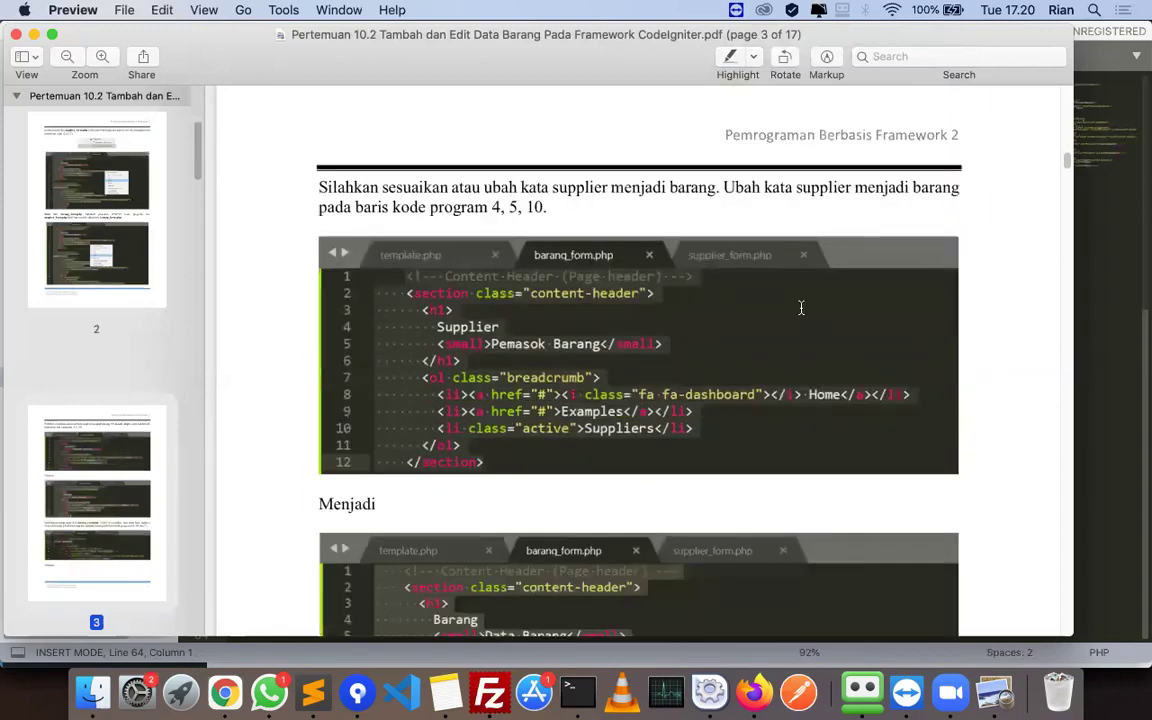
key(super+Tab)
scroll(380, 152, up, 15)
- Search for 'supplier' and change Supplier to Barang on lines 4 and 18
click(318, 216)
key(super+f)
text(supplier)
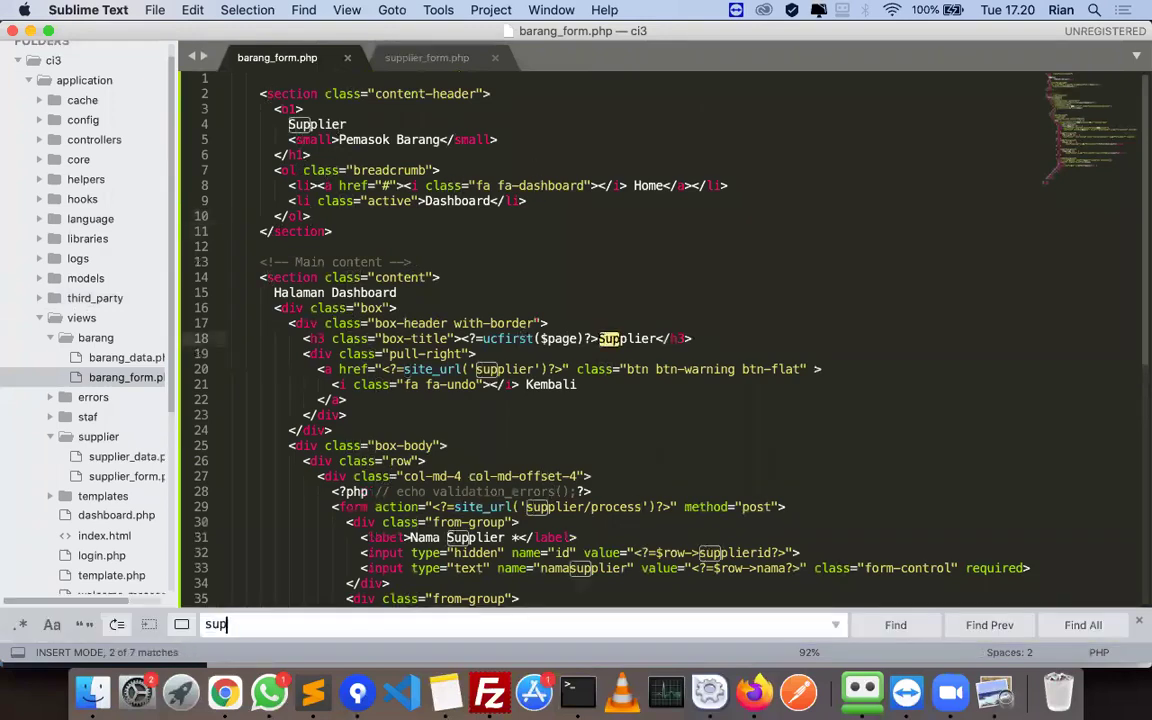
double_click(317, 124)
text(Barang)
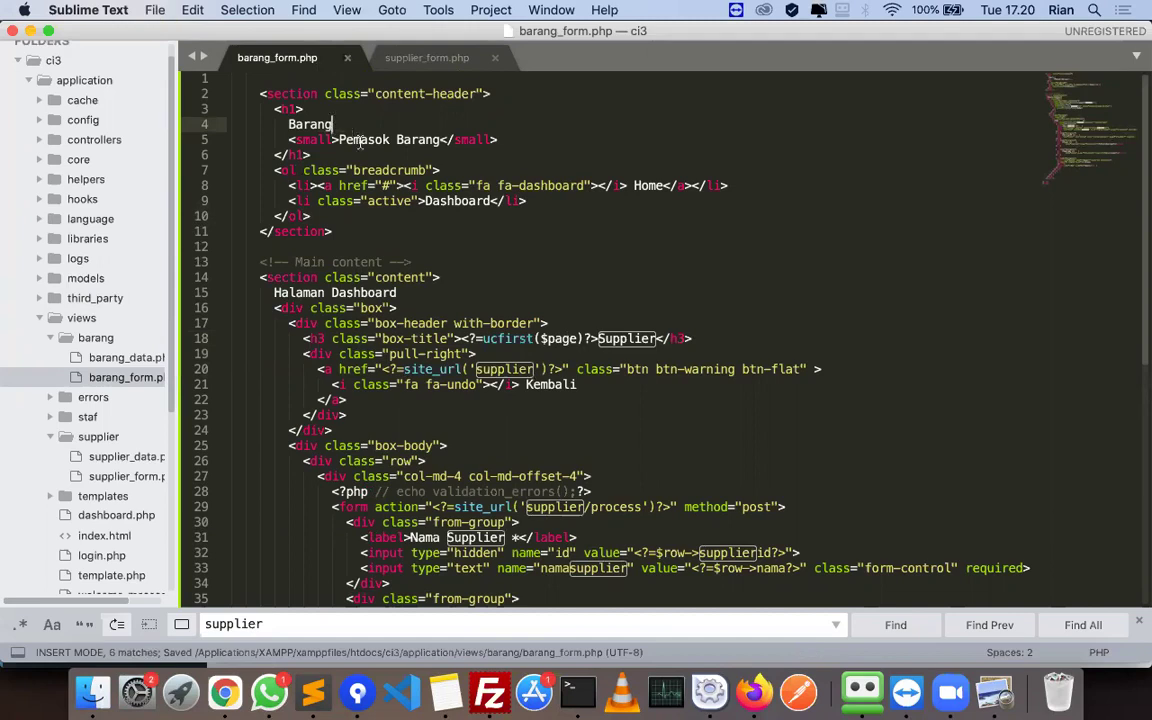
double_click(610, 340)
text(Barang)
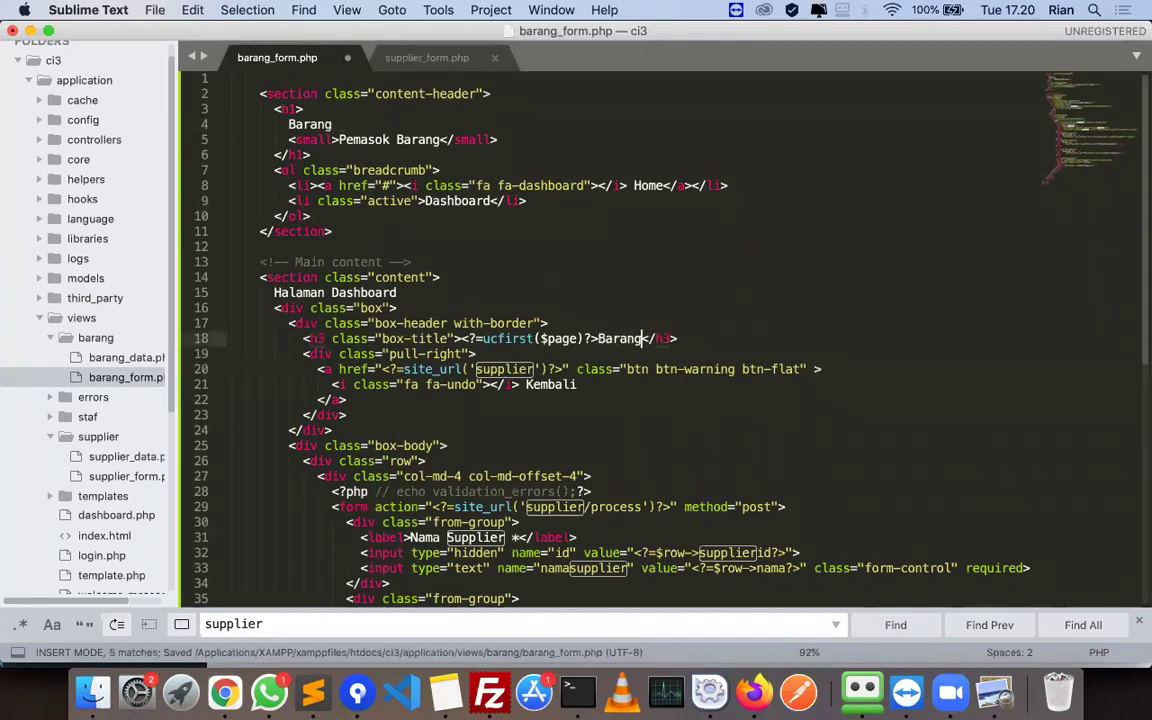
- Change supplier to barang in the line 20 and 29 site_url paths, rename one more label, and save
double_click(485, 369)
key(BackSpace)
text(barang)
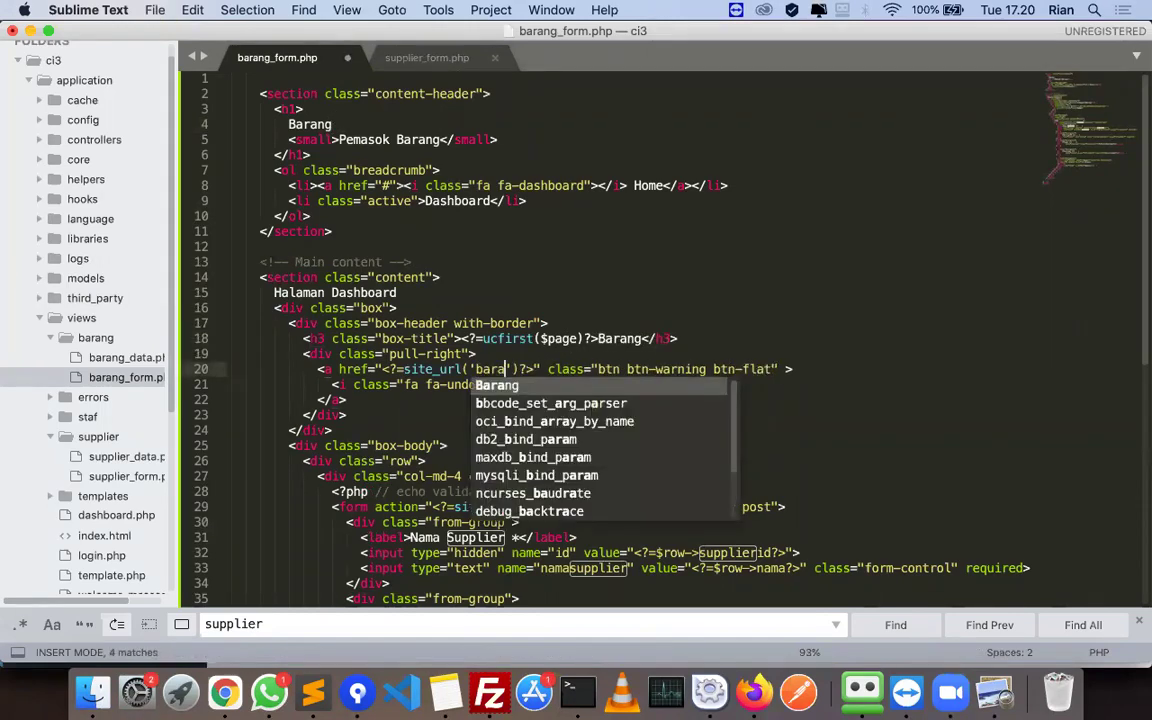
double_click(537, 507)
text(baran)
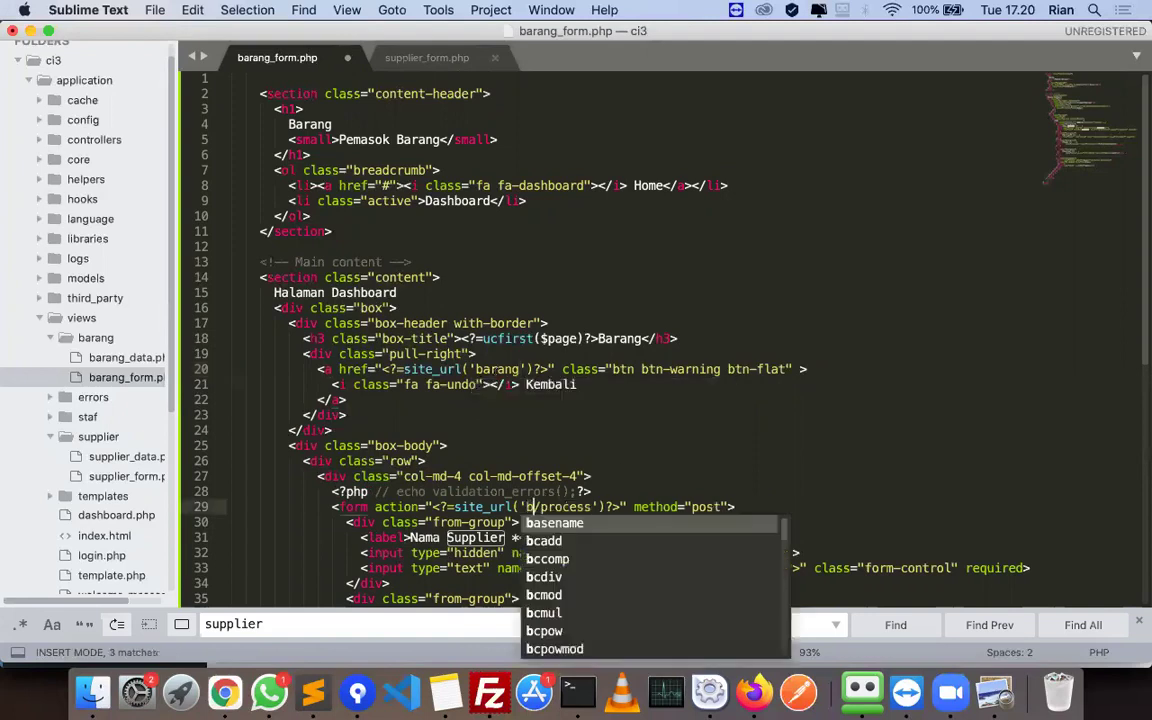
text(g)
scroll(477, 462, down, 10)
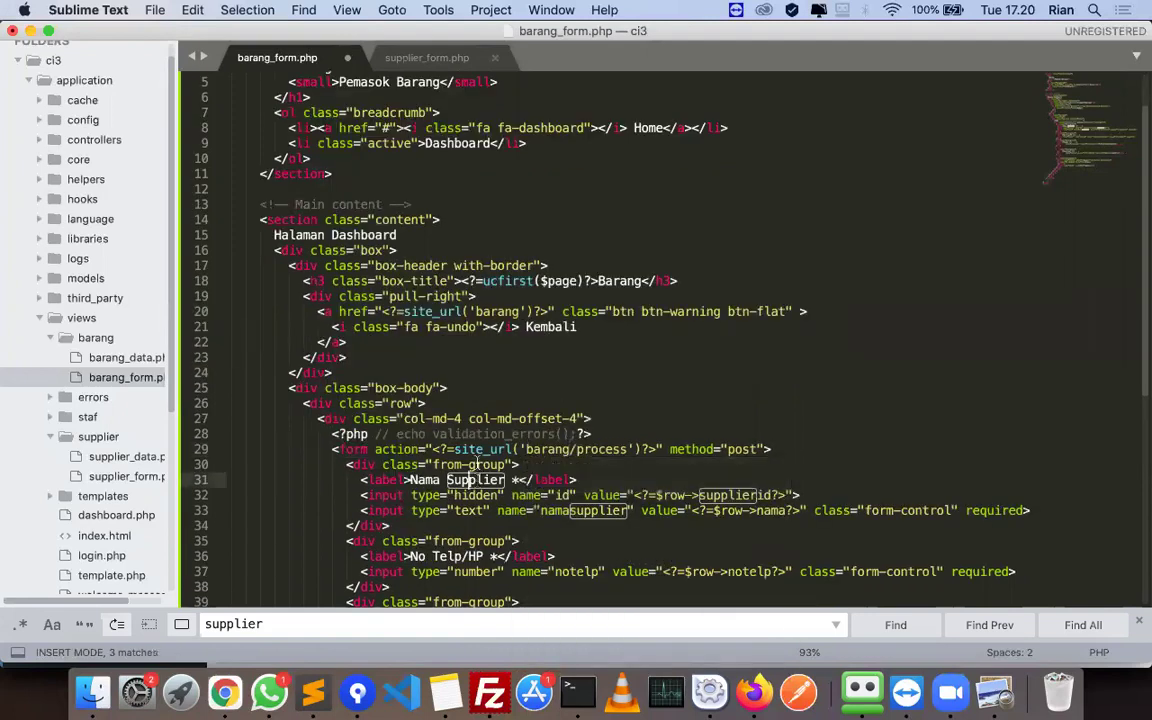
scroll(477, 462, up, 4)
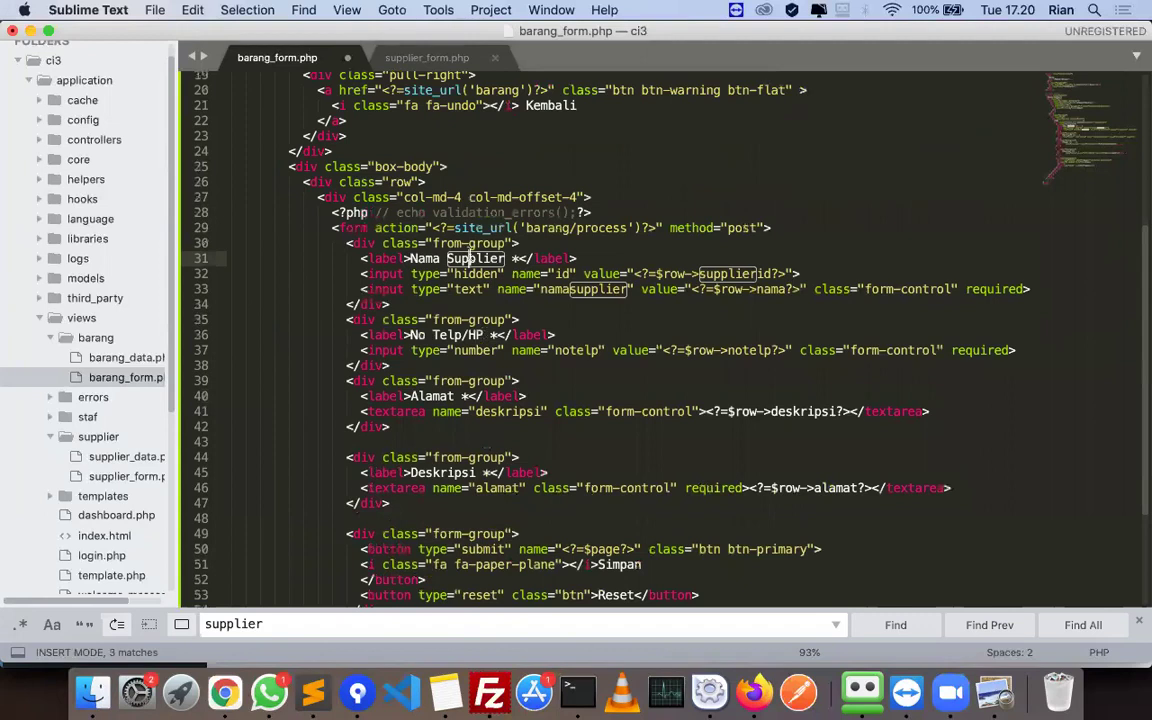
text(Barang)
key(super+s)
- Check the edited file against the tutorial PDF
key(super+Tab)
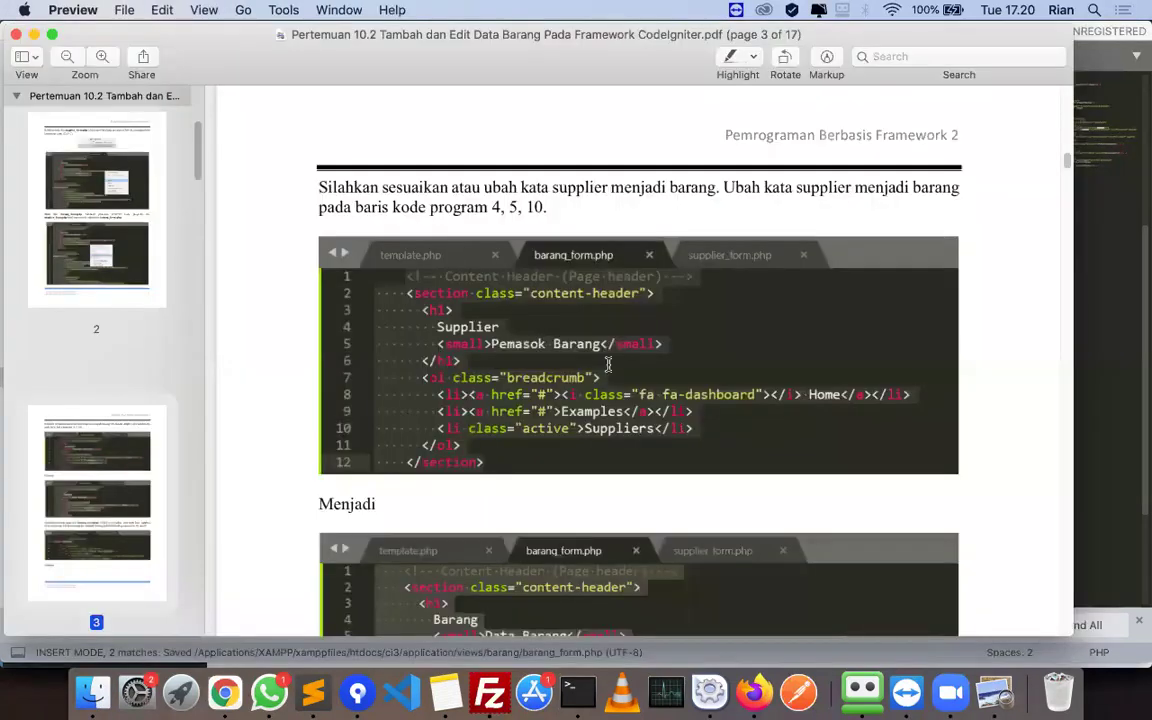
scroll(640, 390, down, 5)
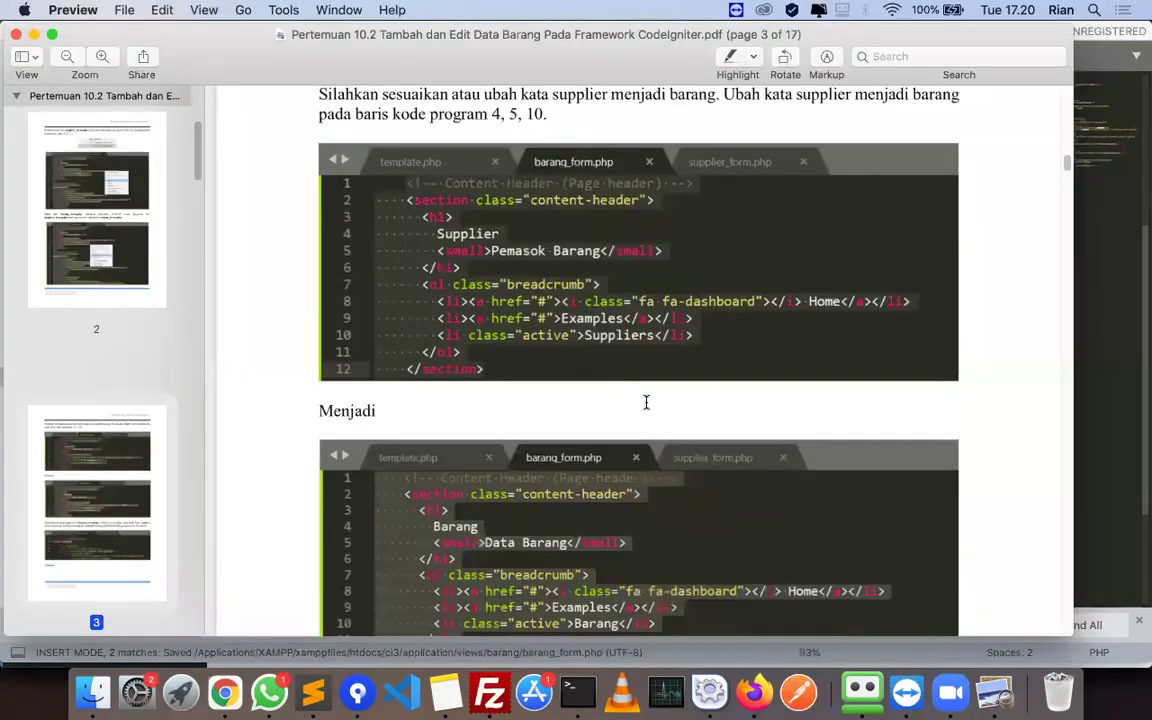
key(super+Tab)
scroll(371, 142, up, 5)
- Change Pemasok to Data on line 5 so the subtitle reads Data Barang, and save
double_click(371, 142)
key(BackSpace)
text(Data)
key(super+s)
key(super+Tab)
key(super+Tab)
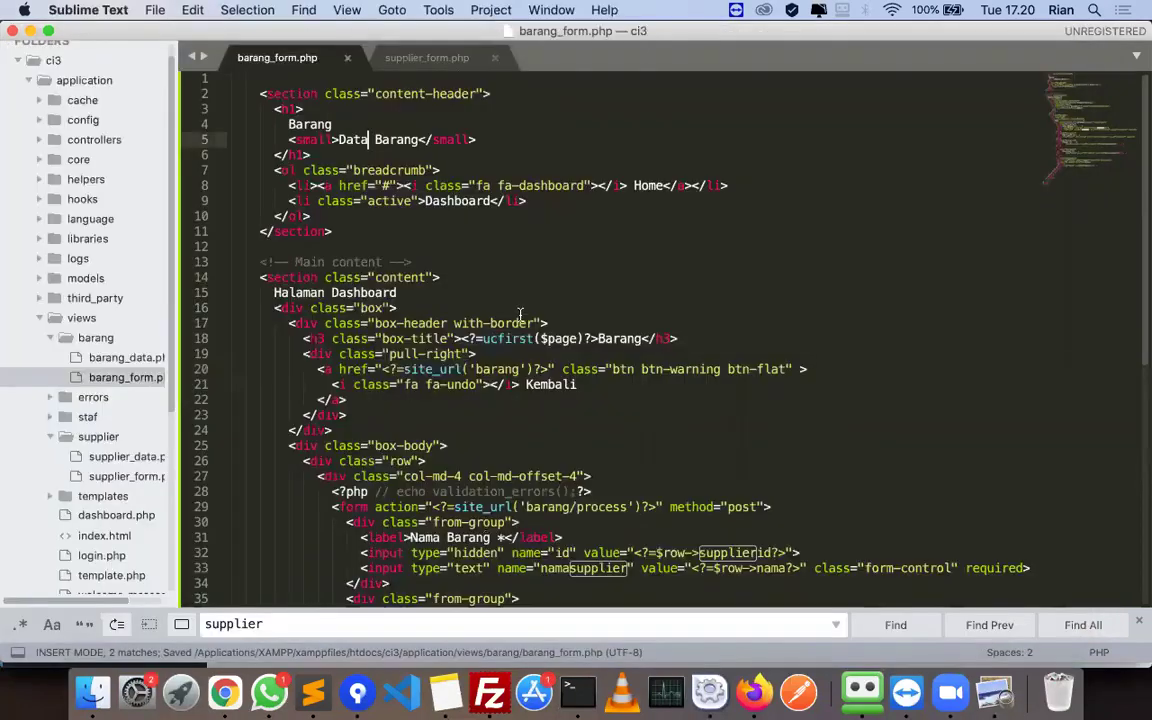
key(super+Tab)
key(super+Tab)
key(super+Tab)
scroll(590, 393, down, 2)
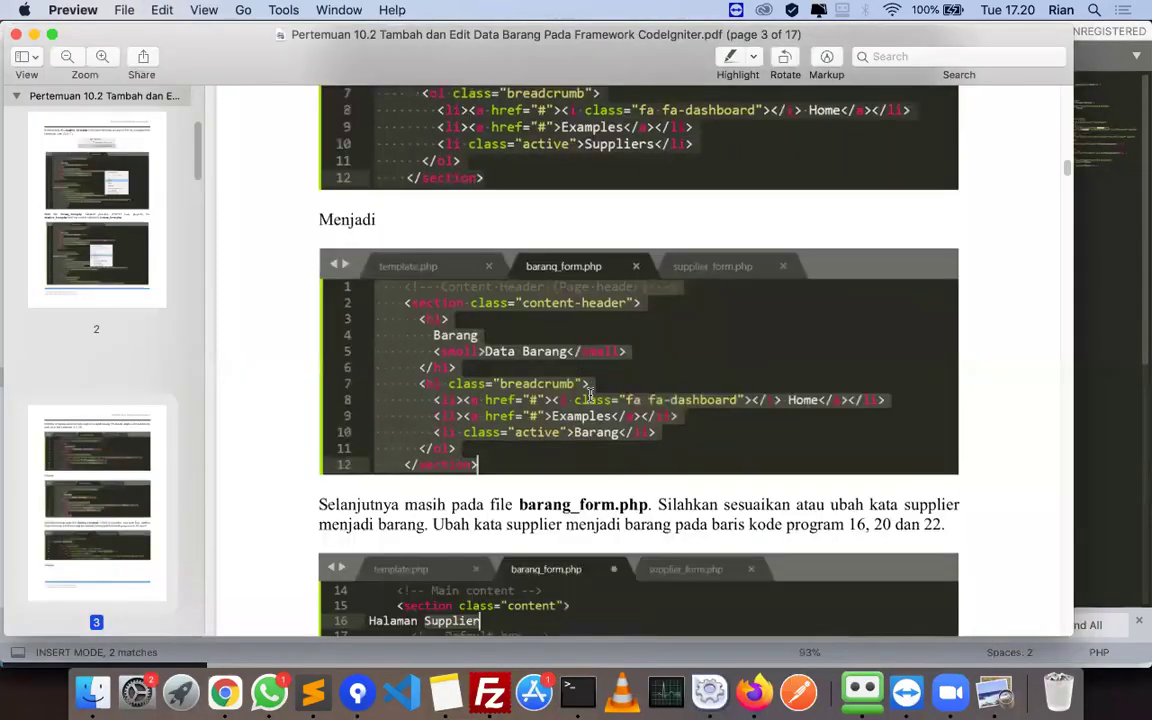
- Replace Dashboard with Barang on line 15 so it reads Halaman Barang, and save
scroll(590, 393, down, 5)
key(super+Tab)
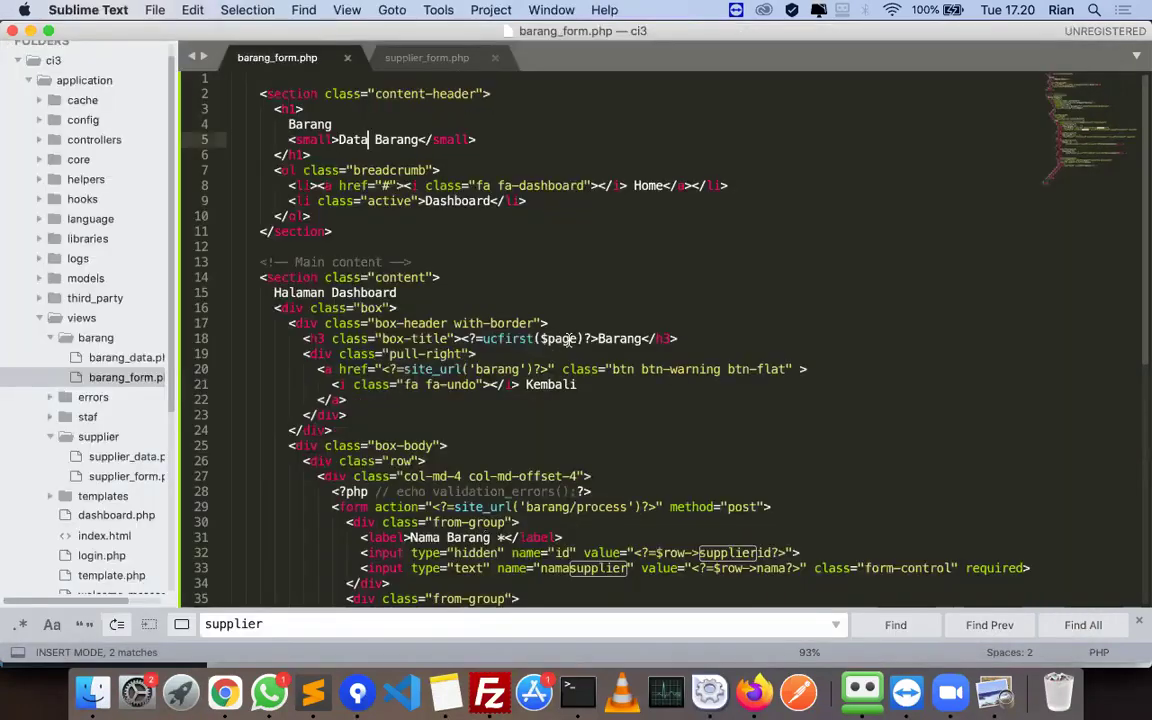
double_click(380, 290)
text(Barang)
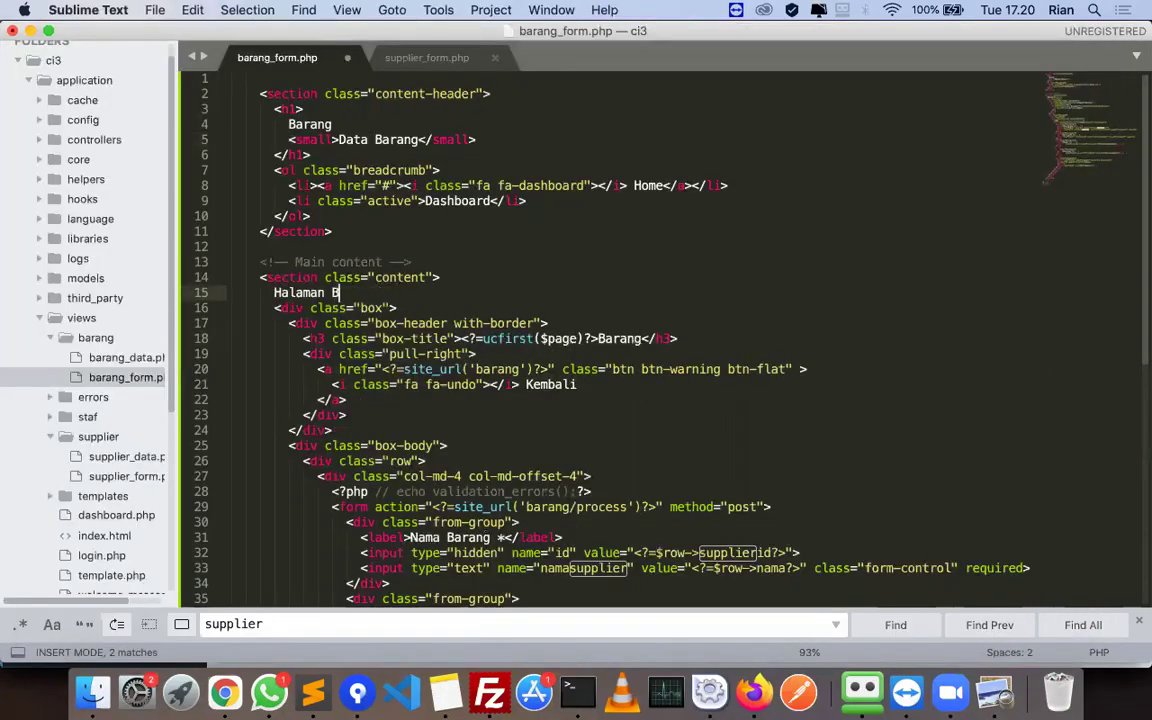
key(super+s)
key(super+Tab)
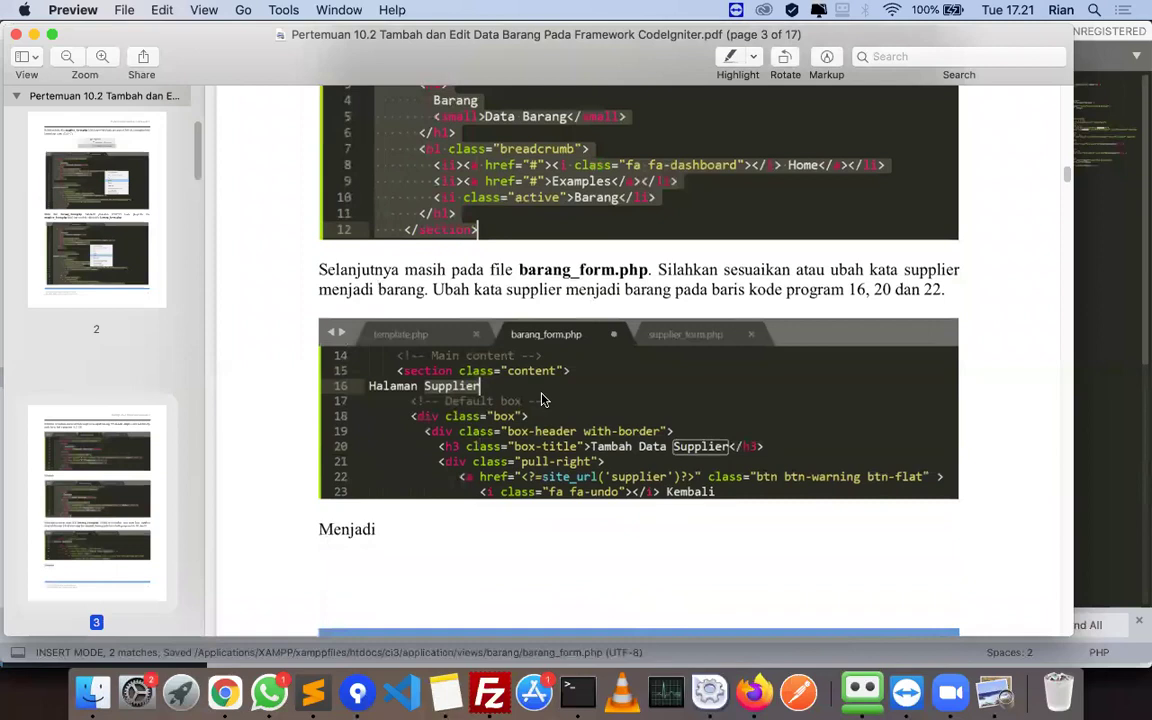
- Compare the form with the tutorial and place the caret at the end of line 19
key(super+Tab)
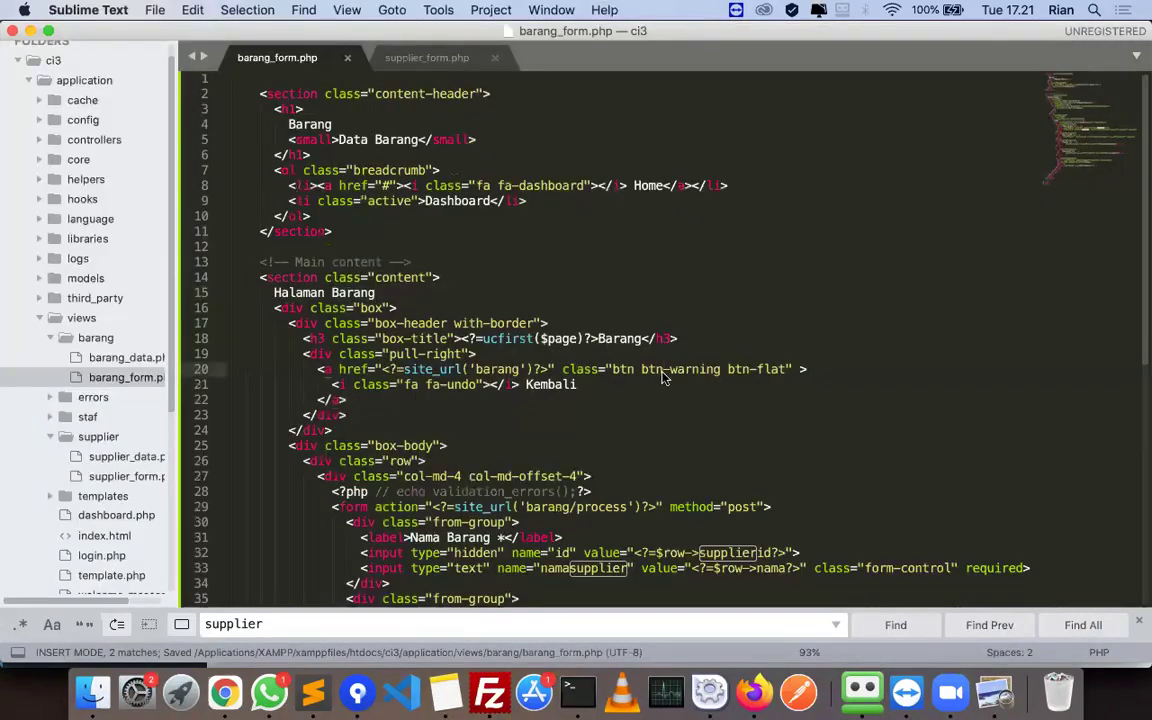
scroll(662, 378, down, 3)
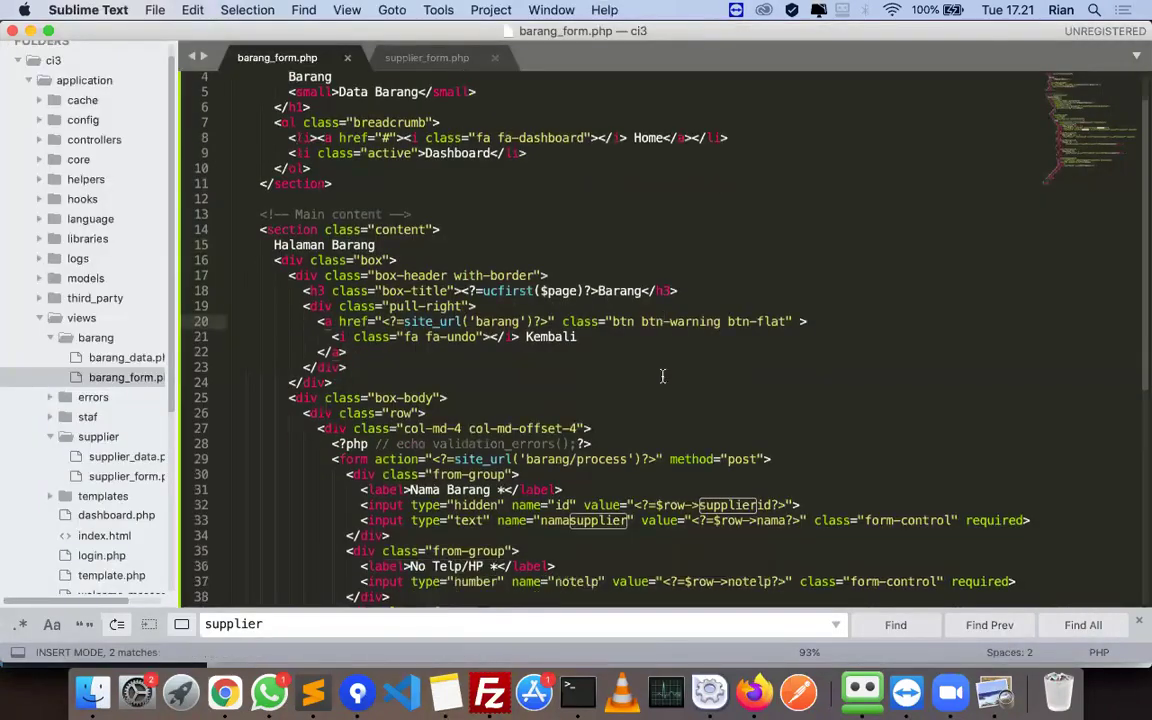
key(super+Tab)
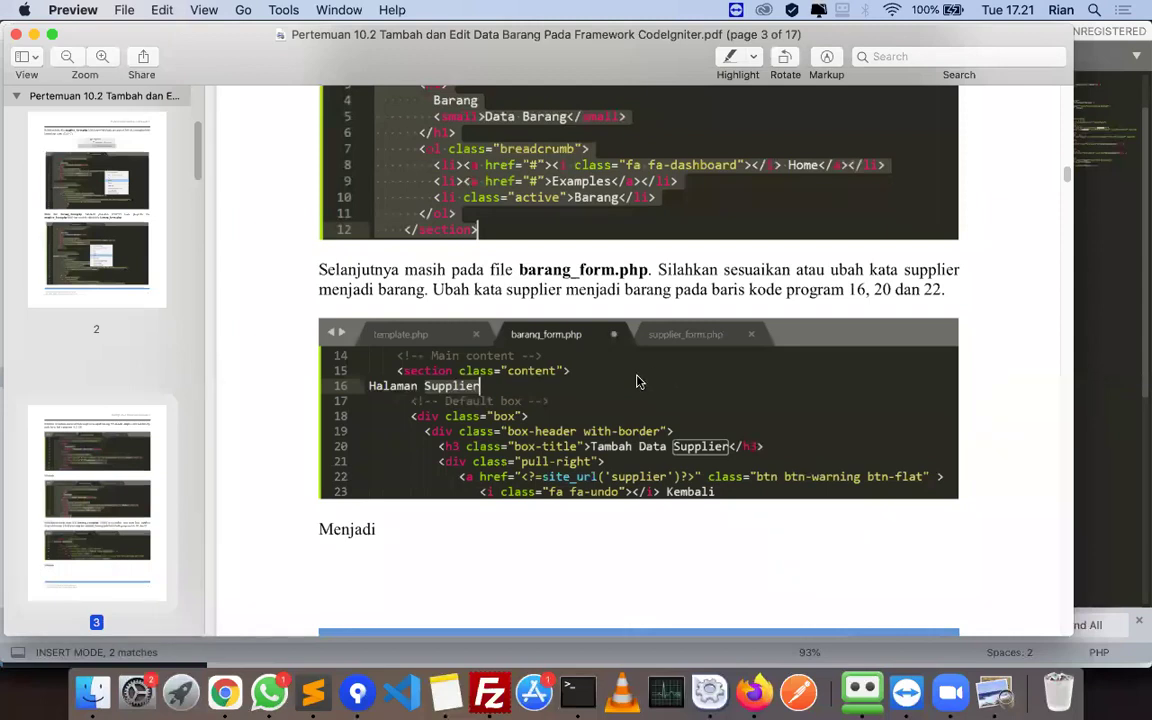
key(super+Tab)
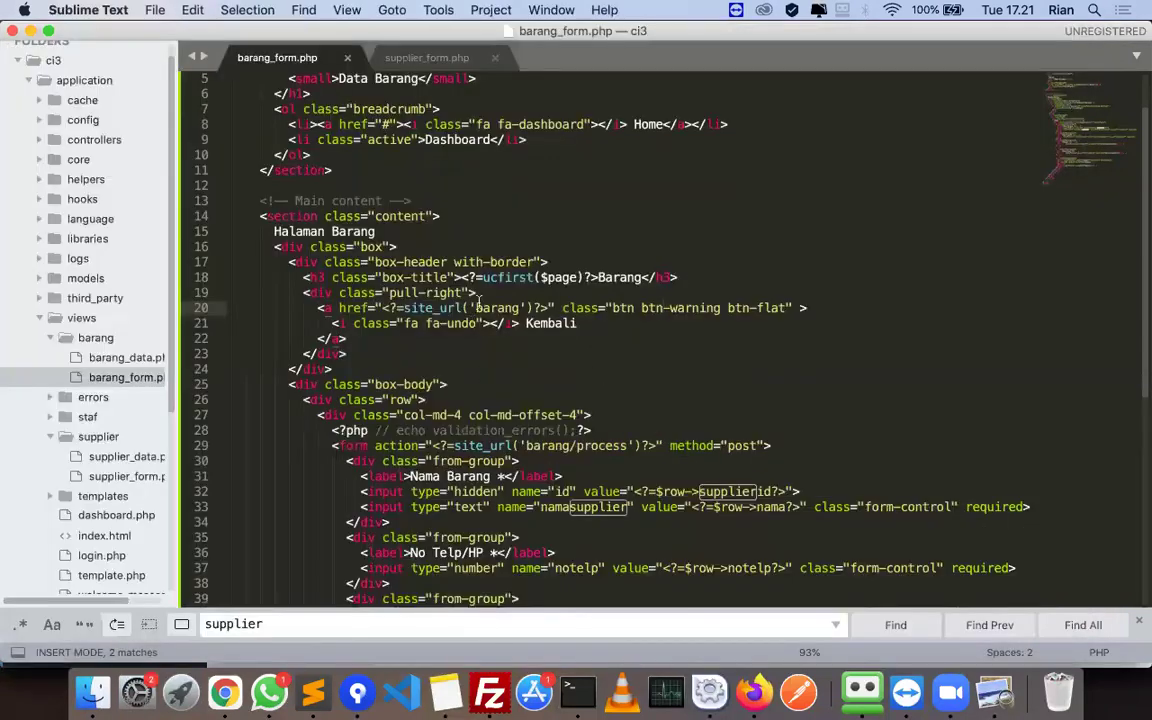
click(478, 292)
key(super+Tab)
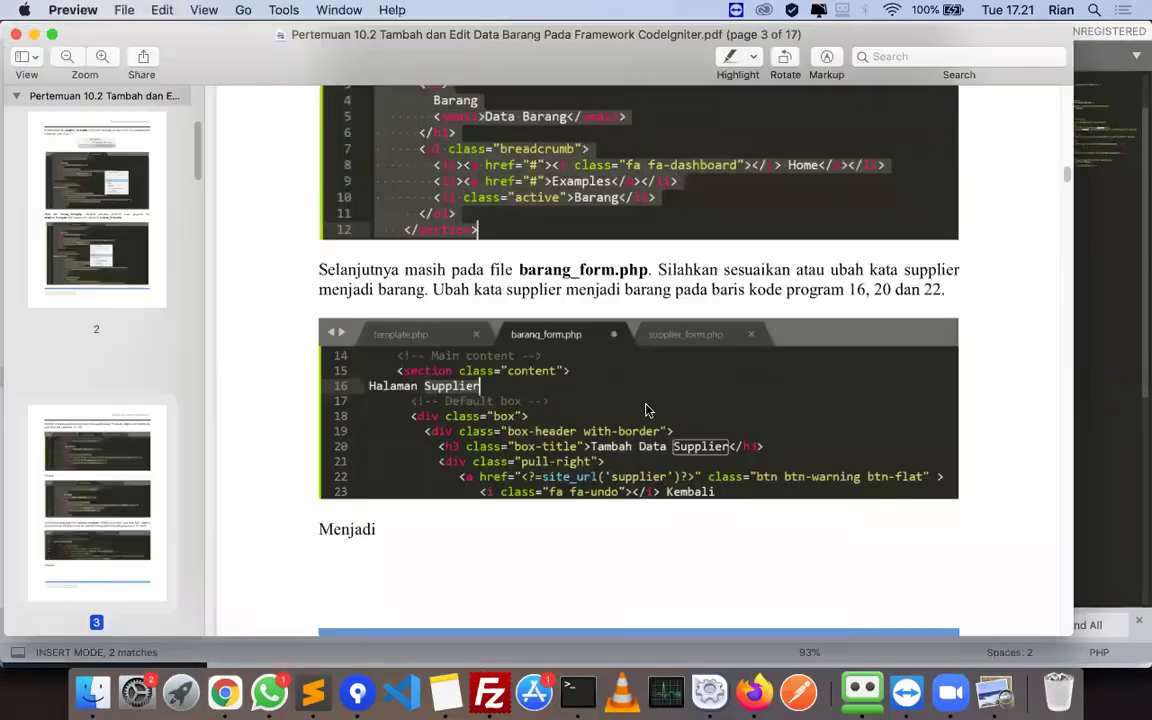
- Scroll the tutorial to page 4's label and input code for the barang form
scroll(562, 408, down, 15)
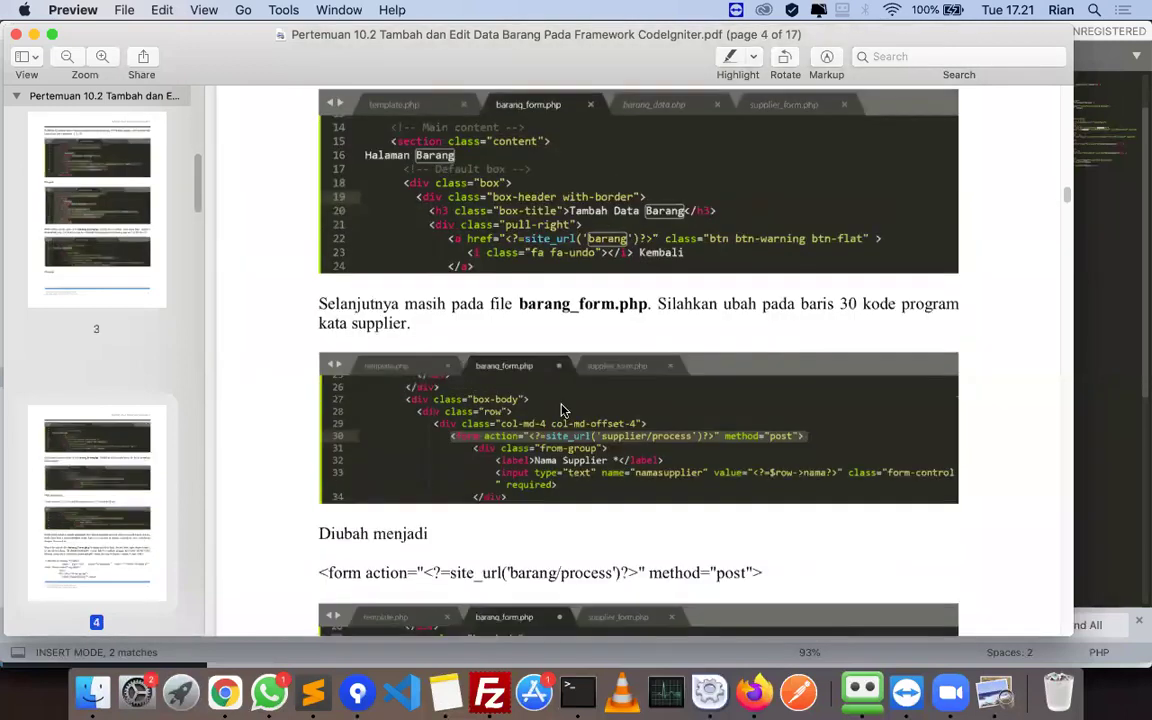
scroll(563, 408, down, 3)
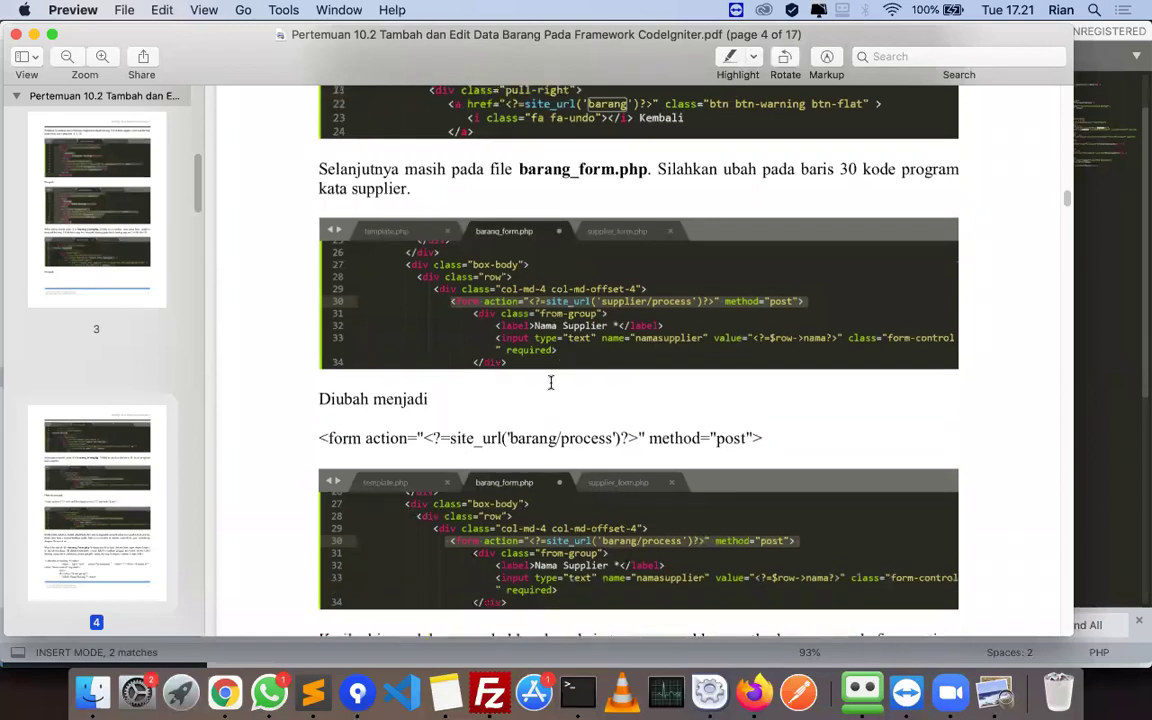
key(super+Tab)
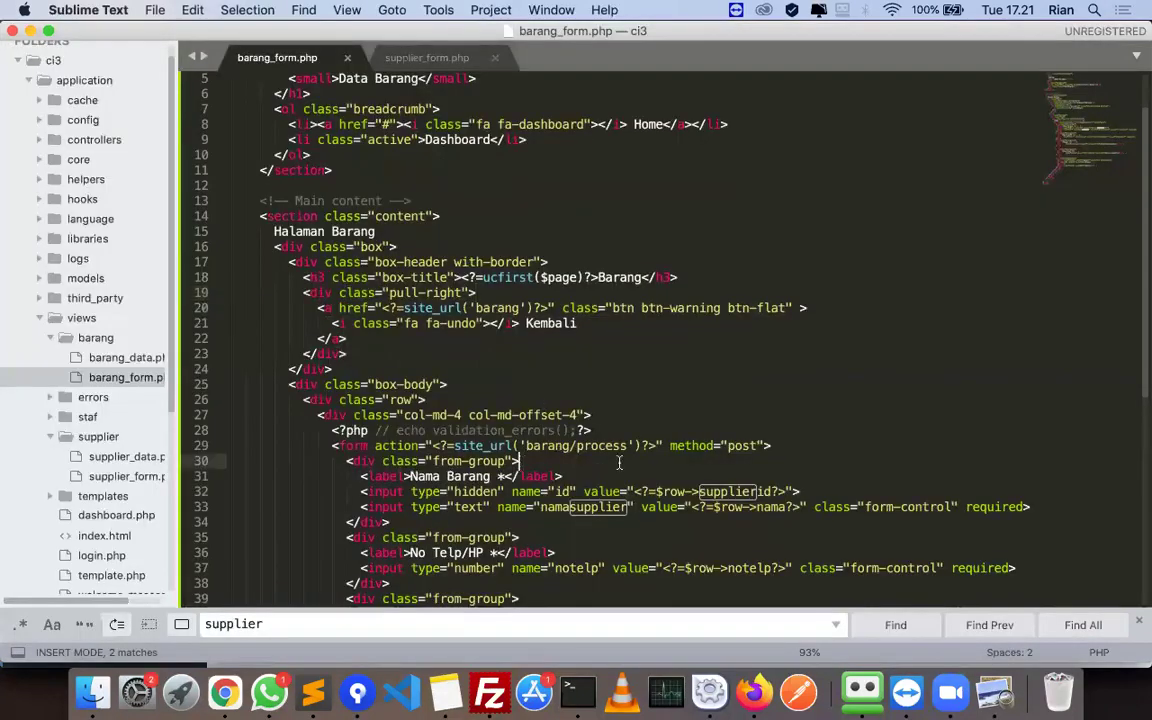
key(super+Tab)
scroll(761, 431, down, 3)
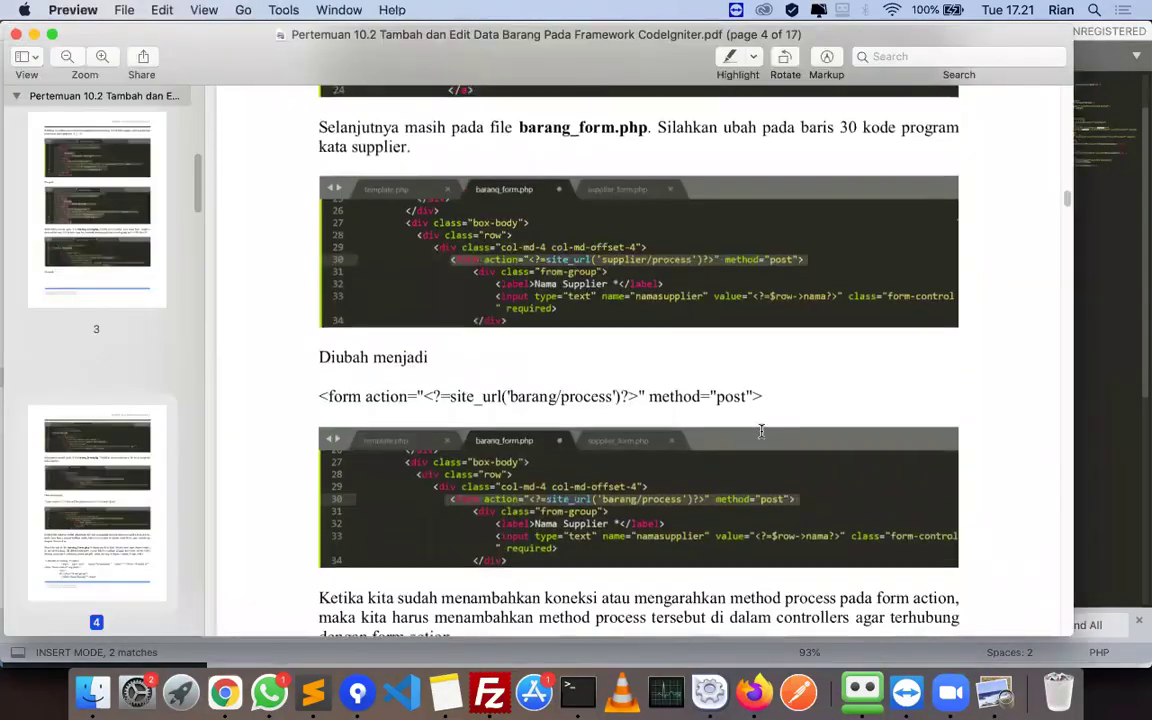
scroll(761, 431, down, 8)
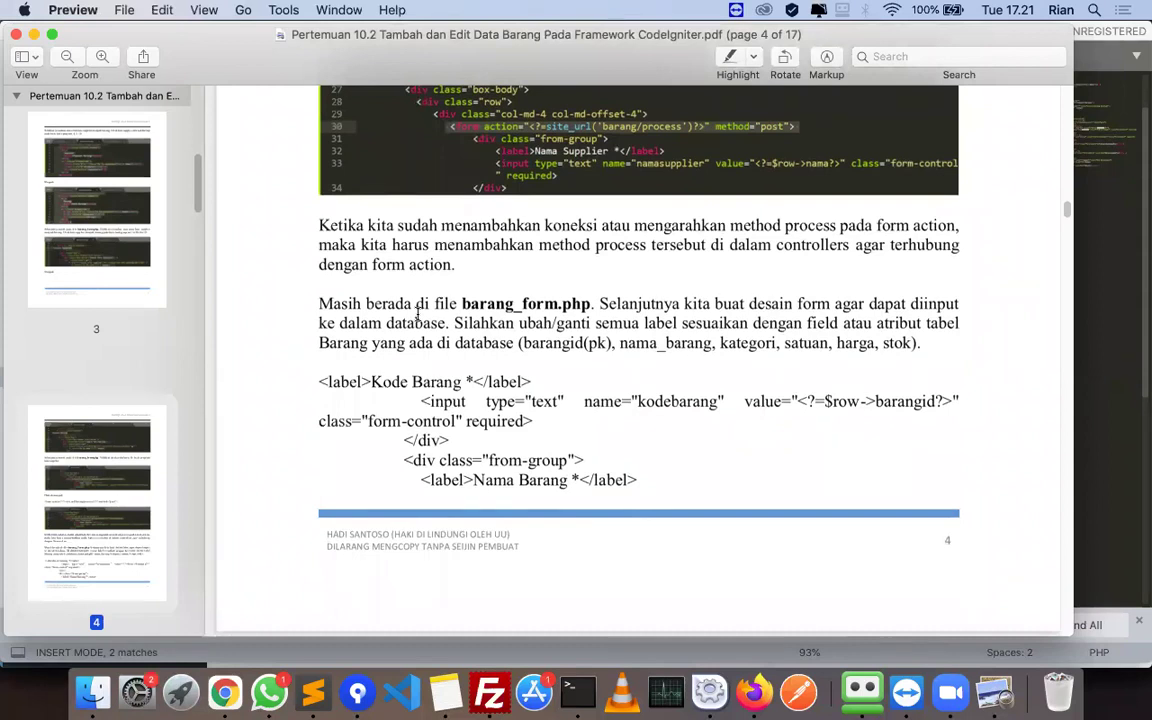
- Enlarge the code text in Sublime Text for comparison with the tutorial
key(super+Tab)
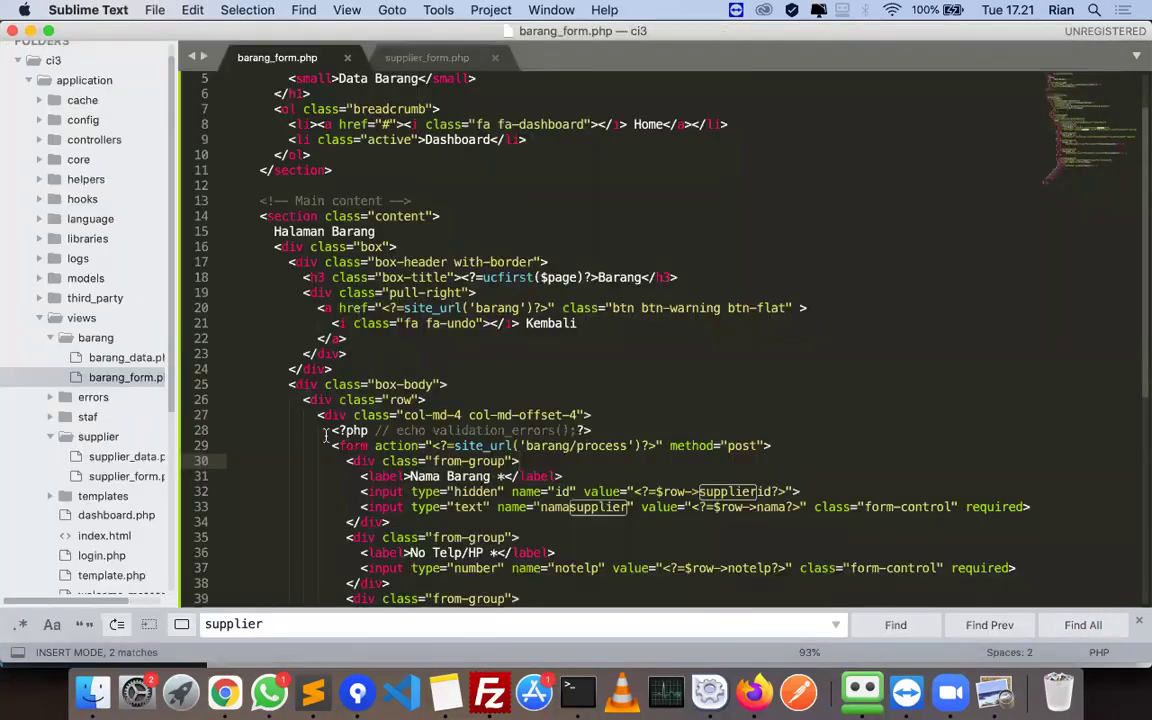
scroll(325, 435, down, 2)
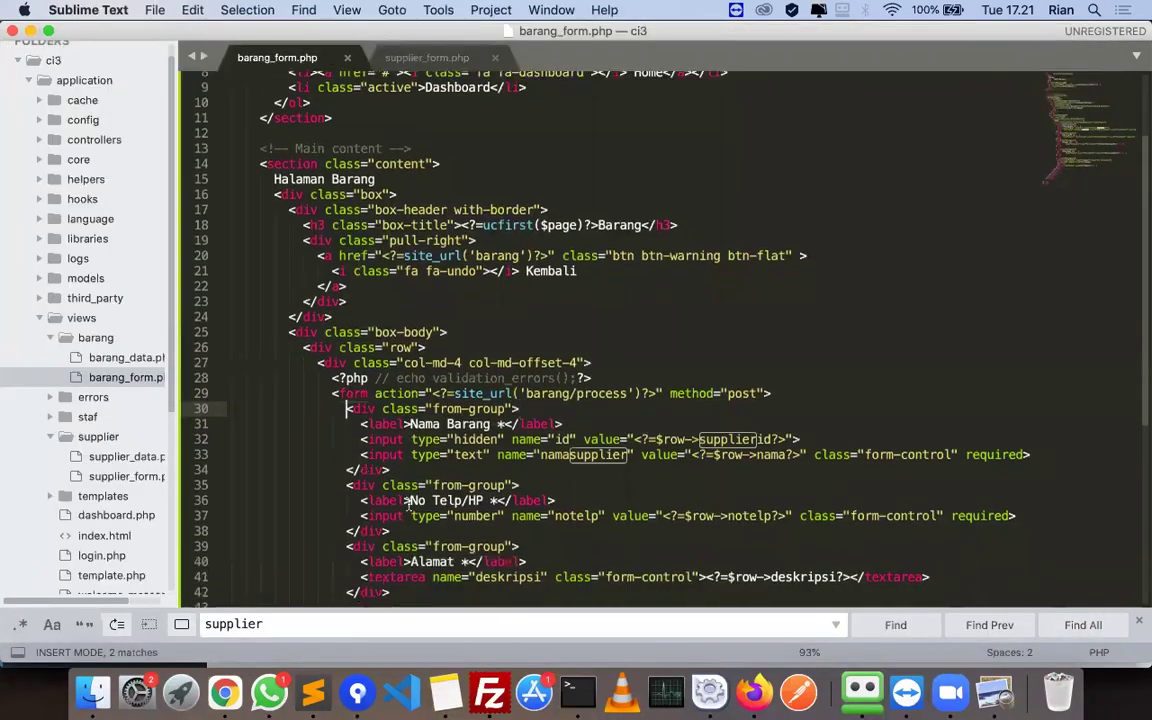
scroll(487, 433, down, 5)
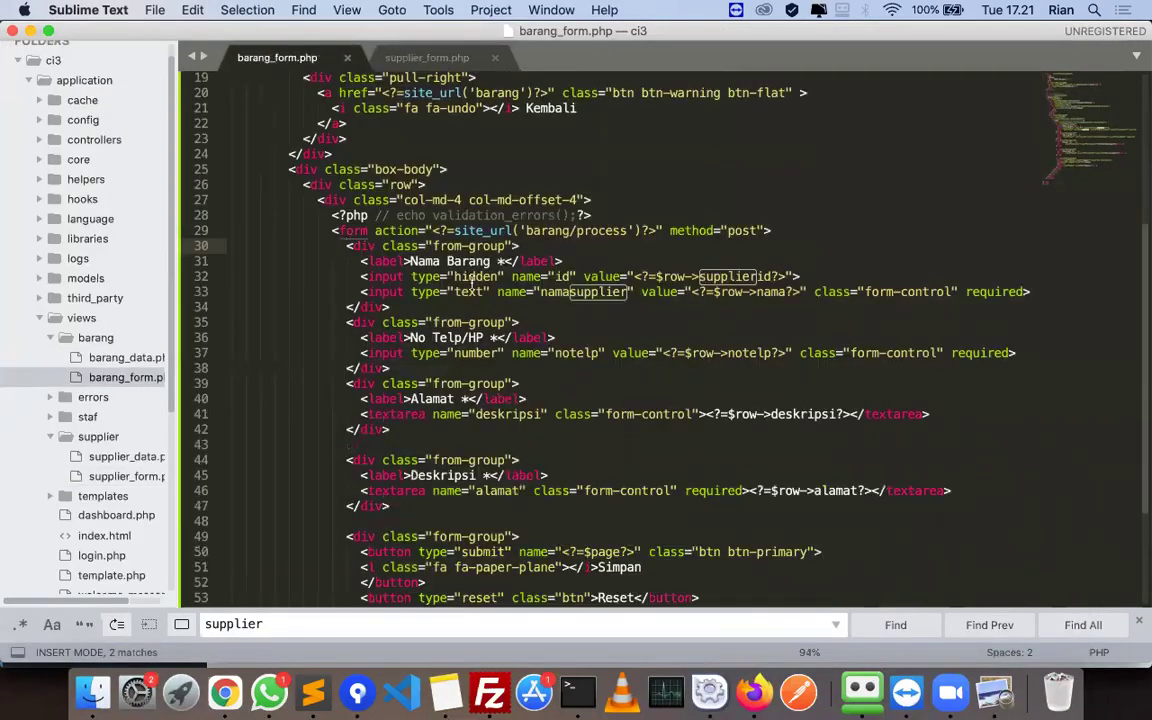
key(super+equal)
key(super+equal)
key(super+Tab)
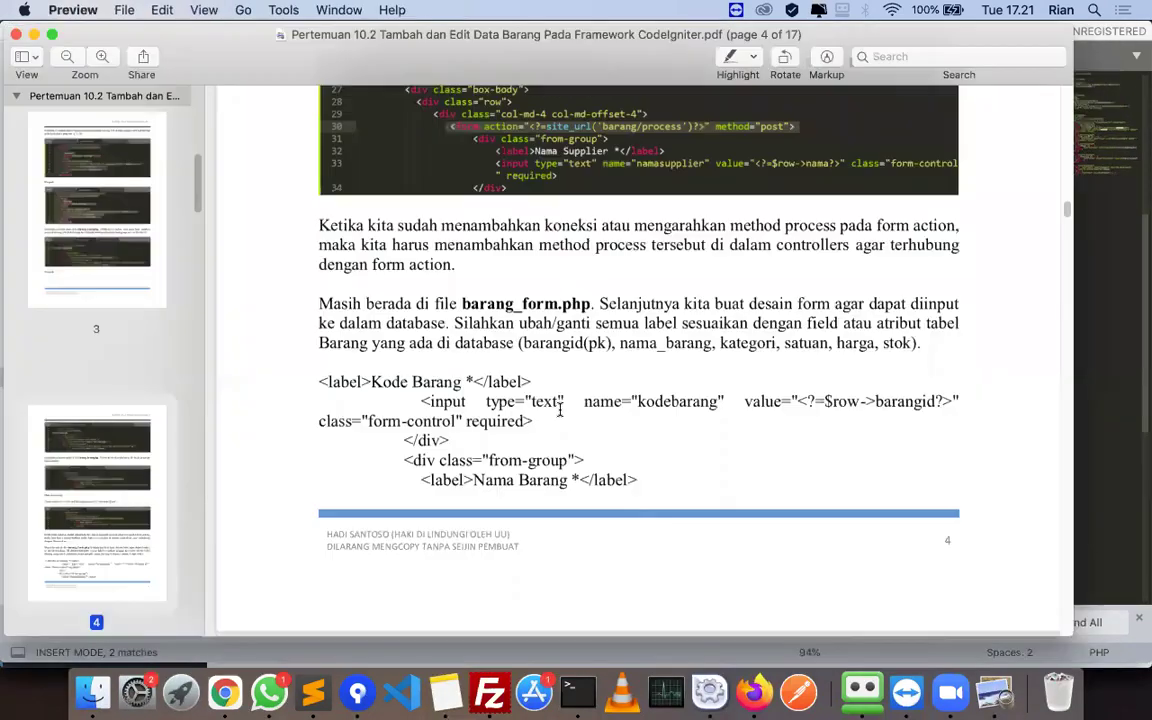
key(super+Tab)
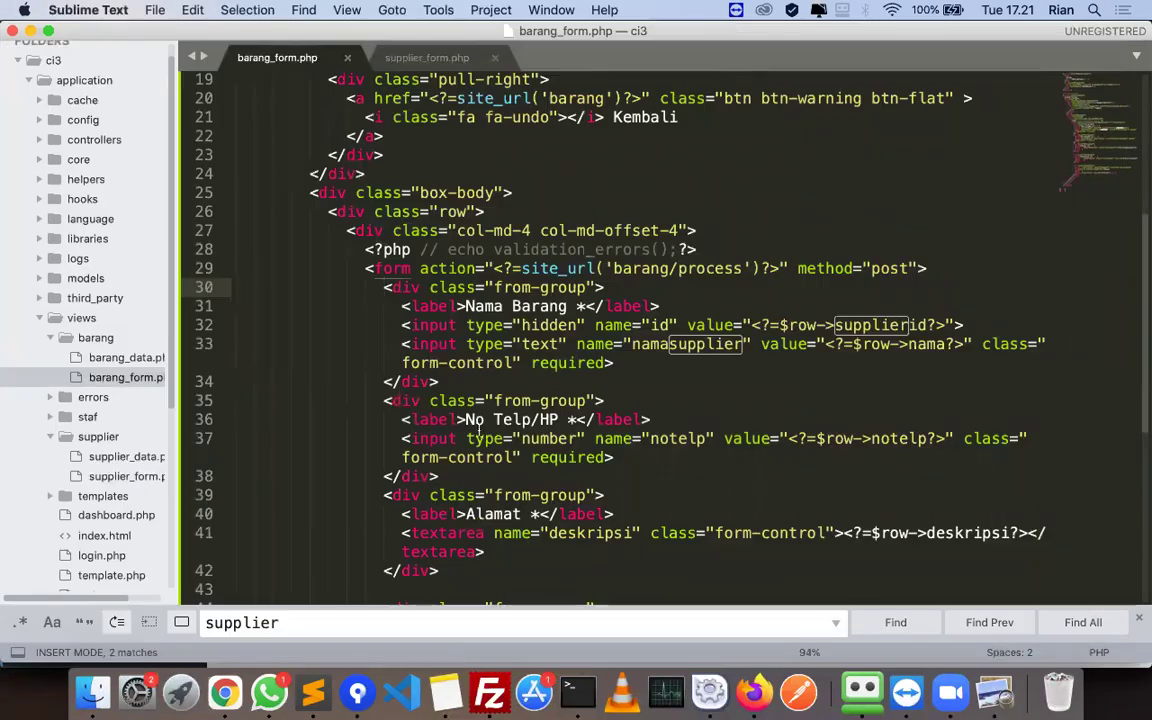
- Scroll through the tutorial PDF to compare its form code with barang_form.php
key(super+Tab)
scroll(541, 440, down, 2)
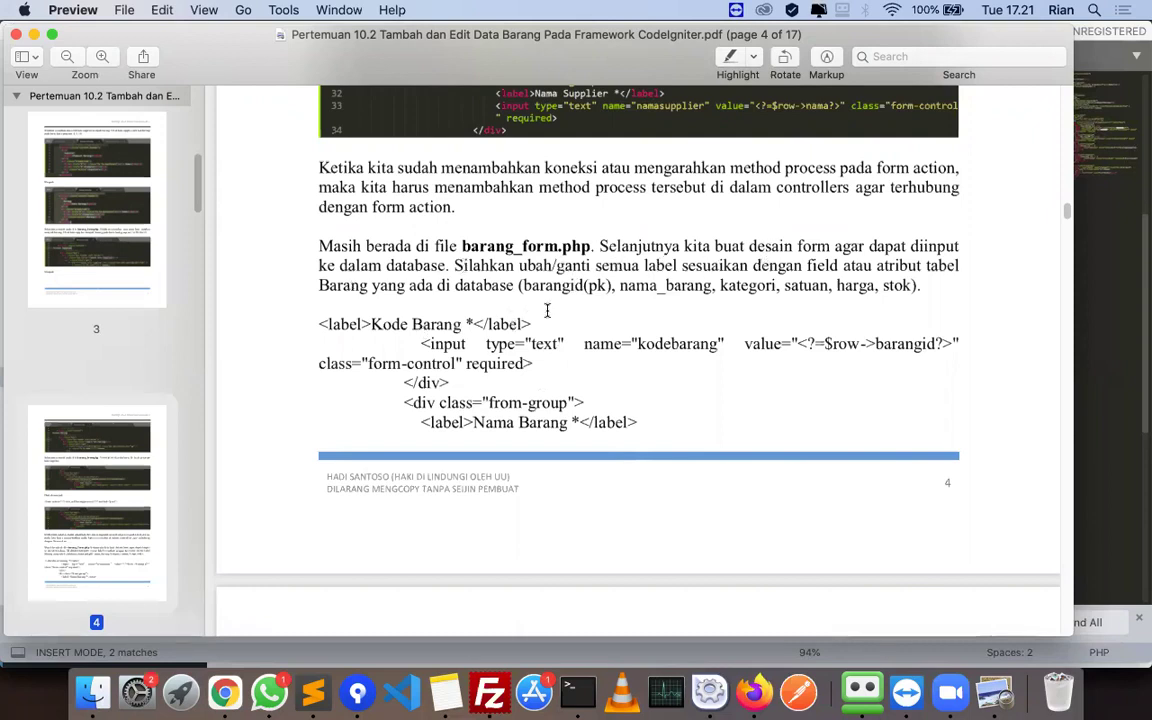
scroll(604, 388, down, 15)
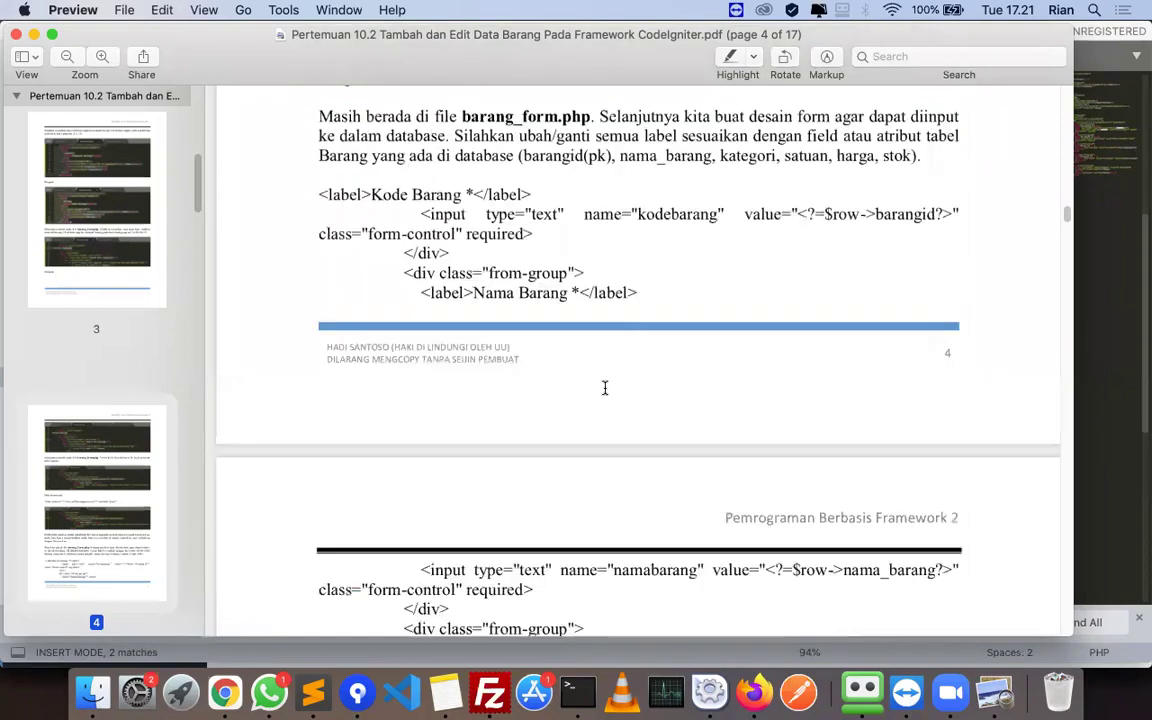
scroll(604, 388, up, 10)
- Put the caret at the end of line 34, then select the PDF's <label>Kode Barang *</label> line
key(super+Tab)
click(545, 385)
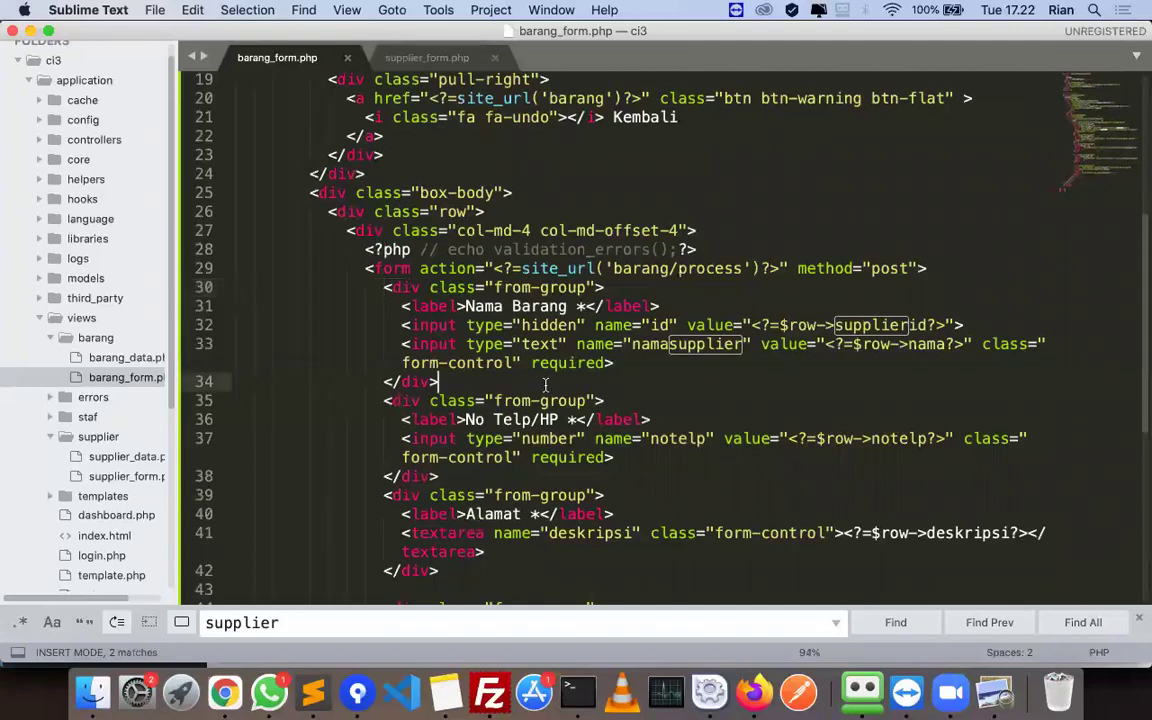
key(super+Tab)
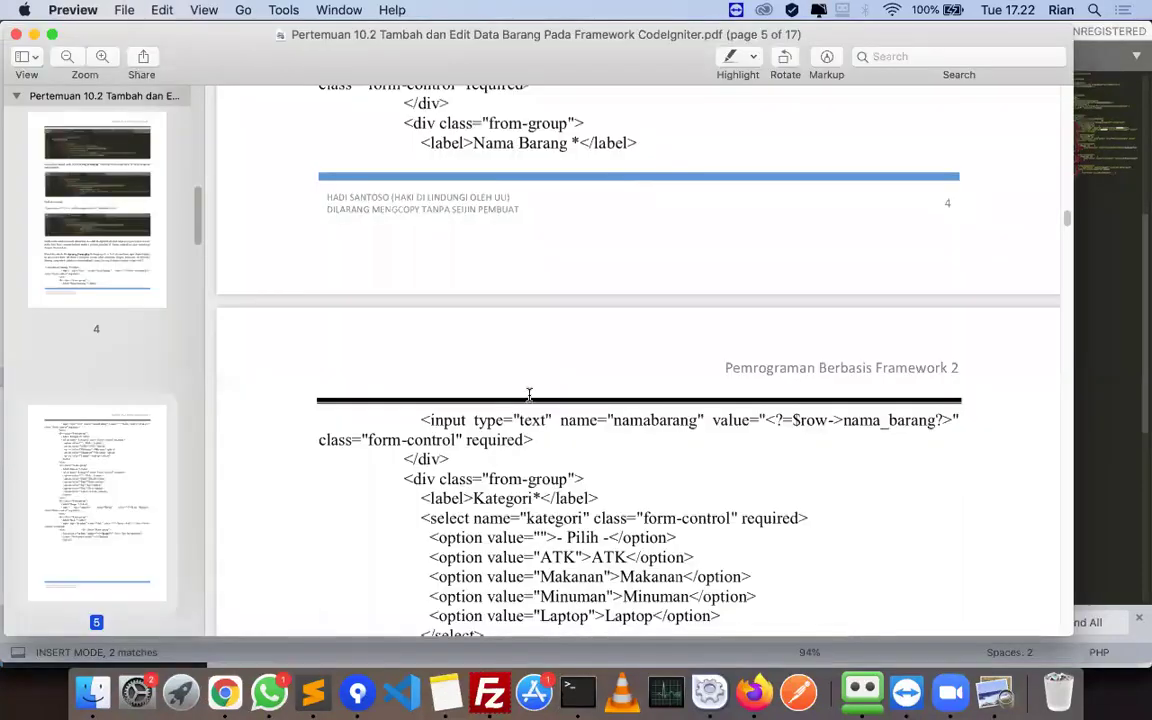
scroll(529, 396, up, 5)
drag(318, 165, 540, 163)
key(super+c)
- Paste the Kode Barang label over the label on line 31, save, and dismiss the purchase reminder
key(super+Tab)
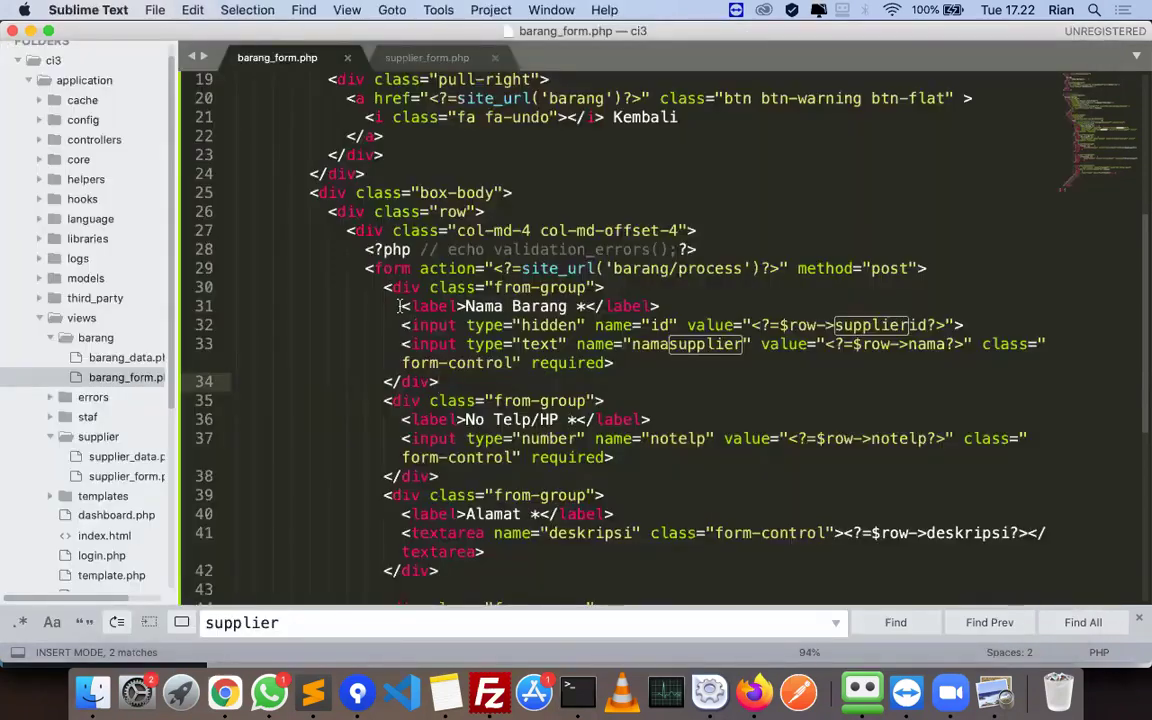
click(673, 308)
key(super+shift+Left)
key(super+v)
key(super+s)
key(super+Tab)
click(609, 296)
- Select the hidden id input on line 32 and copy the kodebarang input code from the PDF
key(super+Tab)
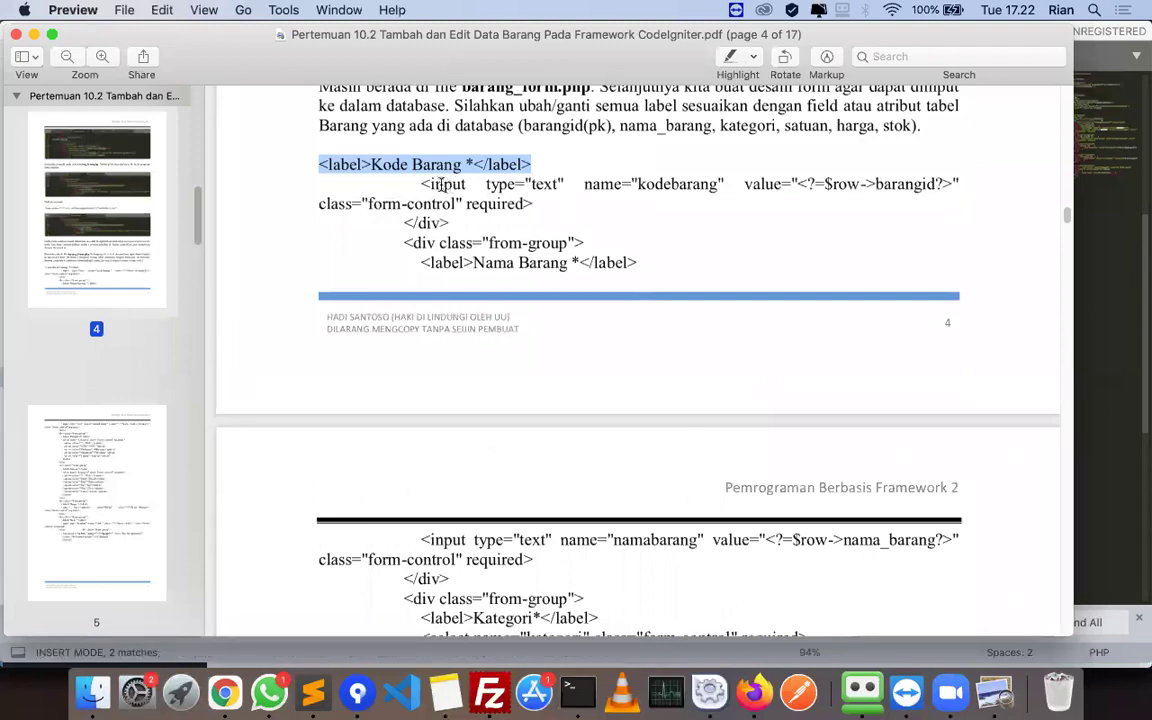
key(super+Tab)
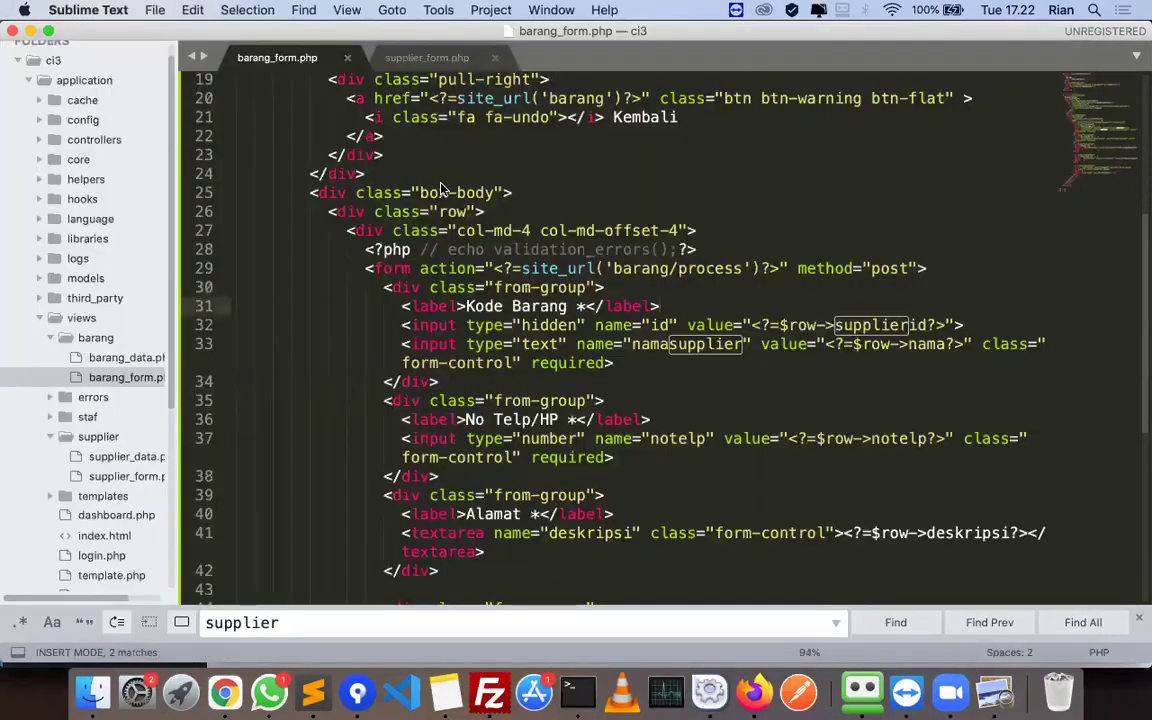
click(658, 325)
key(Left)
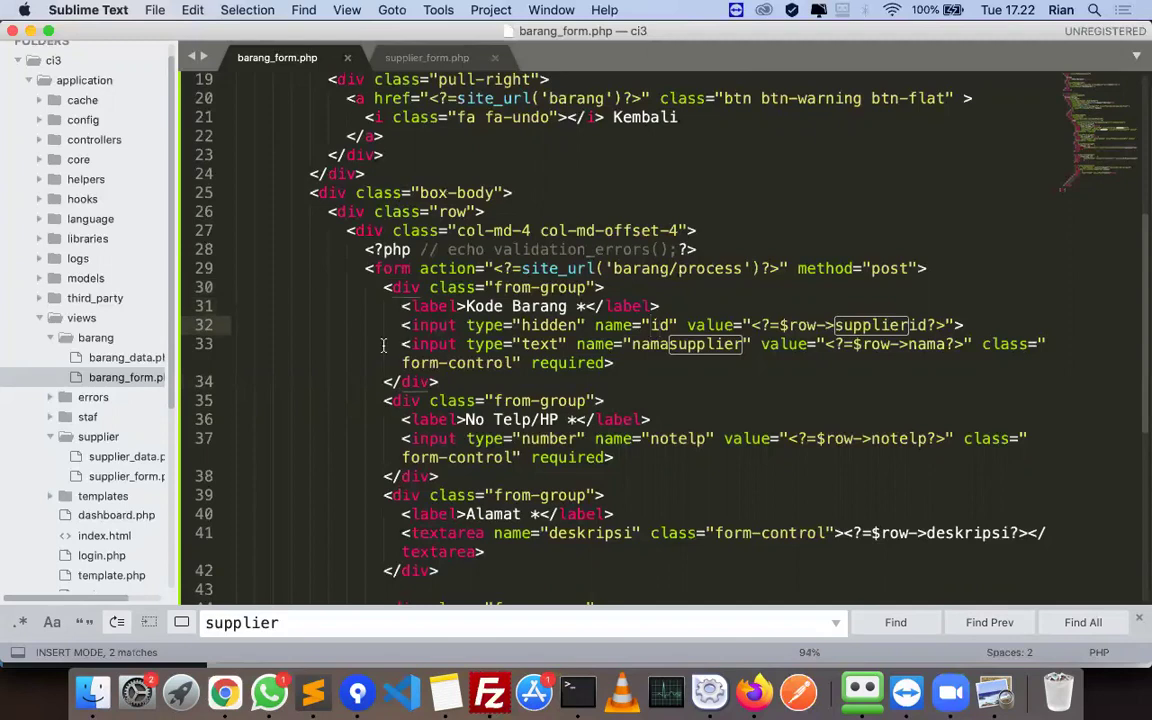
click(960, 325)
key(shift+Home)
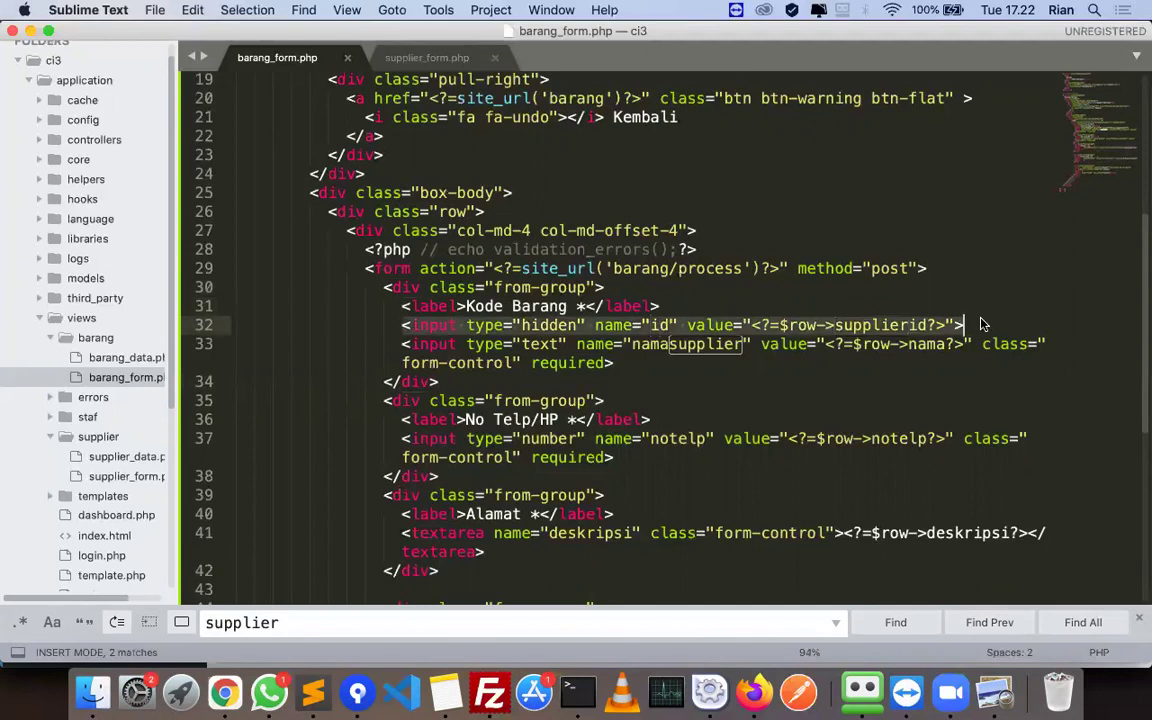
key(super+Tab)
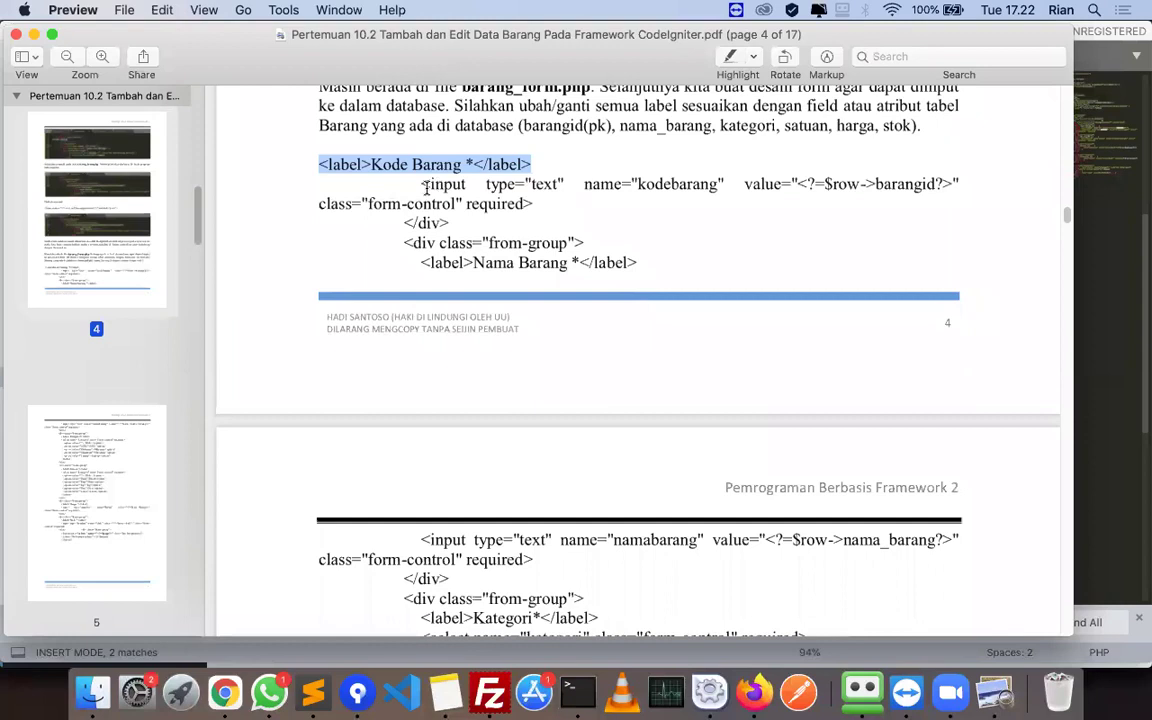
drag(421, 184, 535, 205)
key(super+c)
key(super+Tab)
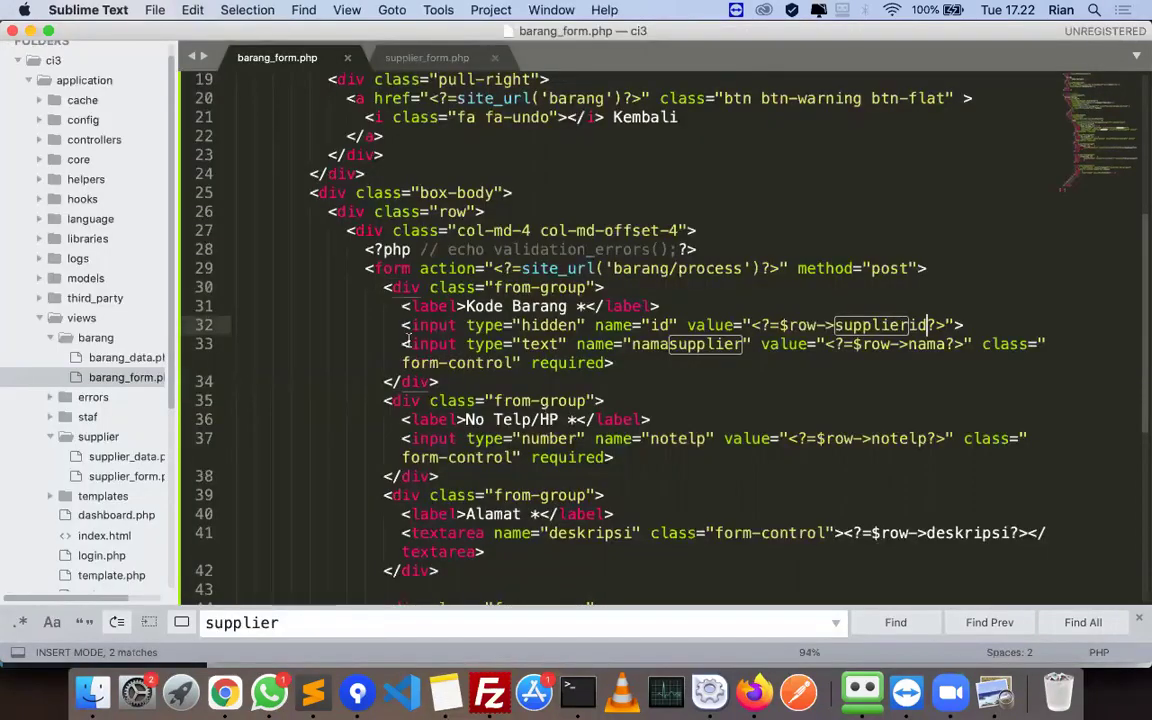
- Replace the text input on line 33 with the kodebarang input, rejoin the split line, and save
drag(405, 343, 648, 375)
key(super+v)
key(super+z)
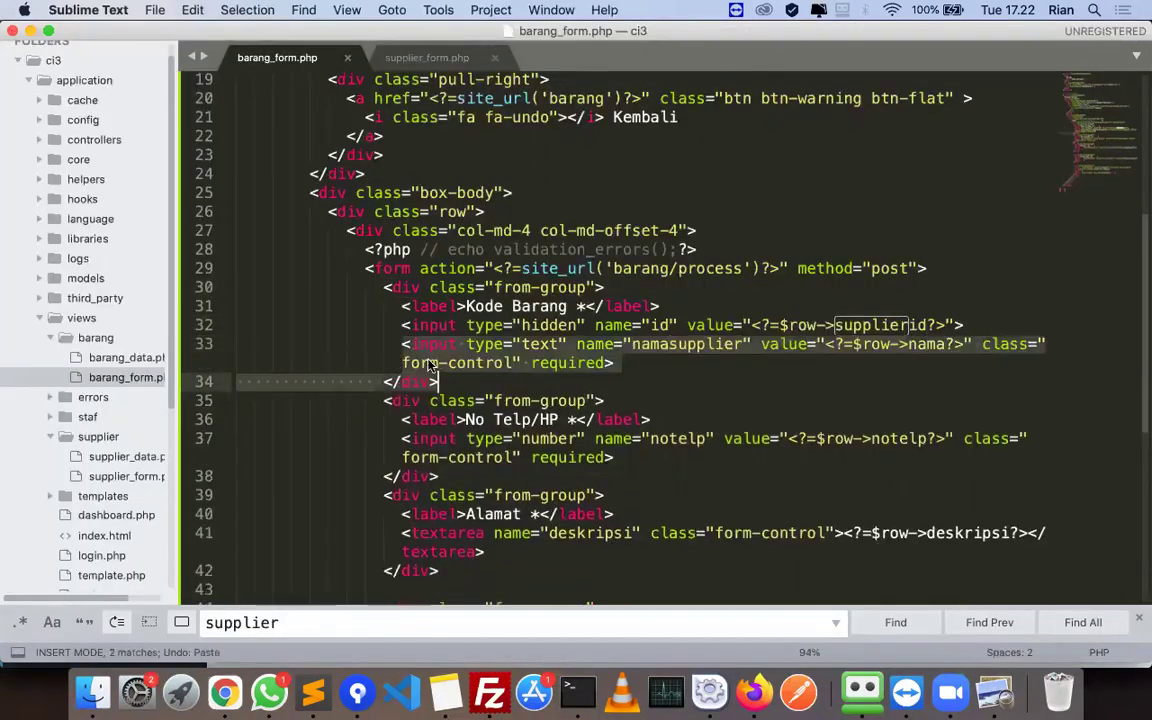
click(430, 365)
drag(403, 344, 635, 362)
key(super+v)
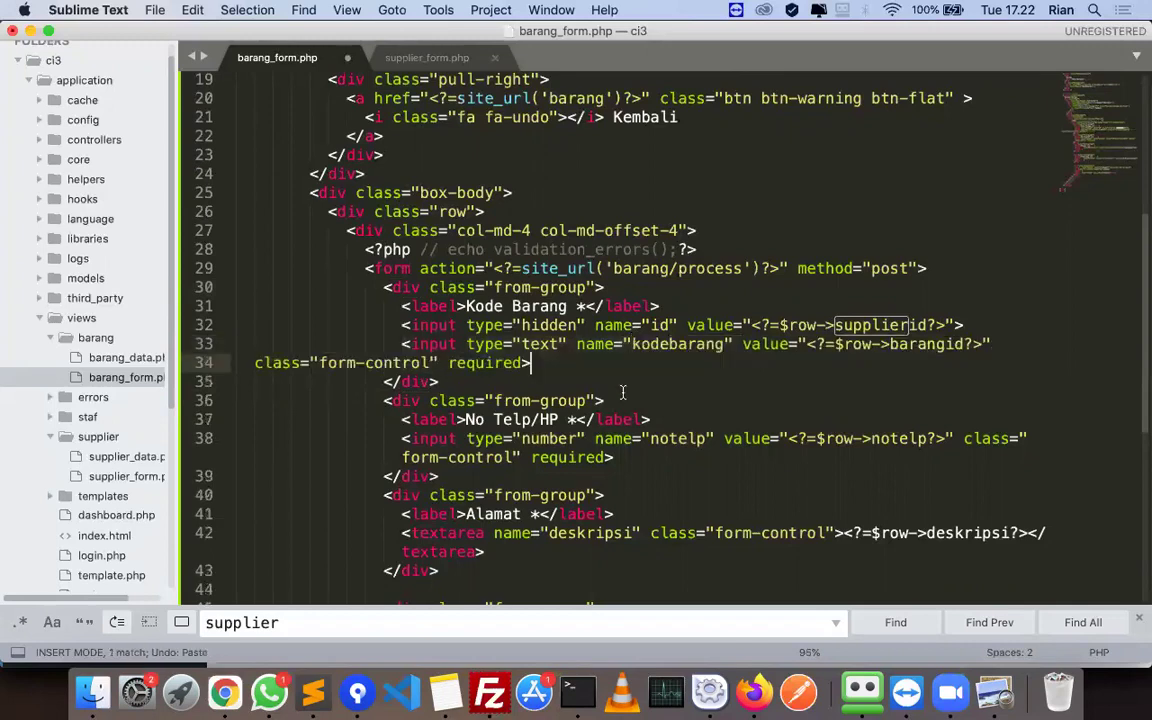
key(super+Left)
key(BackSpace)
key(BackSpace)
key(super+s)
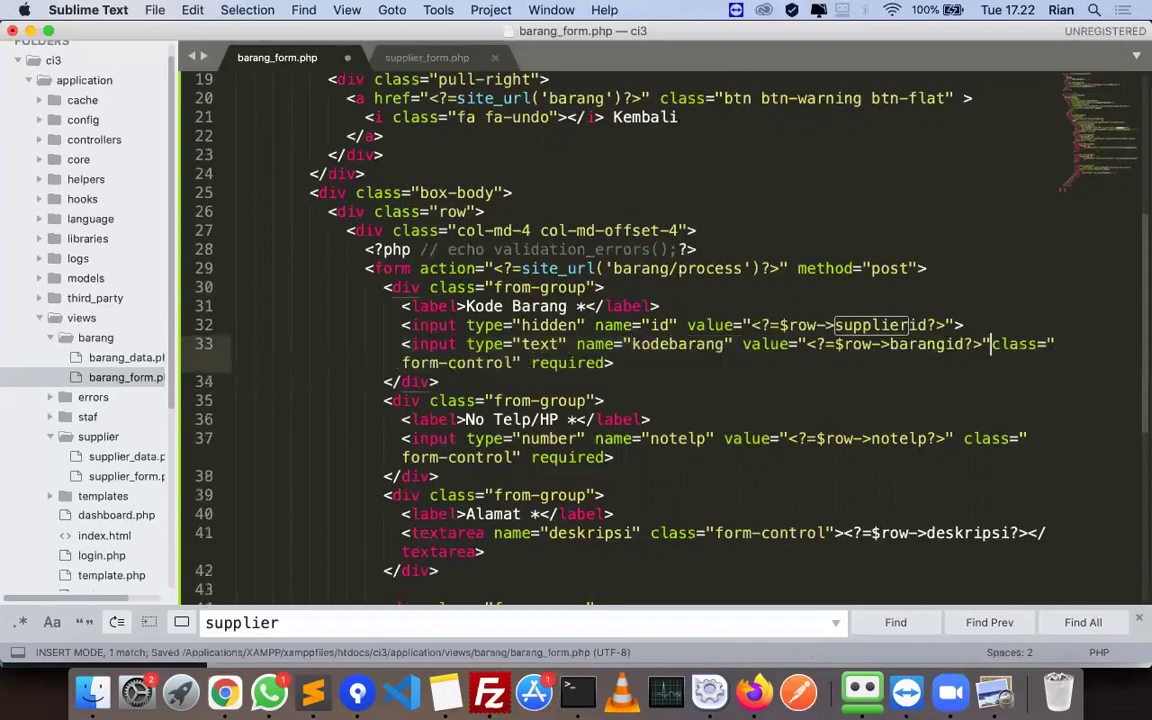
- Replace the No Telp/HP label on line 36 with the tutorial's Nama Barang label
key(super+Tab)
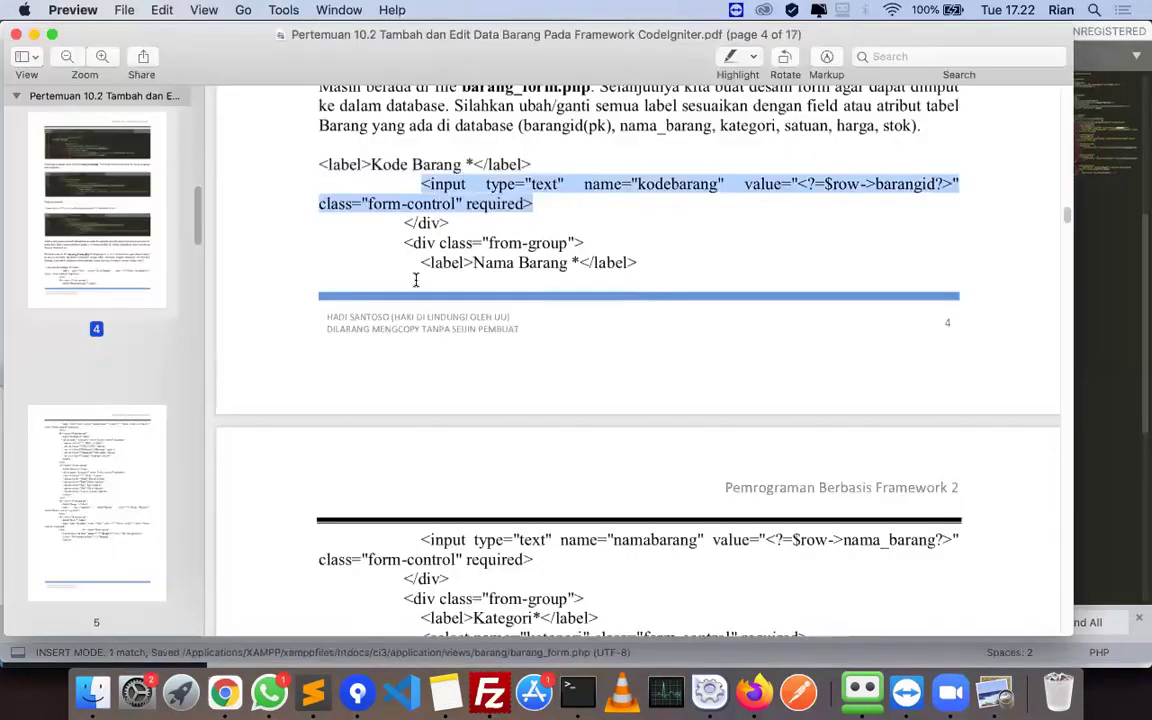
drag(418, 268, 640, 265)
key(super+c)
key(super+Tab)
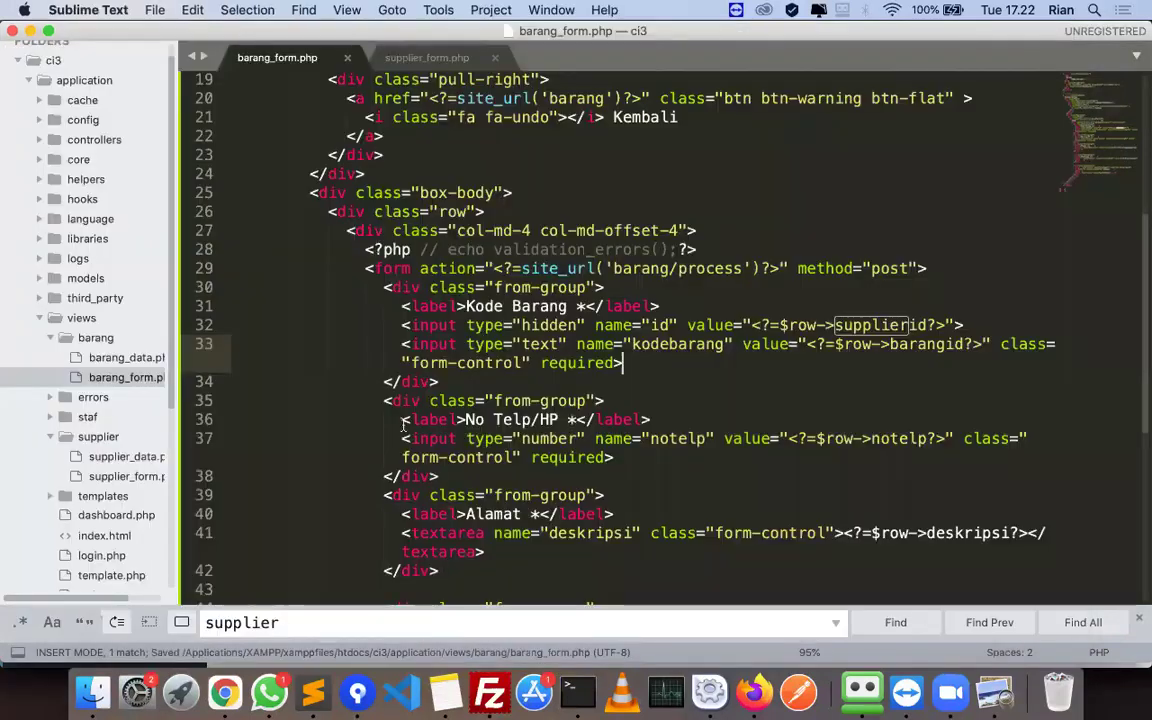
drag(402, 419, 660, 420)
key(super+v)
- Replace line 37 with the tutorial's namabarang text input and save
key(super+Tab)
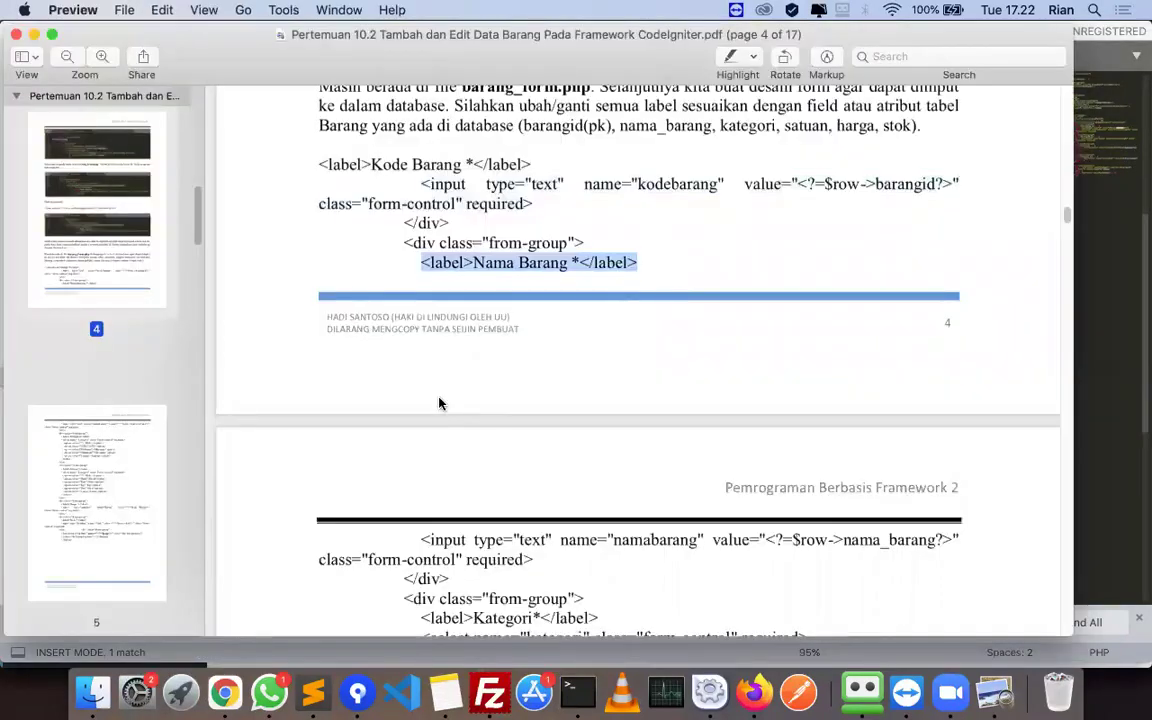
scroll(430, 420, down, 2)
drag(563, 467, 612, 457)
key(super+c)
key(super+Tab)
key(super+v)
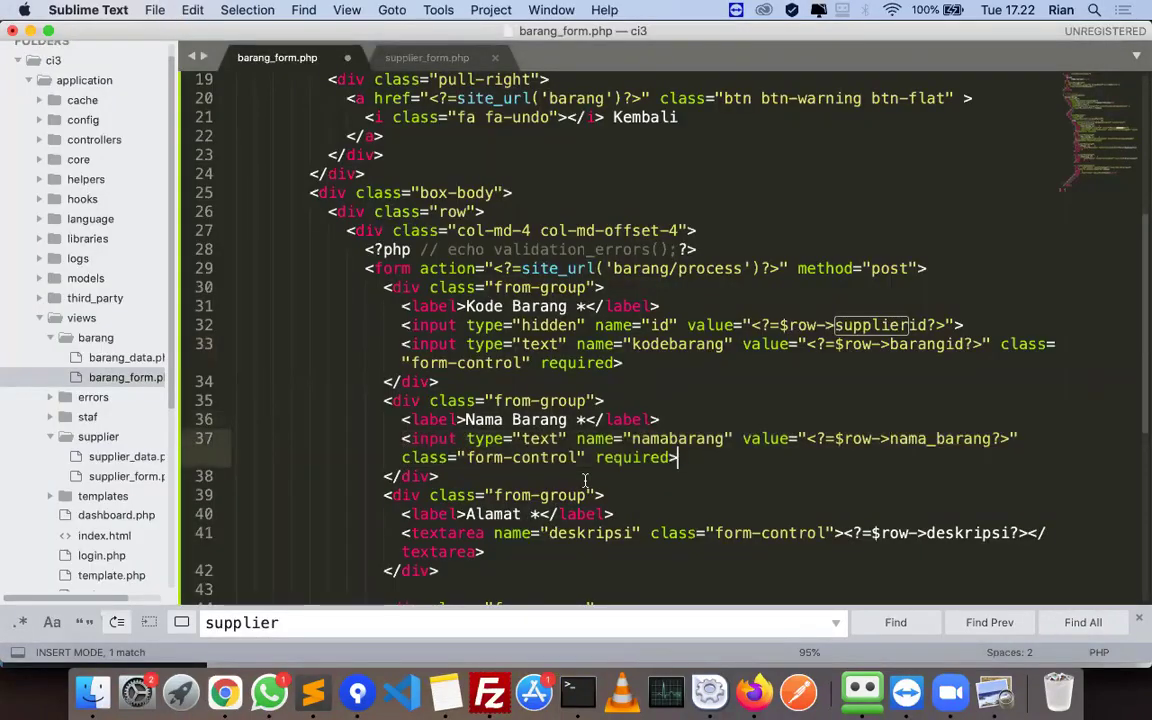
key(super+s)
- Copy the Kategori label line from the tutorial PDF
key(super+Tab)
scroll(450, 446, down, 2)
drag(423, 436, 619, 435)
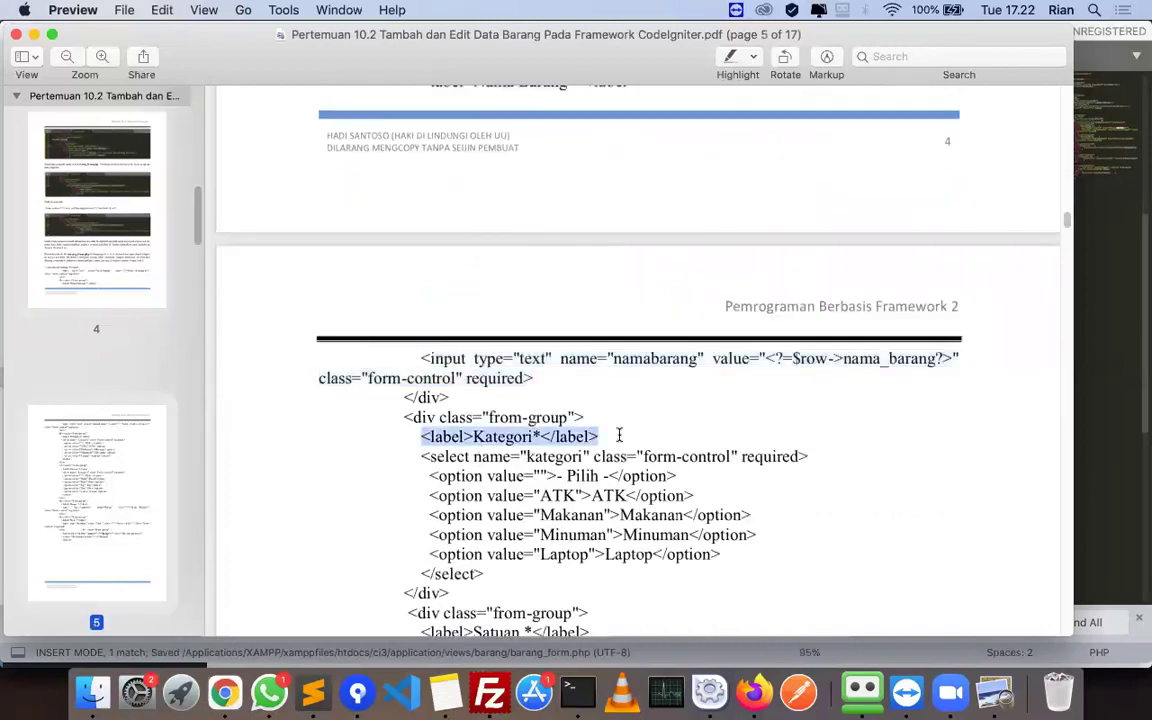
key(super+Tab)
scroll(660, 428, down, 2)
- Replace the Alamat label with the Kategori label, delete the textarea on line 41, and save
drag(660, 428, 402, 429)
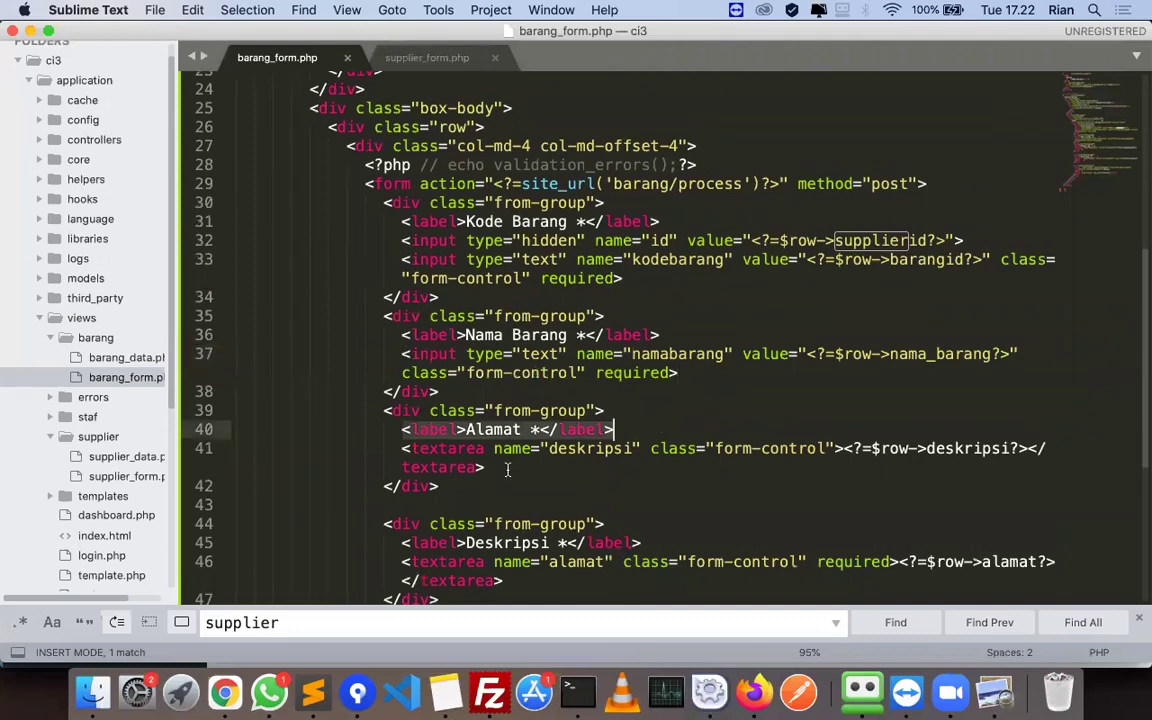
key(super+v)
drag(484, 467, 413, 448)
key(BackSpace)
key(super+s)
- Paste the tutorial's Kategori select block on line 41 and indent its option lines
key(super+Tab)
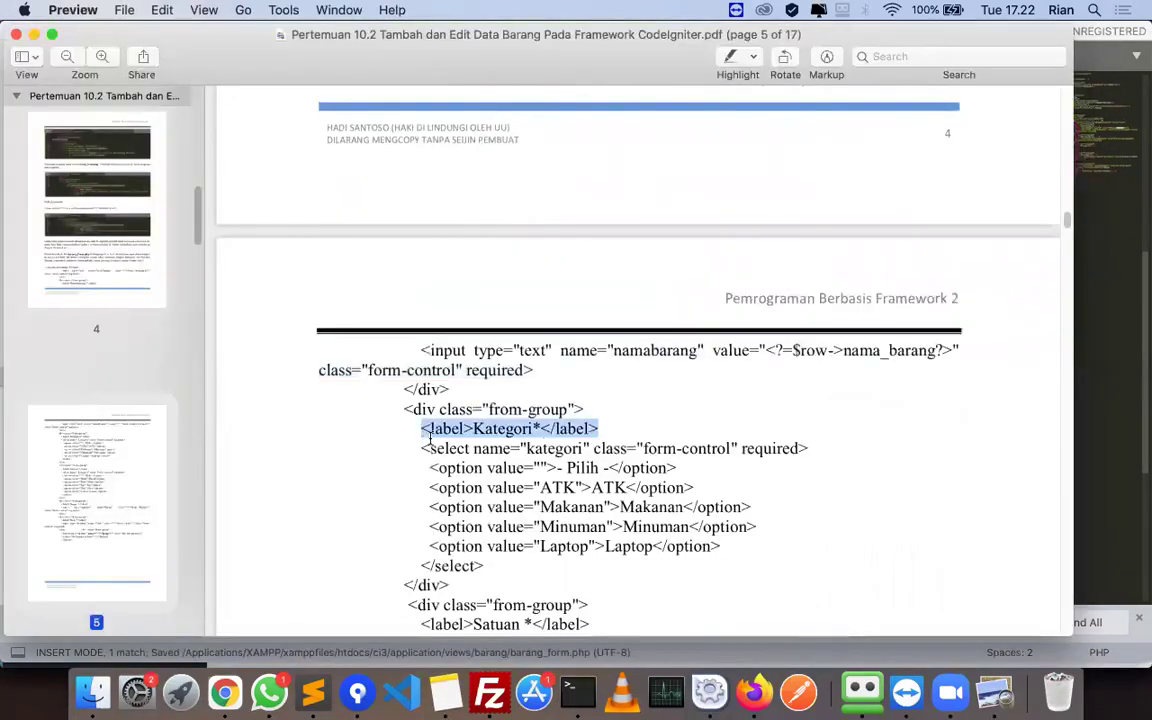
drag(421, 448, 560, 561)
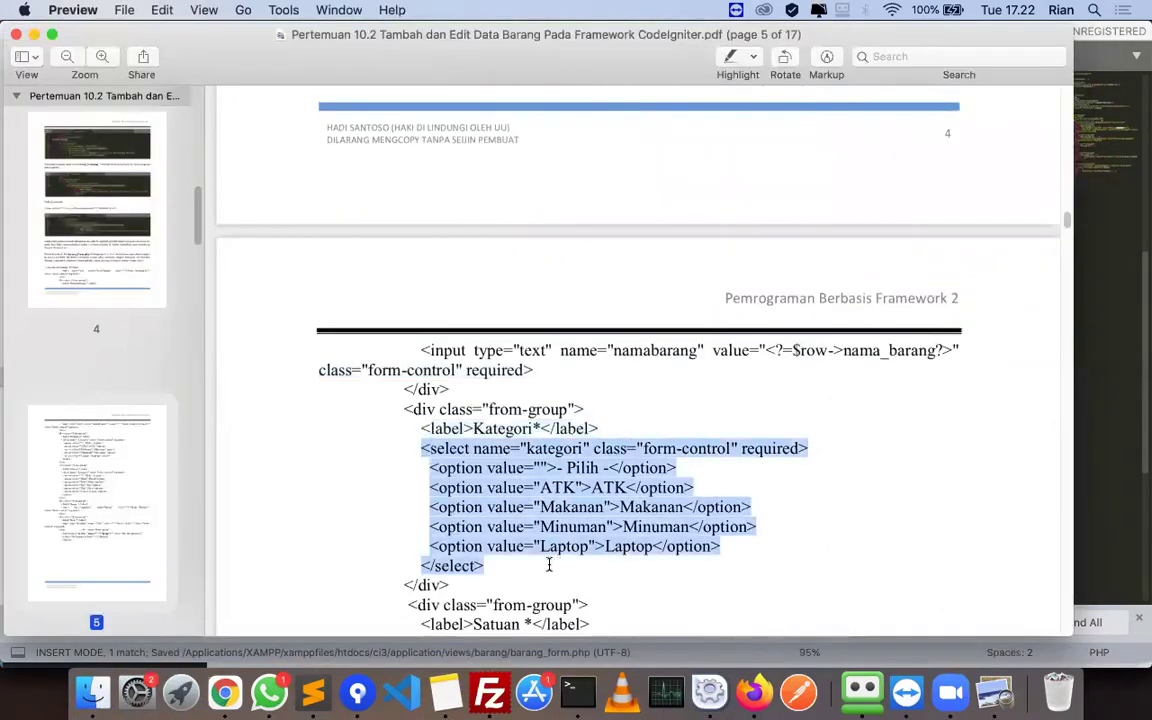
key(super+c)
key(super+Tab)
key(super+v)
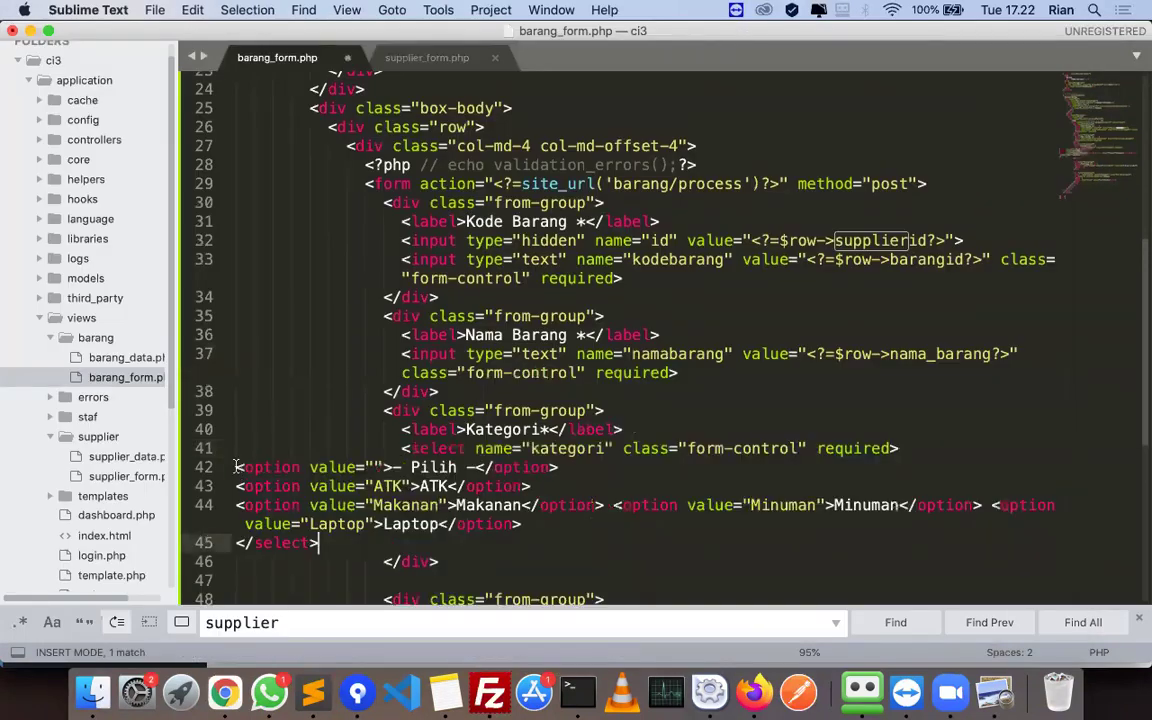
key(shift+Up)
key(shift+Up)
key(shift+Up)
key(shift+Up)
key(shift+Home)
key(Tab)
key(Tab)
key(Tab)
key(Tab)
key(Tab)
key(Tab)
key(Tab)
key(Tab)
key(Tab)
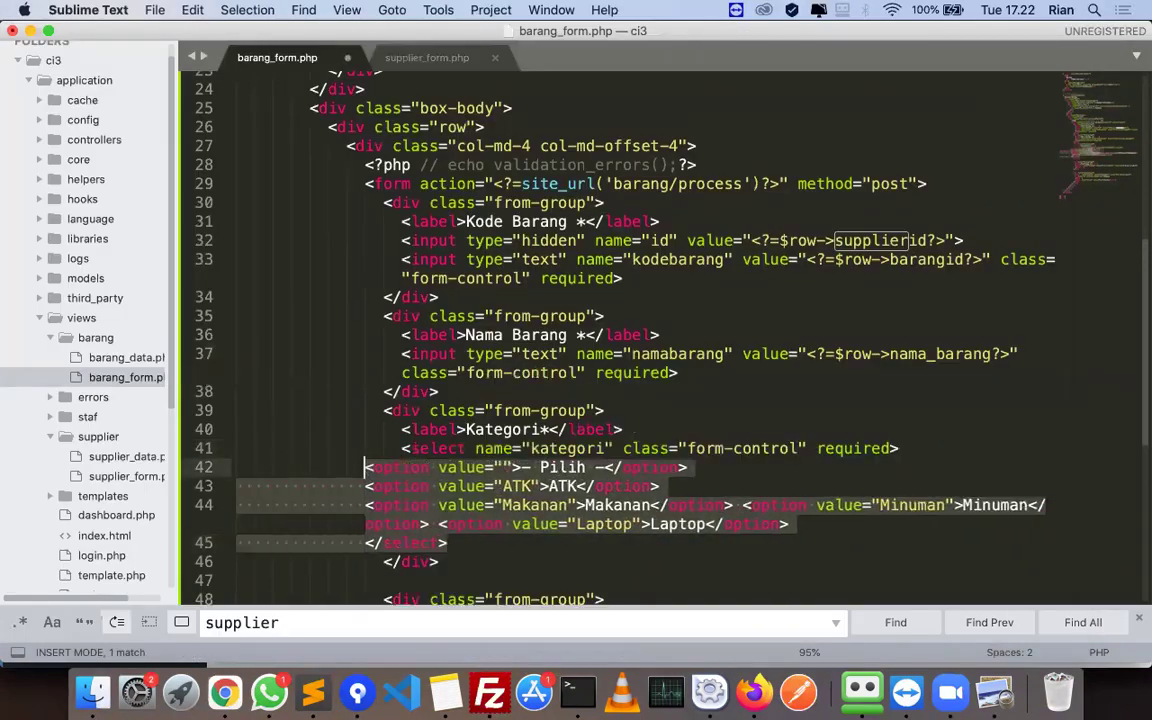
key(super+])
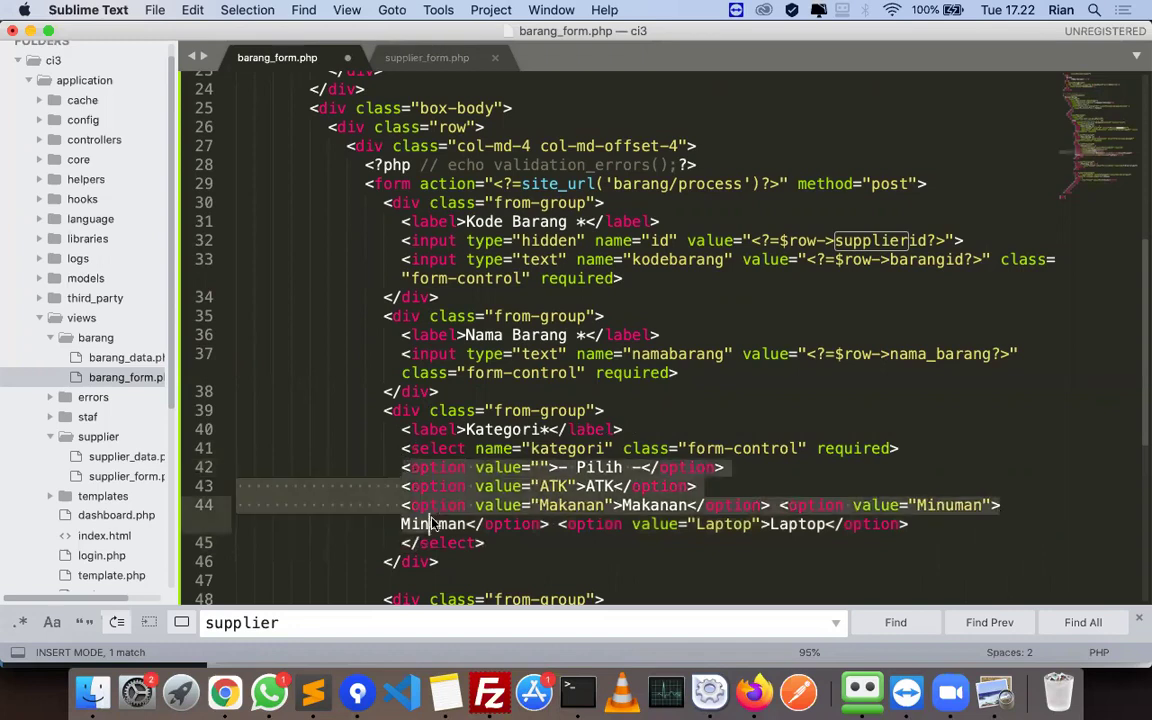
- Put the Minuman and Laptop options on their own lines and save
scroll(474, 483, down, 4)
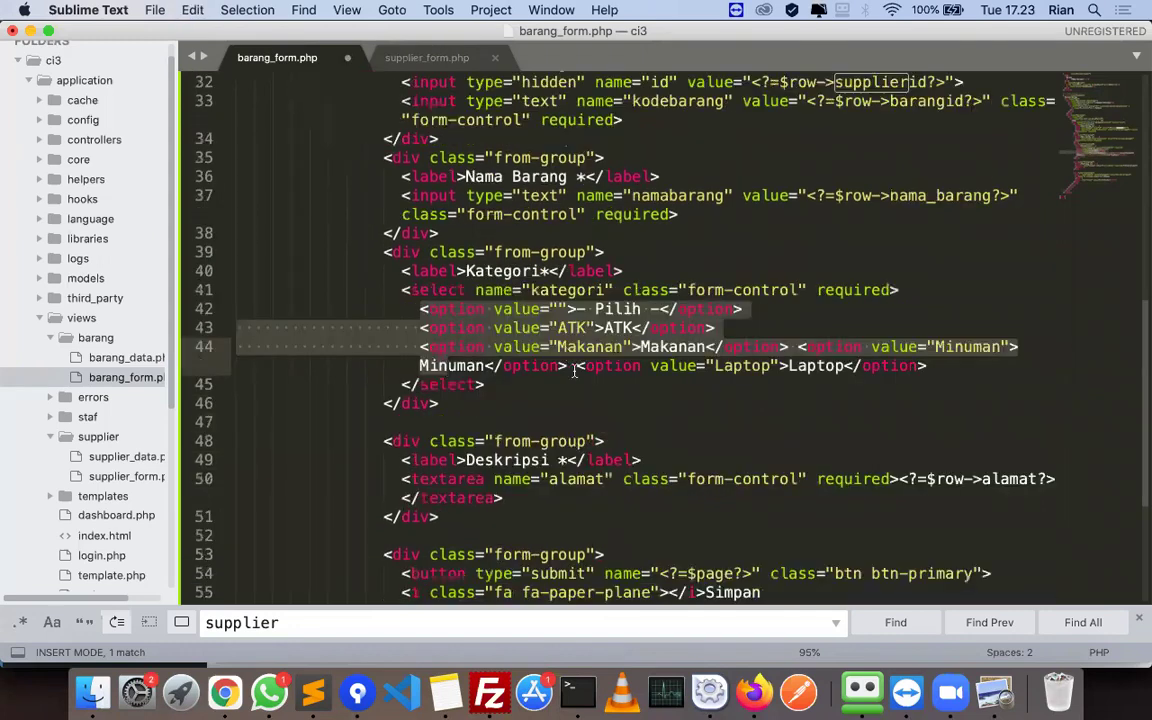
click(577, 366)
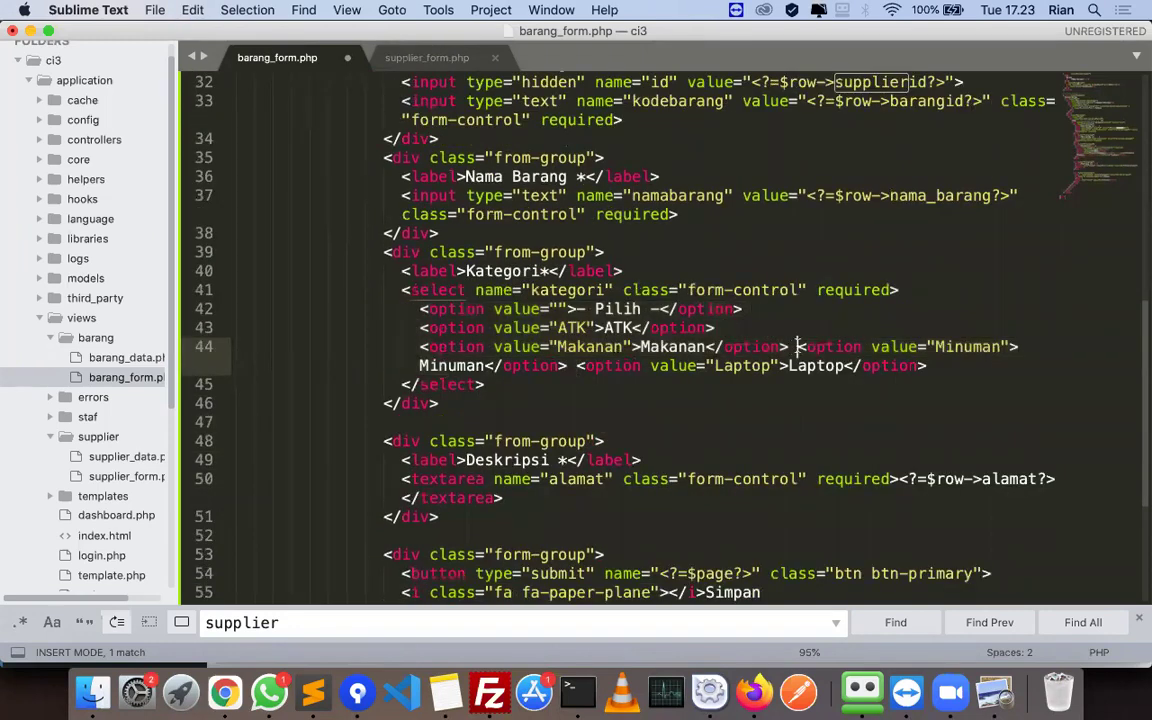
key(Return)
click(797, 366)
key(Return)
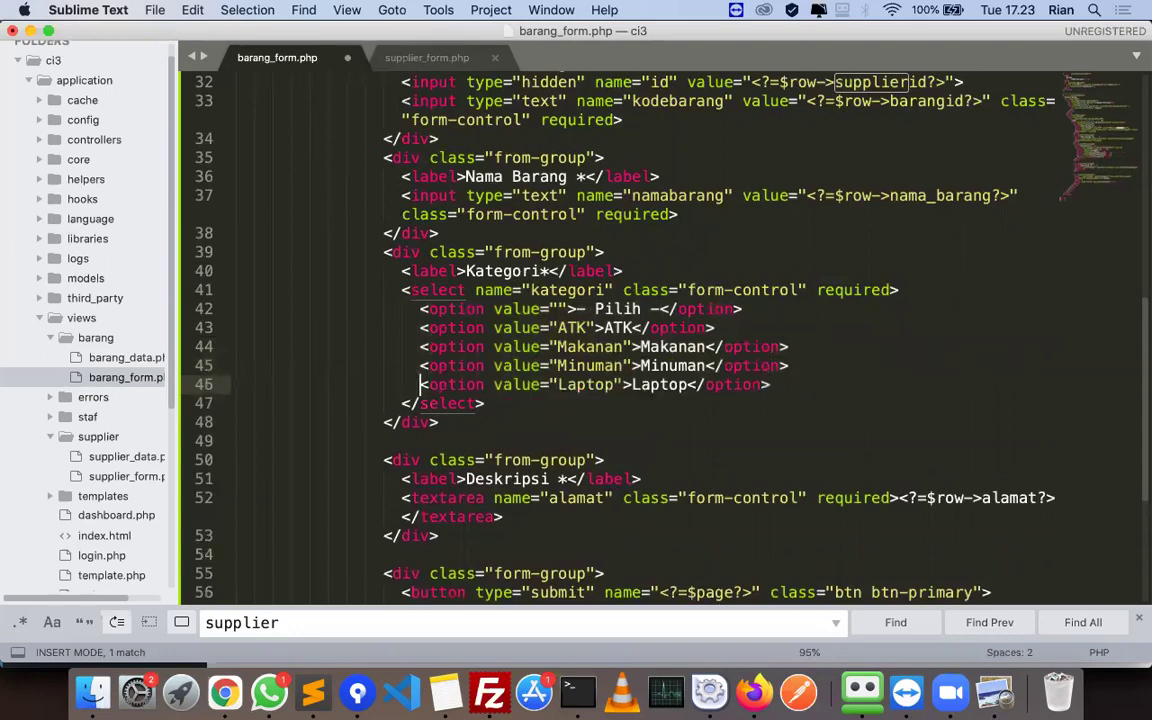
key(super+s)
- Copy the Satuan label line from the tutorial and go to blank line 49
key(super+Tab)
scroll(664, 413, down, 3)
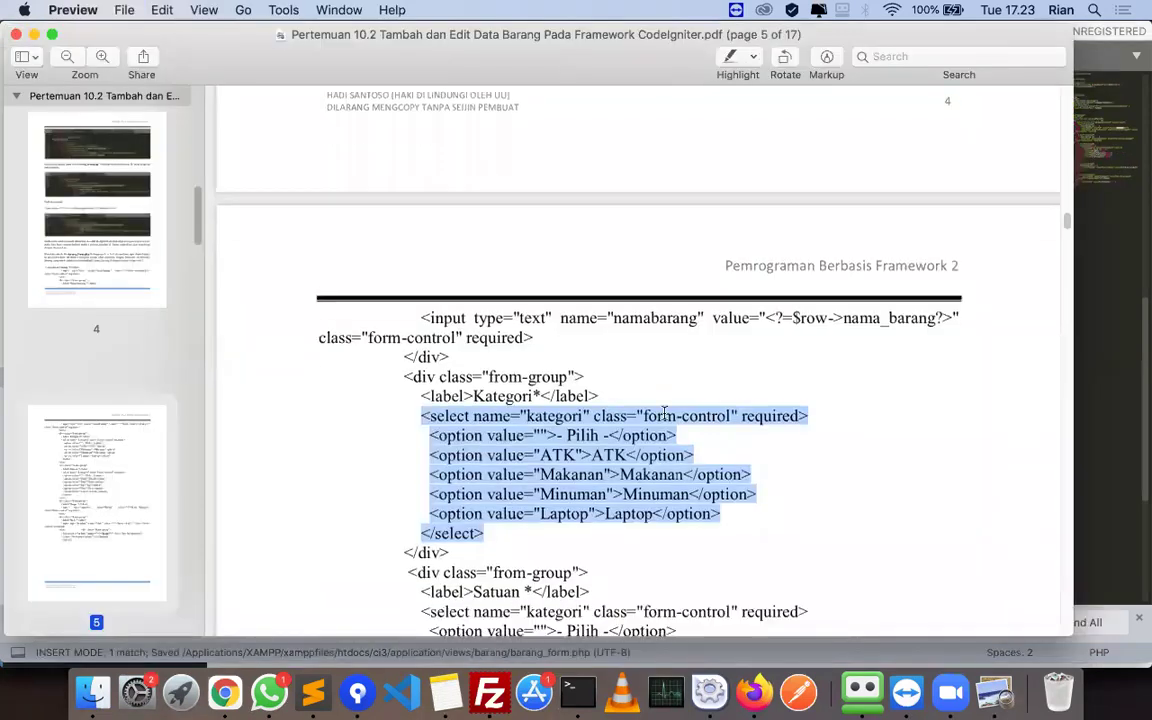
scroll(655, 415, down, 5)
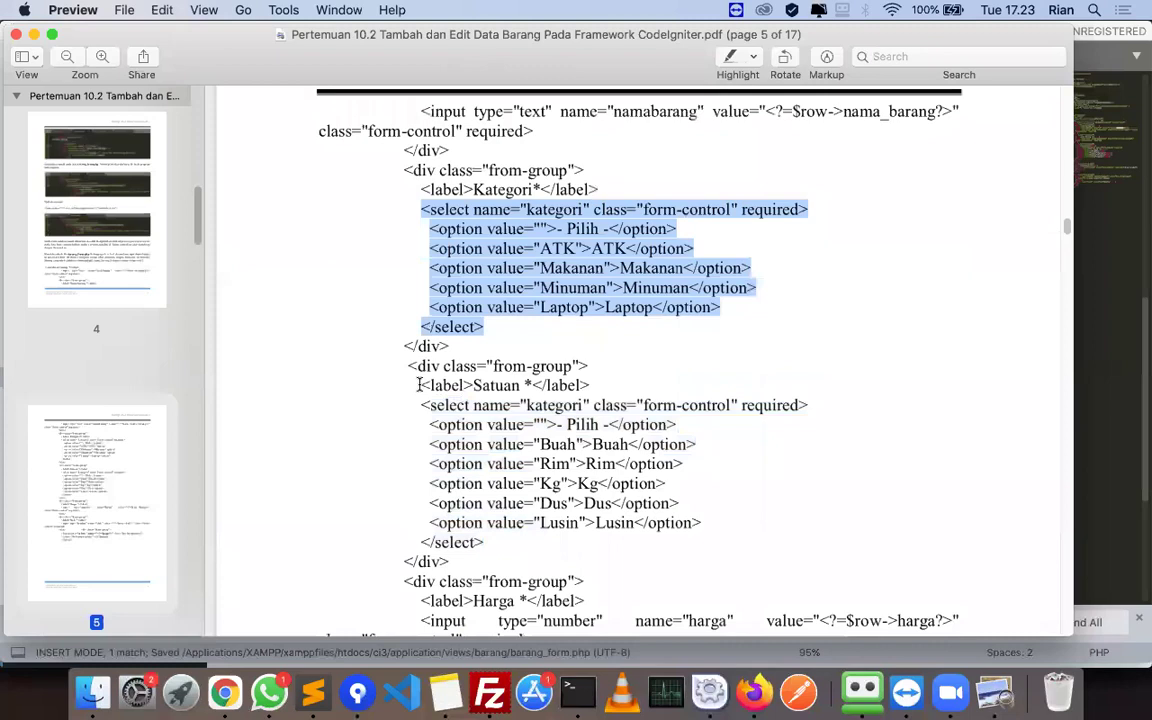
drag(420, 385, 590, 385)
key(super+Tab)
scroll(447, 369, down, 1)
click(447, 369)
- Replace the Deskripsi label and textarea with the tutorial's Satuan label and select block
key(BackSpace)
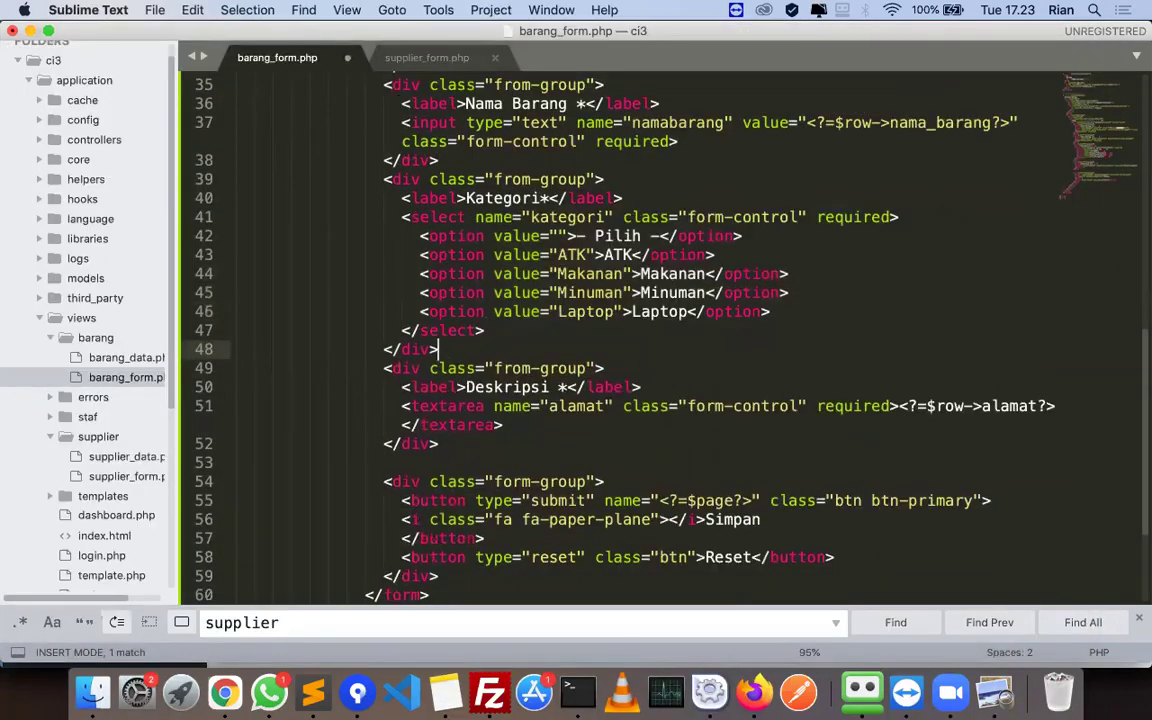
drag(403, 387, 650, 387)
key(super+v)
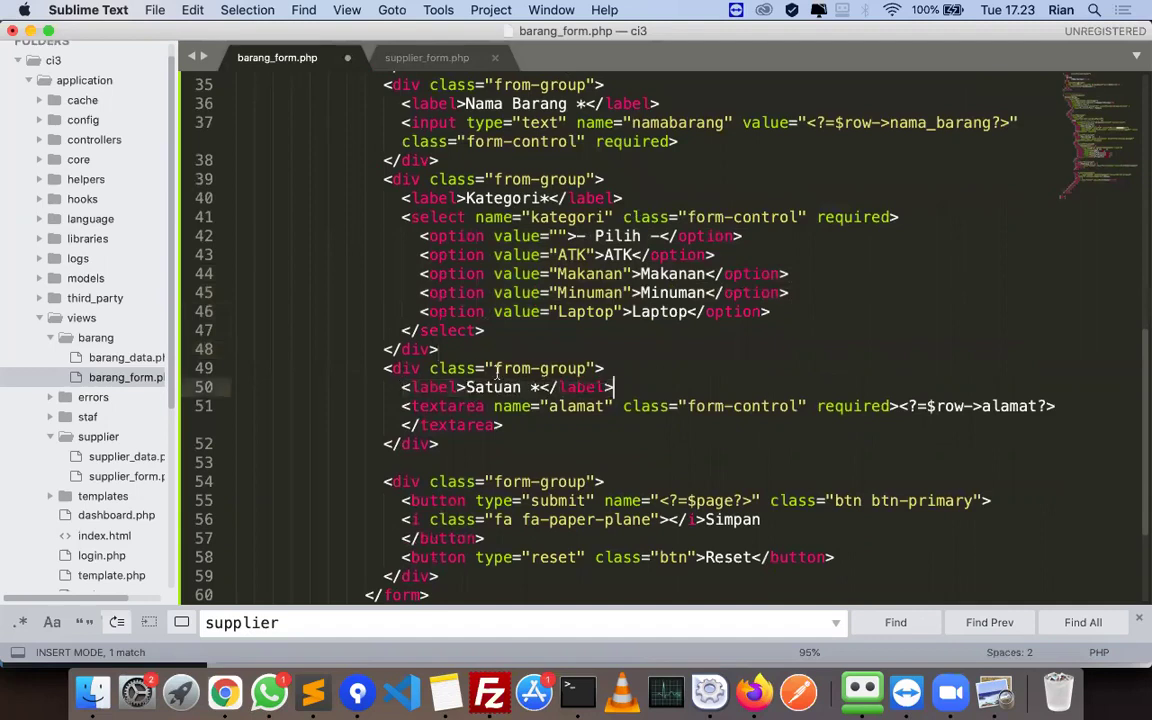
key(super+Tab)
drag(421, 405, 562, 546)
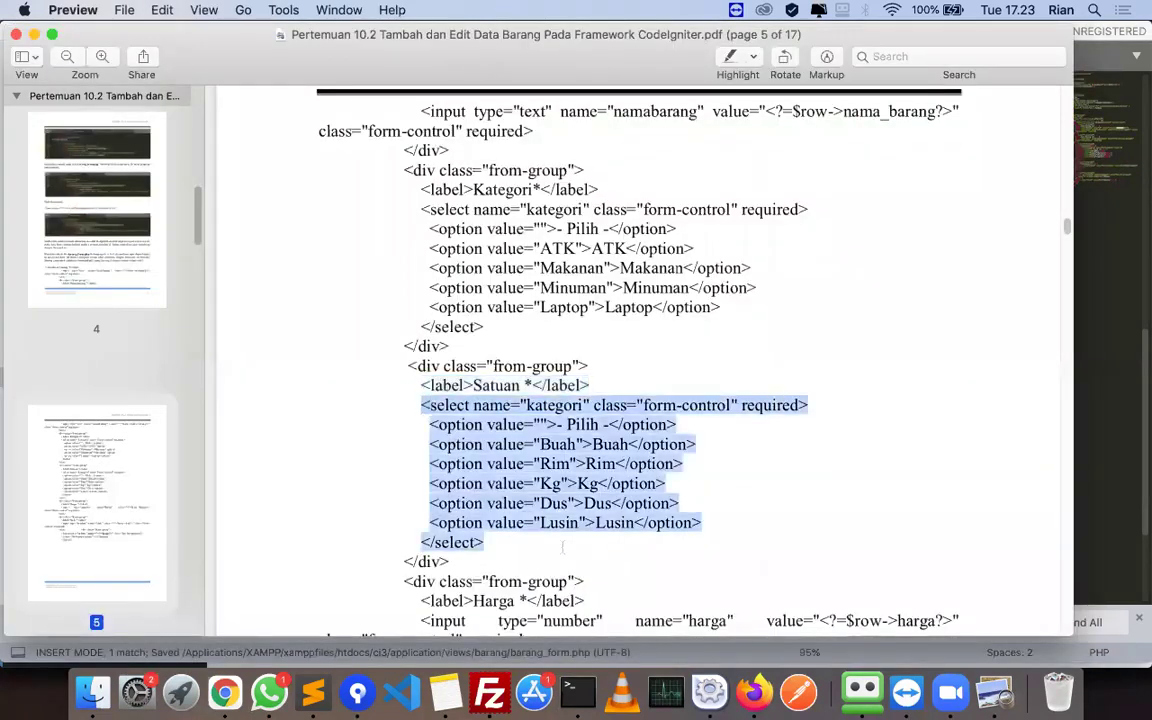
key(super+Tab)
drag(402, 406, 514, 424)
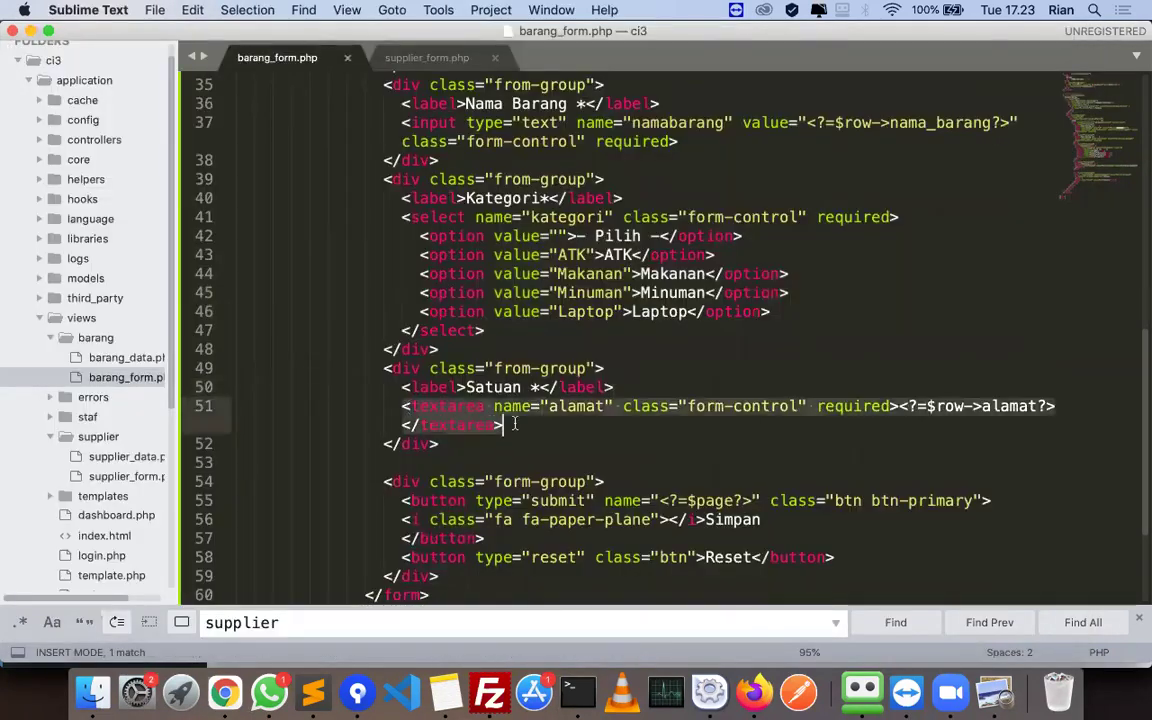
key(super+v)
- Indent the pasted Satuan option lines under the select tag, undoing unwanted 'va' completions
drag(337, 482, 254, 425)
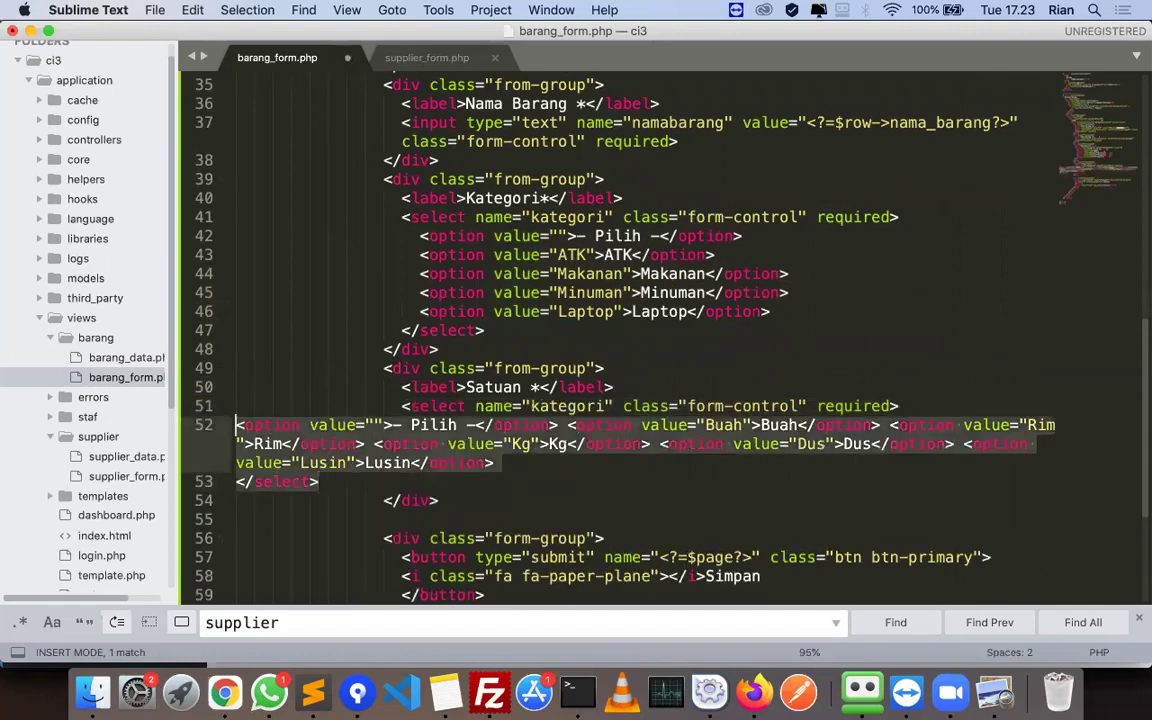
key(Tab)
key(Tab)
key(Tab)
key(Tab)
key(Tab)
key(Tab)
key(Tab)
key(Tab)
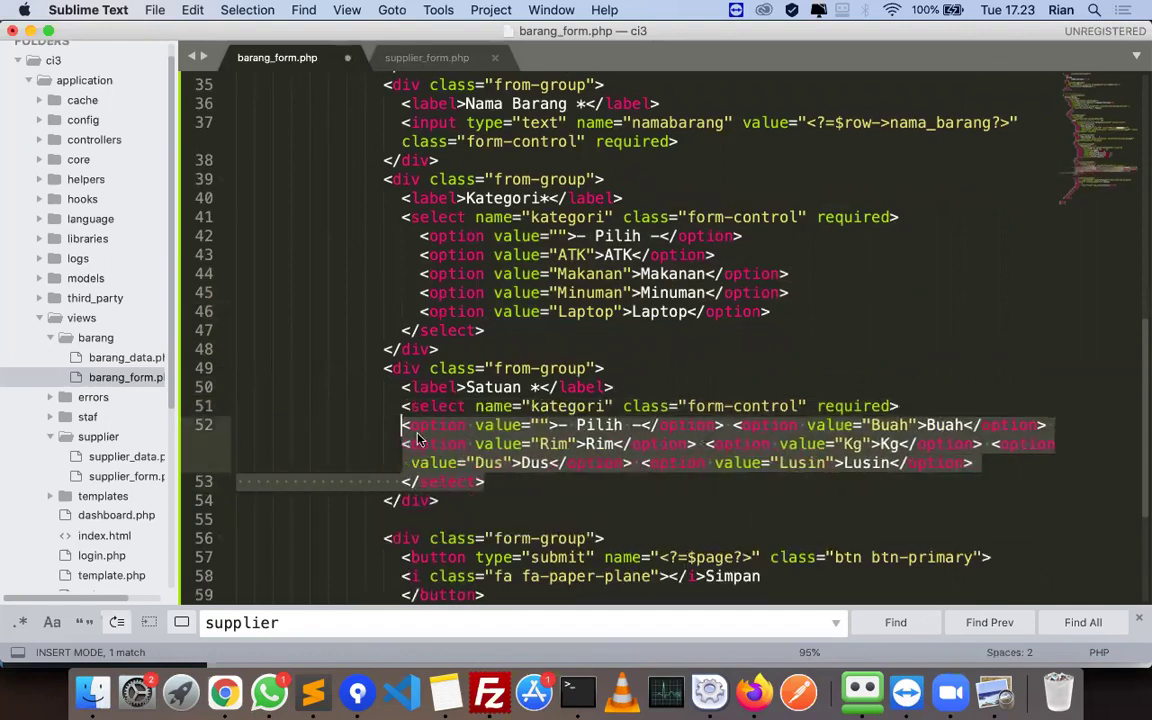
drag(404, 426, 429, 462)
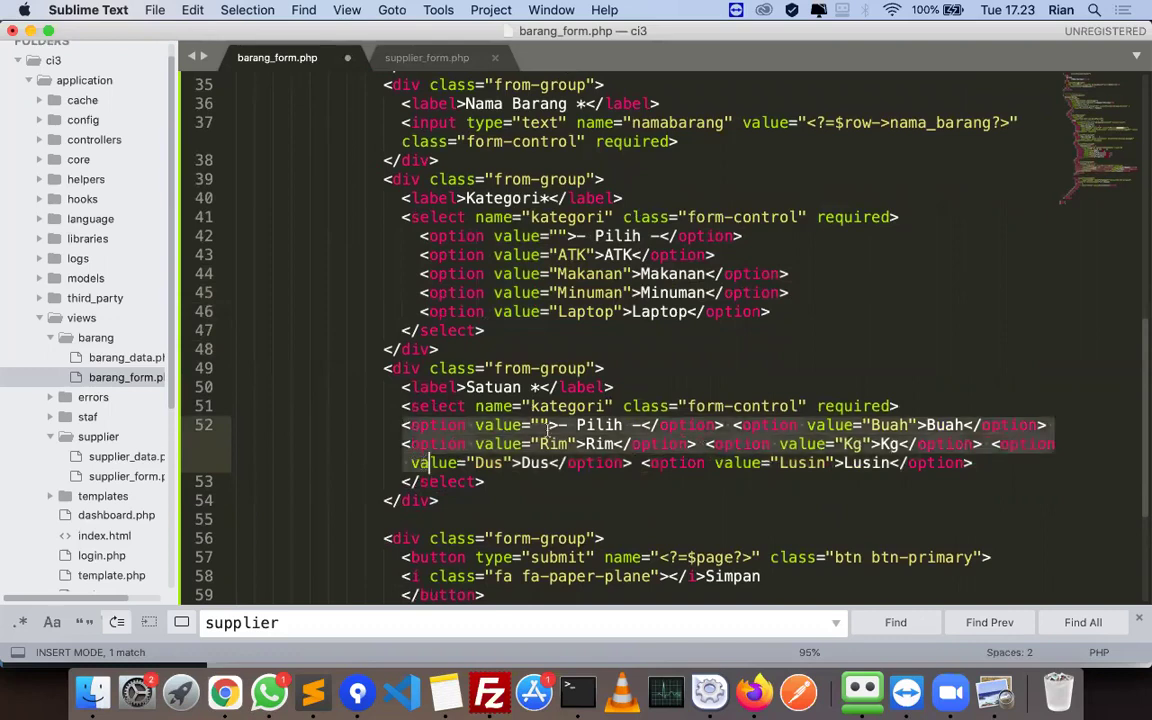
text(va)
key(Tab)
key(super+z)
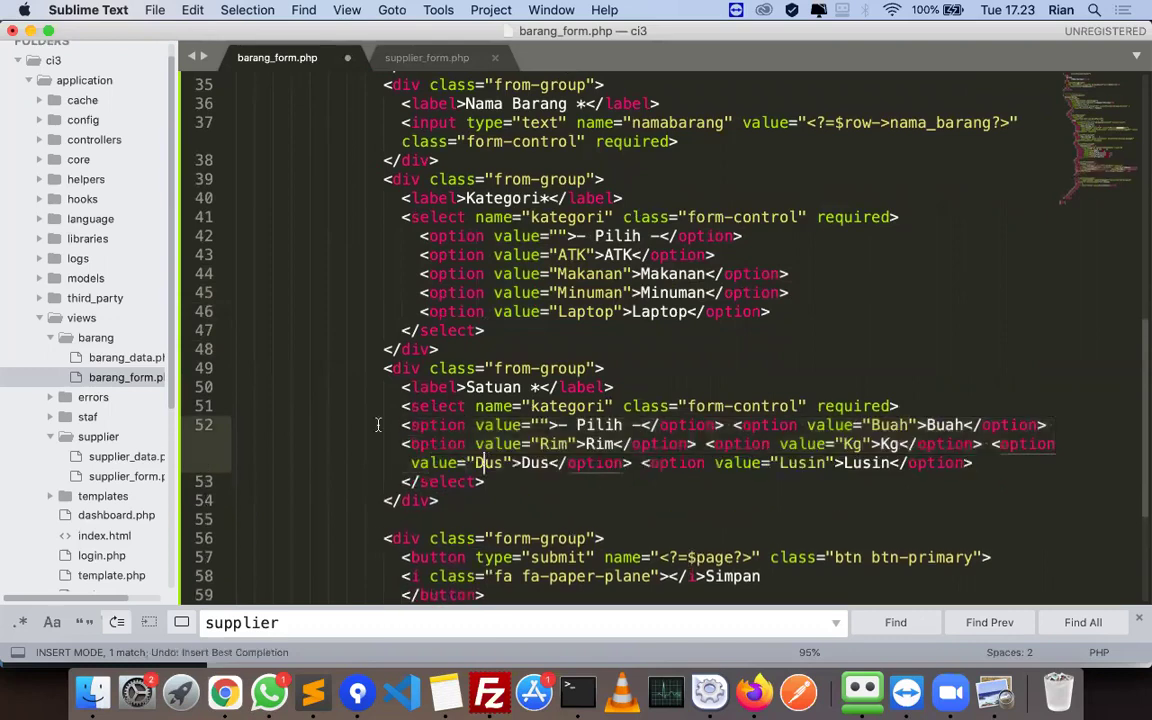
drag(400, 425, 414, 463)
key(BackSpace)
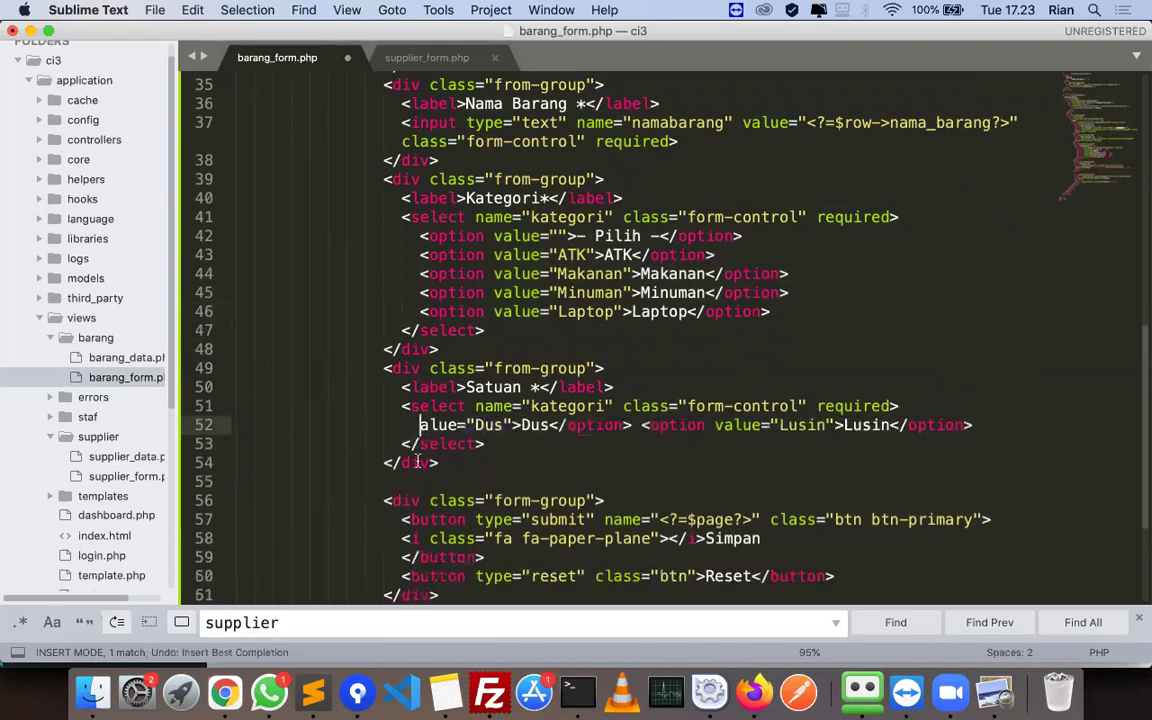
text(va)
key(Tab)
key(super+z)
key(super+z)
key(super+z)
key(super+z)
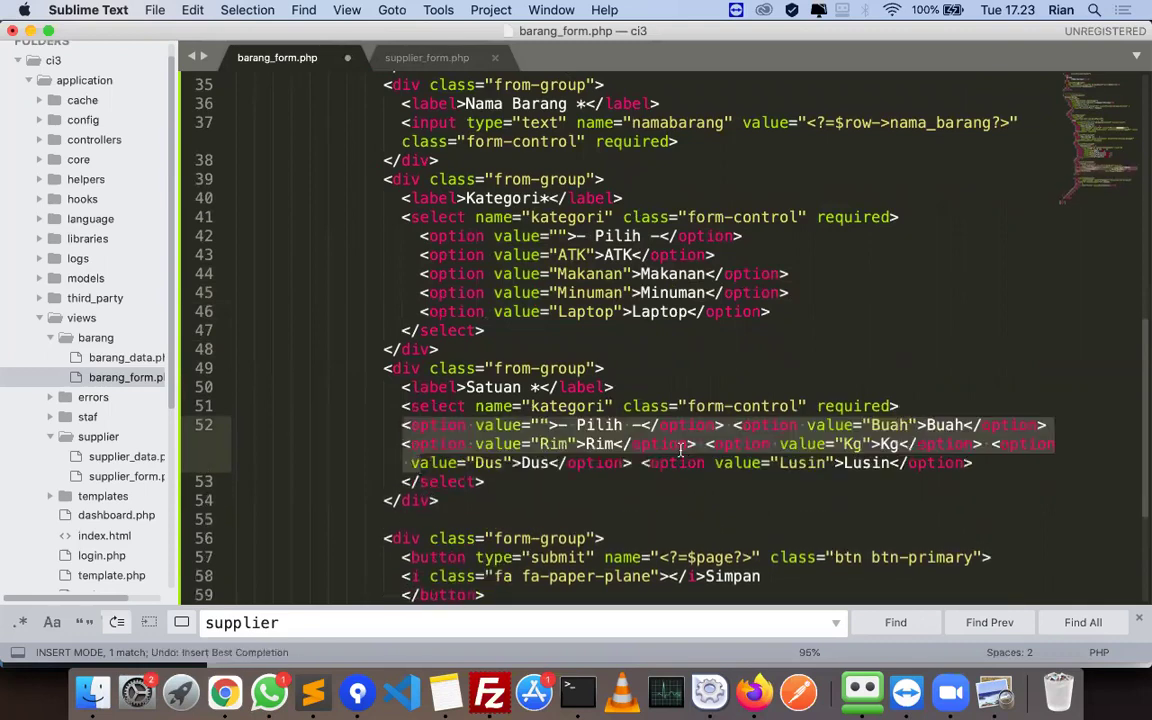
click(401, 425)
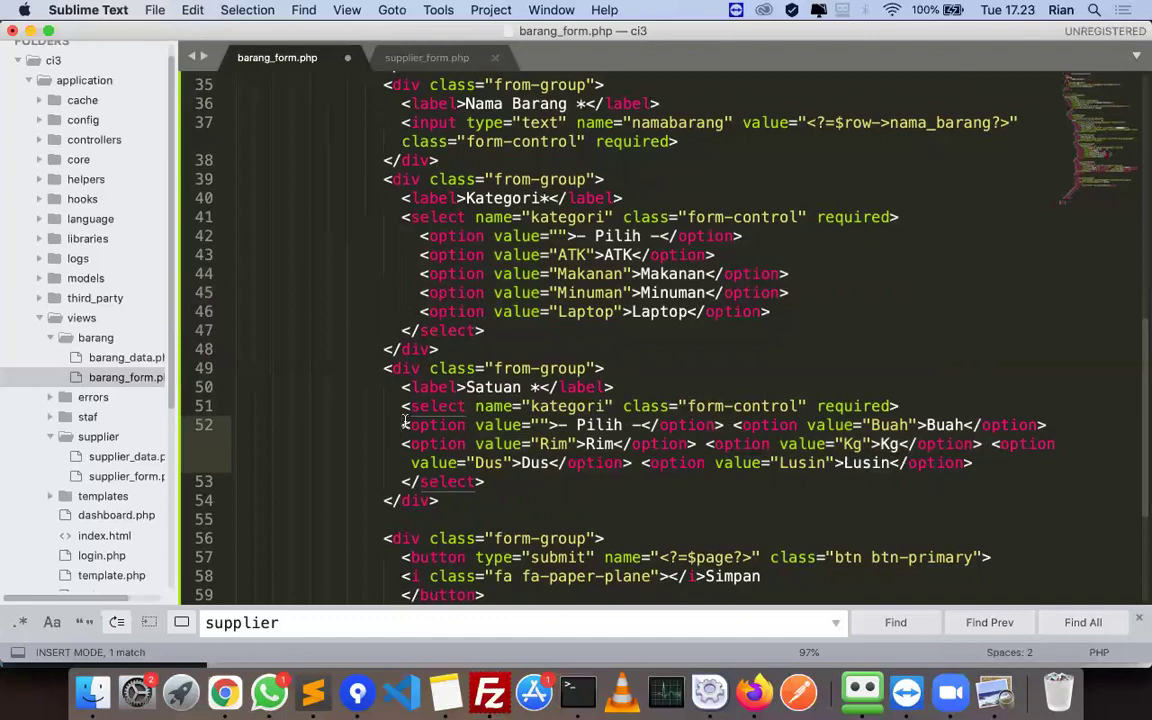
key(Tab)
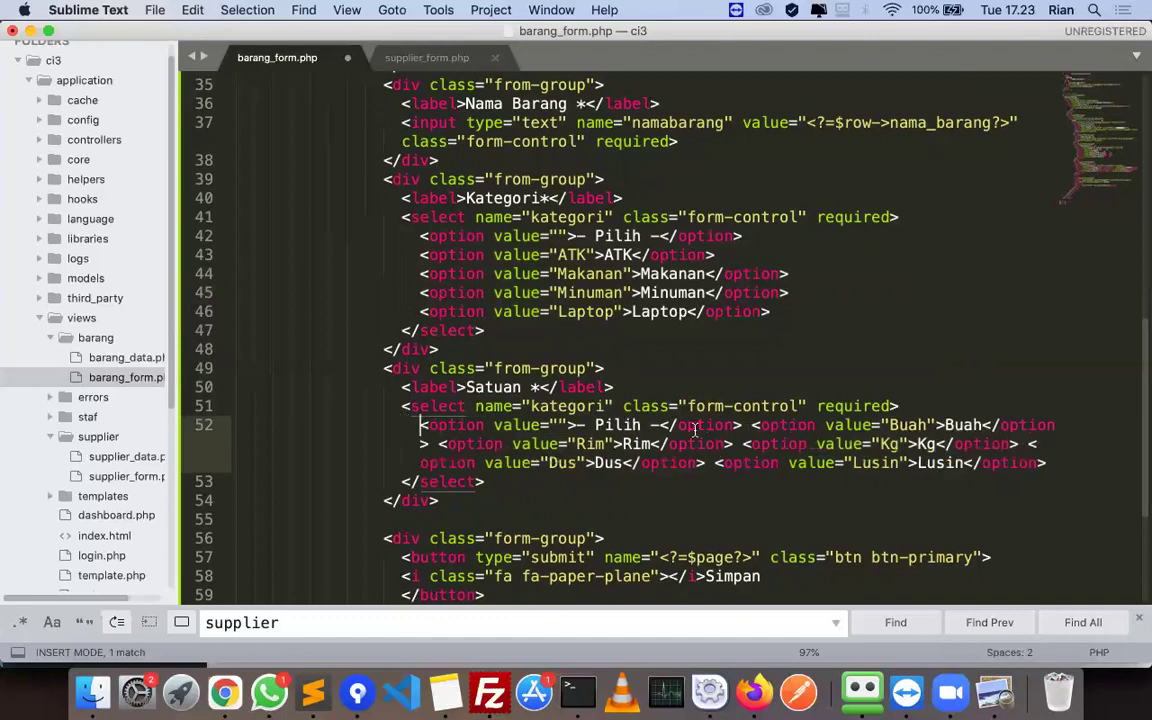
- Put the Buah, Rim, Kg, Dus and Lusin options on separate lines and save
click(749, 425)
key(Return)
click(744, 444)
key(Return)
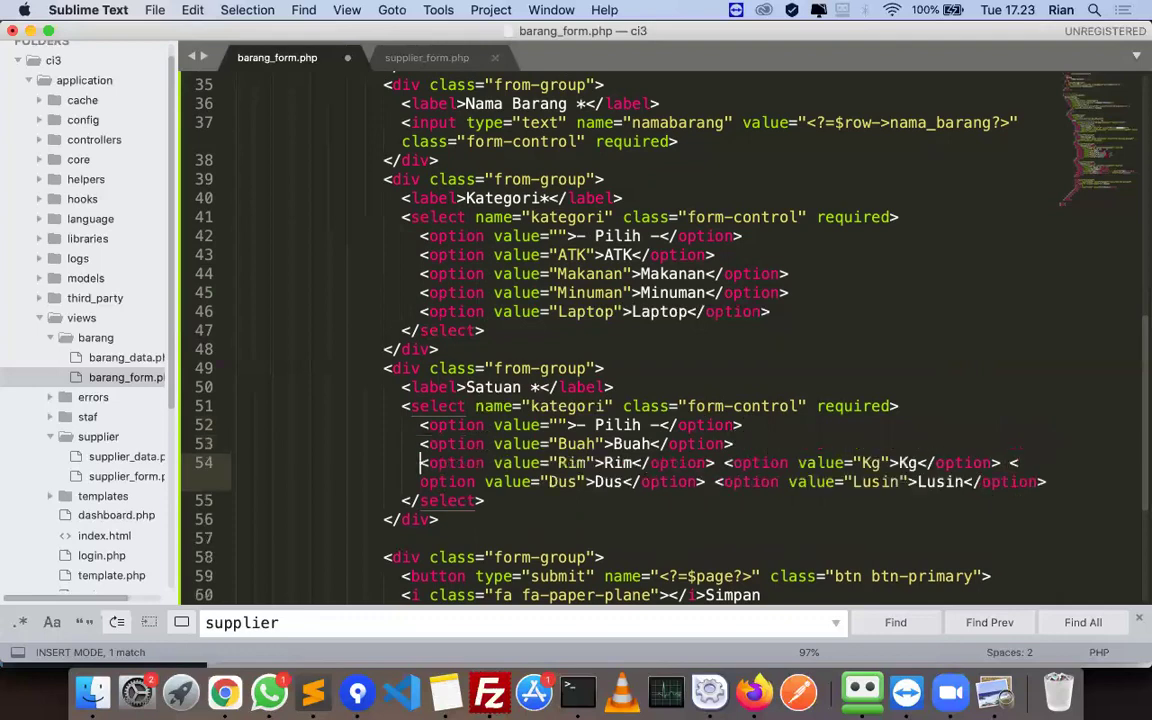
click(720, 463)
key(Return)
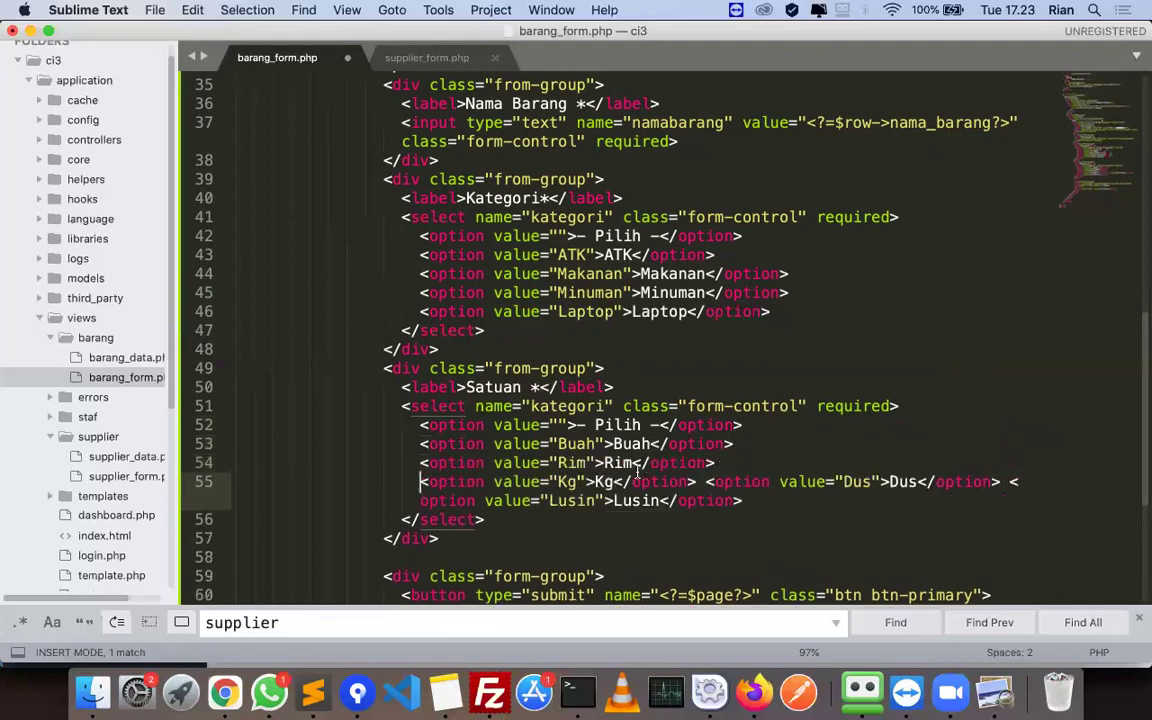
click(704, 482)
key(Return)
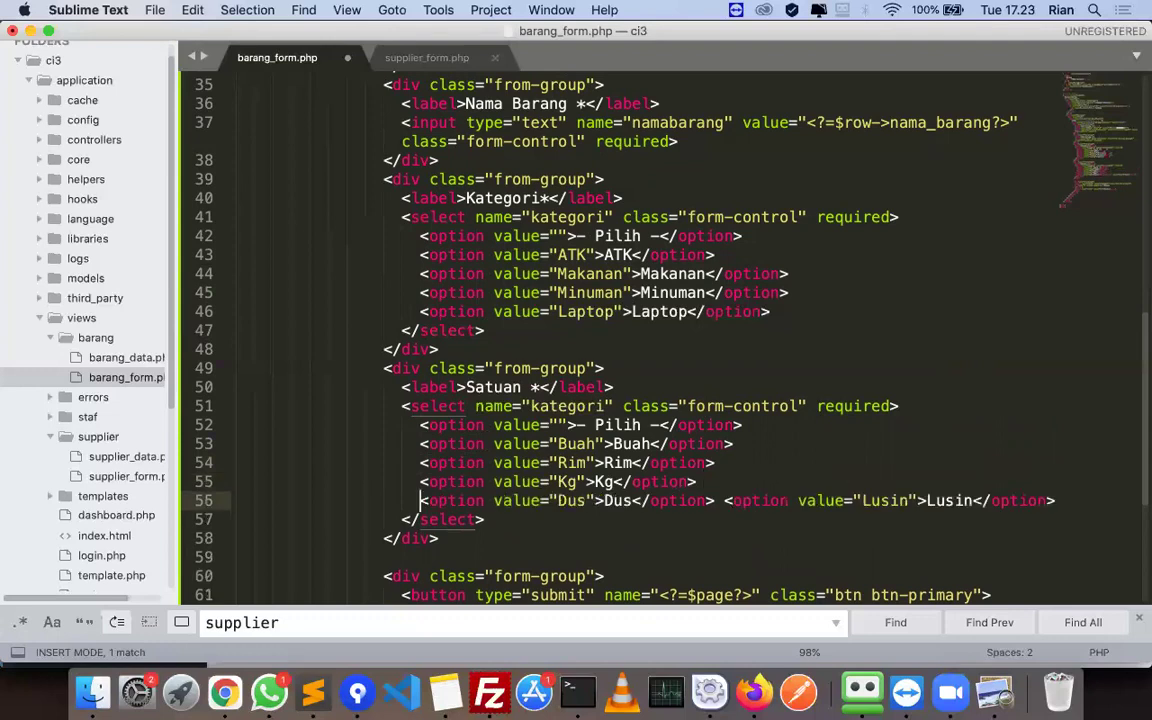
click(722, 500)
key(Return)
key(super+s)
- Copy the Harga label line from the tutorial PDF
key(super+Tab)
scroll(730, 452, down, 5)
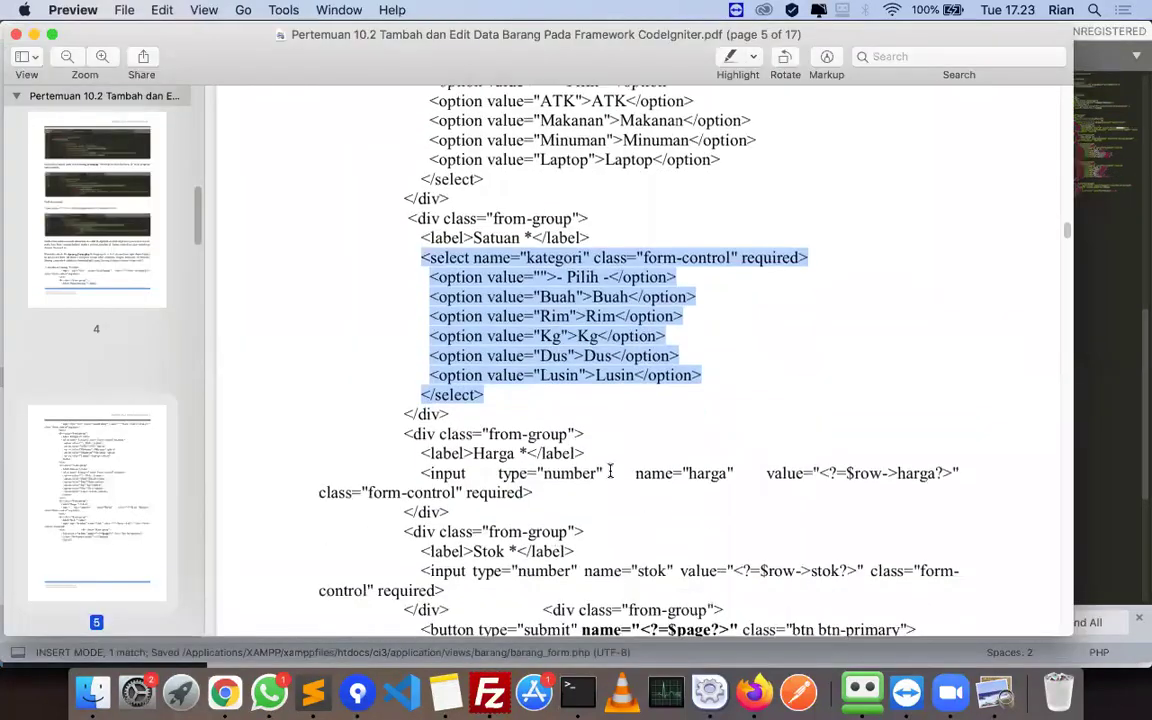
drag(620, 449, 590, 454)
key(super+c)
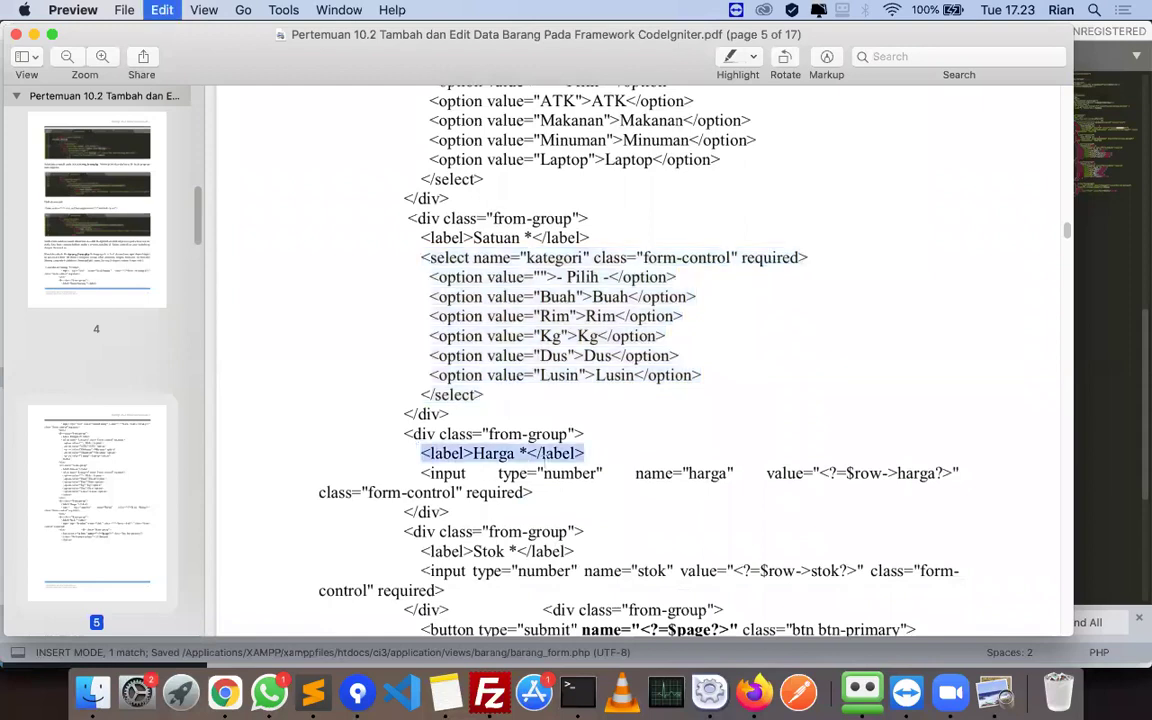
key(super+Tab)
- Copy the whole Satuan form-group block and paste a copy on a new line below it
scroll(439, 327, down, 1)
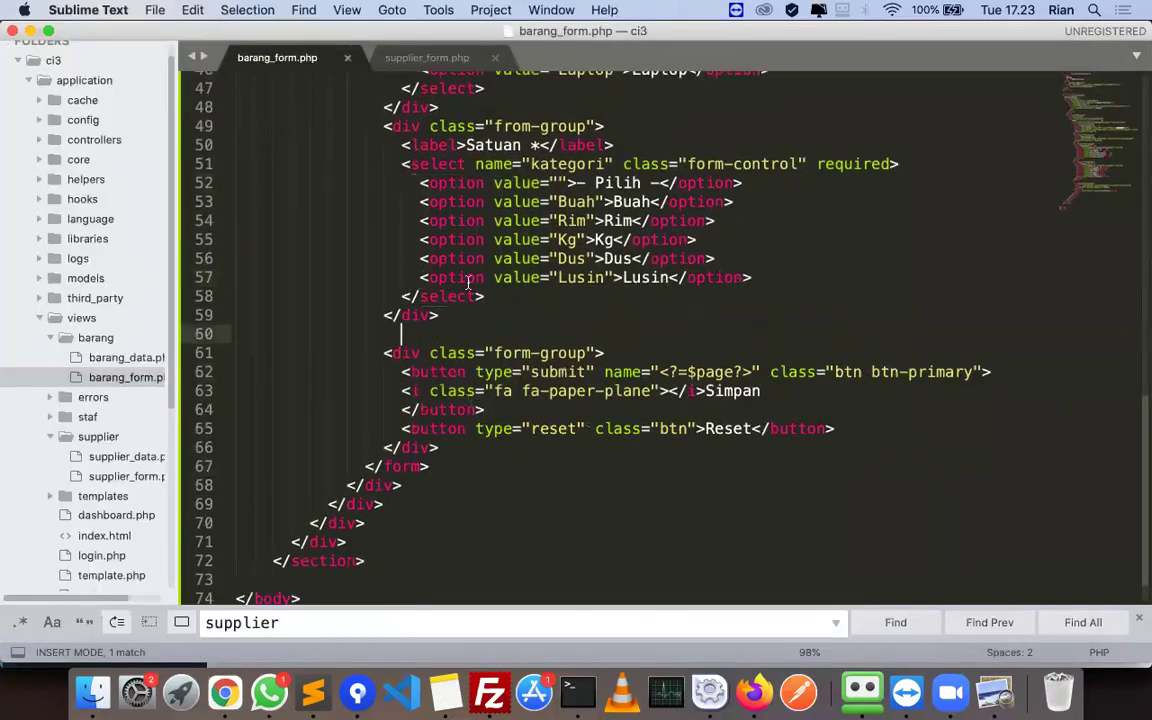
drag(383, 126, 463, 318)
key(super+c)
click(463, 318)
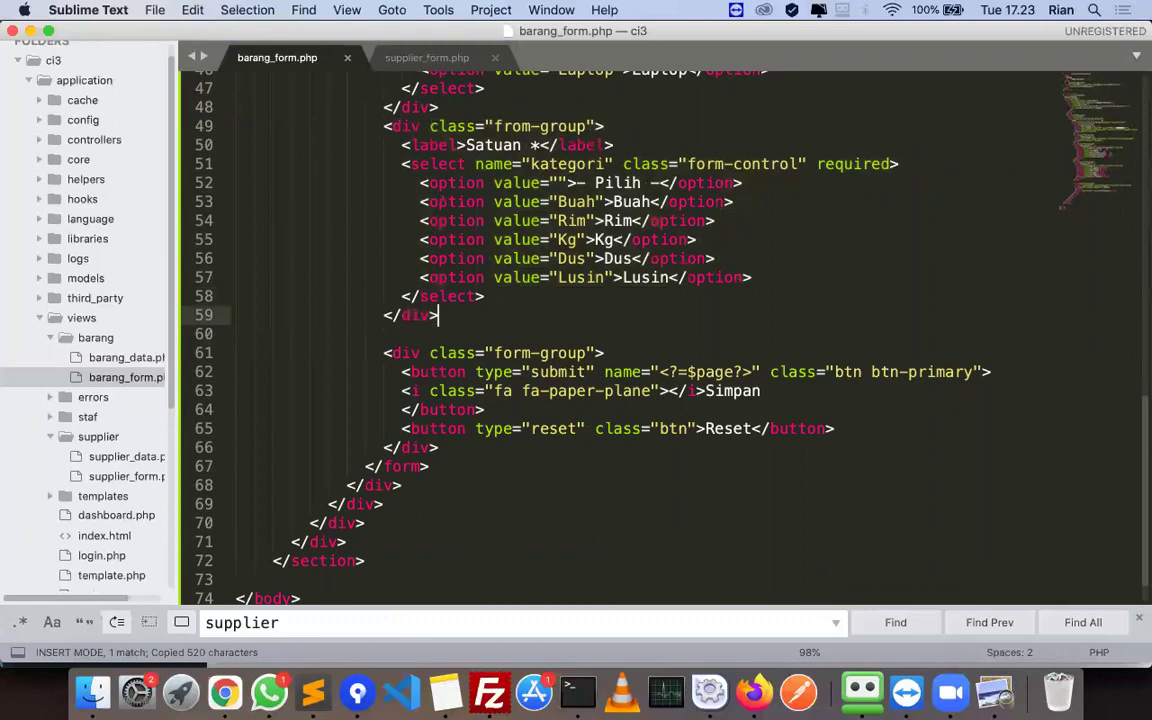
key(Return)
key(super+v)
- Return to the Harga label line on page 5 of the tutorial PDF
key(super+Tab)
scroll(452, 398, down, 1)
click(417, 446)
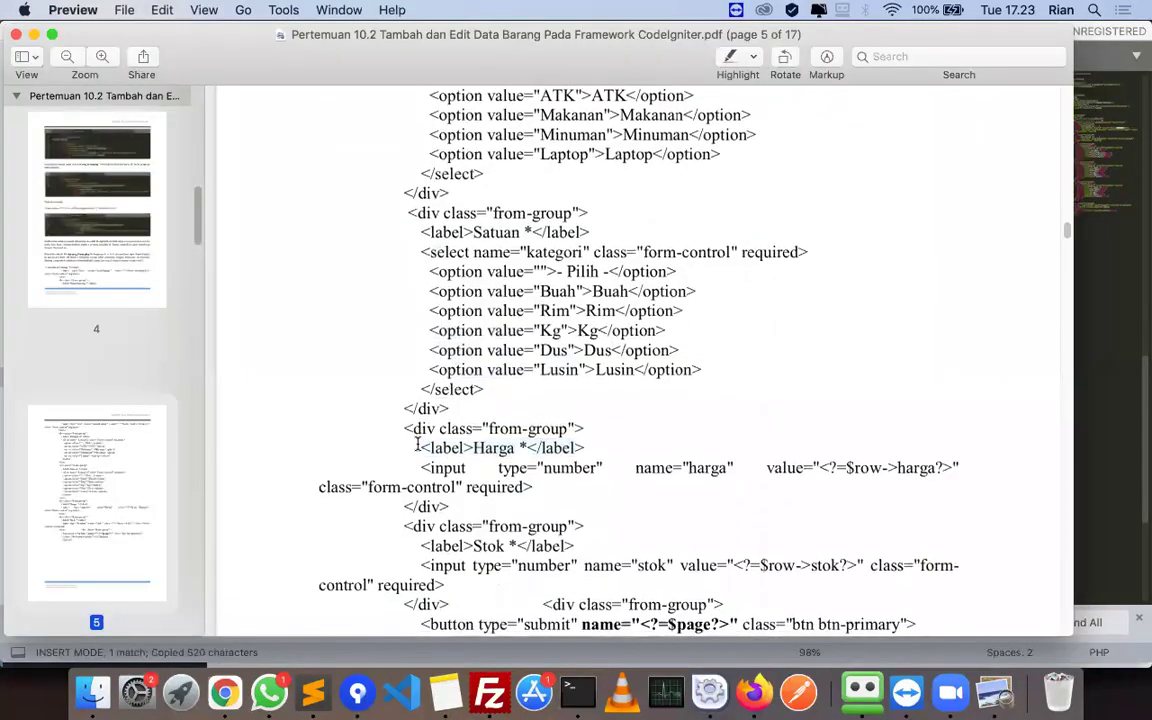
- Replace the duplicated block with the tutorial's Harga label and number input, joining wrapped lines, and save
drag(417, 446, 604, 446)
key(super+Tab)
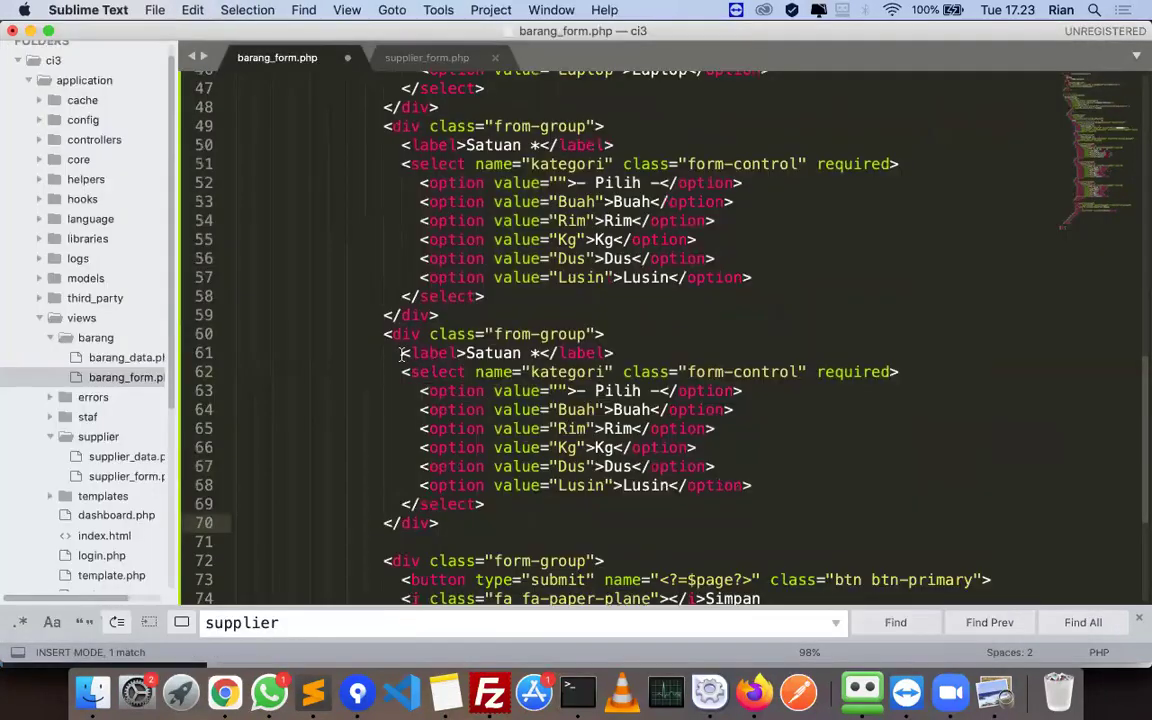
drag(401, 353, 516, 513)
key(super+v)
key(super+Tab)
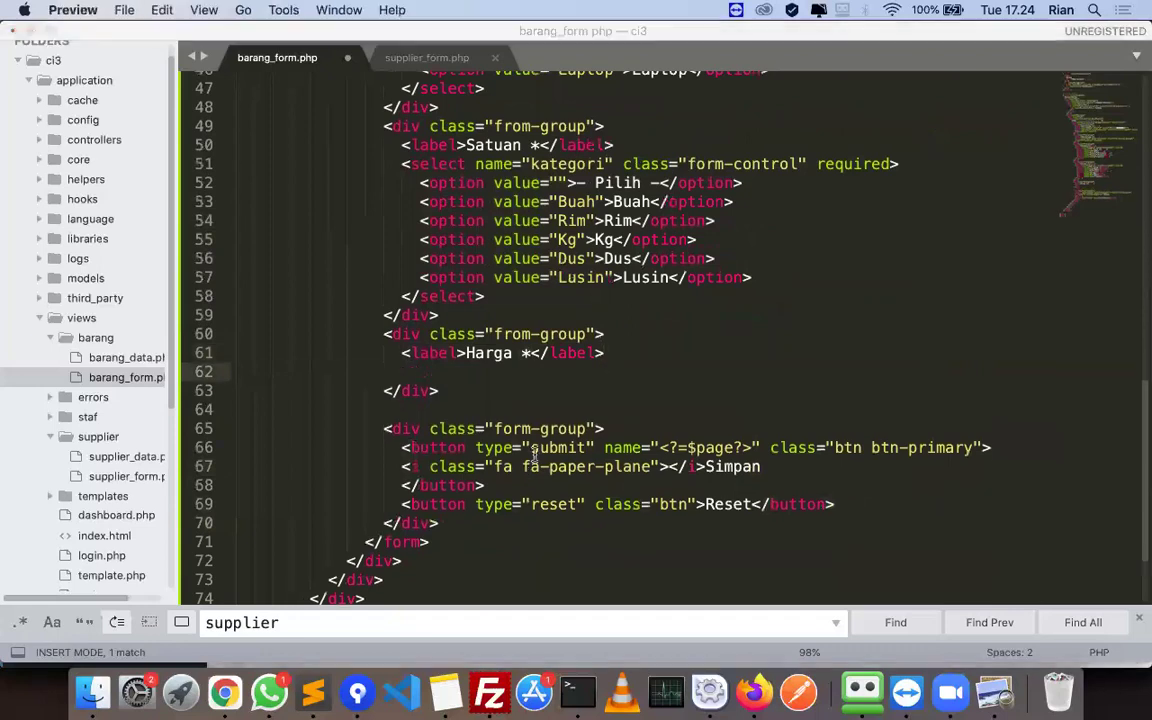
triple_click(424, 456)
click(418, 458)
triple_click(531, 474)
key(super+c)
key(super+Tab)
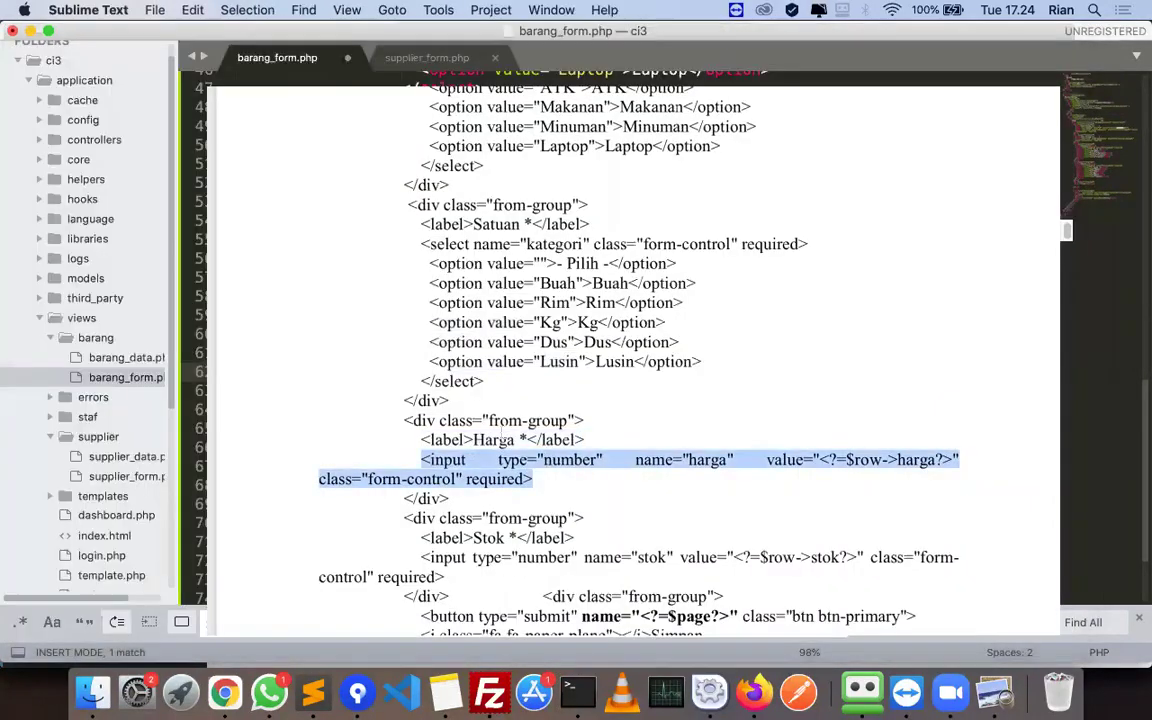
key(Return)
key(super+v)
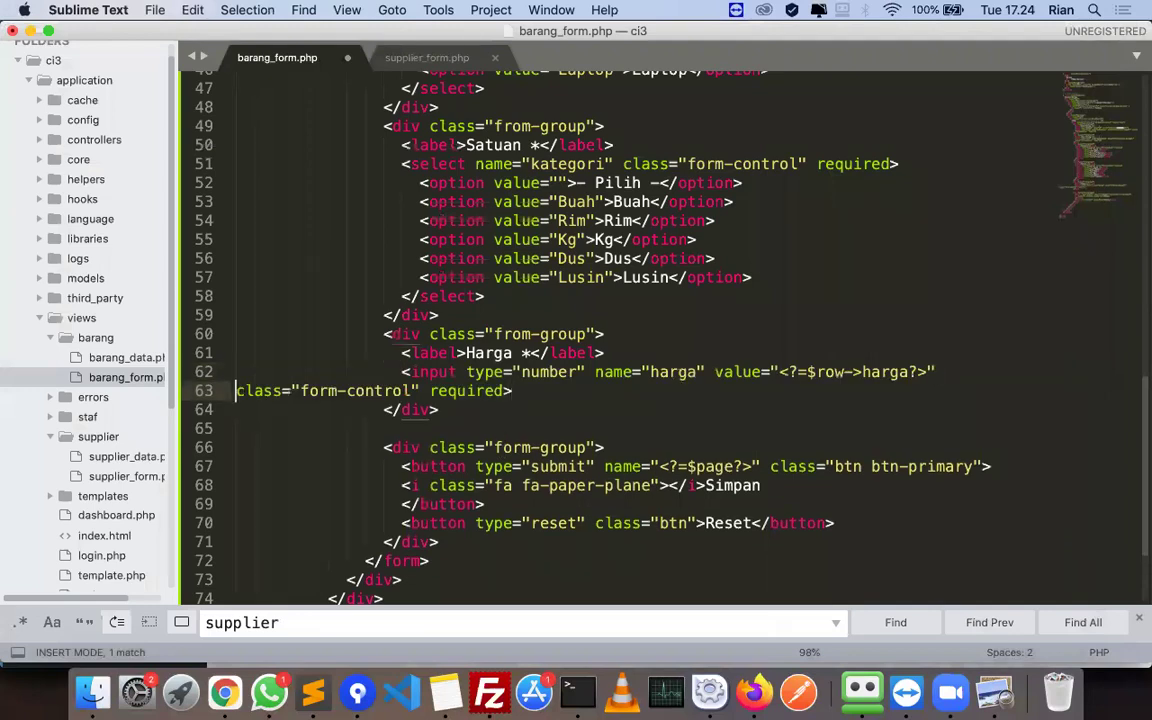
click(942, 371)
key(Delete)
key(super+s)
- Duplicate the Harga form-group block below itself in barang_form.php and save
key(super+Tab)
scroll(430, 494, down, 2)
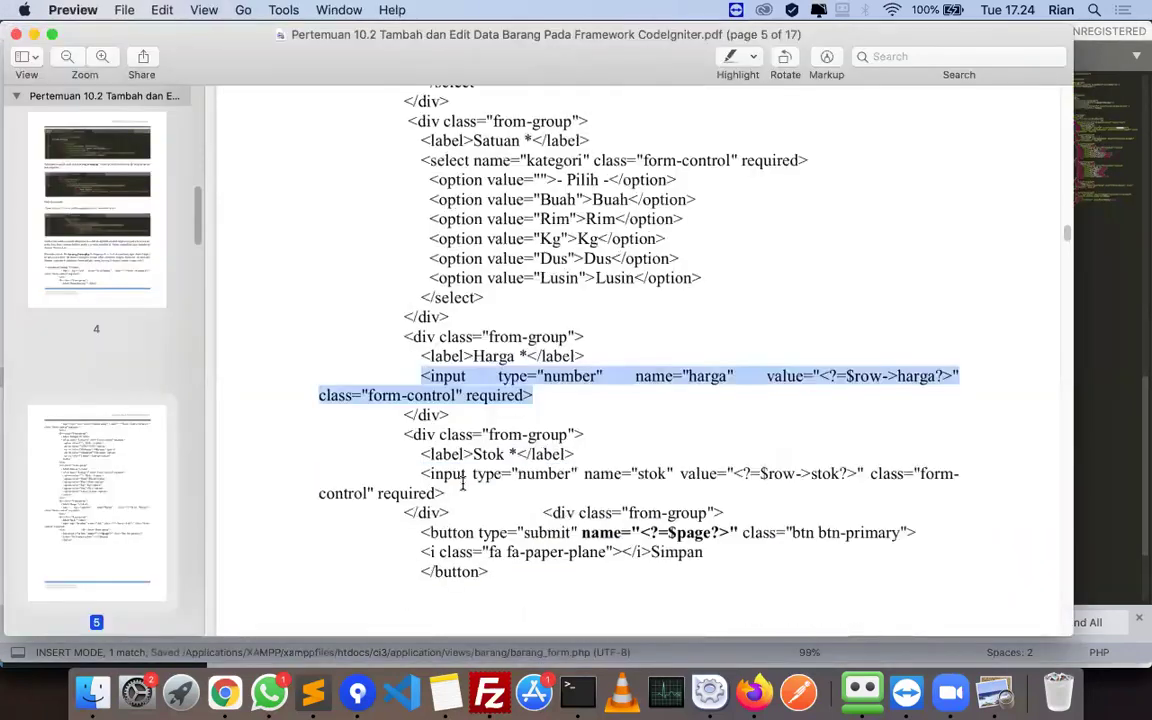
key(super+Tab)
key(super+Tab)
key(super+Tab)
drag(450, 411, 385, 333)
key(super+c)
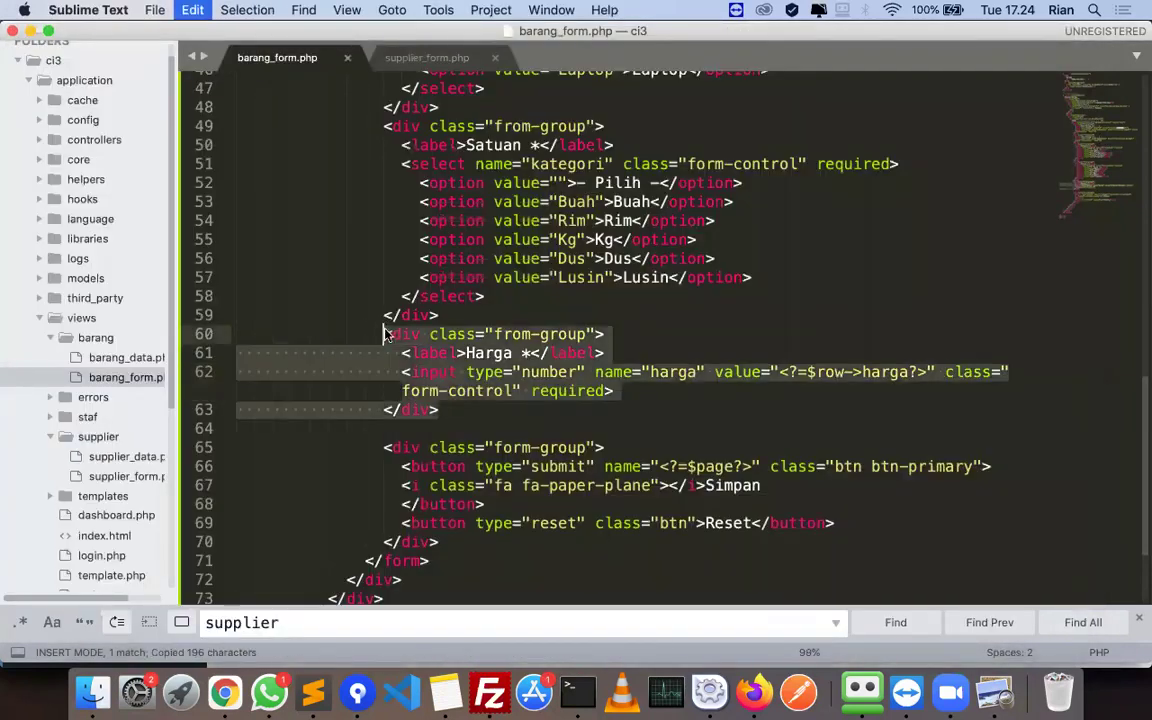
key(Right)
key(Return)
key(super+v)
key(super+s)
key(super+Tab)
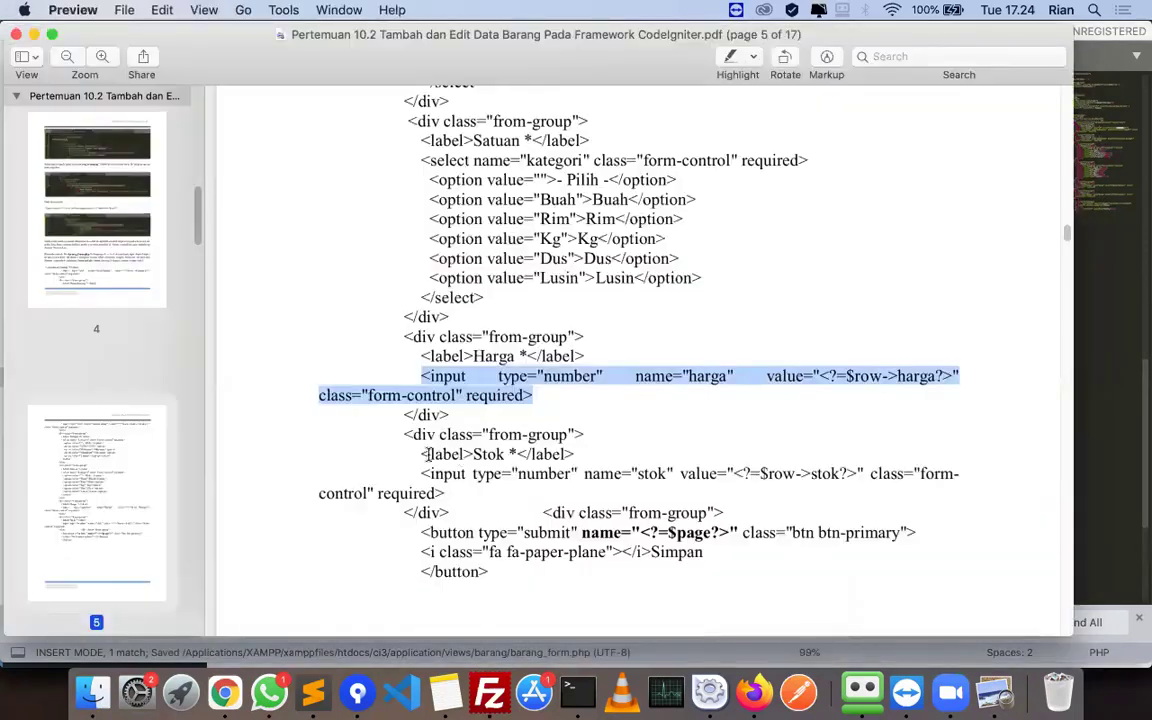
- Turn the duplicate into the Stok label and number input from the tutorial, fixing wrapped lines
triple_click(420, 454)
key(super+Tab)
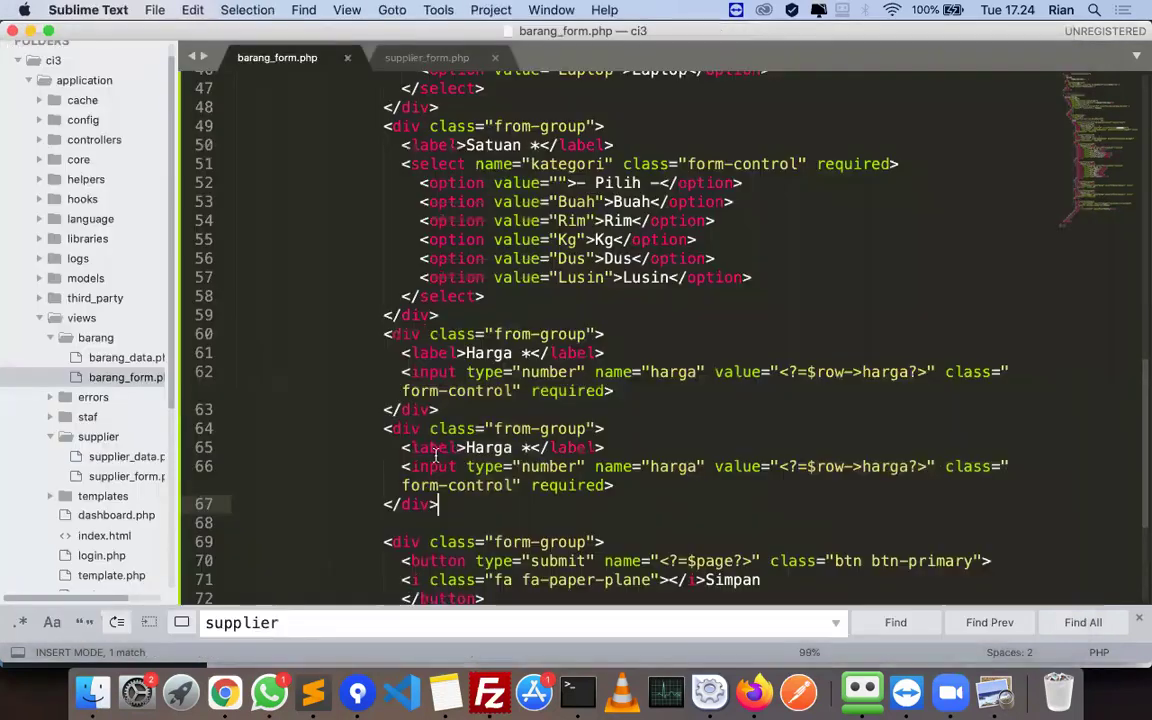
drag(403, 449, 600, 448)
key(super+Tab)
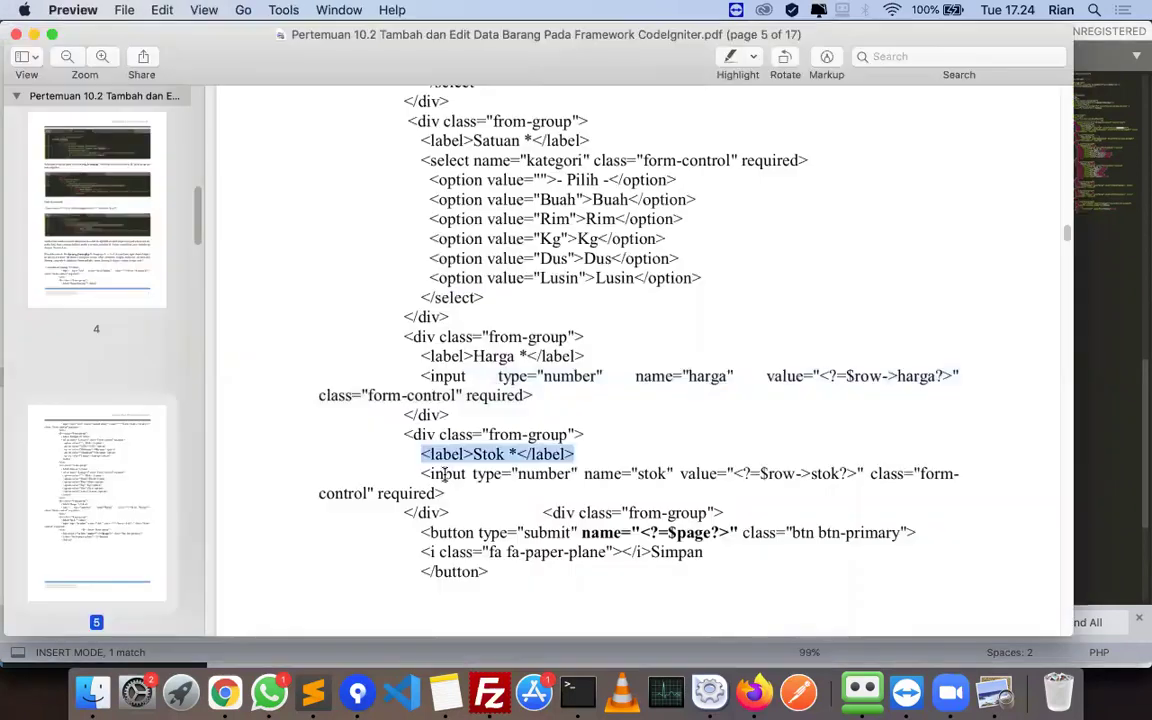
triple_click(425, 474)
key(super+c)
key(super+Tab)
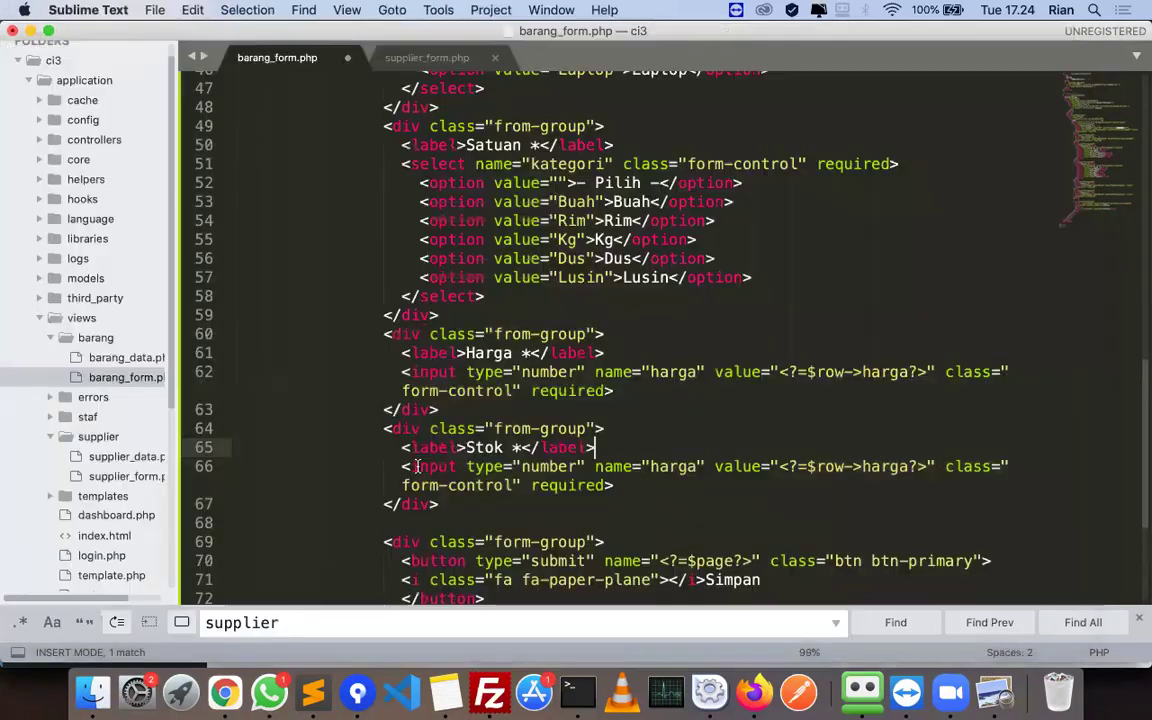
drag(428, 468, 648, 489)
key(super+v)
key(super+s)
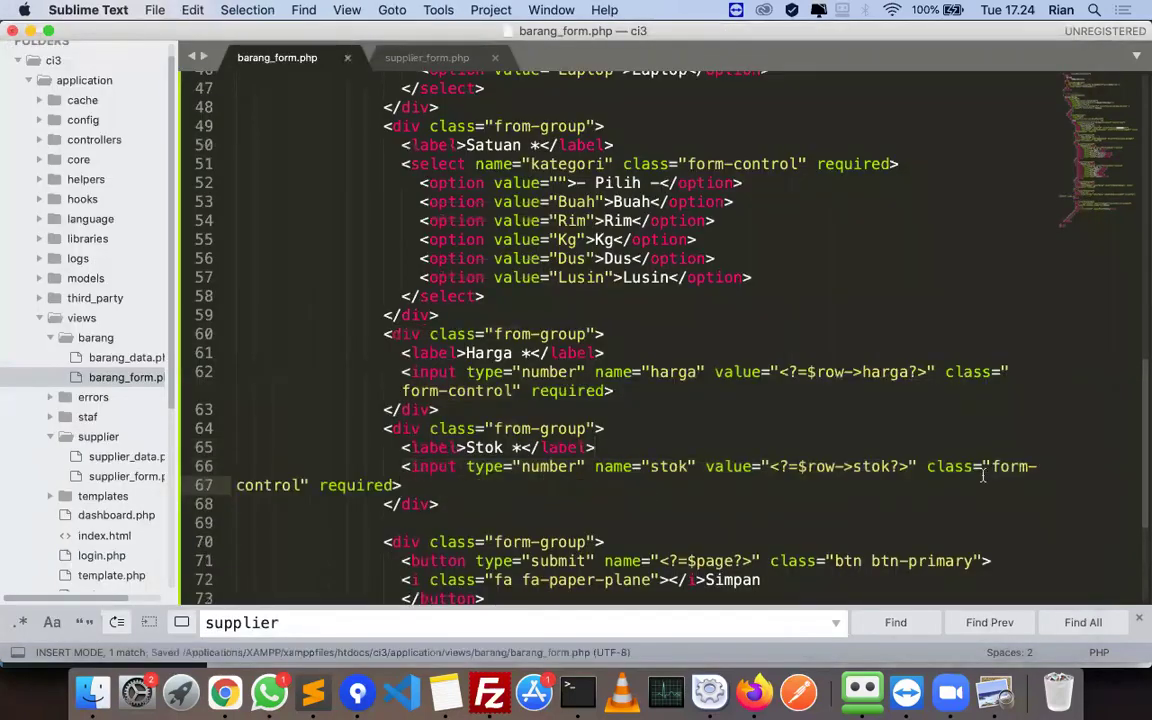
key(super+Left)
key(BackSpace)
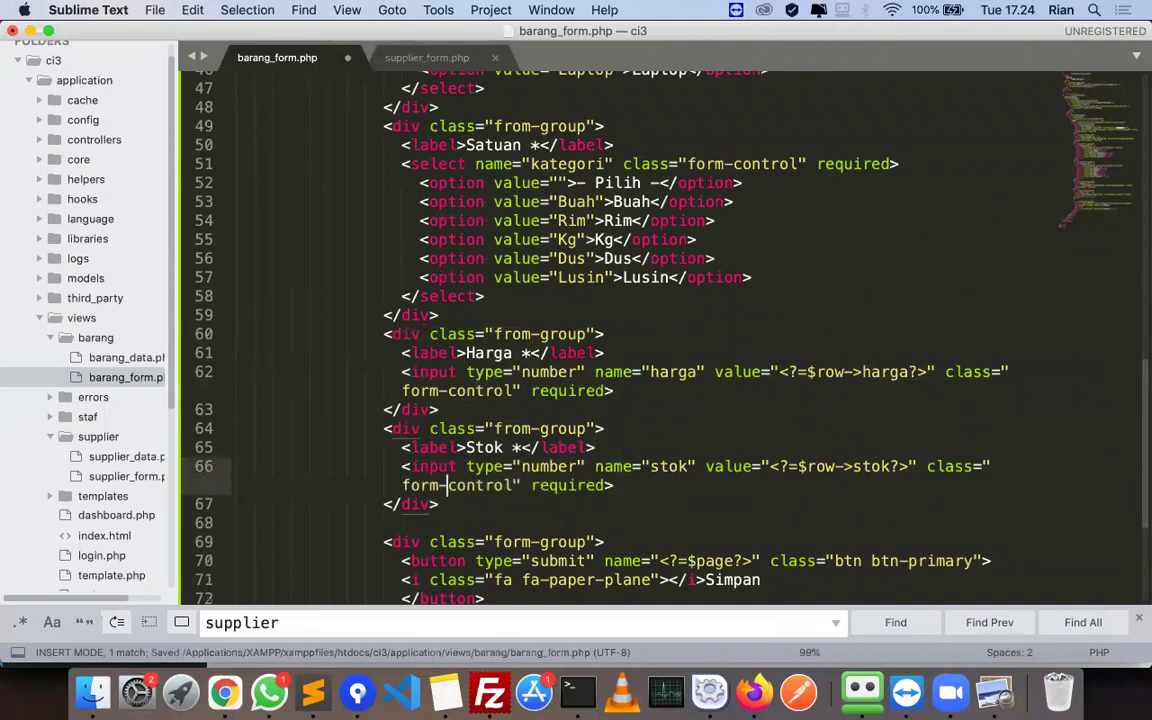
key(BackSpace)
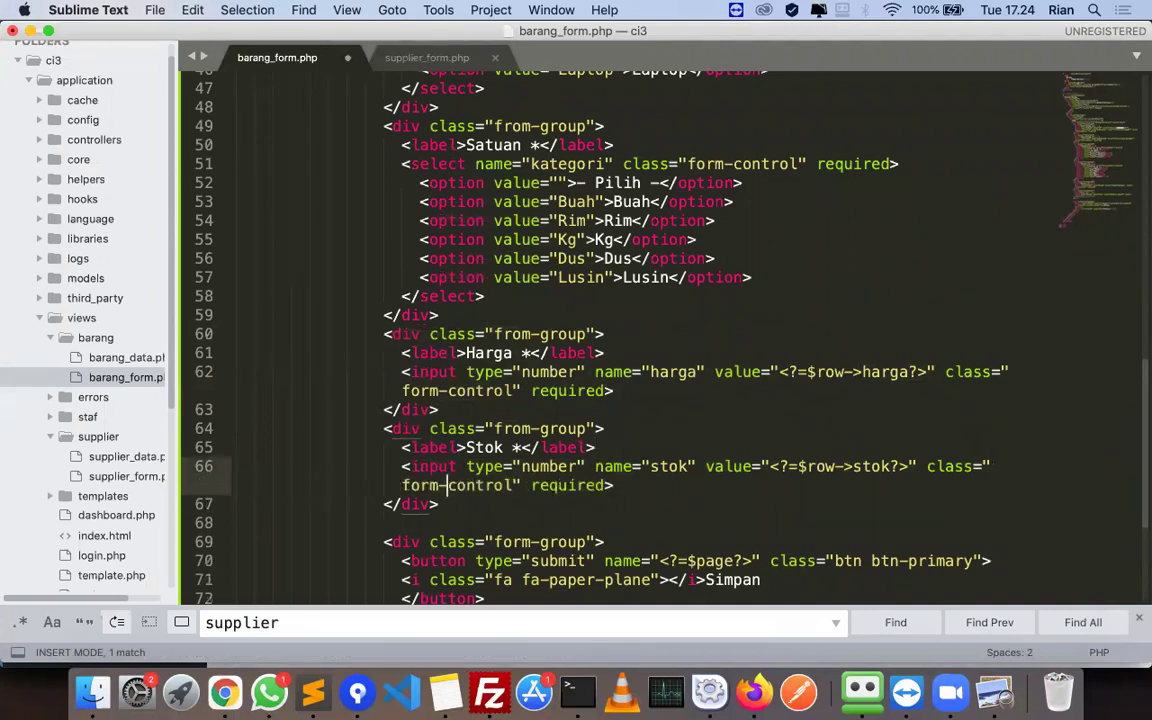
key(super+Tab)
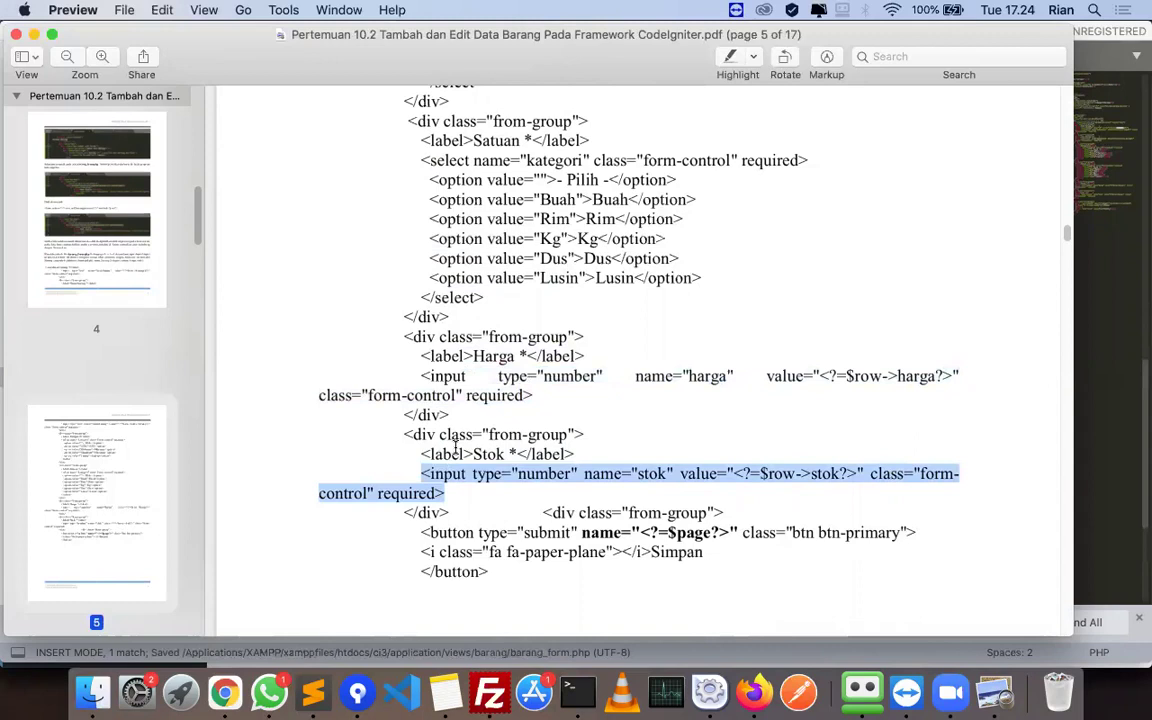
- Paste the tutorial's submit button line into barang_form.php at line 70 and save
scroll(420, 480, down, 2)
drag(934, 480, 1051, 481)
key(super+Tab)
scroll(410, 503, down, 3)
key(super+v)
key(super+s)
- Scroll the tutorial PDF down to page 6 with the finished form and tambah() code
key(super+Tab)
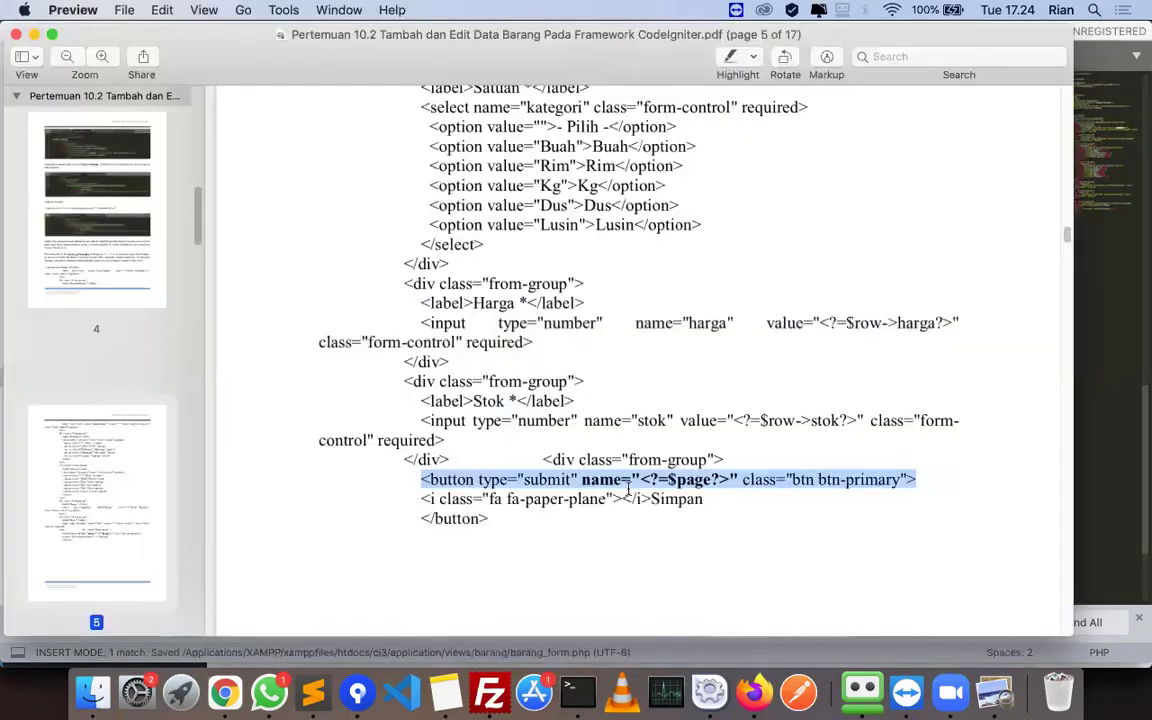
key(super+Tab)
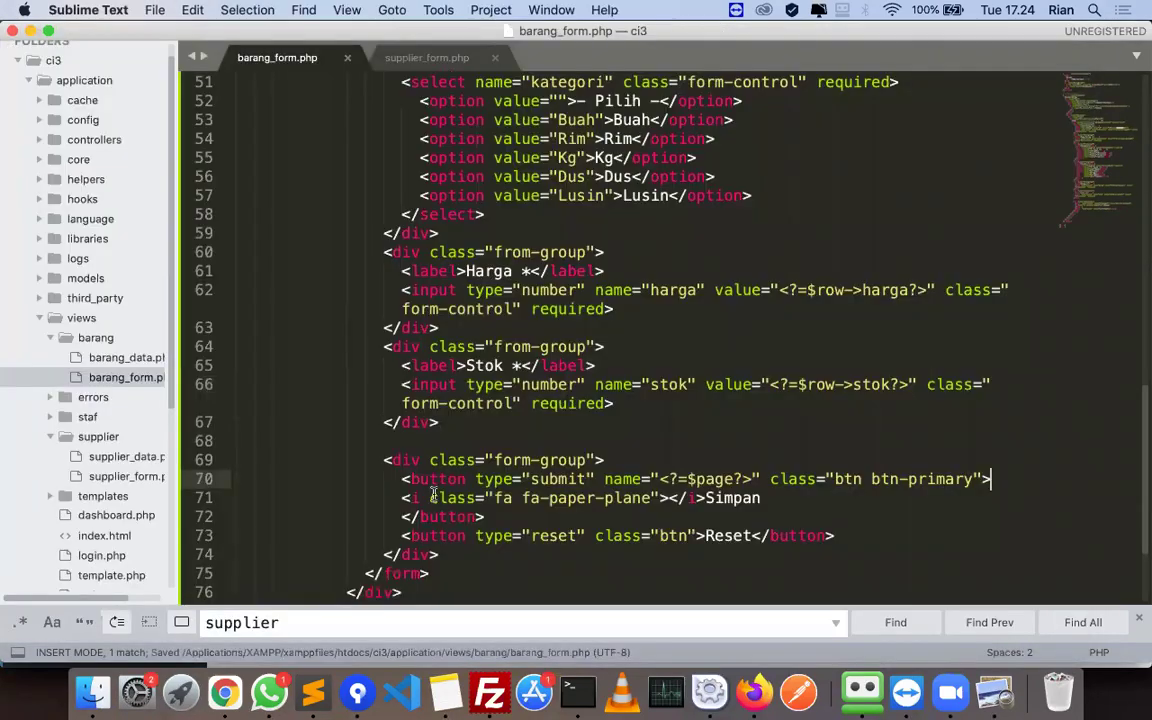
key(super+Tab)
scroll(467, 487, down, 5)
scroll(467, 487, down, 15)
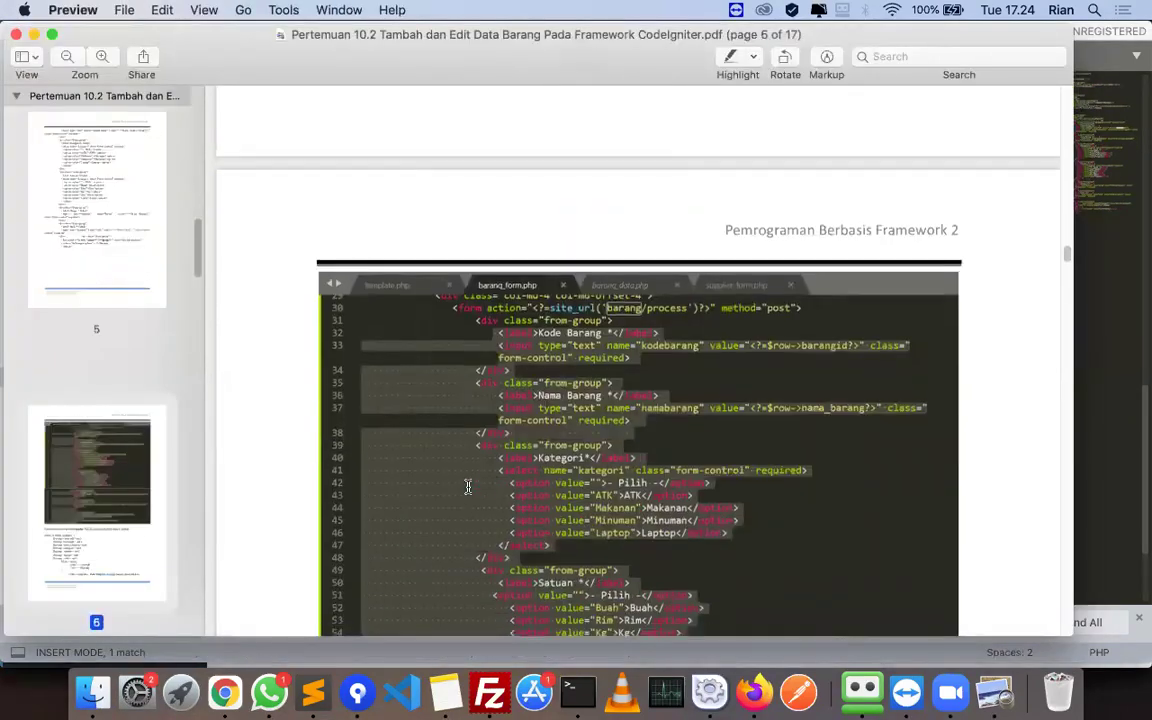
key(super+Tab)
scroll(570, 450, down, 5)
key(super+Tab)
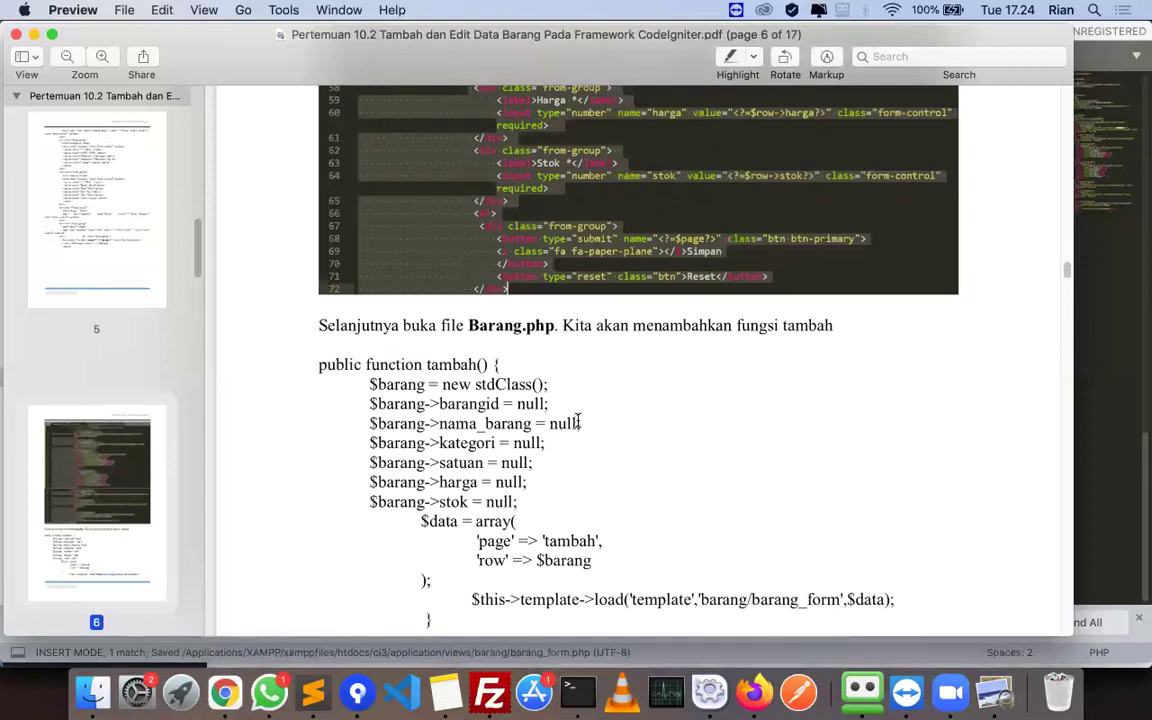
key(super+Tab)
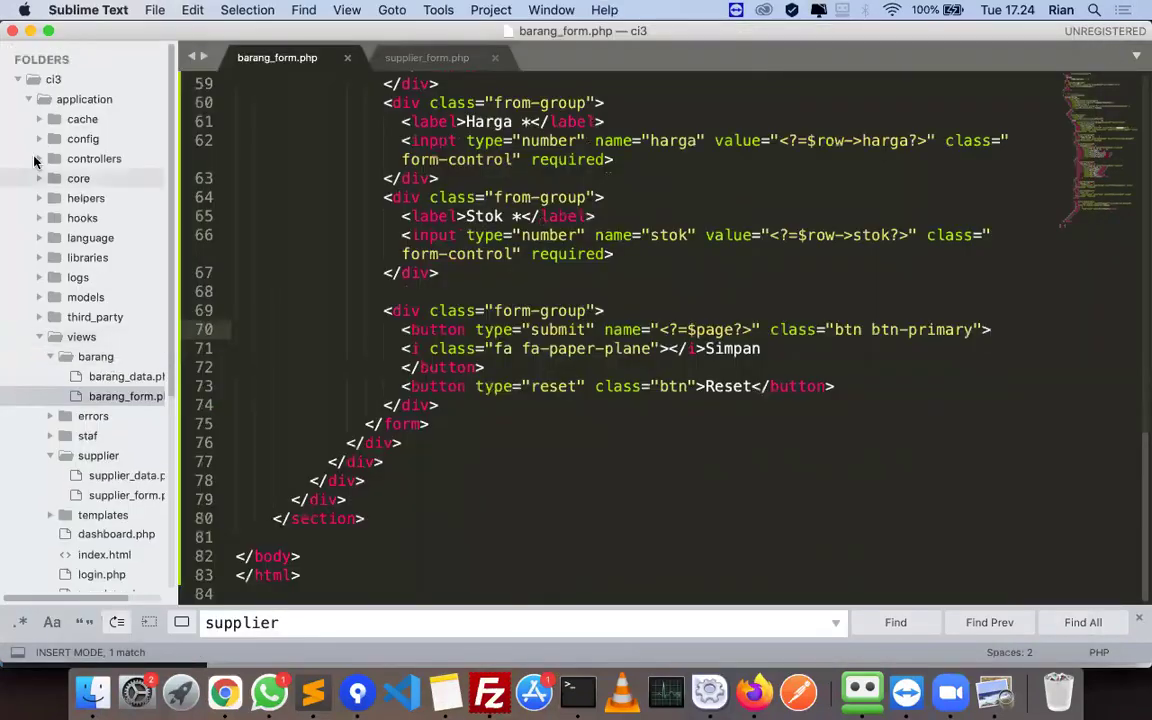
- Open the Barang.php controller and begin typing a new public function after hapus()
click(40, 158)
double_click(106, 198)
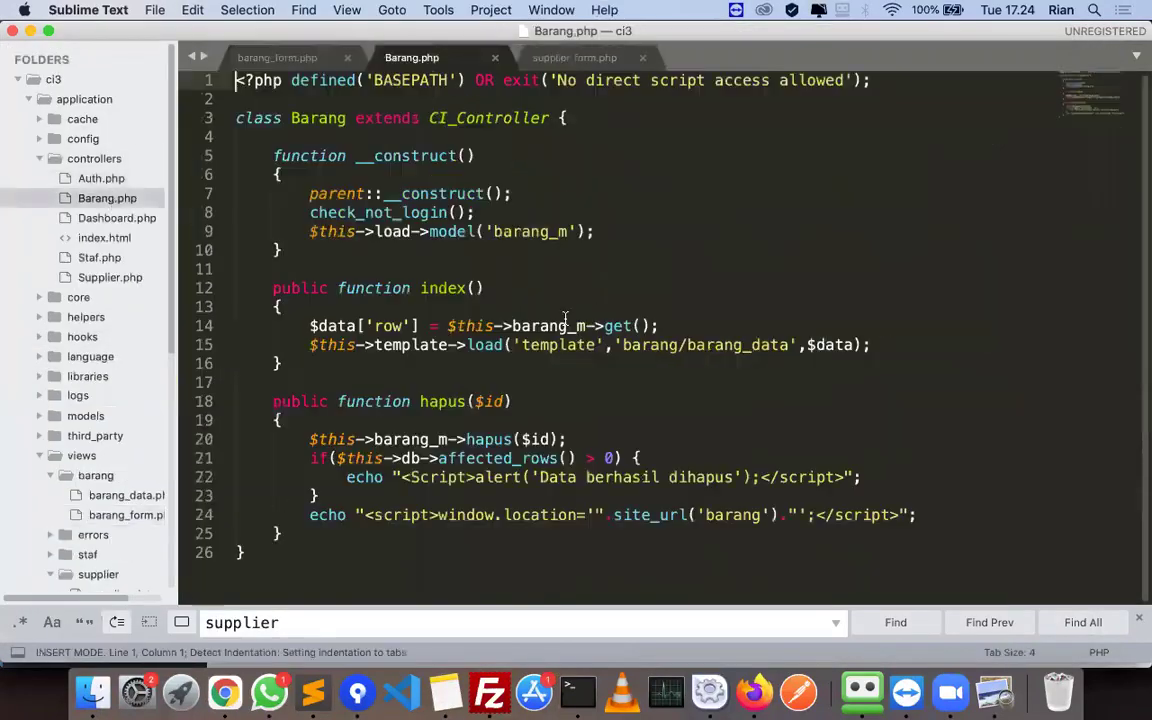
click(303, 535)
key(Return)
key(Return)
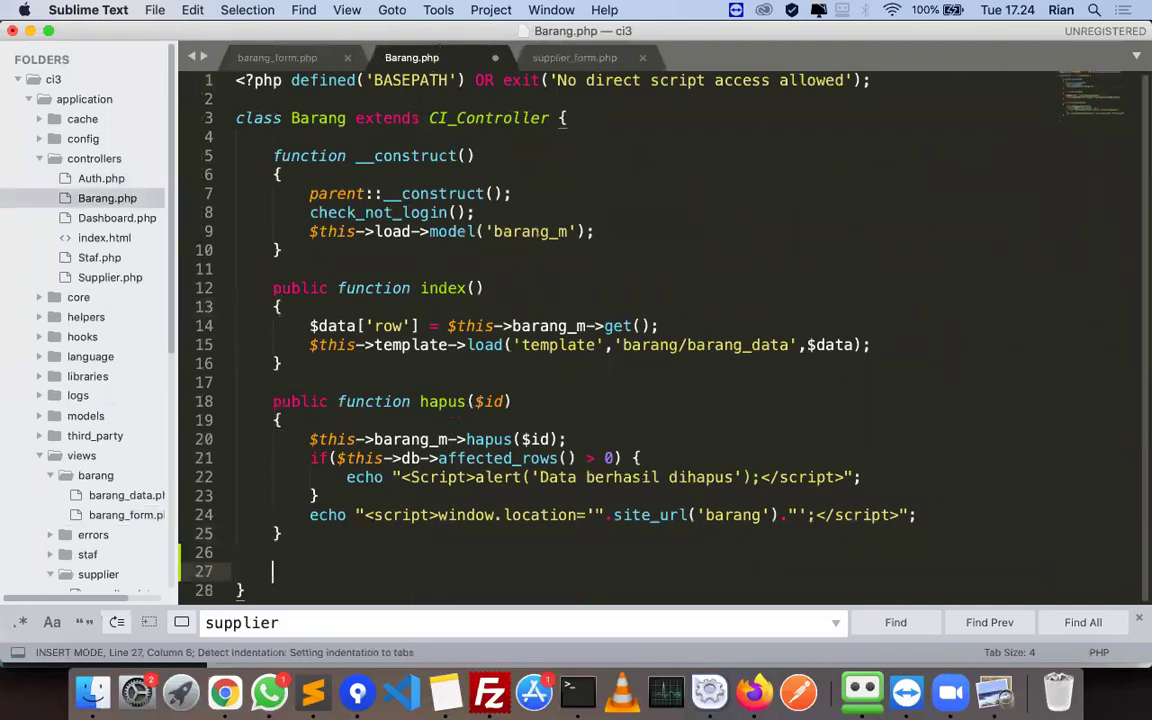
text(public functino)
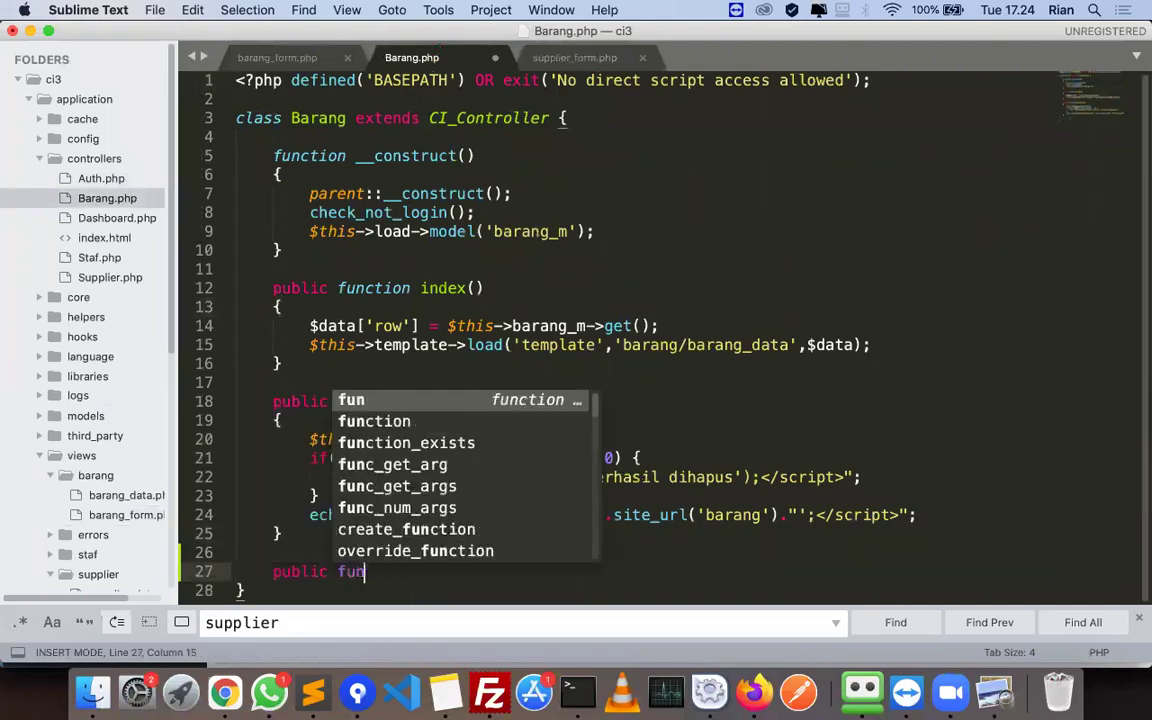
key(super+Tab)
- Name the function tambah() with braces on their own lines and an indented empty body, then save
key(super+Tab)
key(BackSpace)
key(BackSpace)
key(BackSpace)
key(BackSpace)
text(ion barang)()
key(super+z)
key(super+Tab)
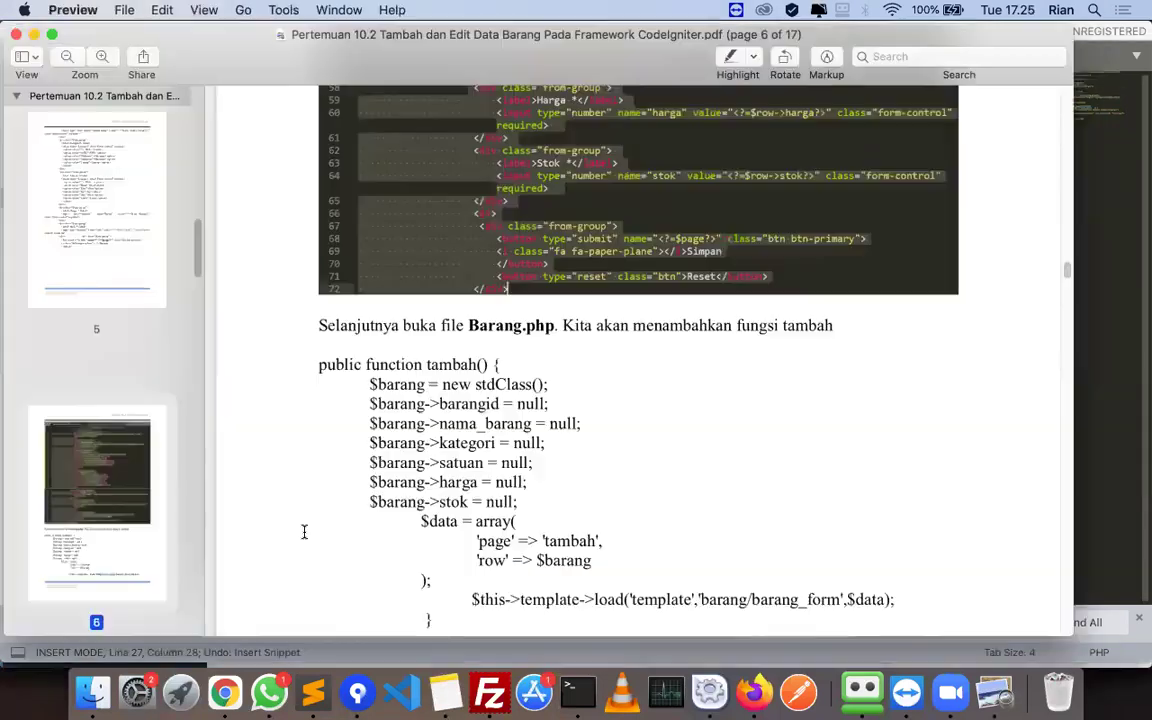
key(super+Tab)
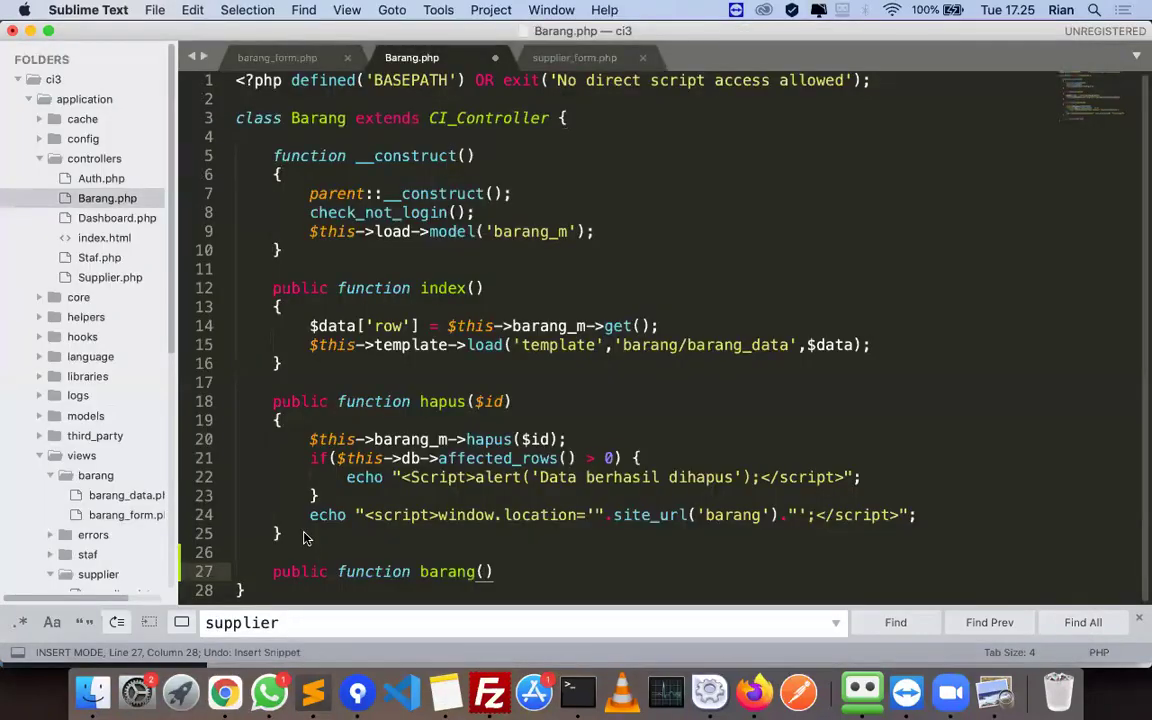
key(super+Tab)
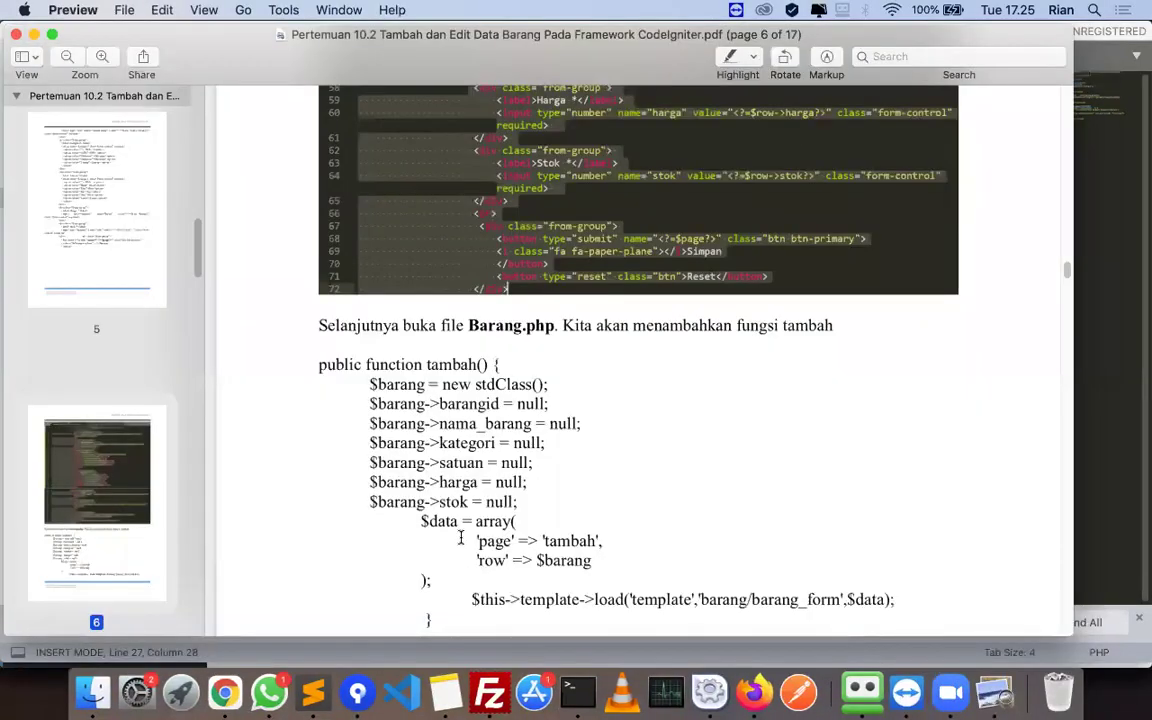
scroll(461, 539, down, 2)
key(super+Tab)
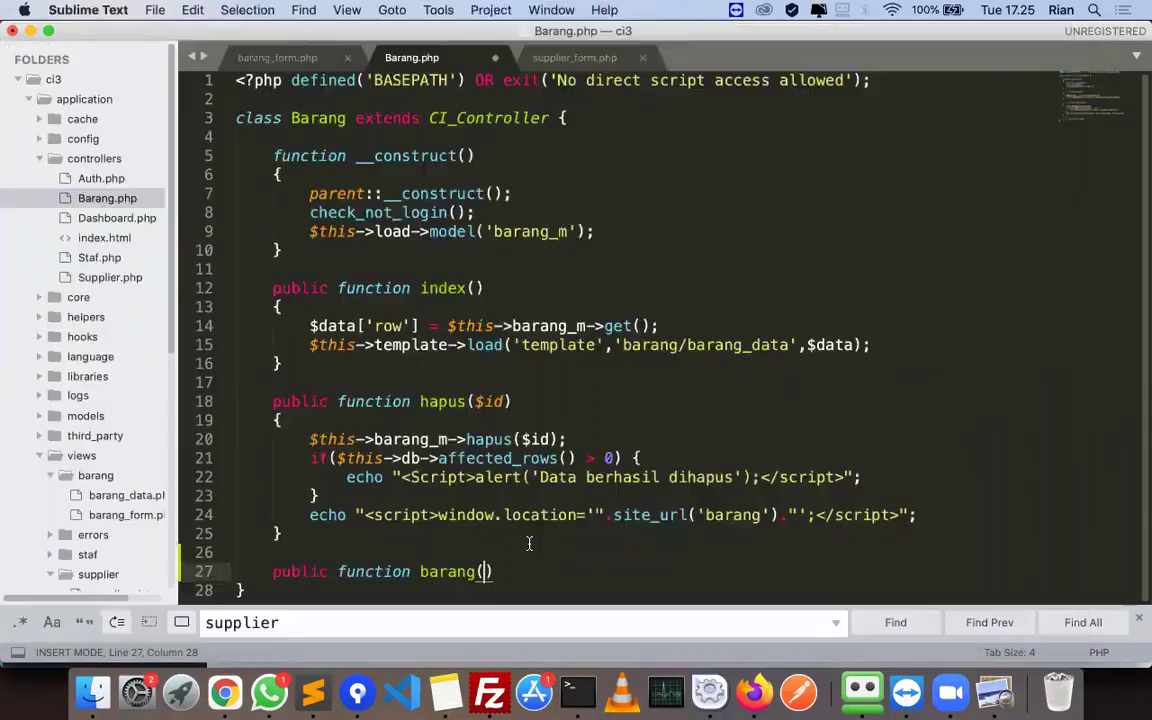
key(BackSpace)
key(BackSpace)
key(BackSpace)
key(BackSpace)
key(BackSpace)
key(BackSpace)
text(tambah())
text({)
key(Left)
key(Return)
key(Right)
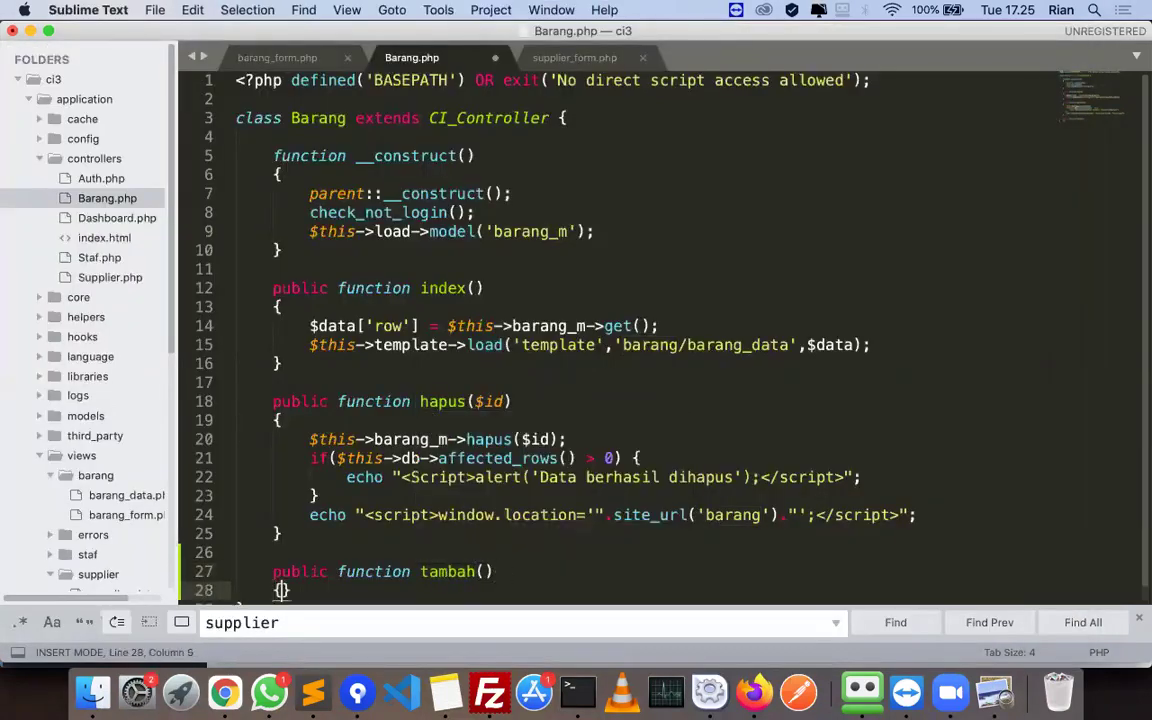
key(Return)
key(super+s)
- Copy the $barang = new stdClass line from the PDF into tambah()
key(super+Tab)
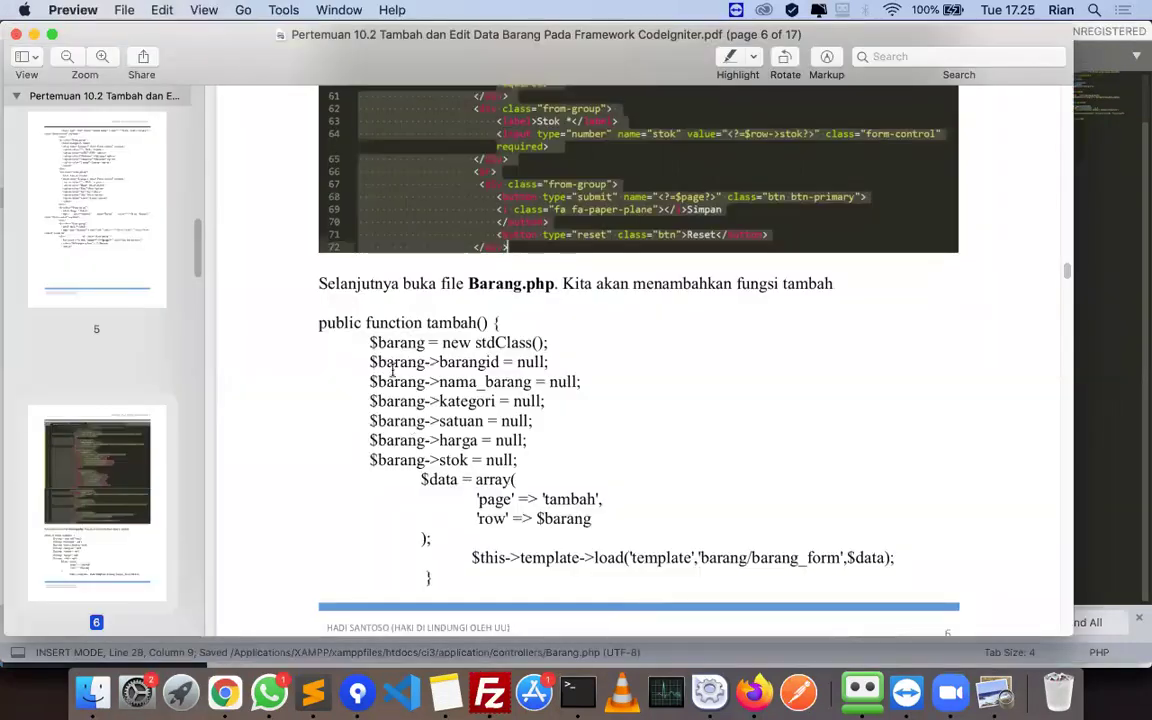
drag(369, 342, 427, 343)
shift+click(565, 347)
key(super+c)
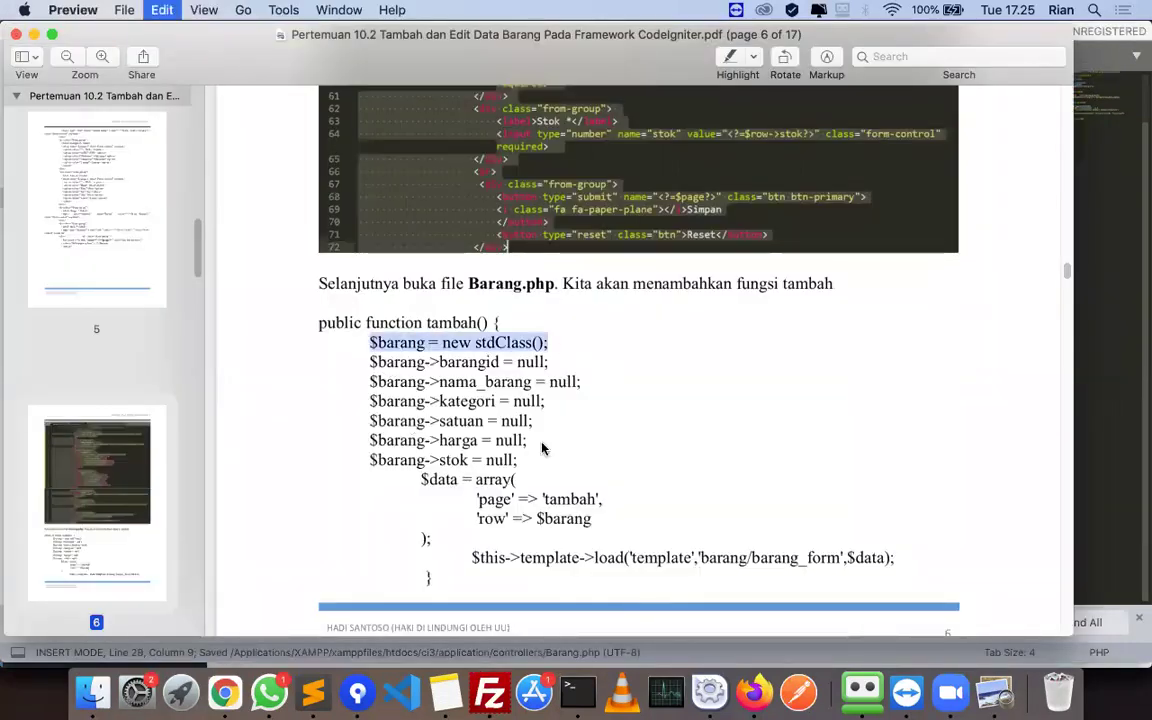
key(super+Tab)
key(super+v)
key(Return)
- Paste the six null $barang property assignments from the PDF below it
key(super+Tab)
drag(369, 362, 550, 459)
key(super+c)
key(super+Tab)
key(super+v)
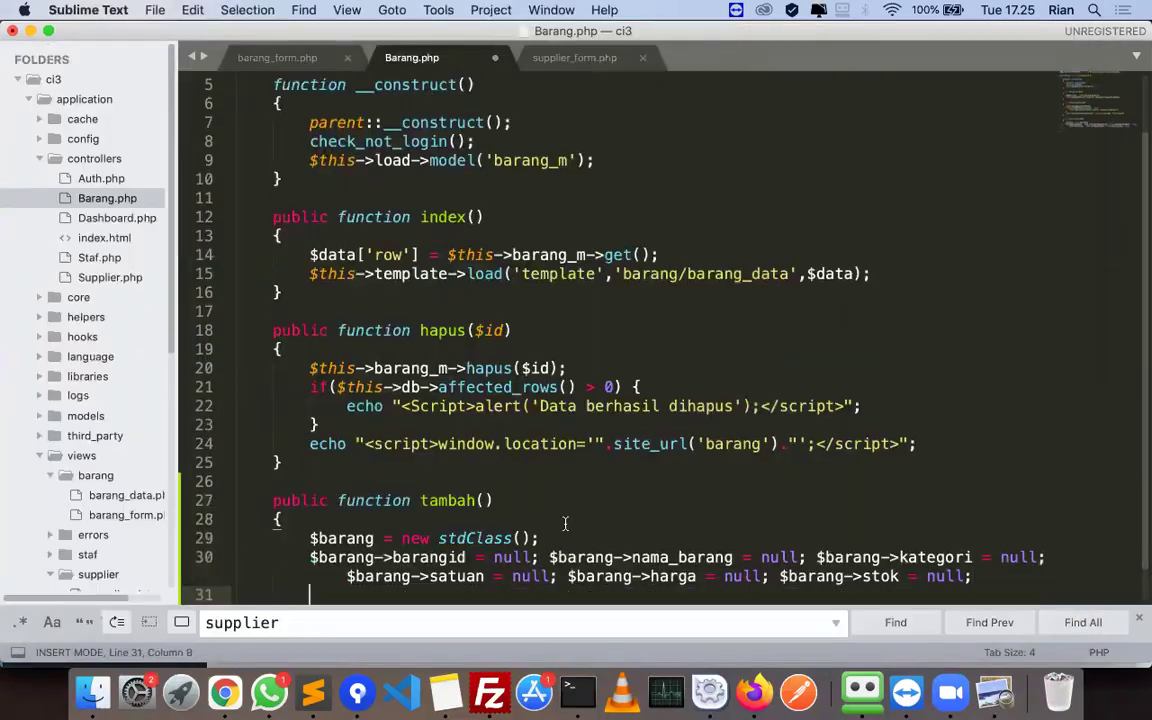
scroll(563, 525, down, 2)
- Put the nama_barang, kategori, satuan, harga and stok assignments on separate lines
click(548, 518)
key(Return)
click(575, 537)
key(Return)
key(super+equal)
key(super+equal)
key(super+equal)
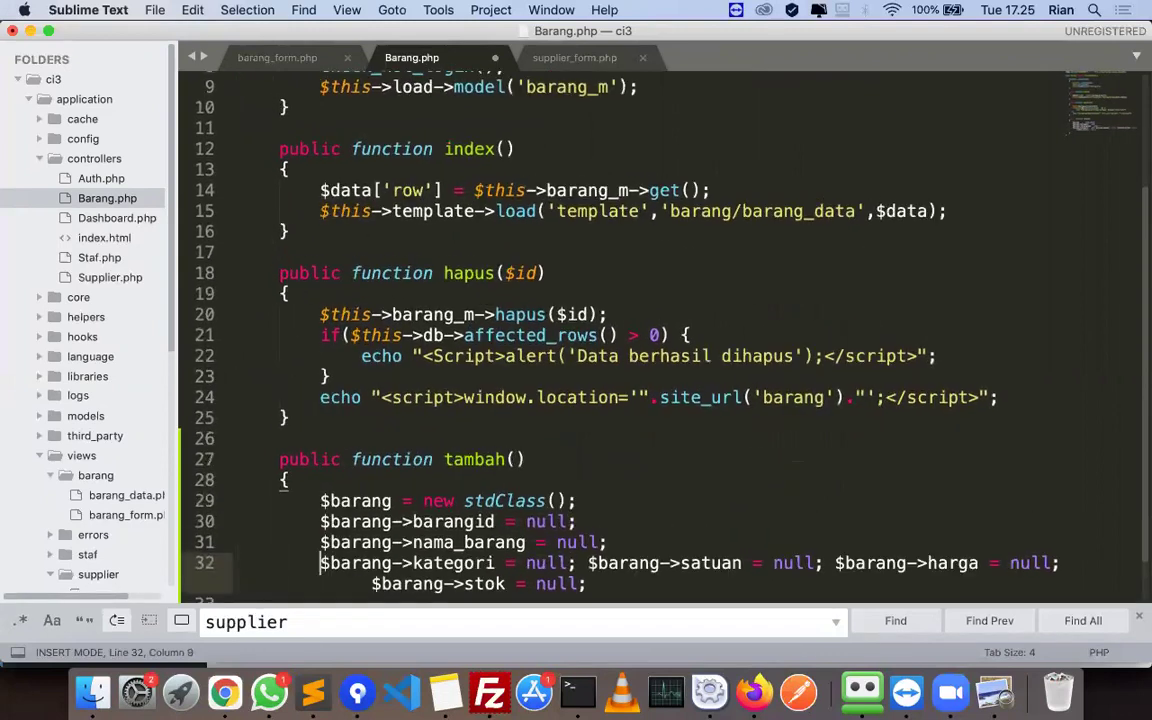
scroll(592, 507, down, 2)
key(Return)
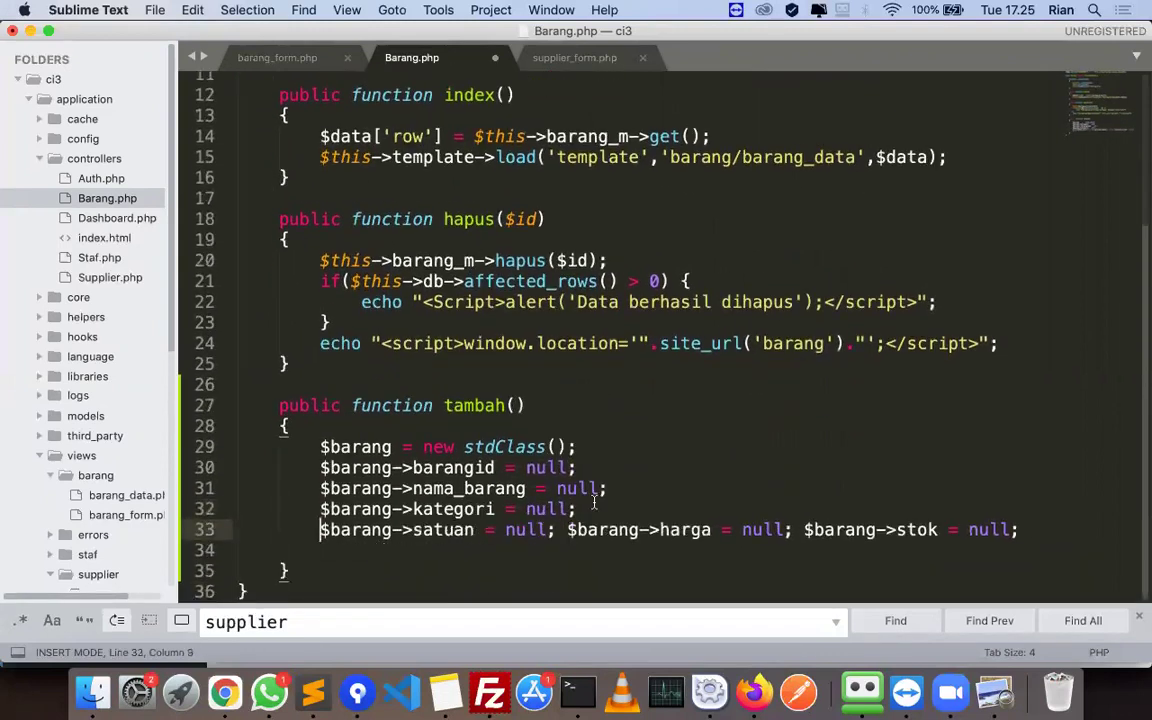
click(566, 525)
key(Return)
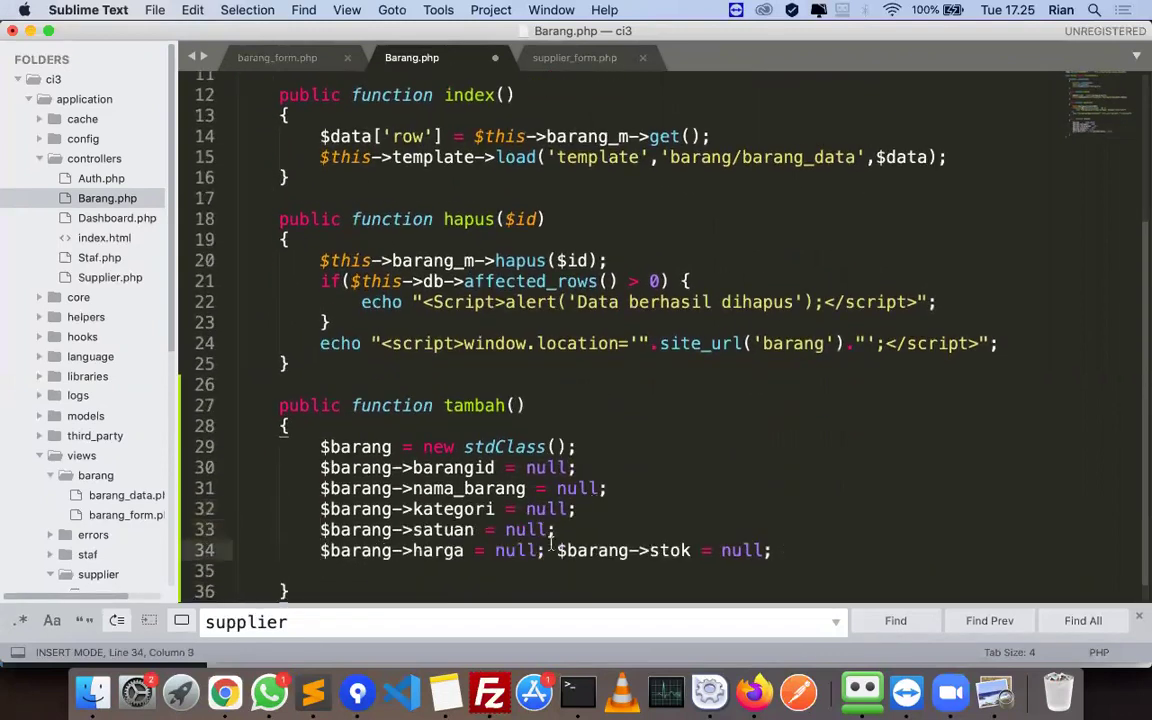
click(554, 550)
key(Return)
- Add the $data = array( opening with its 'page' and 'row' entries
key(Return)
key(Return)
key(super+Tab)
drag(421, 388, 527, 381)
key(super+Tab)
key(super+v)
key(Return)
key(super+Tab)
drag(477, 406, 604, 427)
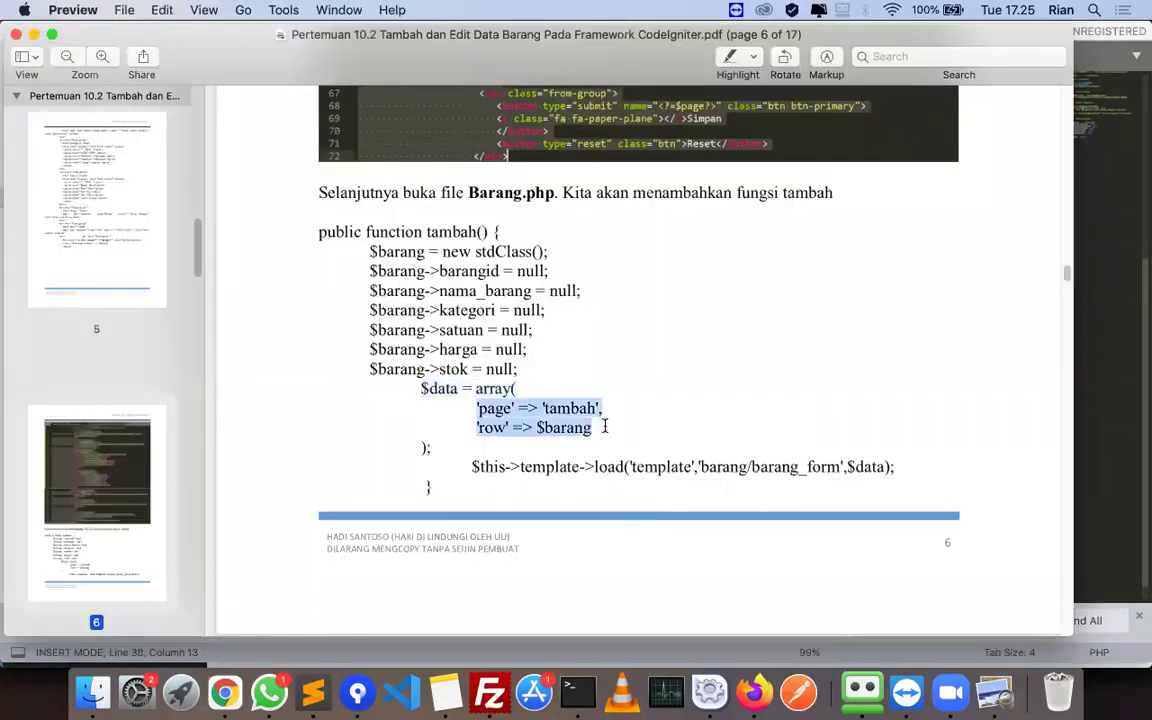
key(super+Tab)
key(super+v)
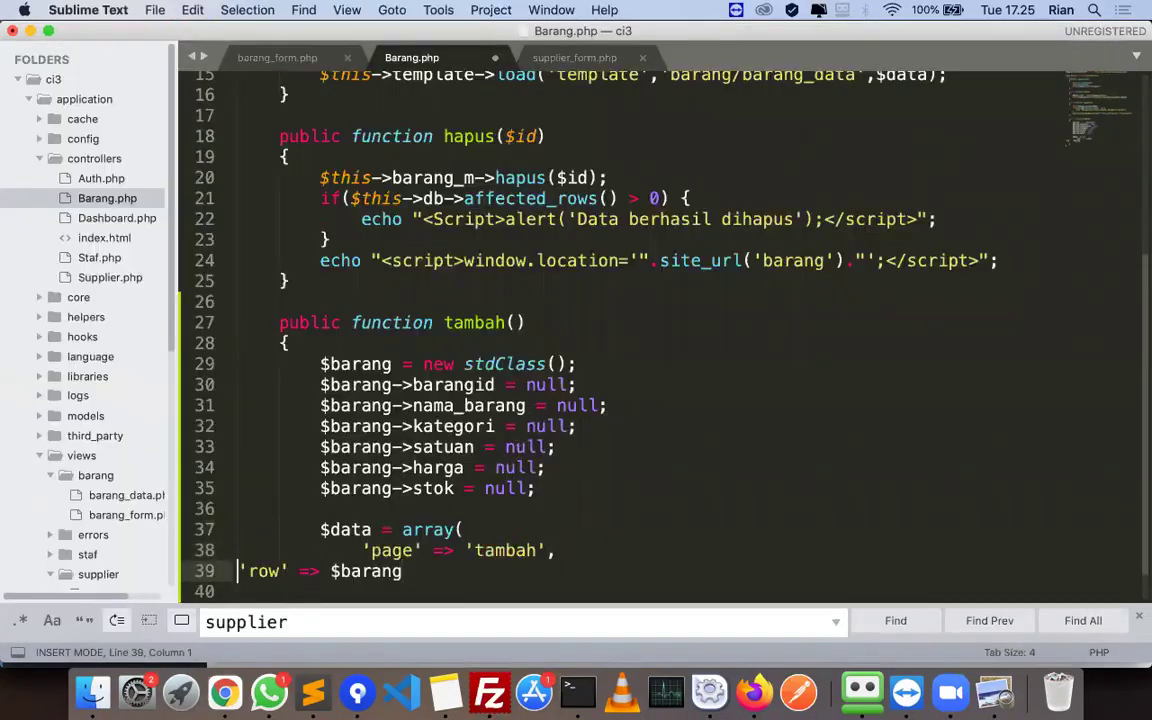
key(Tab)
key(Tab)
key(Tab)
scroll(558, 521, down, 2)
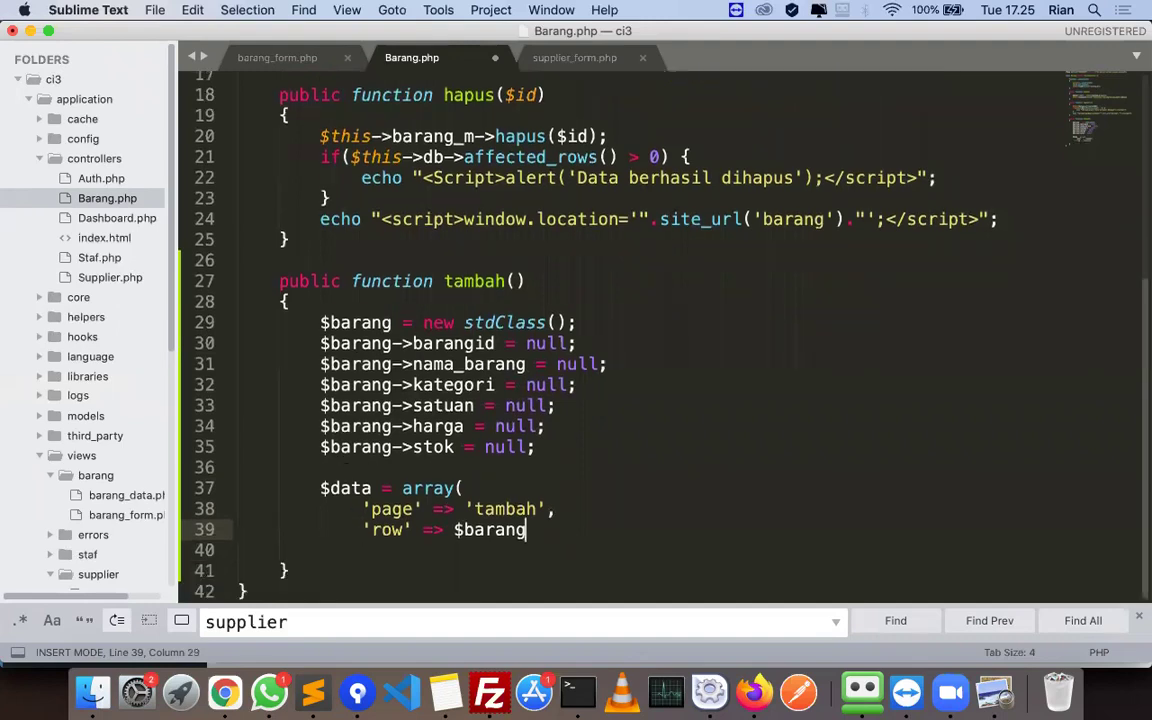
key(Return)
- Close the $data array and add the line that loads barang/barang_form
key(super+Tab)
drag(418, 440, 897, 458)
key(super+c)
key(super+Tab)
key(super+v)
key(Return)
key(super+Tab)
key(super+c)
key(super+Tab)
key(super+v)
key(Return)
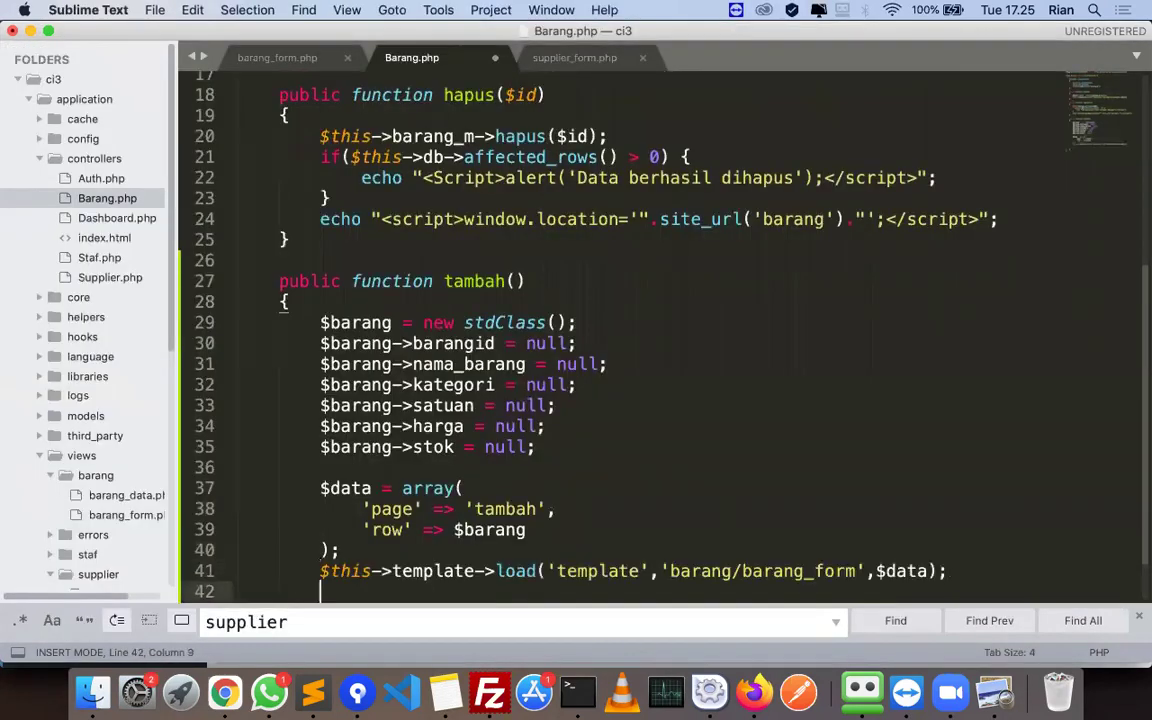
- Remove the extra blank lines before tambah()'s closing brace and save Barang.php
key(super+Tab)
scroll(496, 455, down, 1)
scroll(411, 440, down, 10)
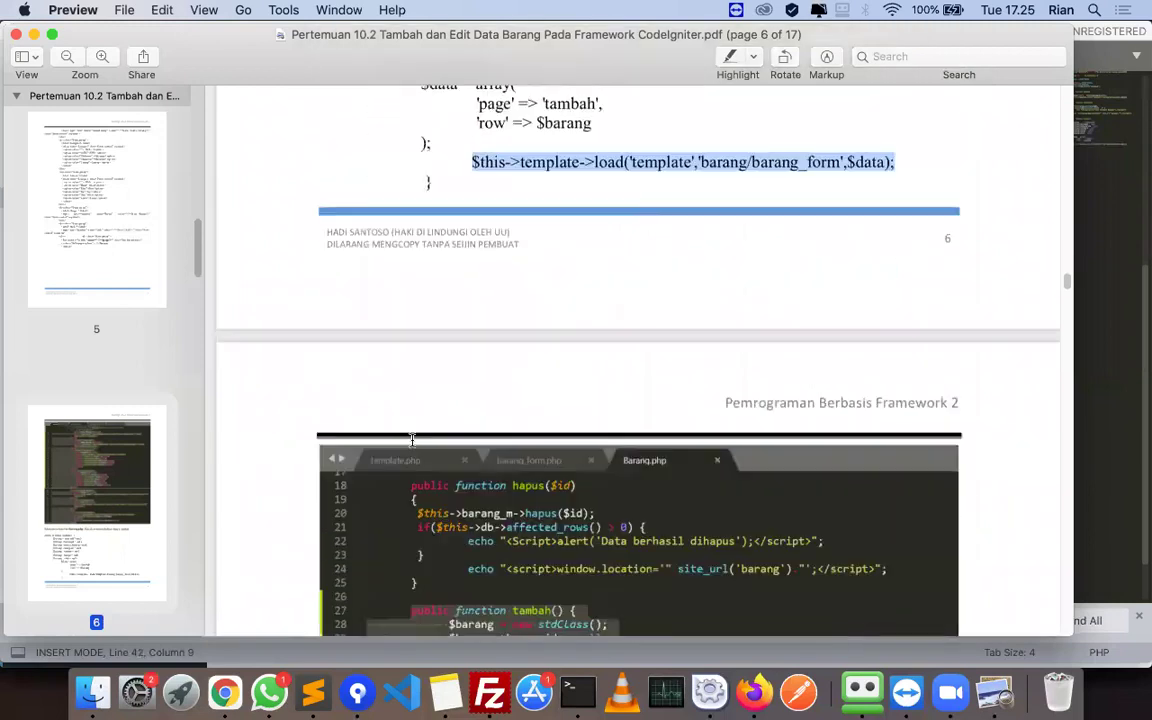
key(super+Tab)
scroll(386, 558, down, 3)
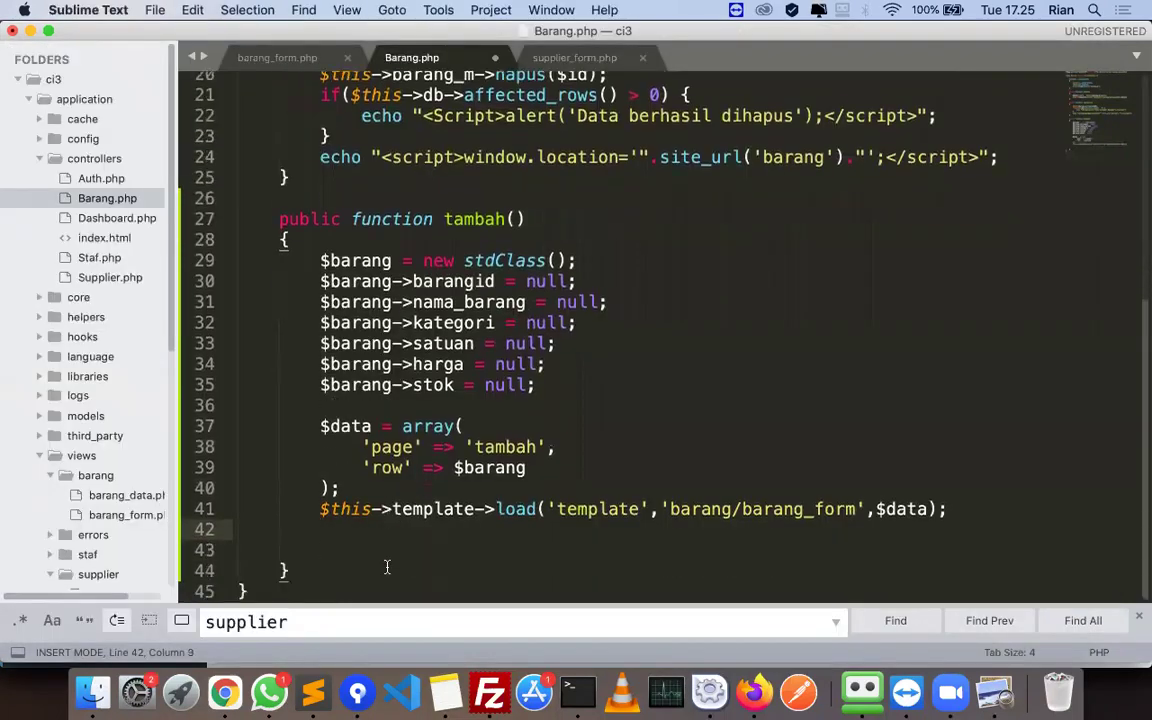
click(237, 550)
key(BackSpace)
key(BackSpace)
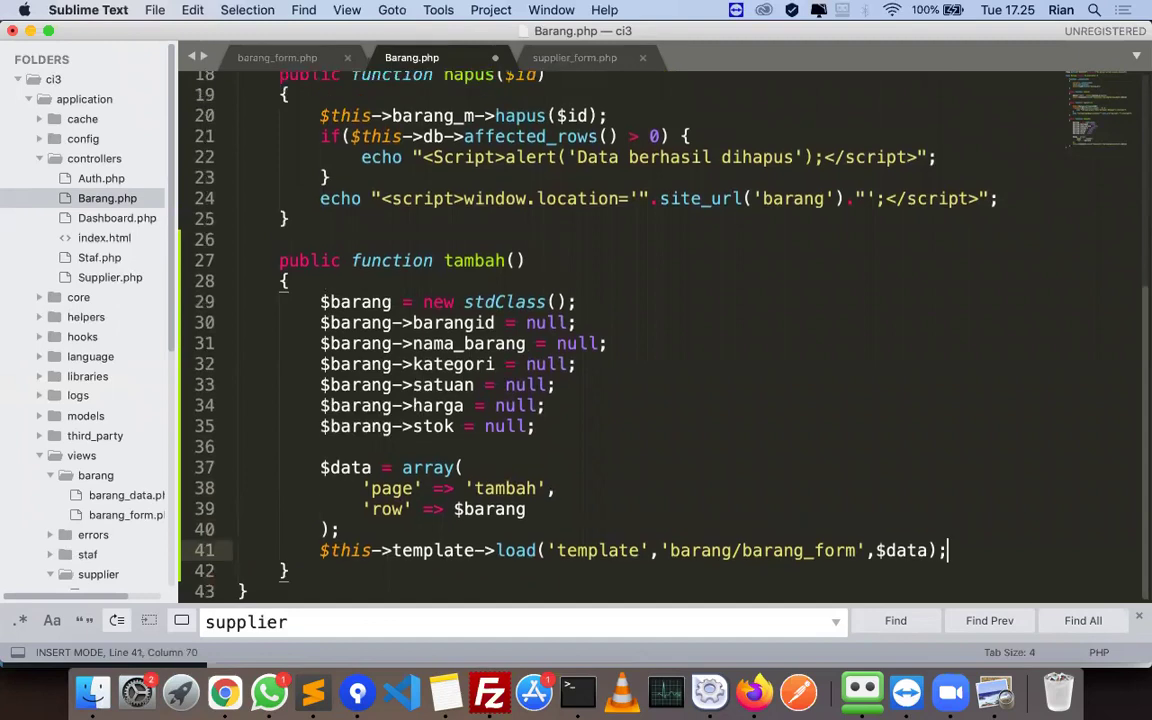
key(Return)
key(super+s)
- Review the $barang properties and $data entries in the finished tambah() function
scroll(729, 369, down, 1)
click(729, 369)
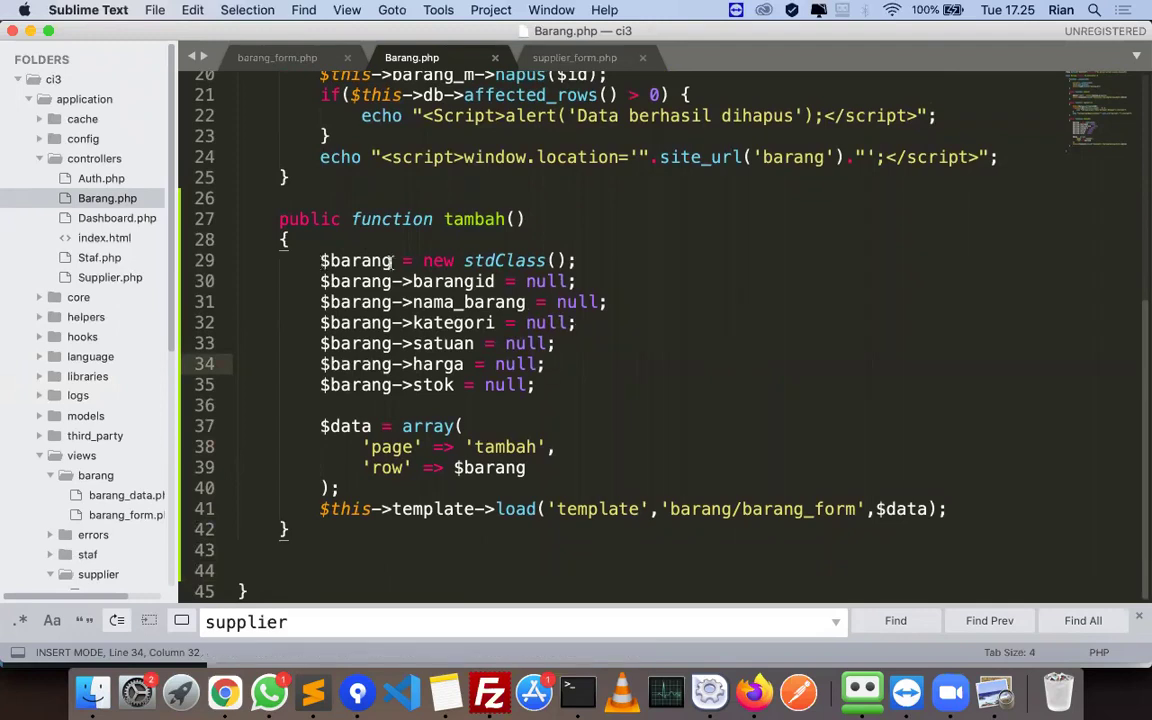
double_click(352, 260)
key(alt+Right)
key(alt+Right)
key(alt+Right)
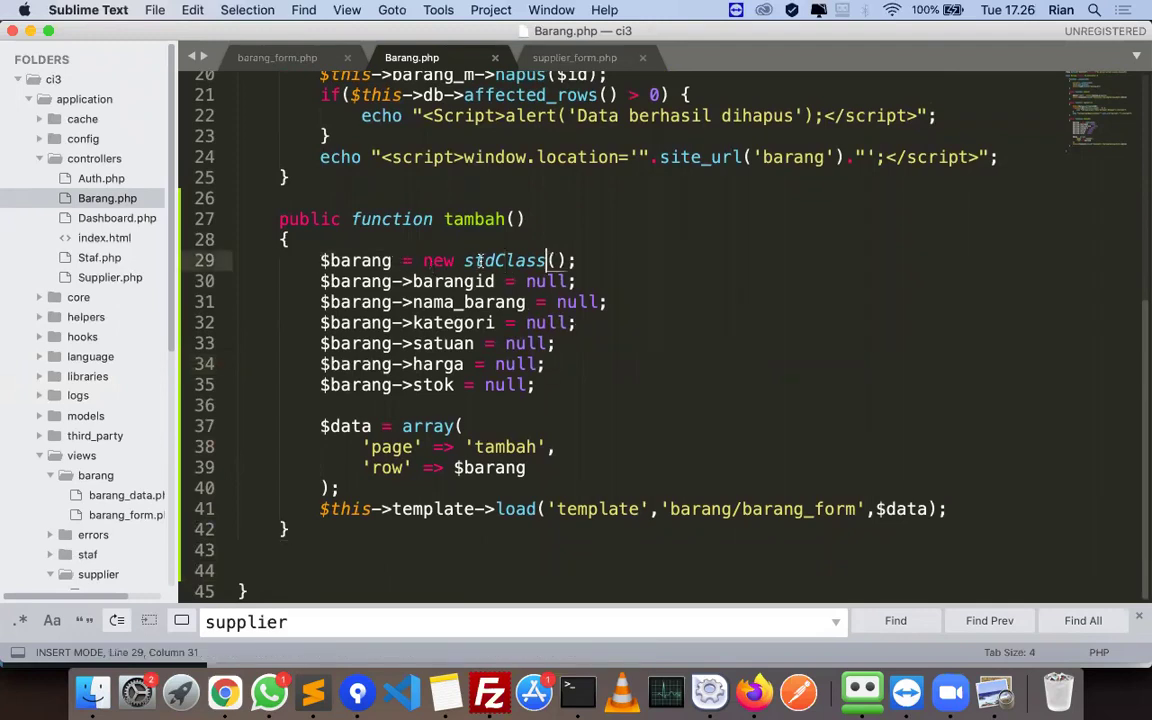
double_click(454, 280)
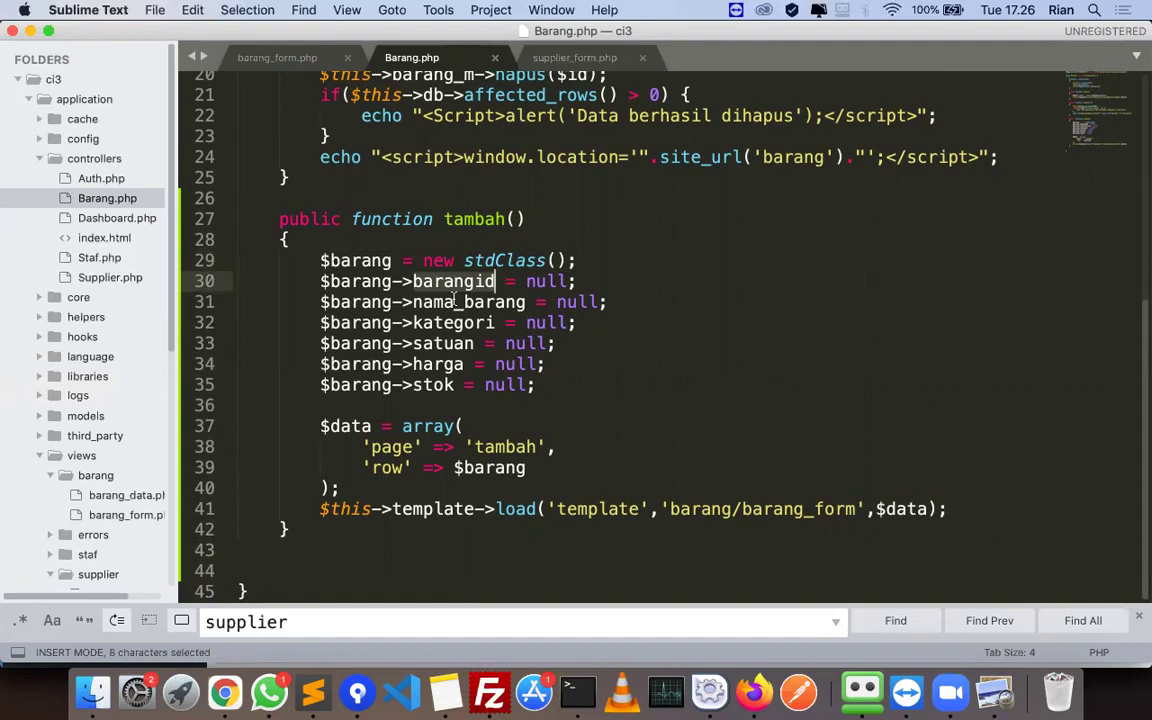
click(455, 301)
click(458, 324)
click(443, 364)
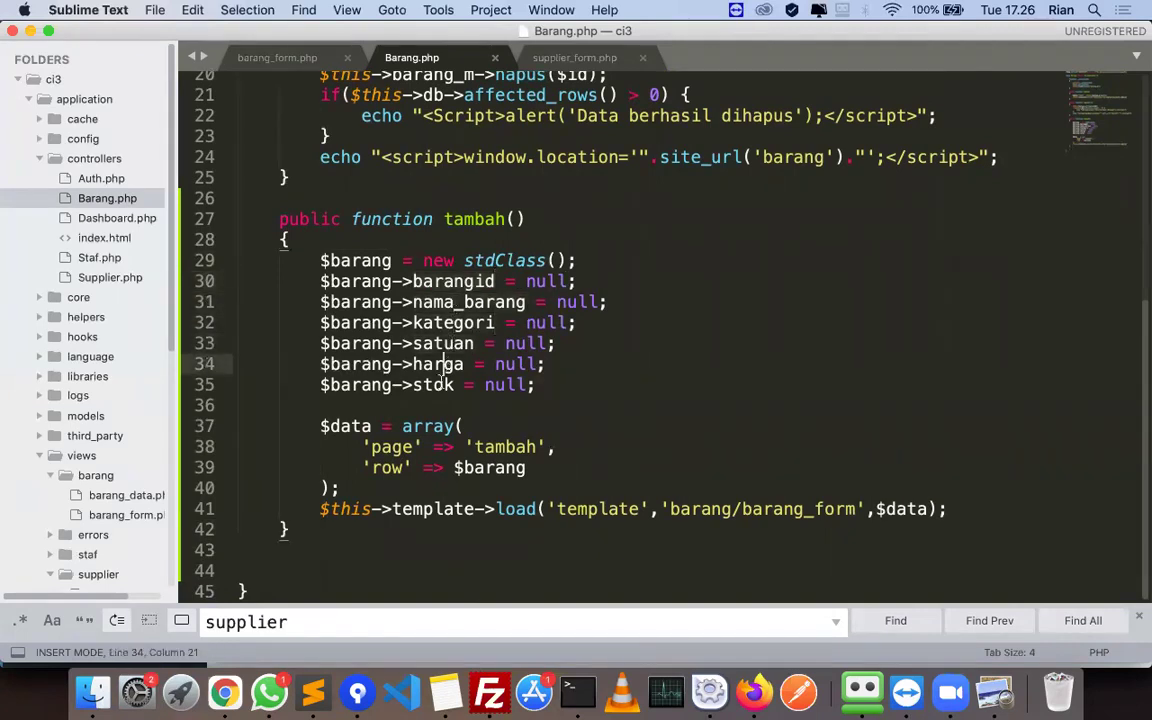
click(540, 467)
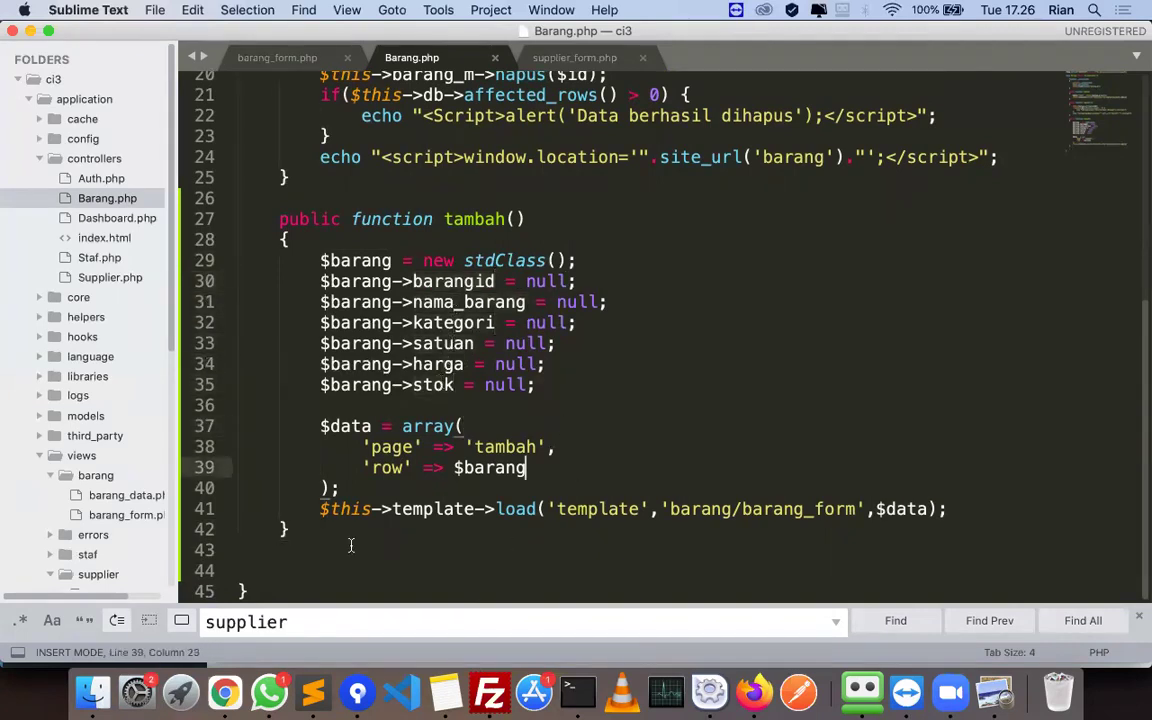
click(352, 533)
key(super+Tab)
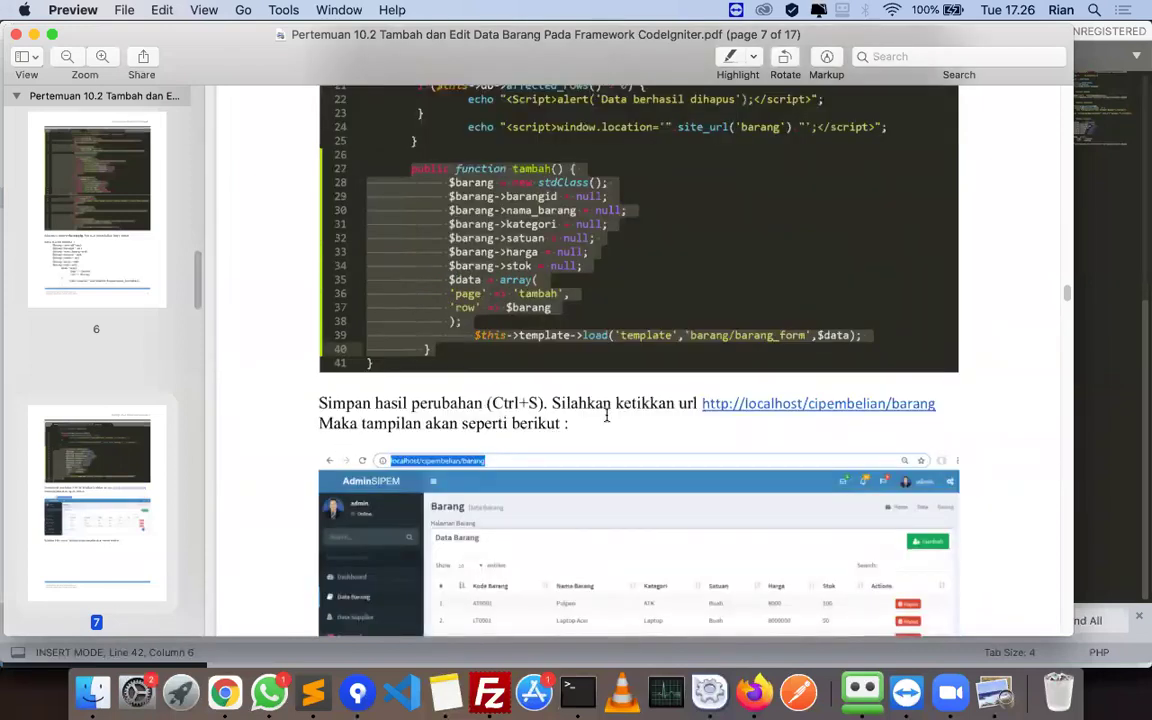
- Reload the SIPEM Barang page in Firefox and open the Tambah form
scroll(606, 417, down, 4)
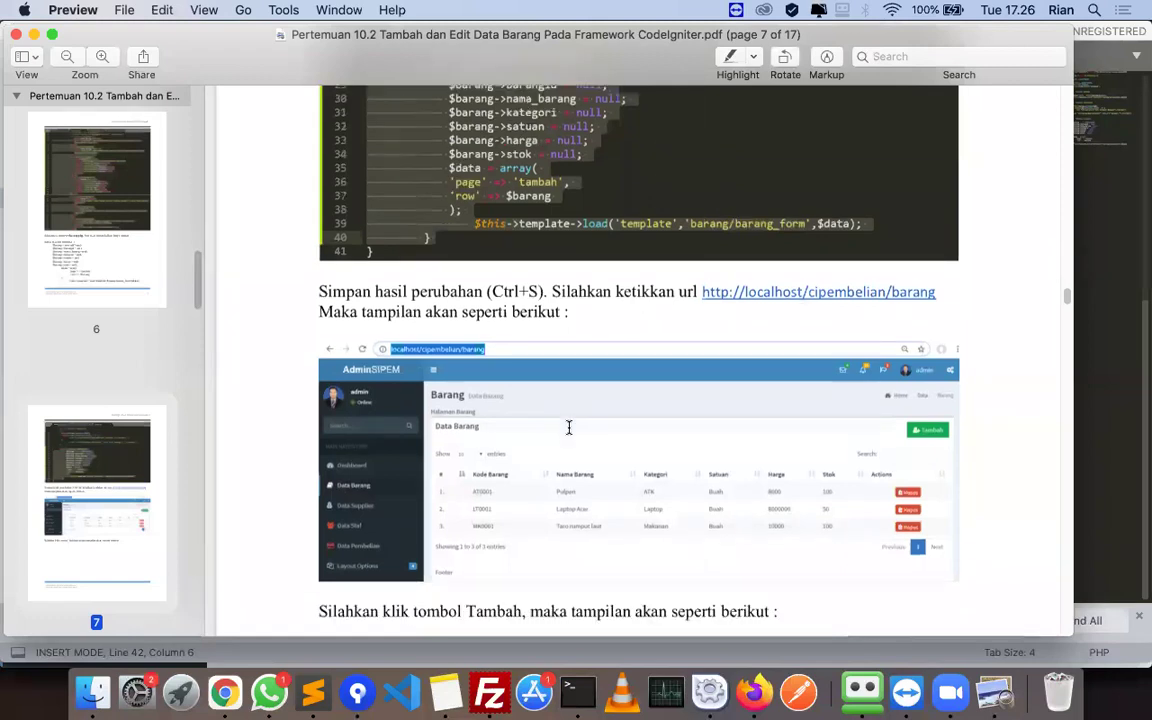
scroll(569, 427, down, 2)
scroll(569, 427, down, 5)
scroll(569, 427, up, 3)
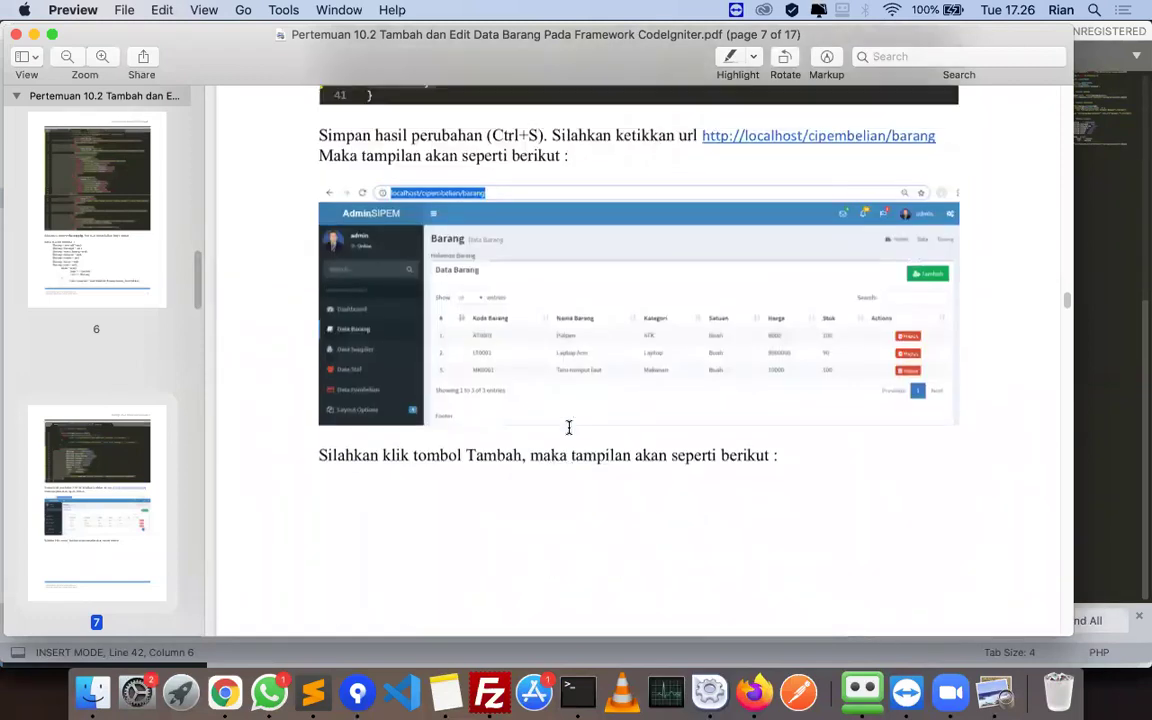
scroll(569, 427, down, 10)
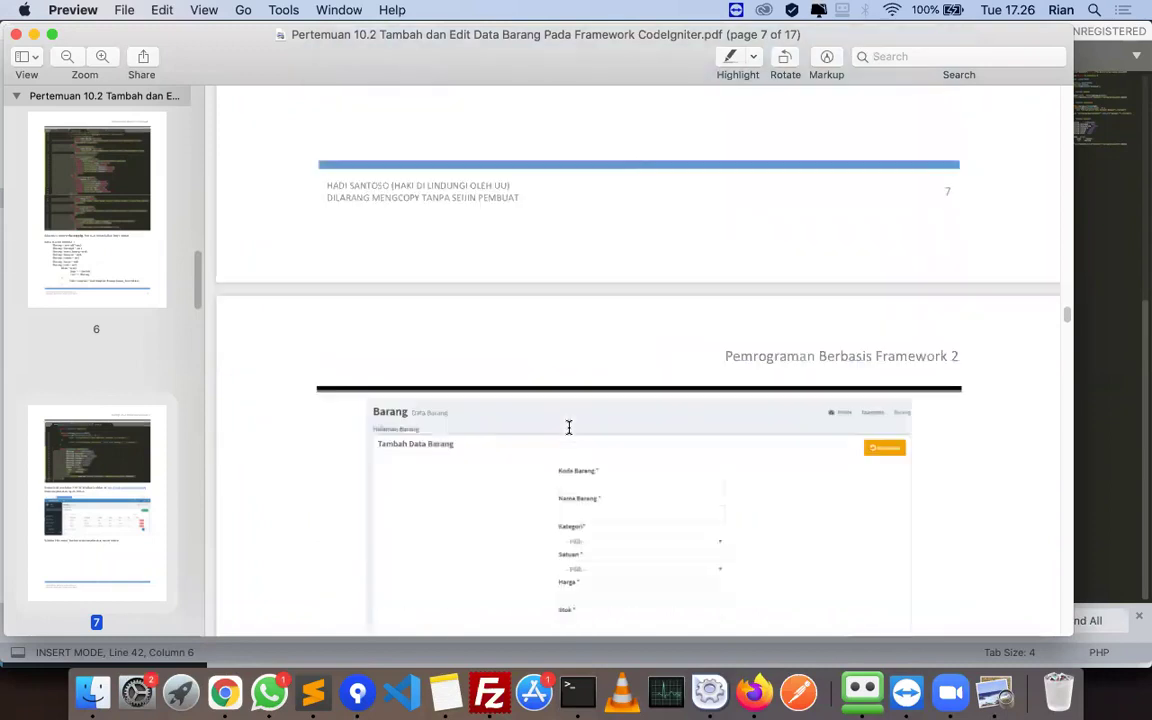
click(752, 690)
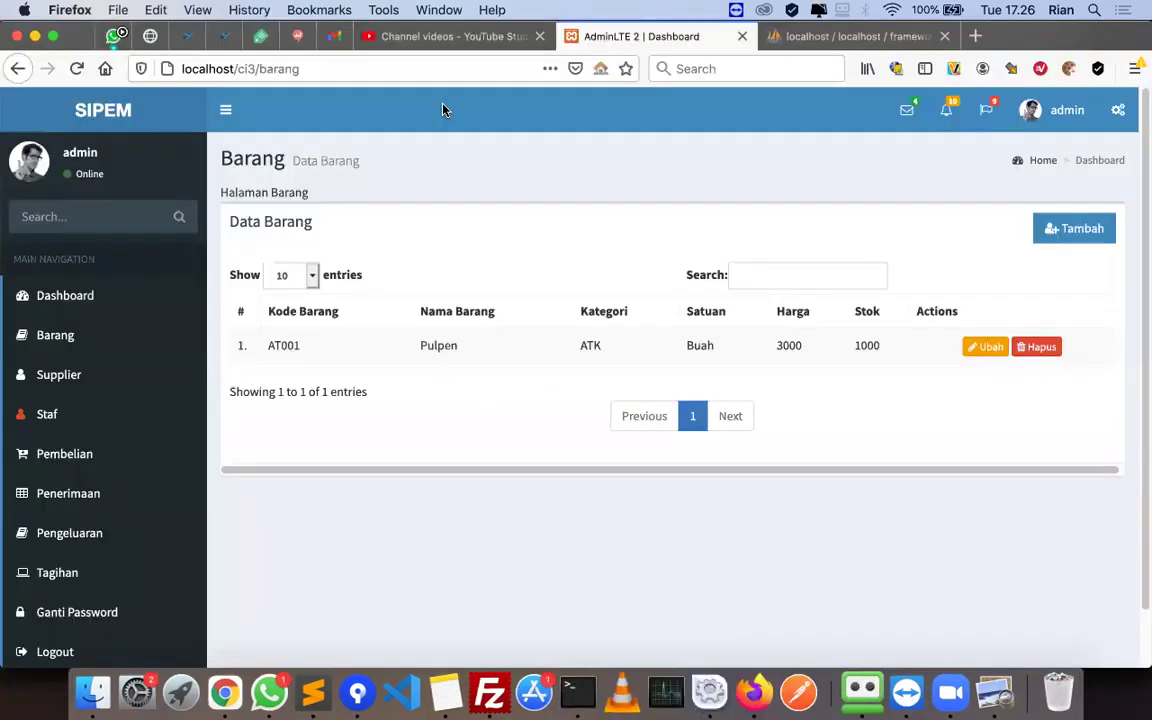
key(Return)
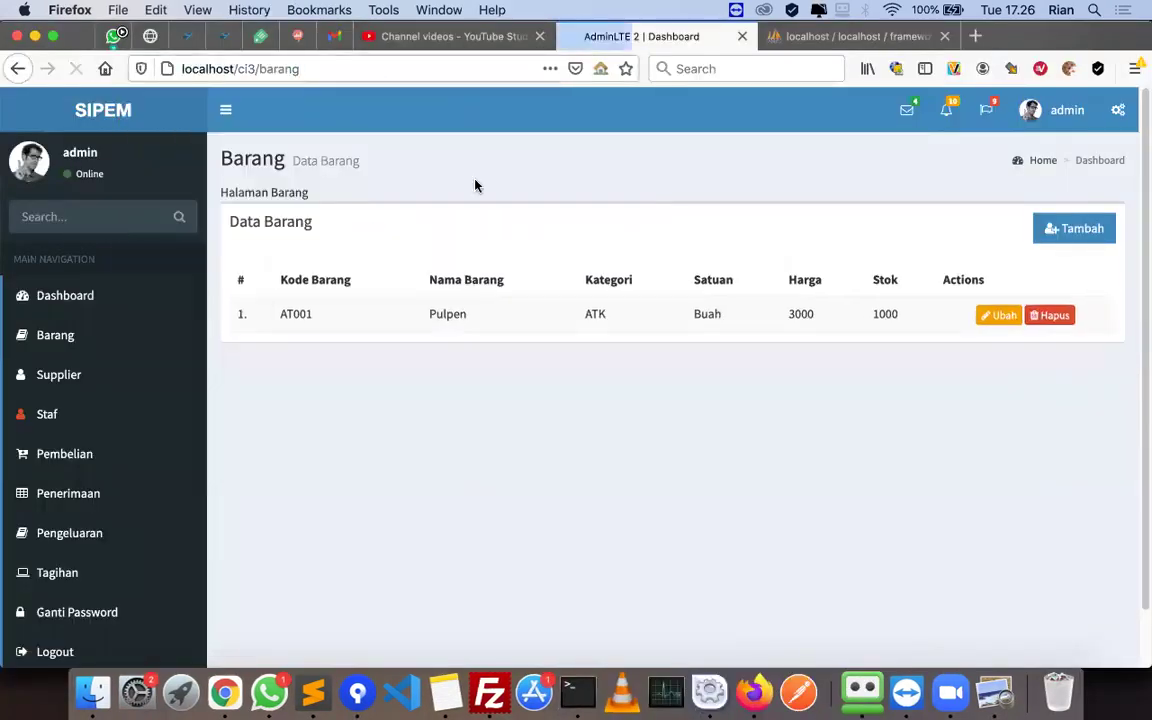
click(1064, 233)
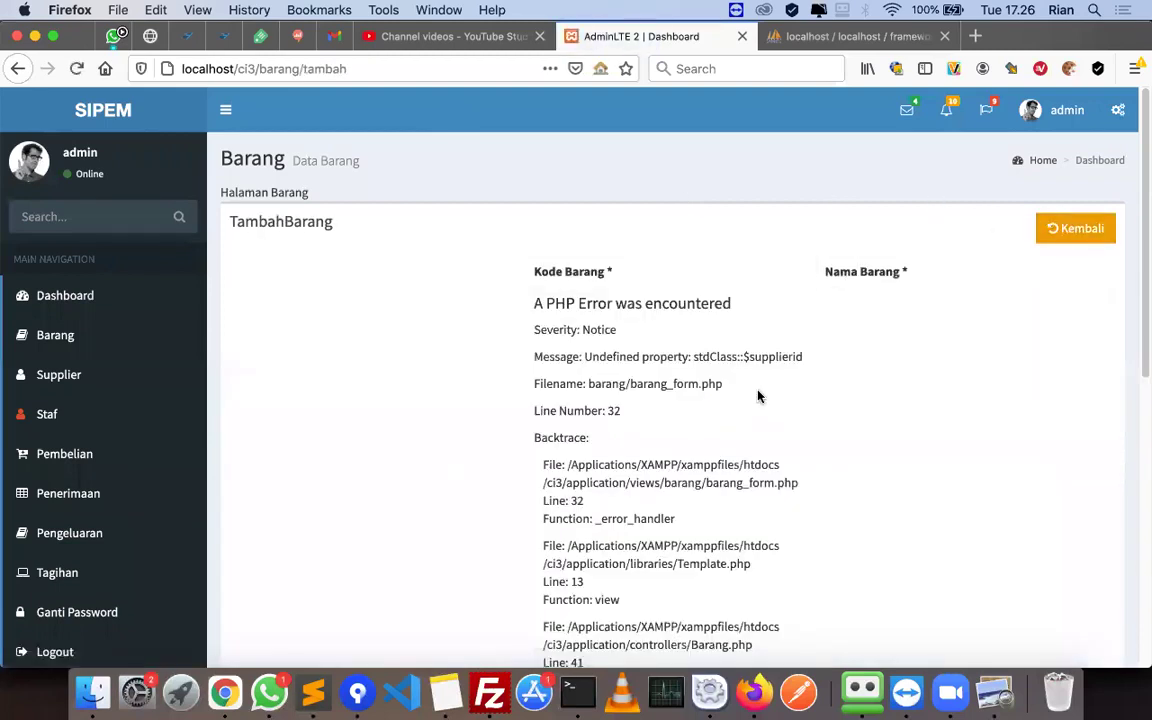
- Read the undefined $supplierid error backtrace from barang_form.php line 32
scroll(729, 451, down, 2)
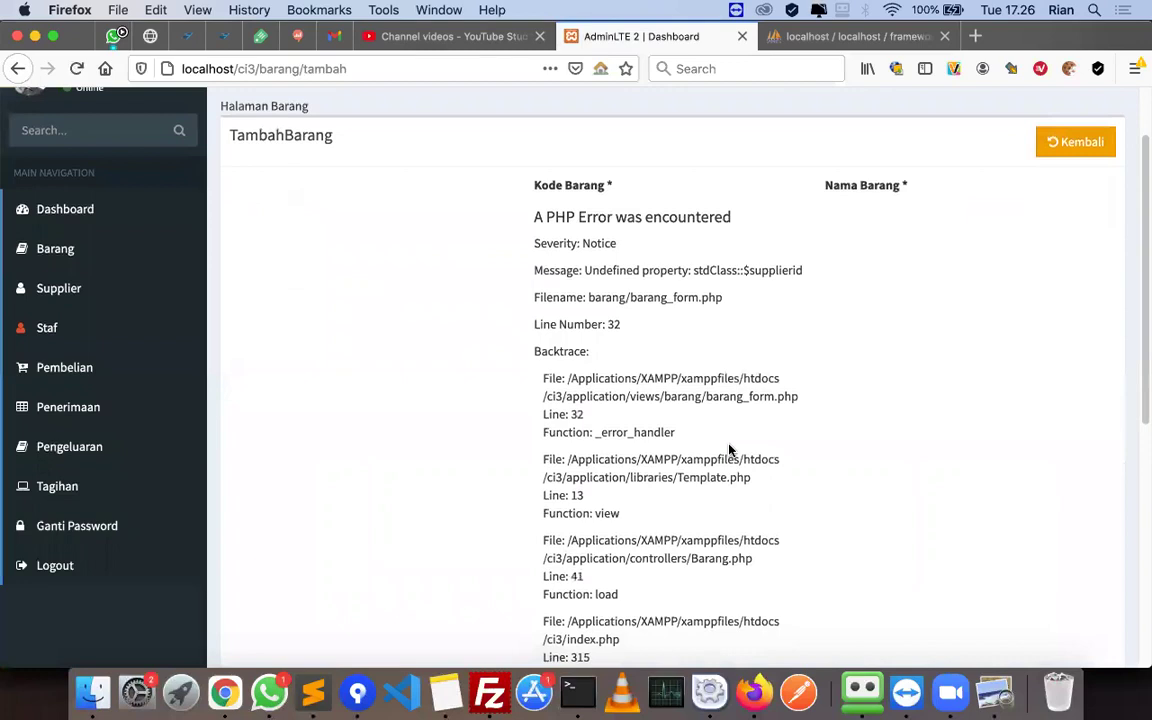
scroll(729, 451, up, 1)
scroll(728, 445, down, 4)
scroll(728, 443, up, 3)
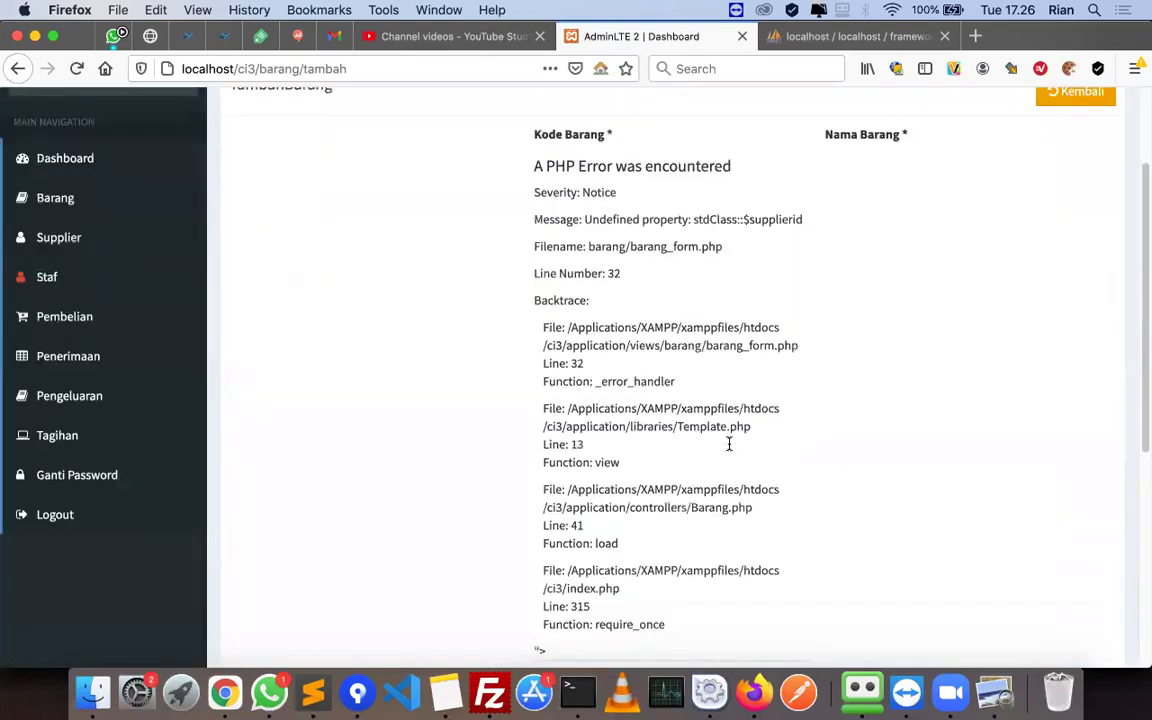
scroll(729, 444, up, 3)
key(super+Tab)
key(super+Tab)
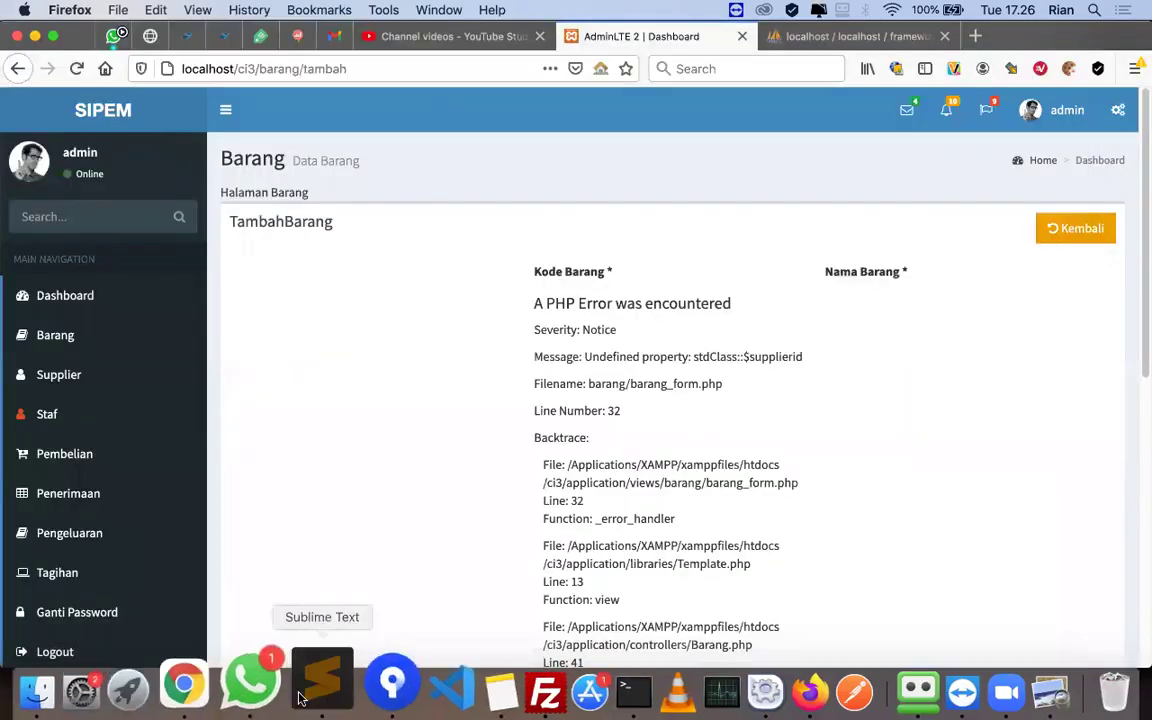
click(300, 695)
- Delete the hidden $row->supplierid input on line 32 of barang_form.php
click(295, 62)
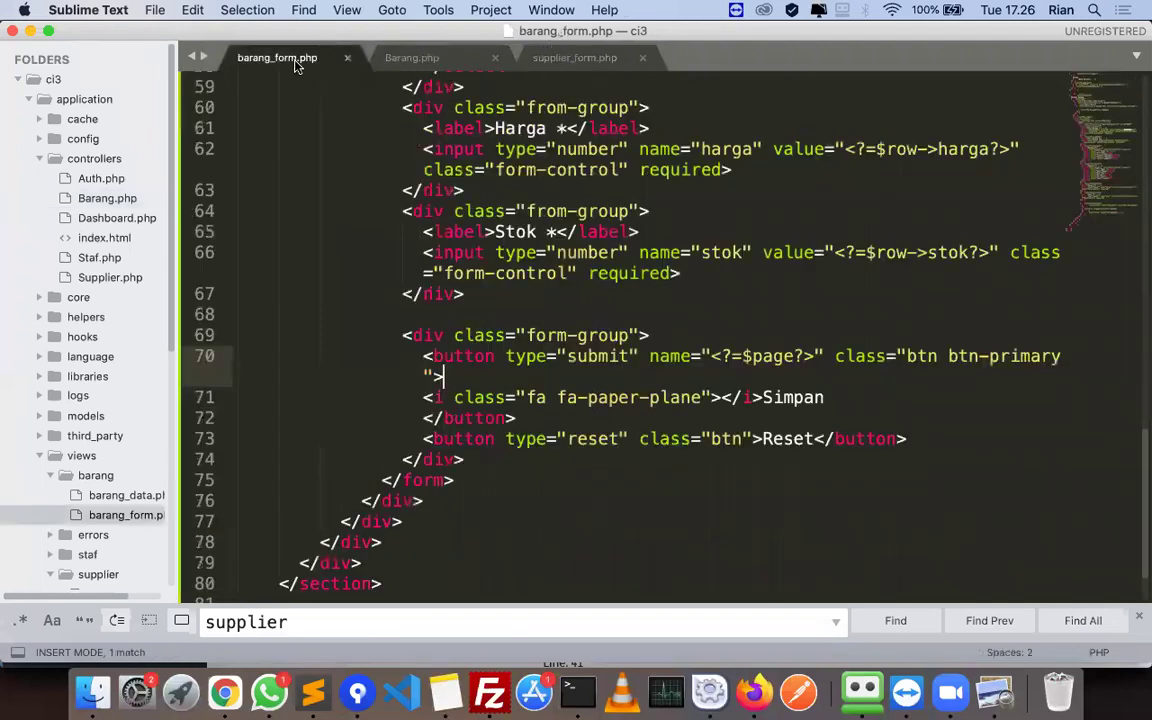
scroll(651, 358, up, 15)
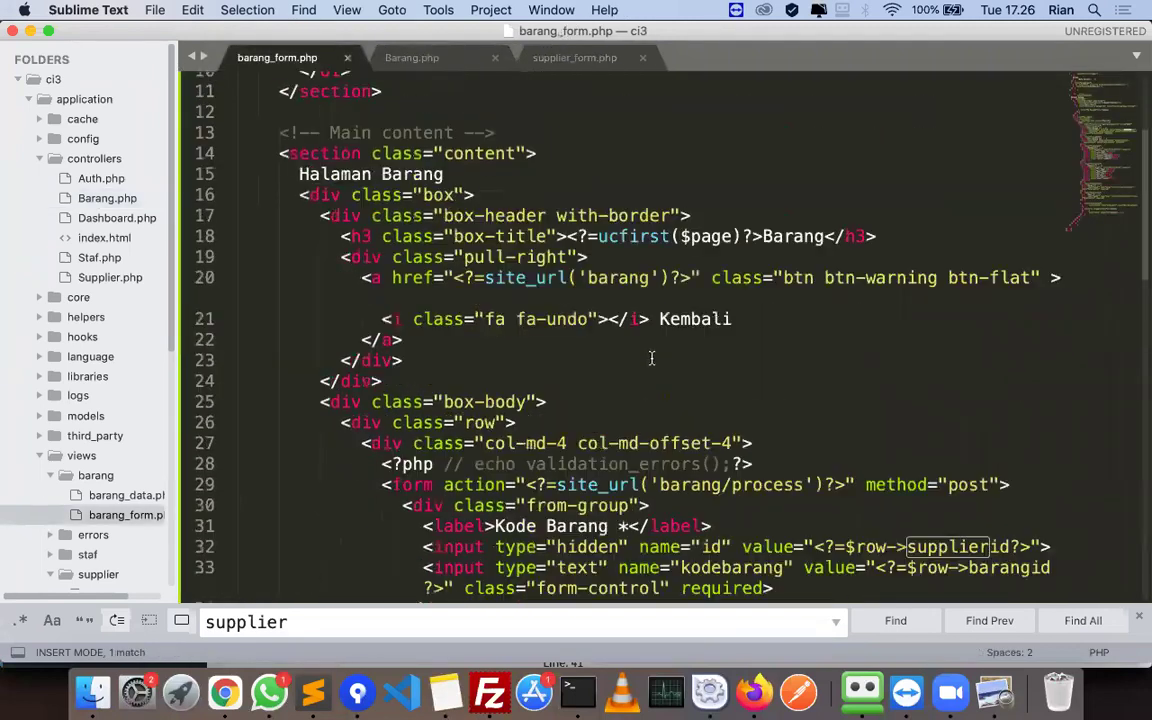
scroll(651, 358, down, 2)
drag(421, 453, 1054, 455)
key(BackSpace)
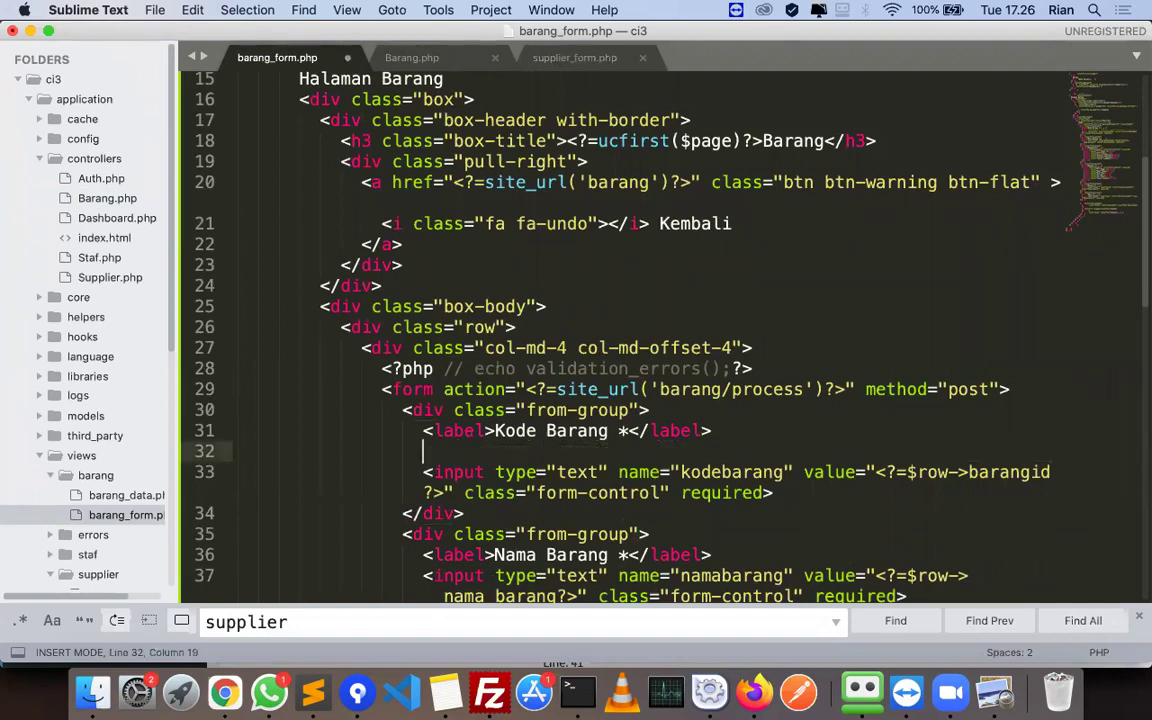
key(BackSpace)
key(BackSpace)
key(BackSpace)
key(BackSpace)
key(BackSpace)
key(BackSpace)
- Save barang_form.php and look over the rest of the form code
key(super+s)
scroll(781, 427, down, 5)
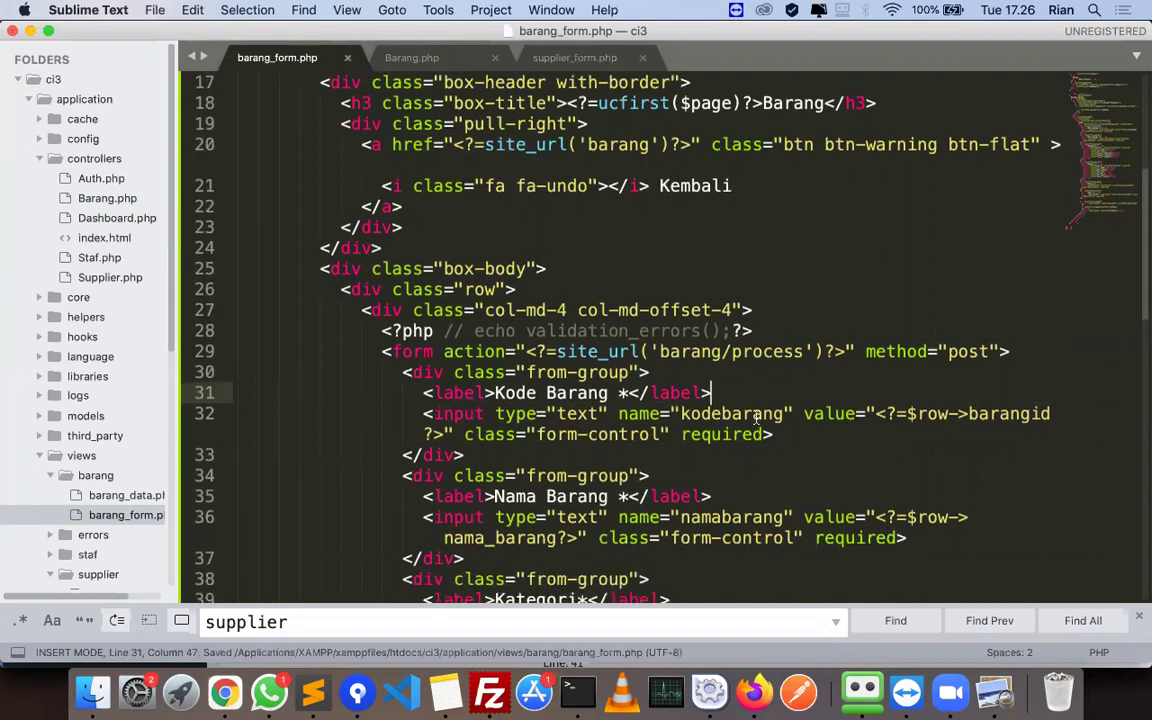
scroll(781, 427, down, 5)
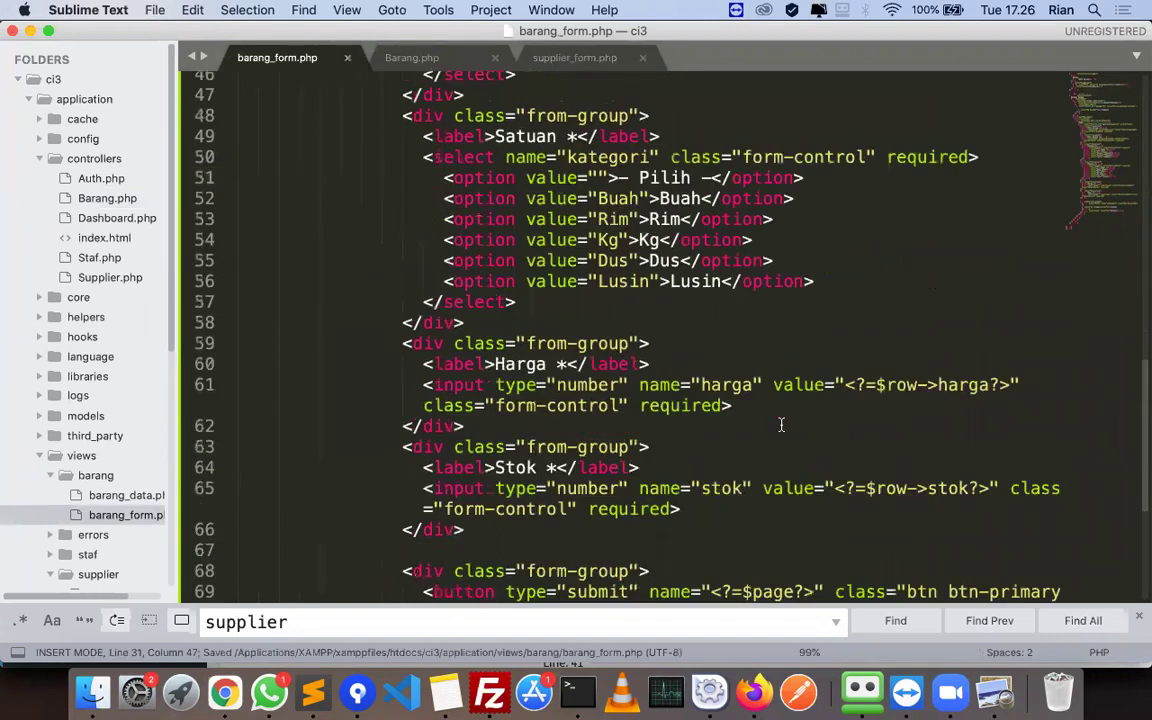
key(super+Tab)
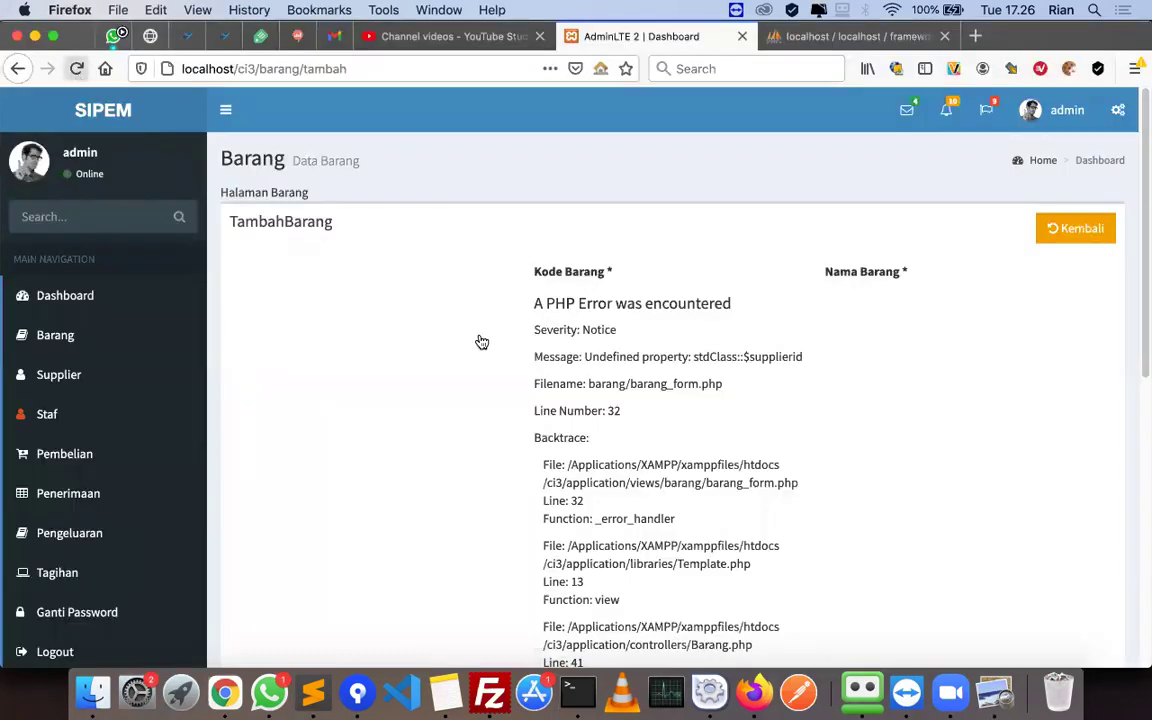
- Reload the Tambah Barang page and check the Kategori and Satuan dropdown options
key(super+r)
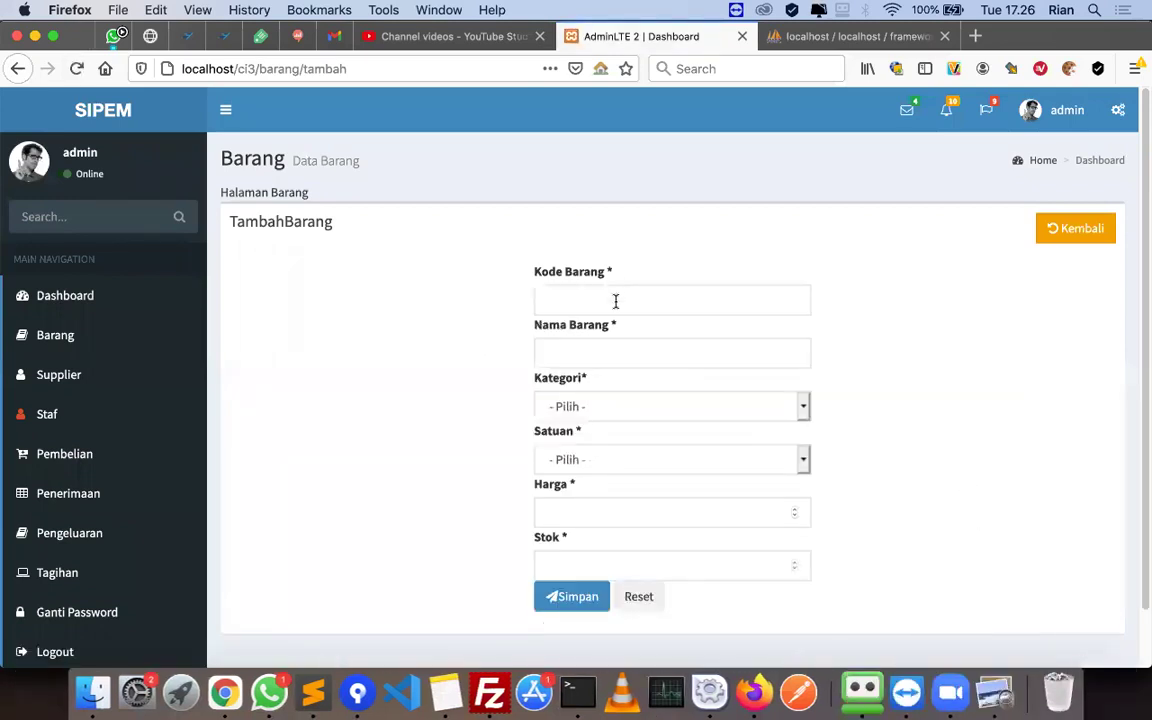
click(620, 409)
click(596, 465)
click(596, 465)
click(477, 439)
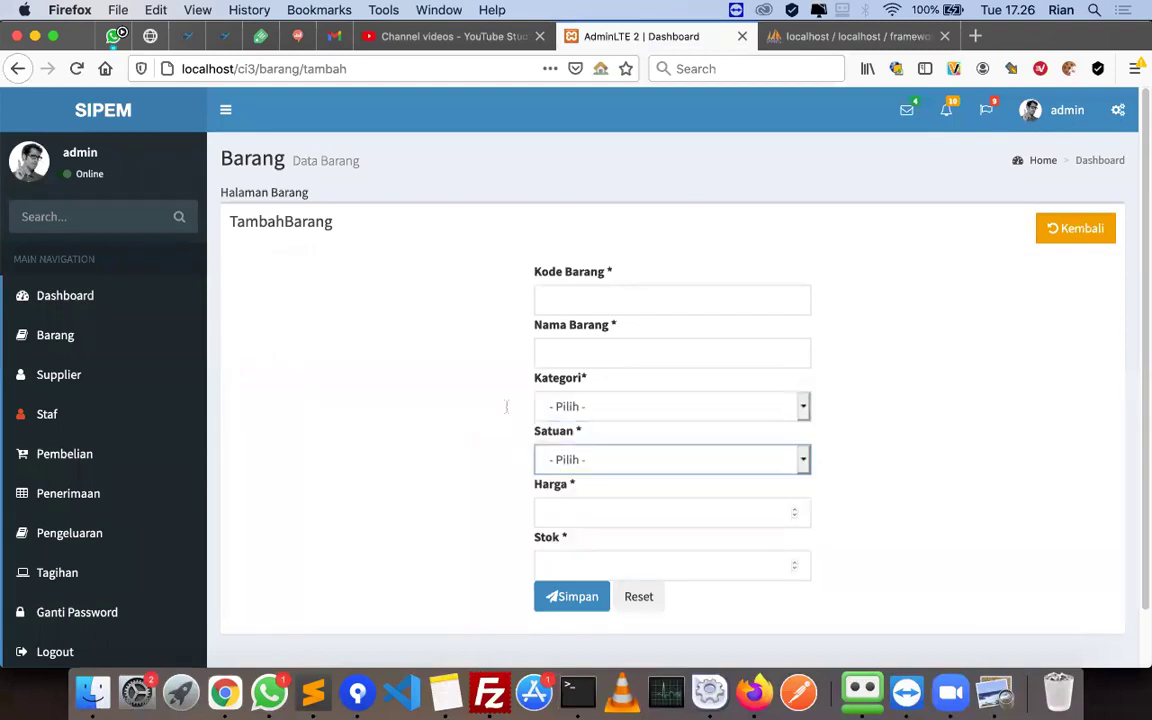
- Scroll further through the tutorial PDF before returning to the form page
key(super+Tab)
key(super+Tab)
click(995, 692)
scroll(620, 471, down, 5)
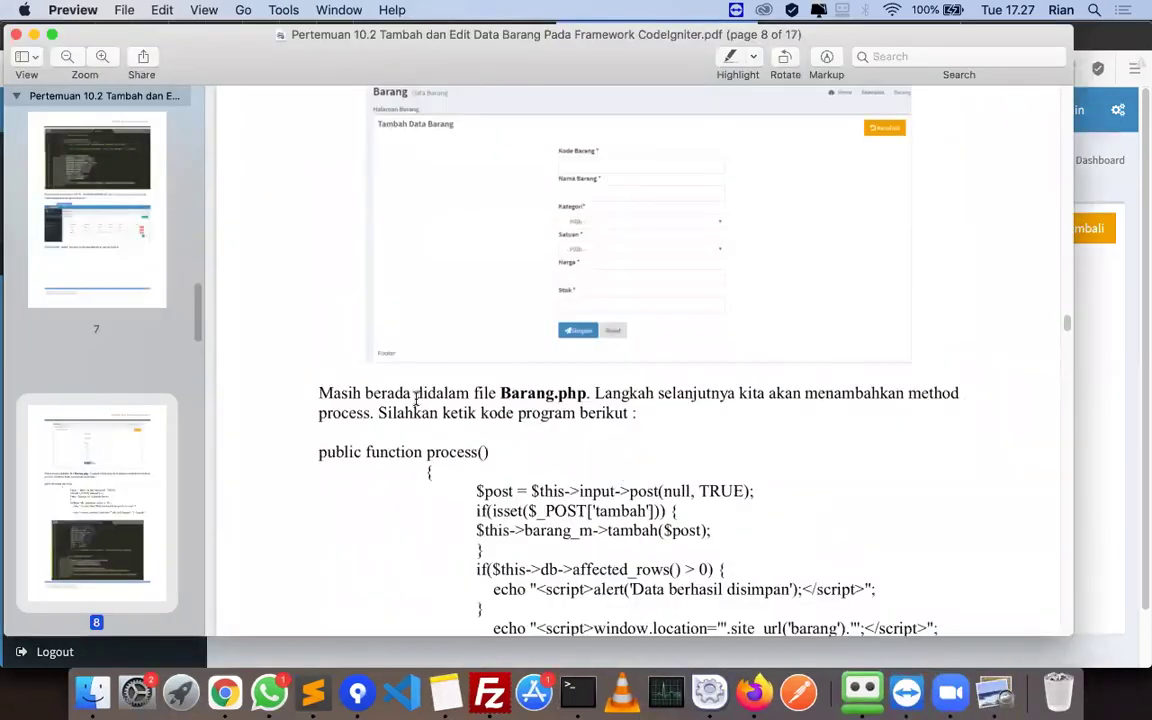
scroll(788, 392, down, 1)
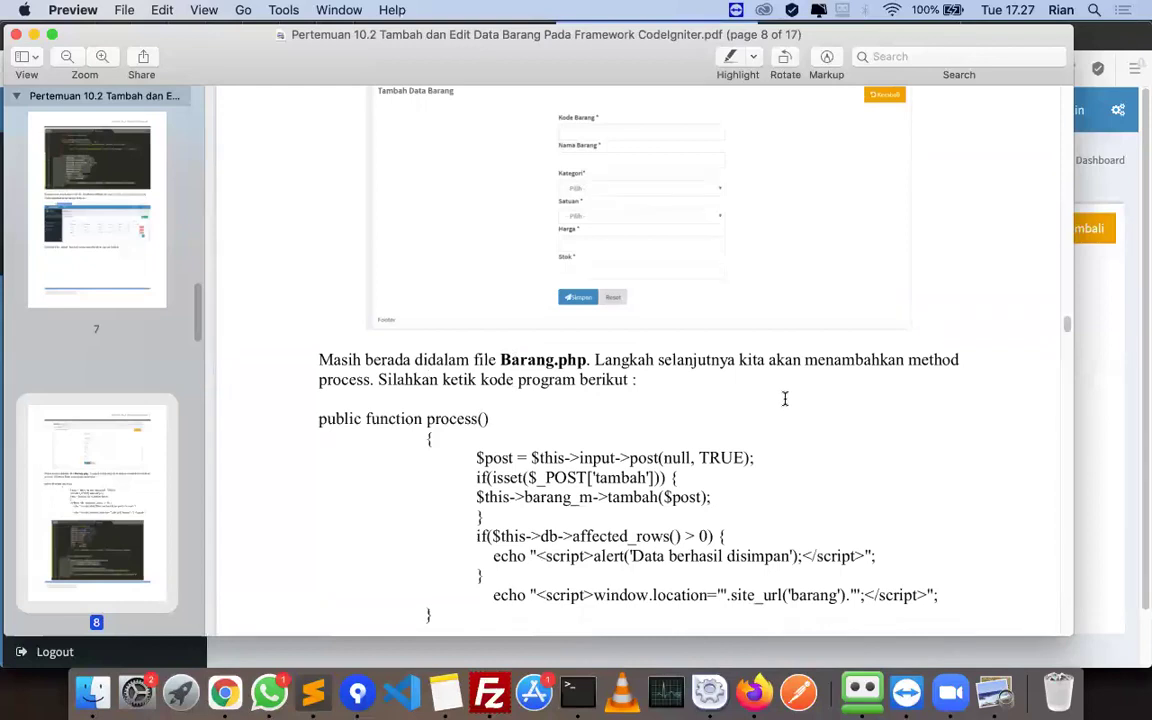
key(super+Tab)
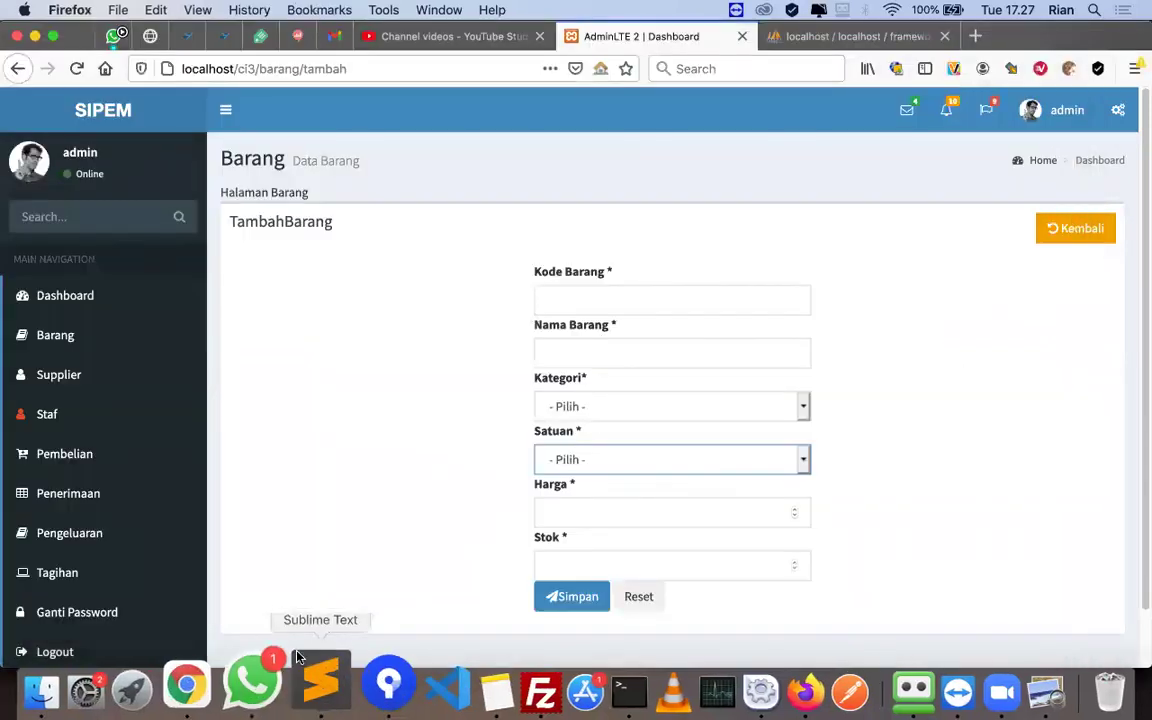
- Start a public function process() with an opening brace below tambah() in Barang.php
click(313, 696)
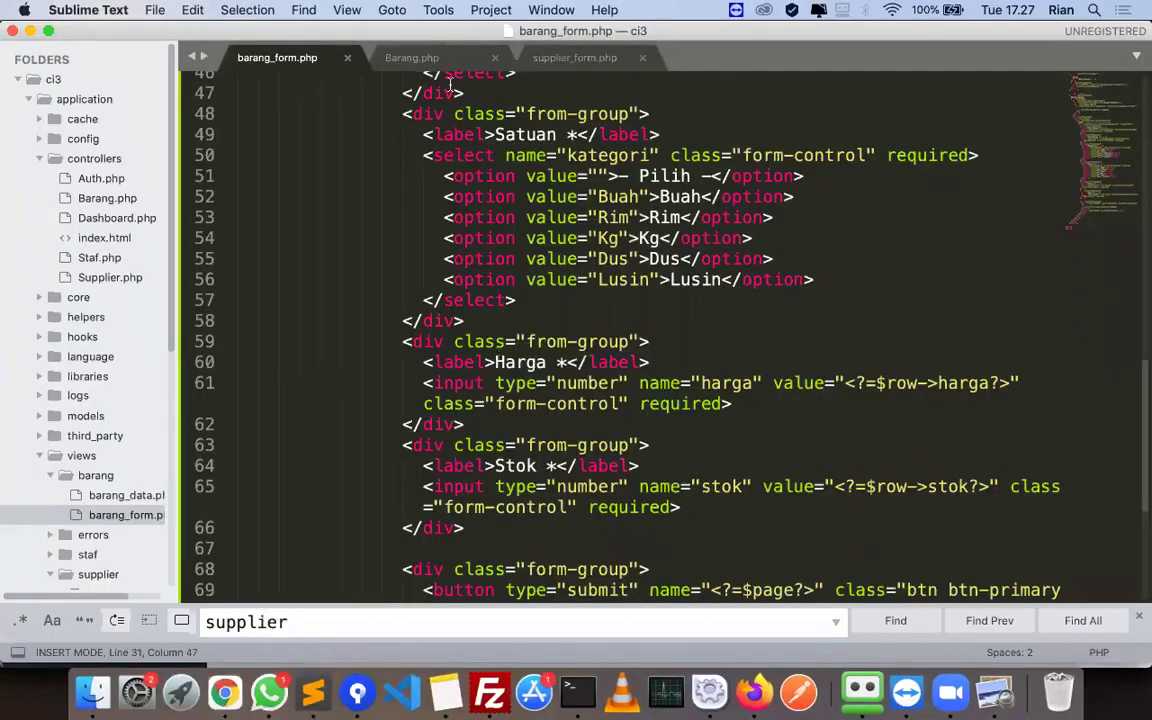
click(398, 59)
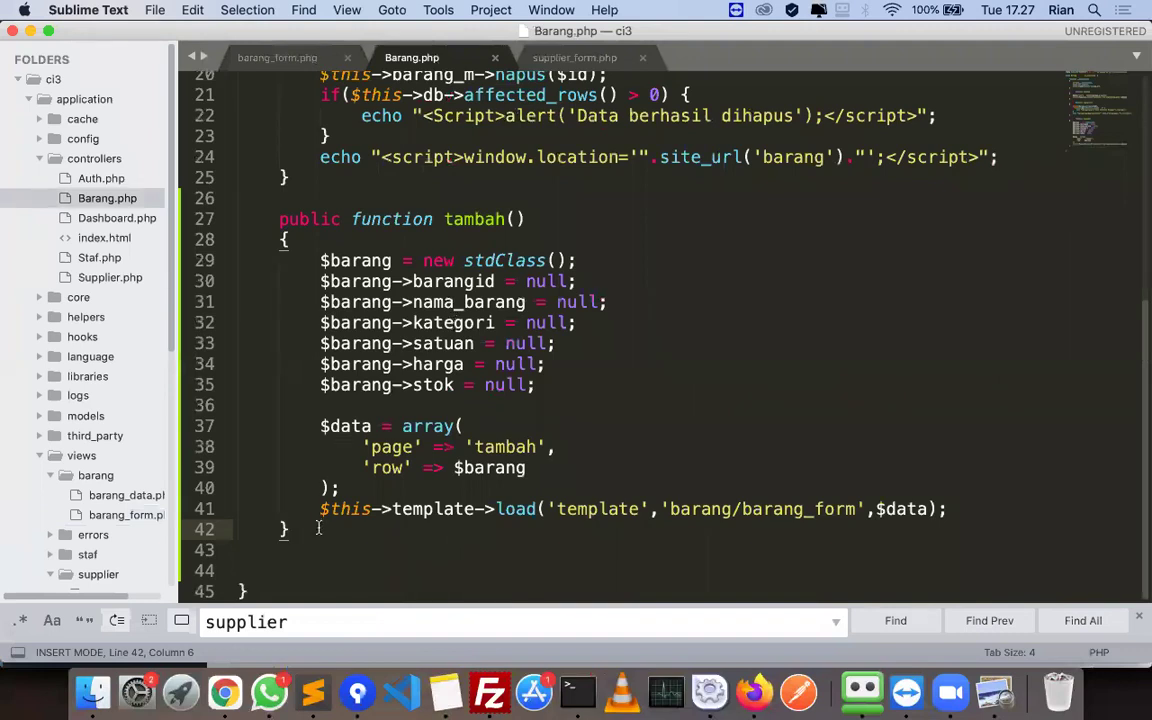
click(279, 570)
text(public functio)
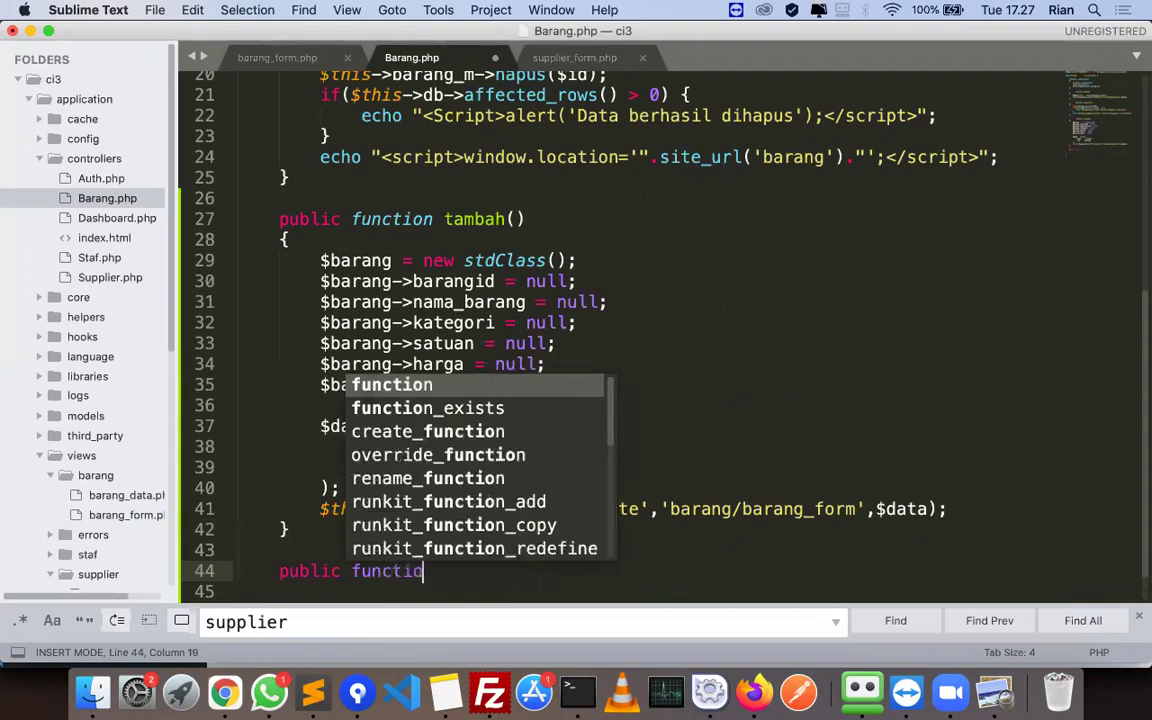
text(n process()
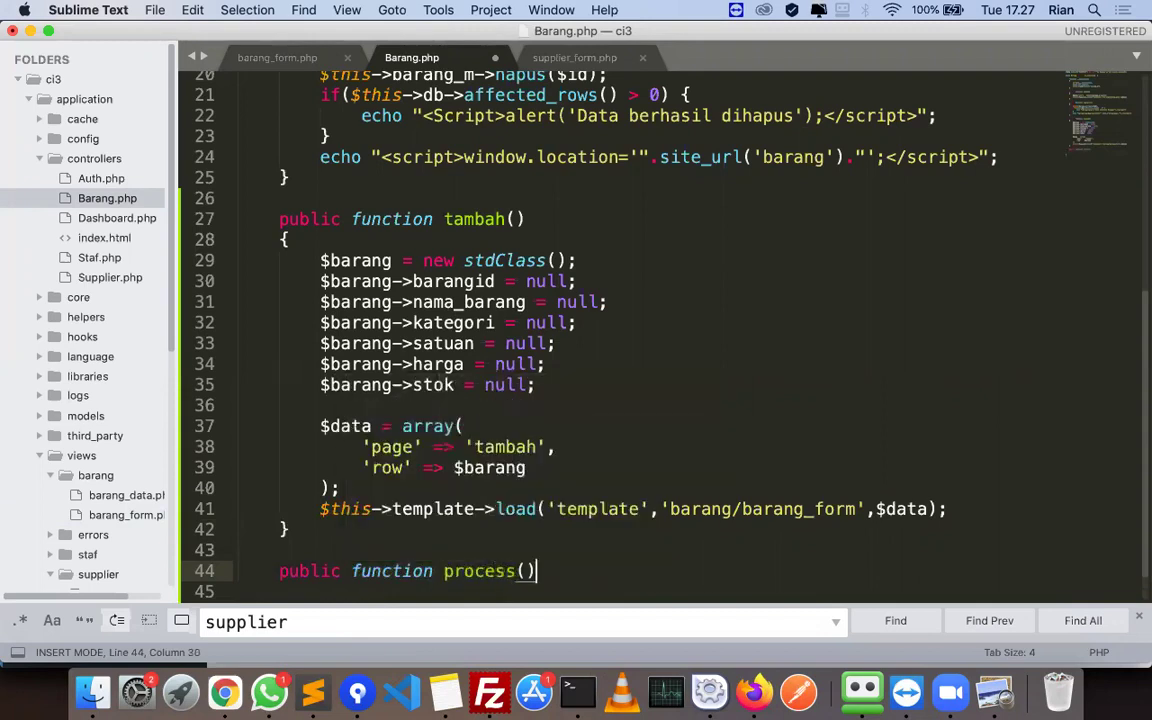
key(Down)
text({)
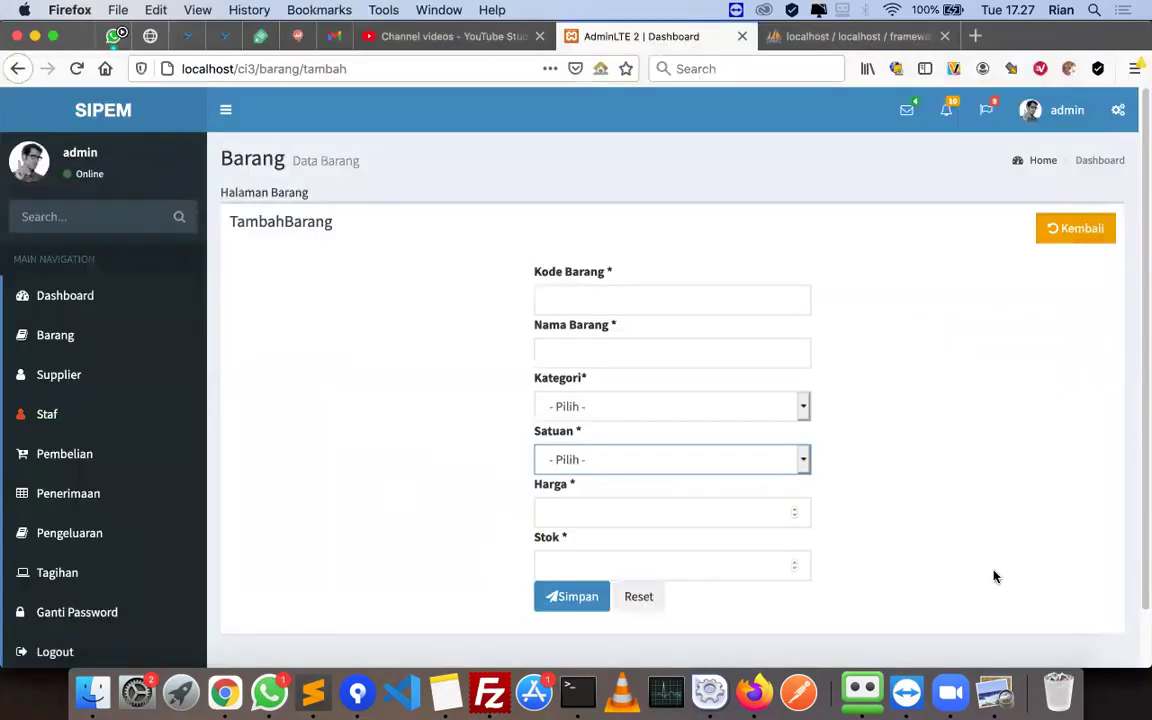
key(Return)
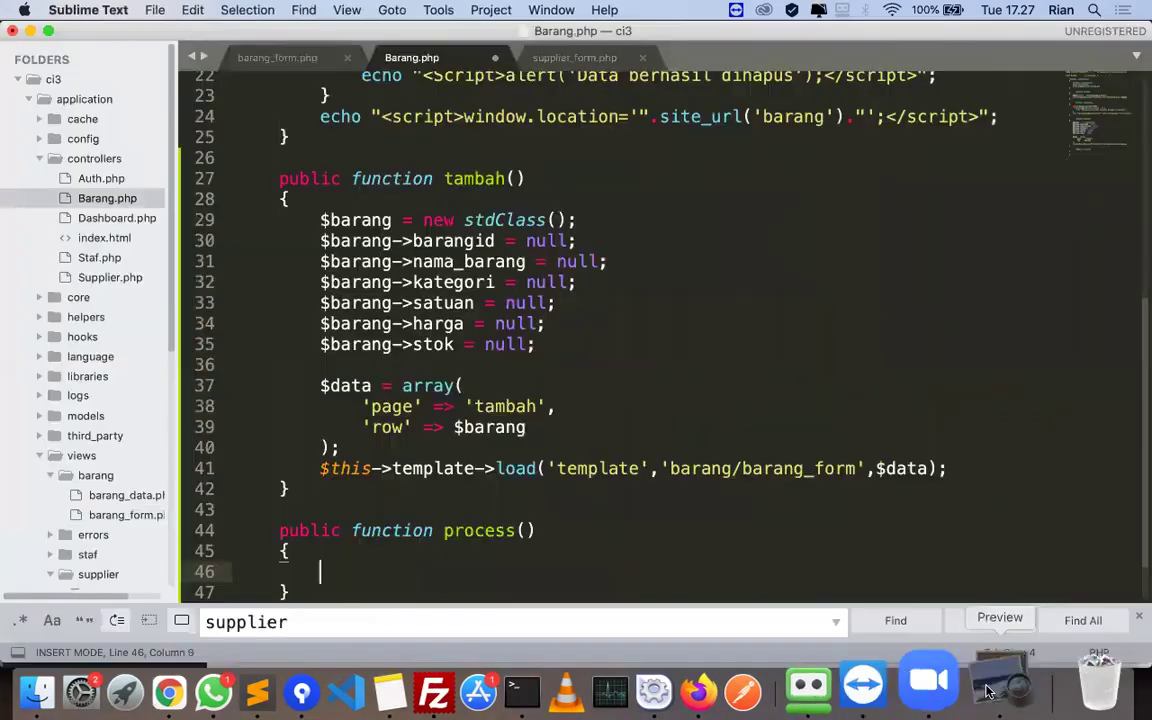
- Copy the $post line from the tutorial PDF into process()
click(987, 690)
scroll(476, 417, down, 2)
drag(476, 418, 783, 411)
key(super+c)
key(super+Tab)
key(super+v)
key(super+Tab)
key(super+Tab)
key(Return)
- Add the if(isset($_POST['tambah'])) check that calls $this->barang_m->tambah($post)
key(super+Tab)
scroll(438, 424, down, 2)
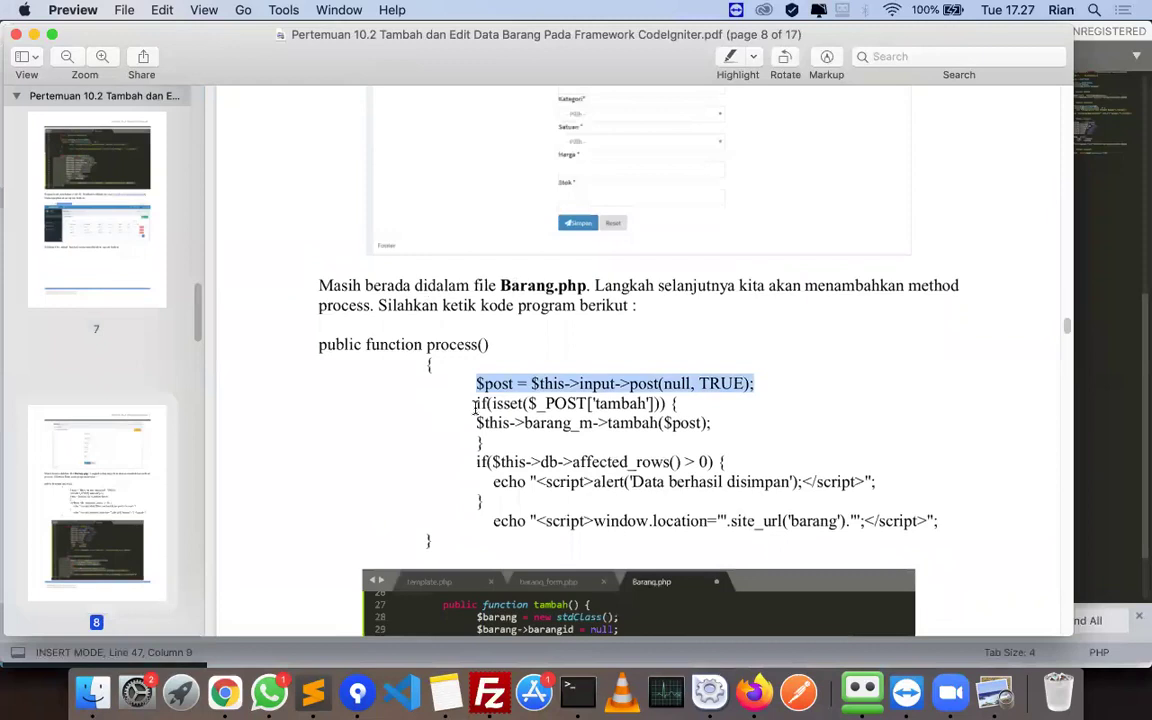
drag(476, 408, 801, 404)
key(super+c)
key(super+Tab)
key(super+v)
key(Return)
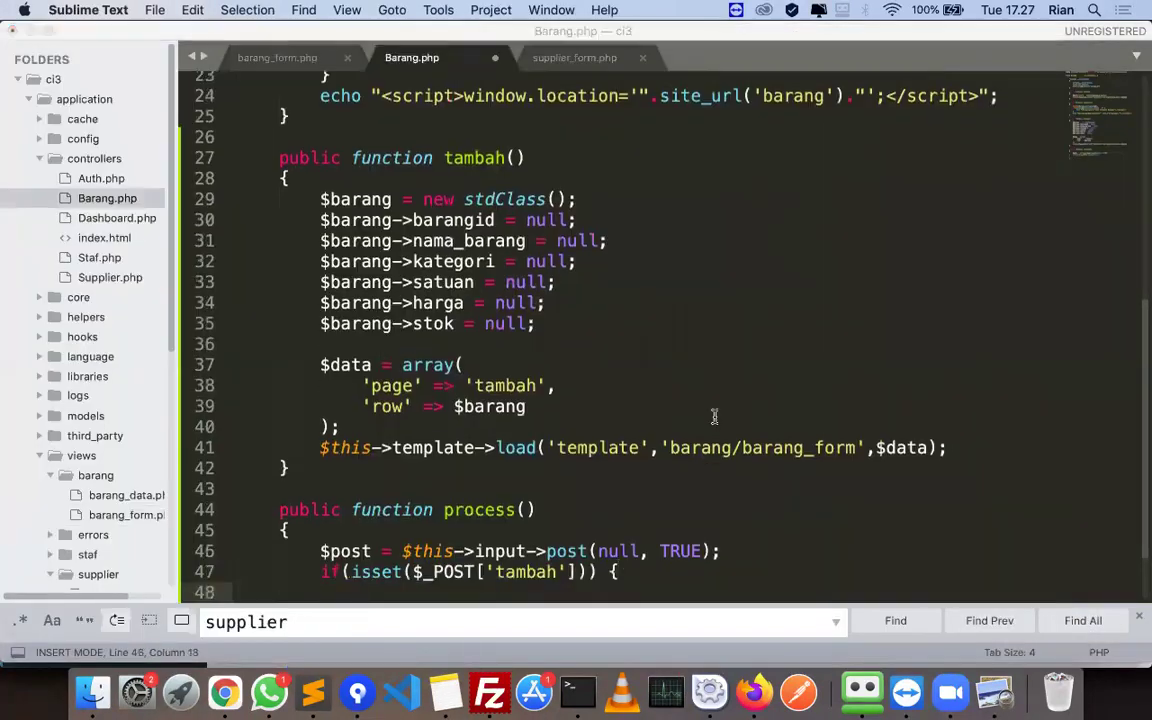
key(super+Tab)
drag(477, 422, 799, 420)
key(super+c)
key(super+Tab)
key(super+v)
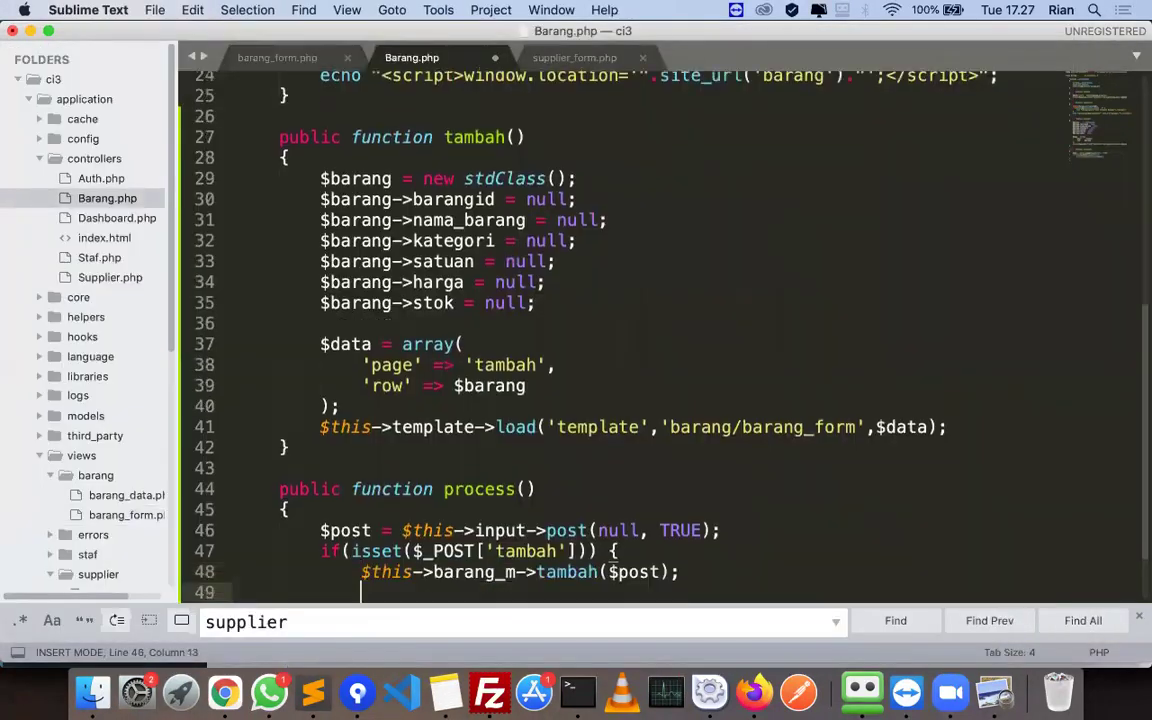
- Close the if block and add the affected_rows check from the PDF
key(super+Tab)
drag(451, 441, 486, 441)
key(super+c)
key(super+Tab)
key(super+v)
key(Return)
key(super+Tab)
scroll(476, 425, down, 1)
drag(476, 425, 797, 420)
key(super+c)
key(super+Tab)
key(super+v)
key(Return)
- Add the 'Data berhasil disimpan' alert echo and close the affected_rows block
key(super+Tab)
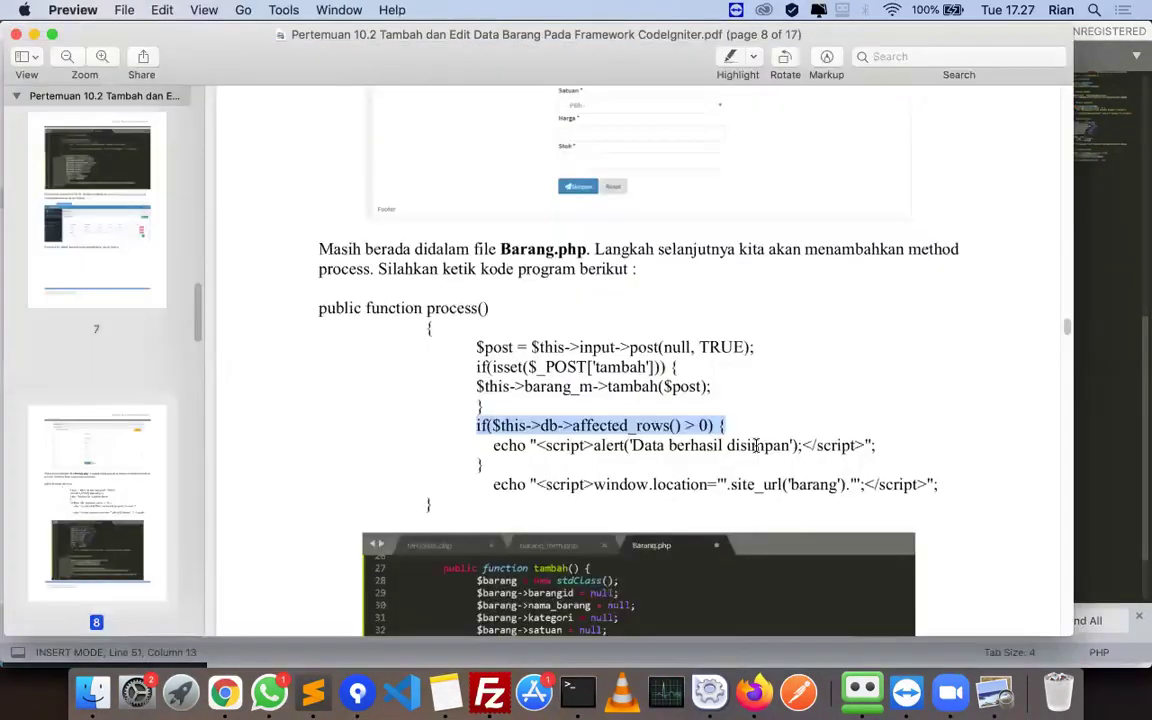
drag(490, 445, 889, 442)
key(super+c)
key(super+Tab)
key(super+v)
key(Return)
- Add the window.location redirect to barang and save Barang.php
key(super+Tab)
key(super+Tab)
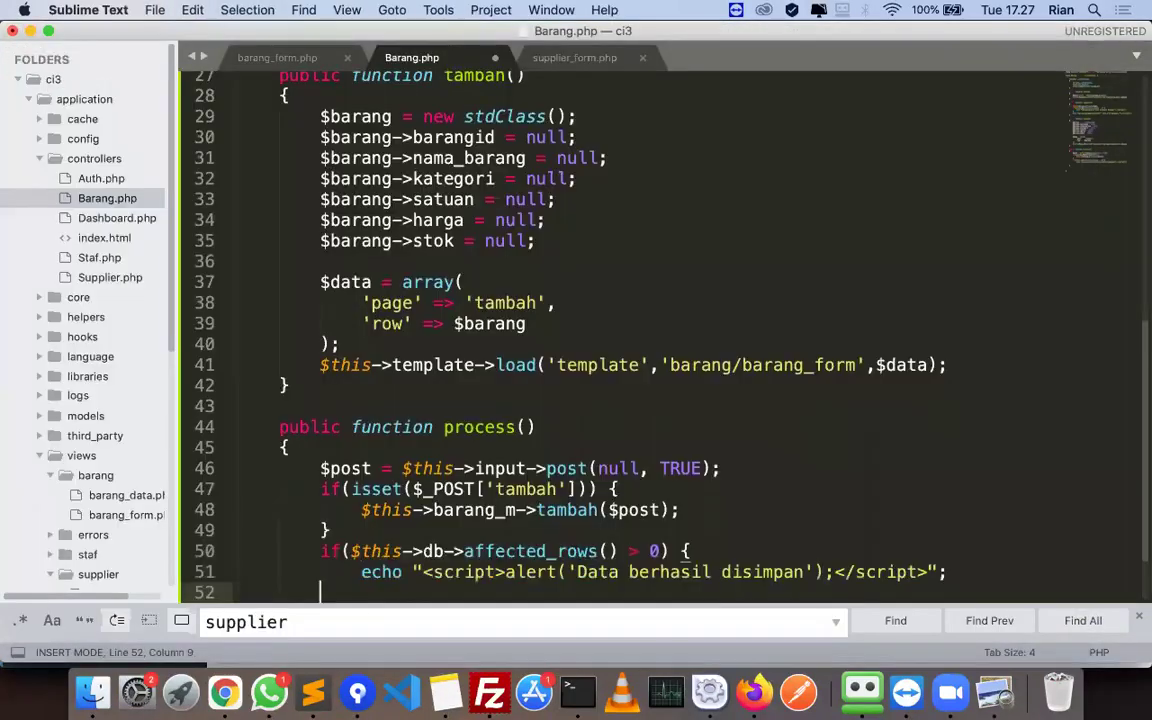
text(})
key(Return)
key(super+Tab)
drag(490, 484, 972, 476)
key(super+c)
key(super+Tab)
key(super+v)
scroll(466, 455, down, 2)
key(super+Tab)
key(super+Tab)
key(super+s)
click(630, 464)
key(super+Tab)
scroll(594, 409, down, 10)
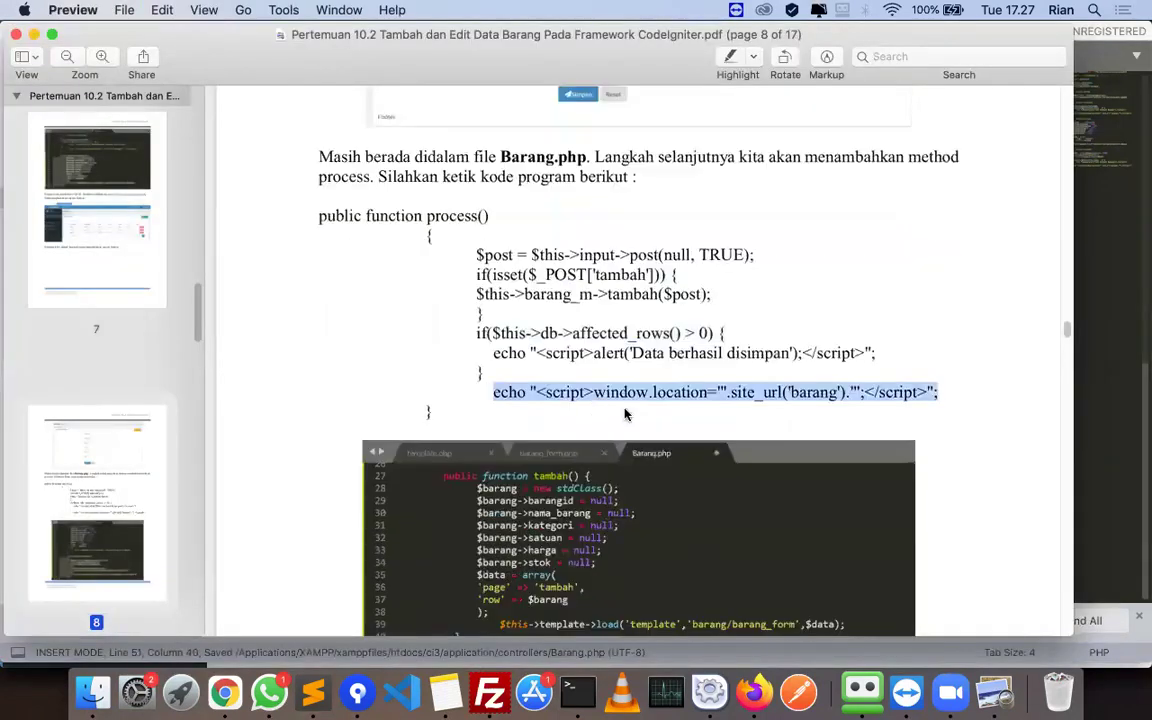
key(super+Tab)
key(super+Tab)
- Open the Barang_m.php model from the models folder
scroll(614, 430, down, 4)
scroll(614, 430, down, 2)
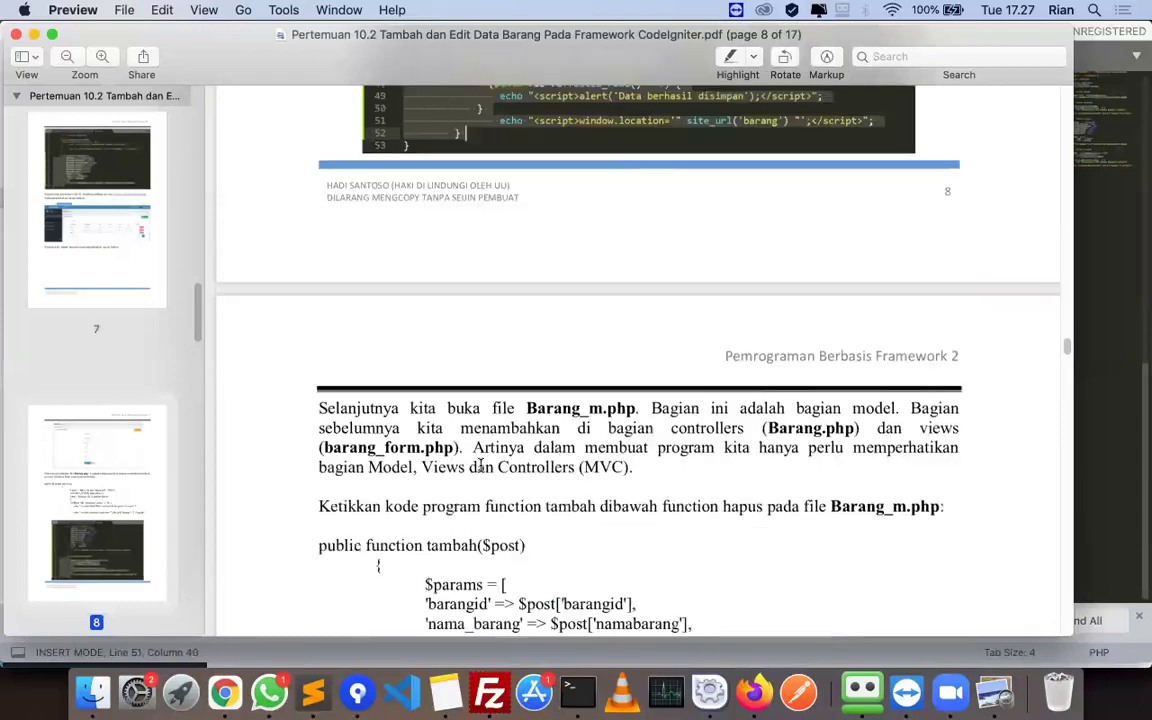
scroll(540, 432, down, 3)
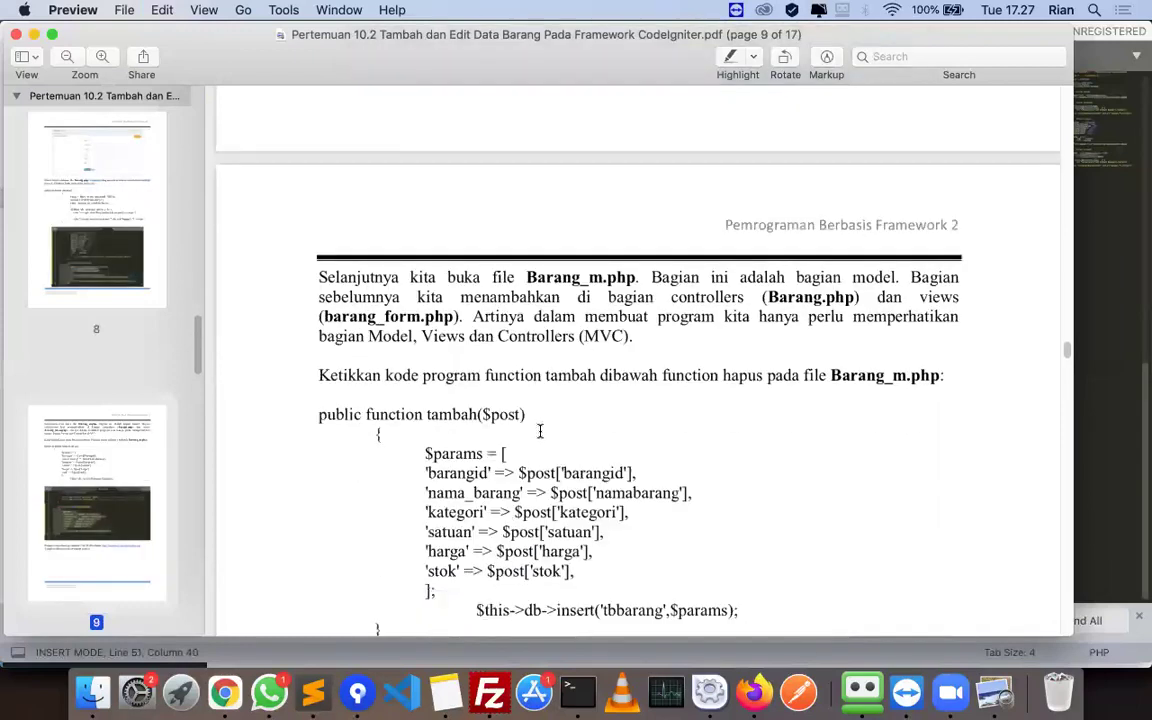
key(super+Tab)
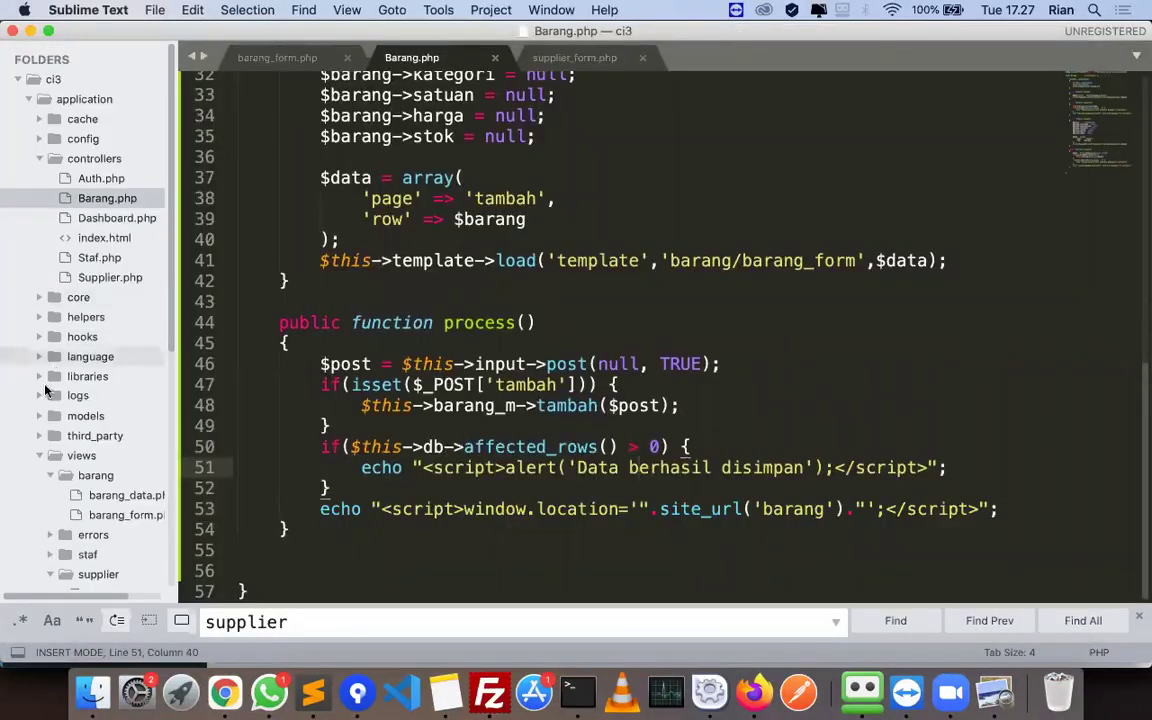
click(40, 416)
click(100, 436)
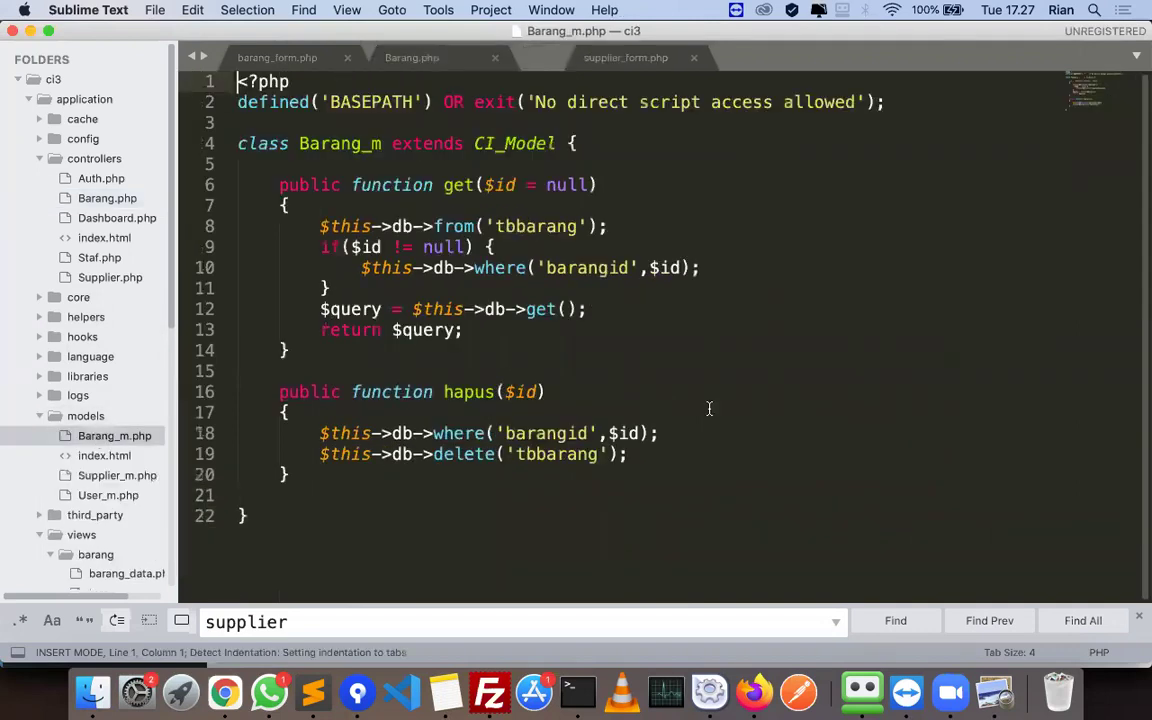
- Add public function tambah($post) with an opening brace after hapus() in Barang_m.php
key(super+Tab)
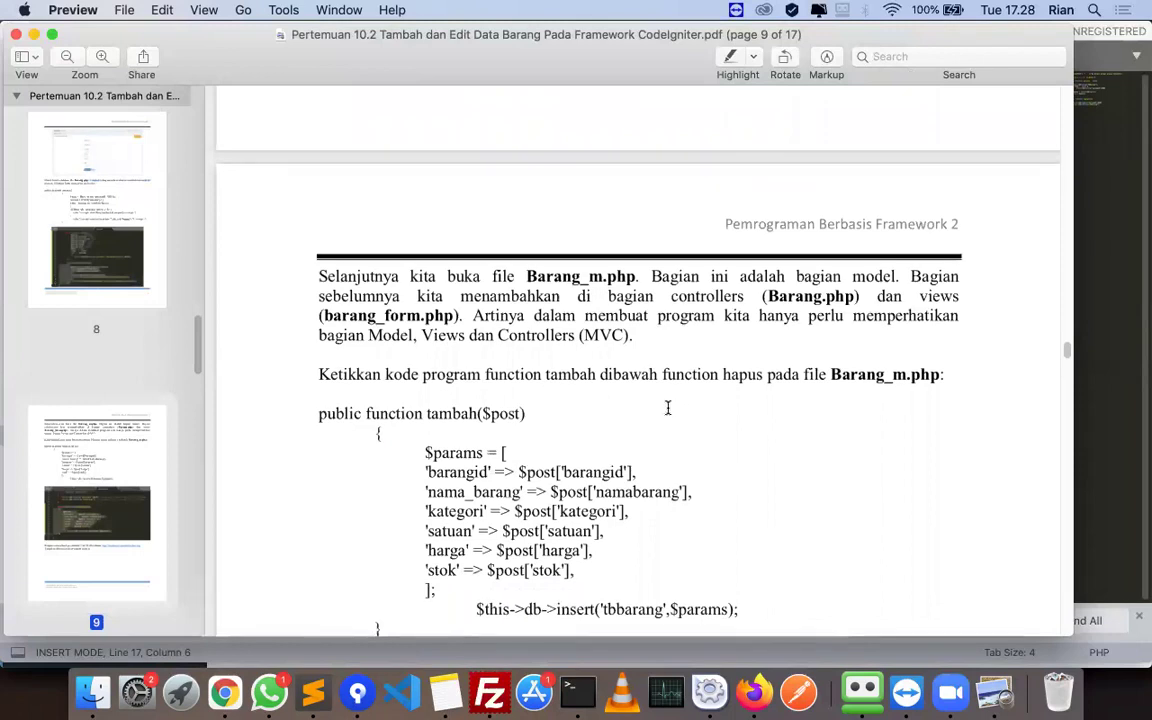
scroll(668, 408, down, 3)
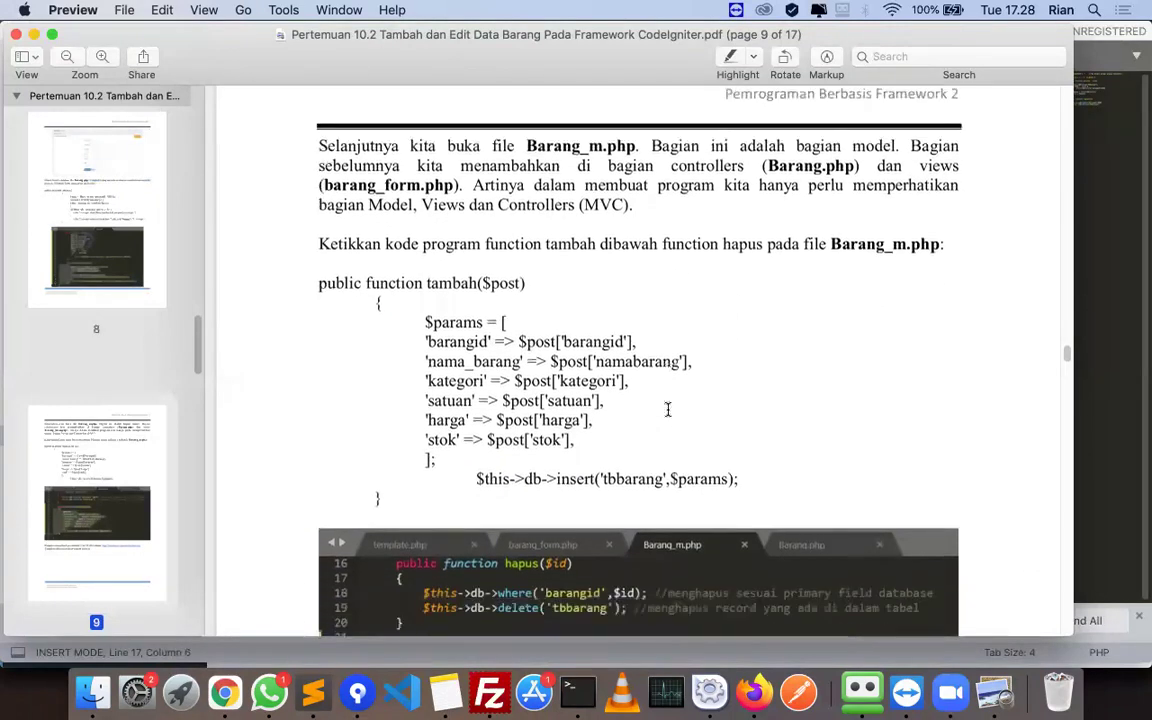
scroll(668, 408, down, 1)
triple_click(383, 243)
key(super+c)
key(super+Tab)
click(286, 474)
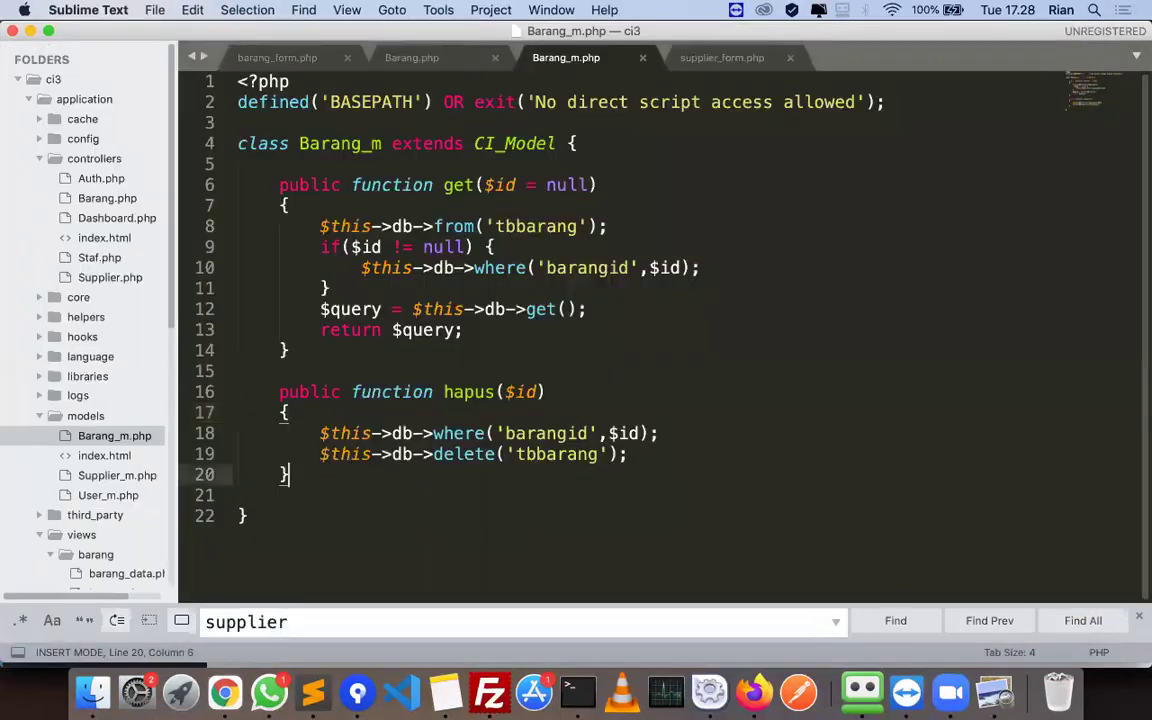
key(Return)
key(Return)
key(super+v)
key(Return)
text({)
key(Return)
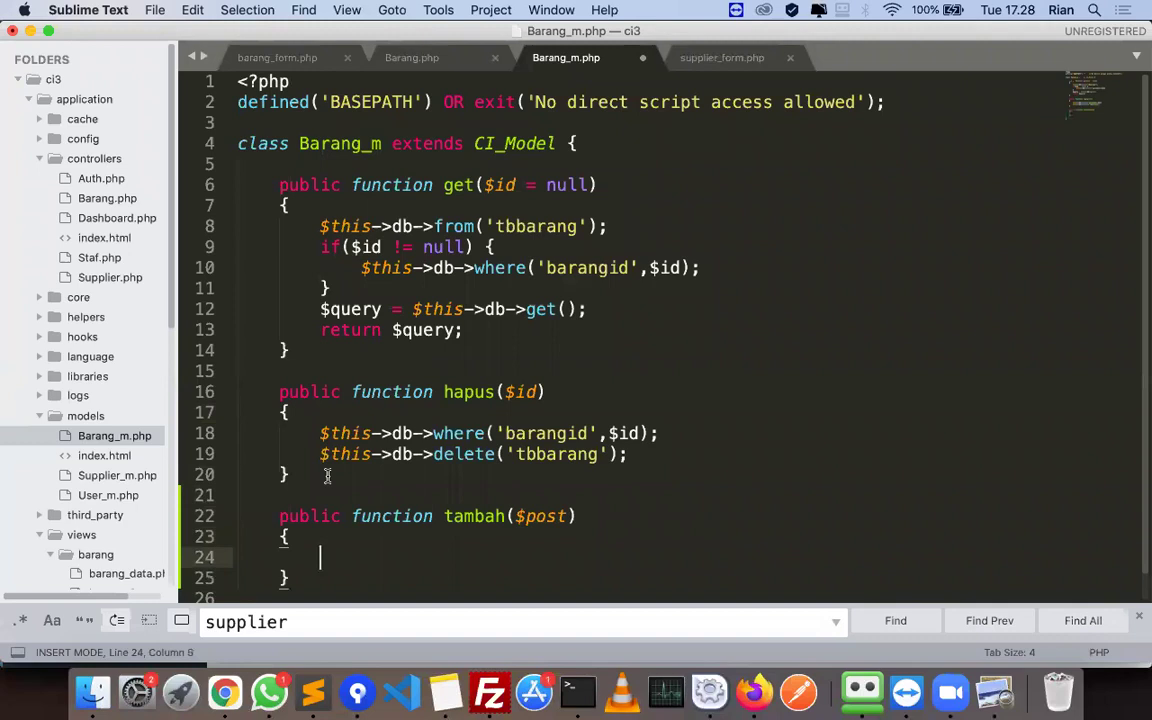
- Paste the $params array block from the PDF into tambah()
key(super+Tab)
drag(420, 283, 436, 418)
key(super+c)
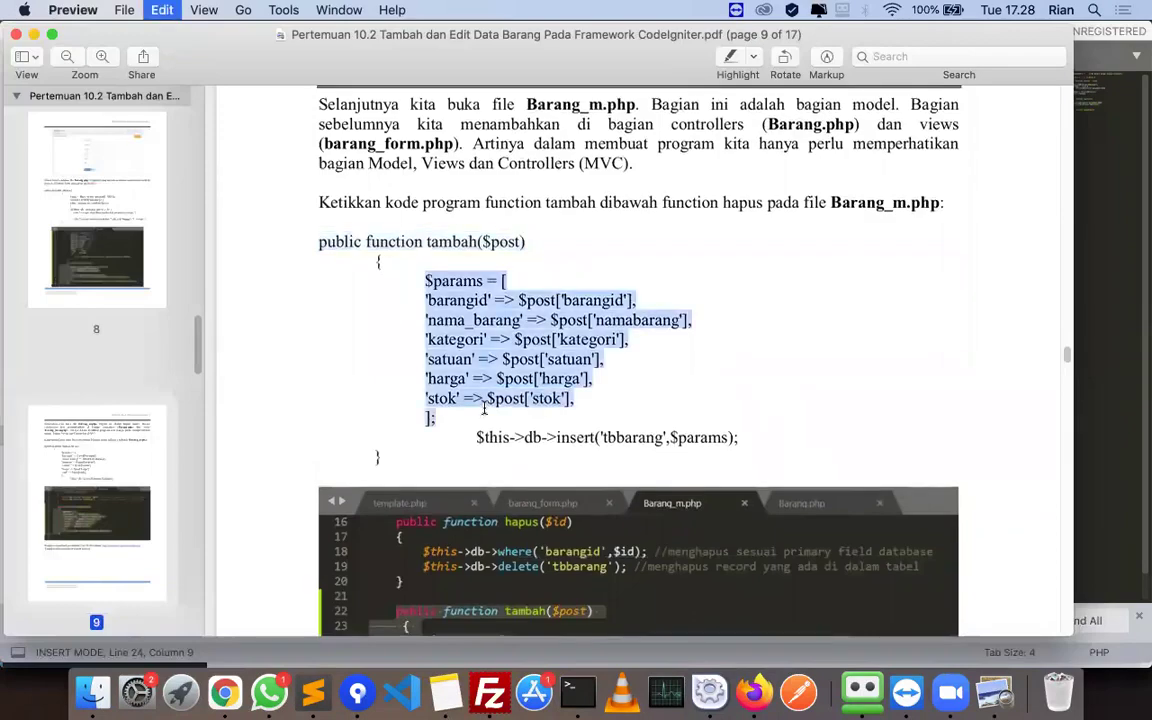
key(super+Tab)
key(super+v)
scroll(419, 466, down, 1)
- Indent the barangid entry and put nama_barang and kategori on their own lines
click(240, 427)
key(Tab)
key(Tab)
key(Tab)
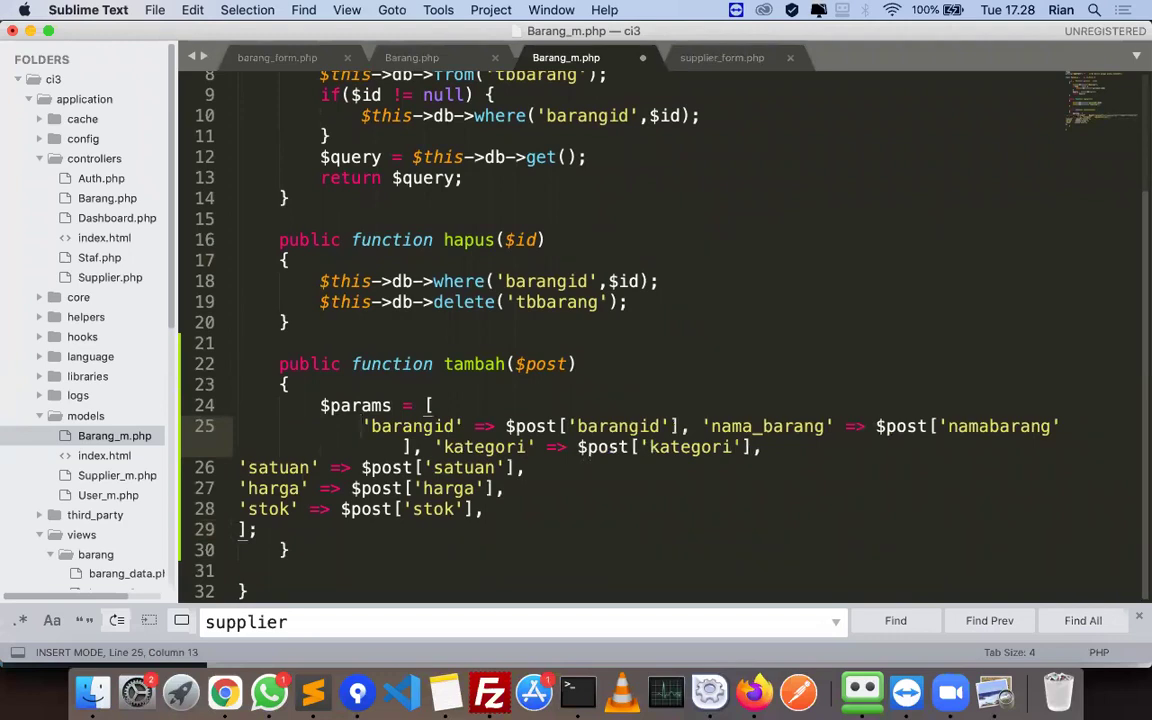
click(702, 427)
key(Return)
click(753, 447)
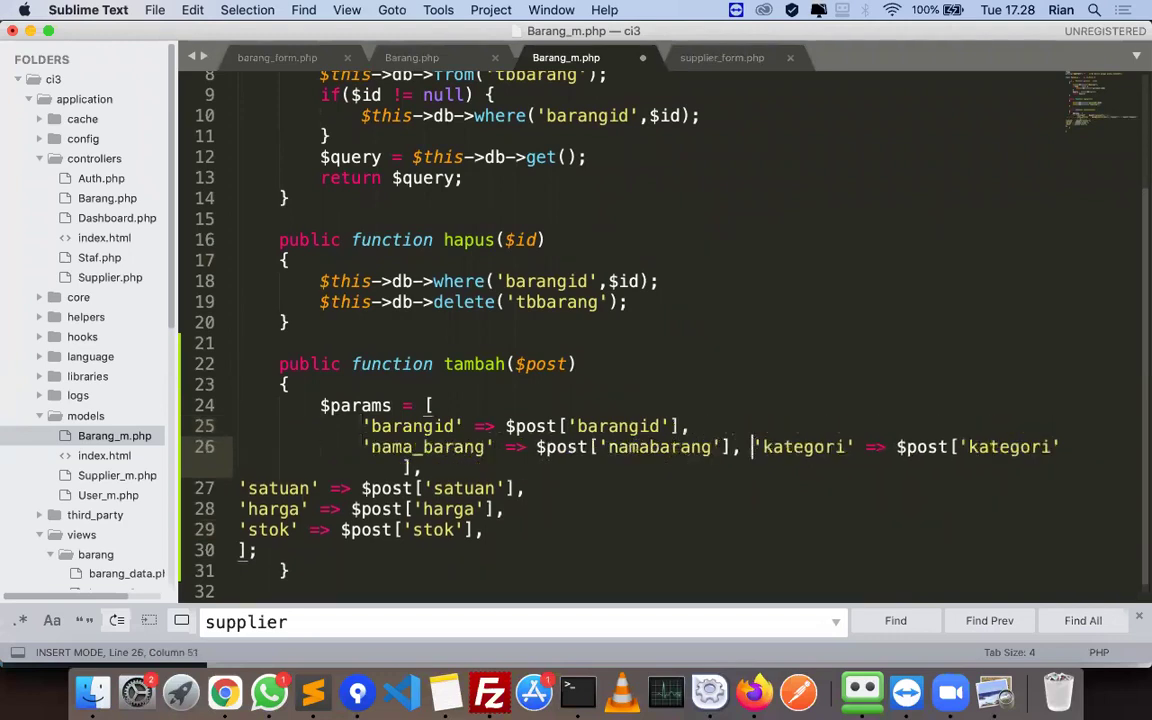
key(Return)
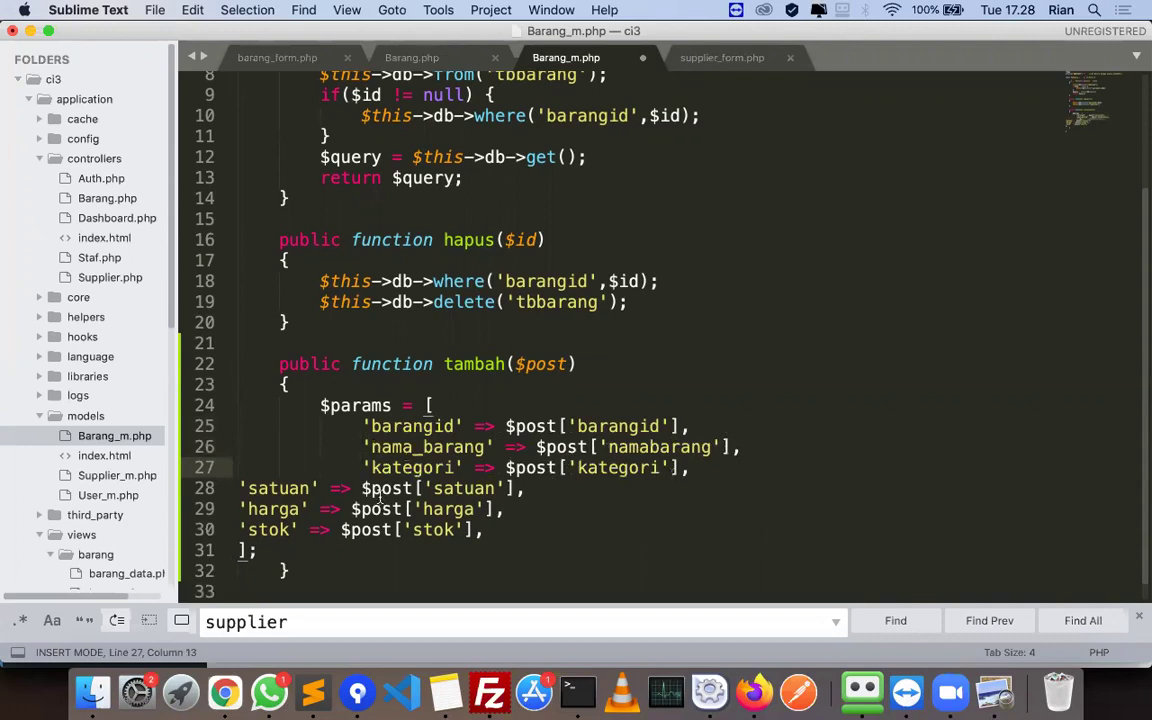
- Align satuan, harga and stok under kategori, fix the '];' indentation, and save
drag(484, 530, 238, 488)
key(Tab)
key(Tab)
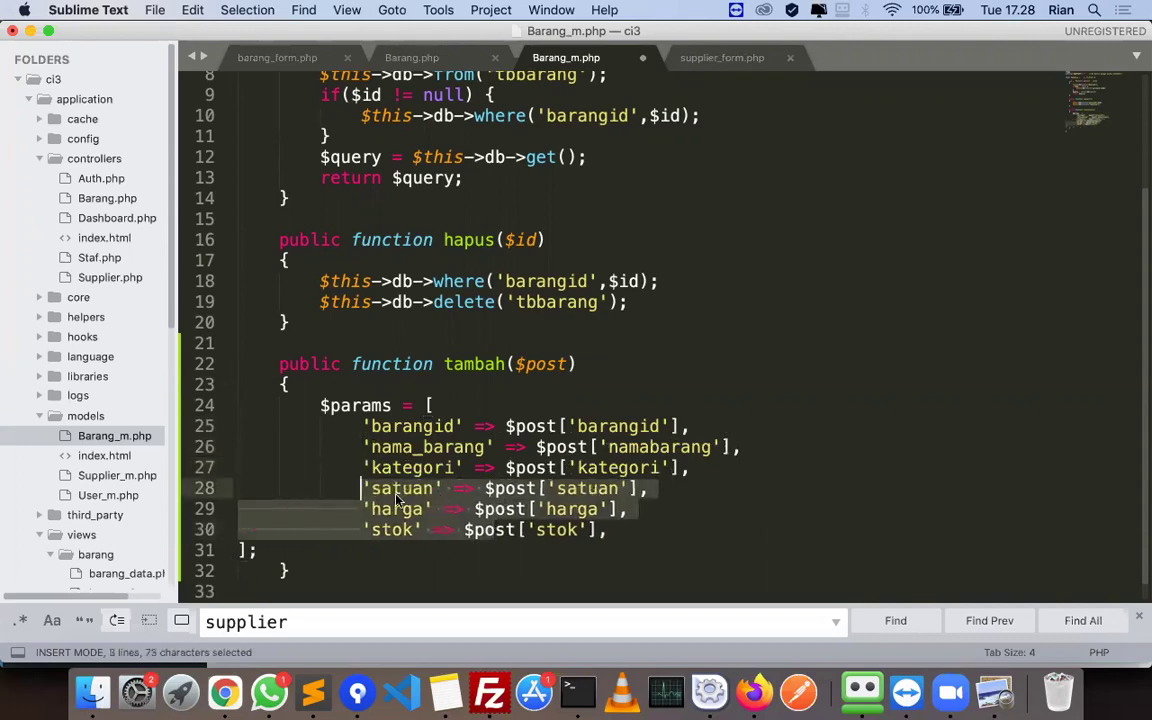
click(240, 550)
key(Tab)
key(Tab)
key(Tab)
key(shift+Tab)
scroll(292, 545, down, 1)
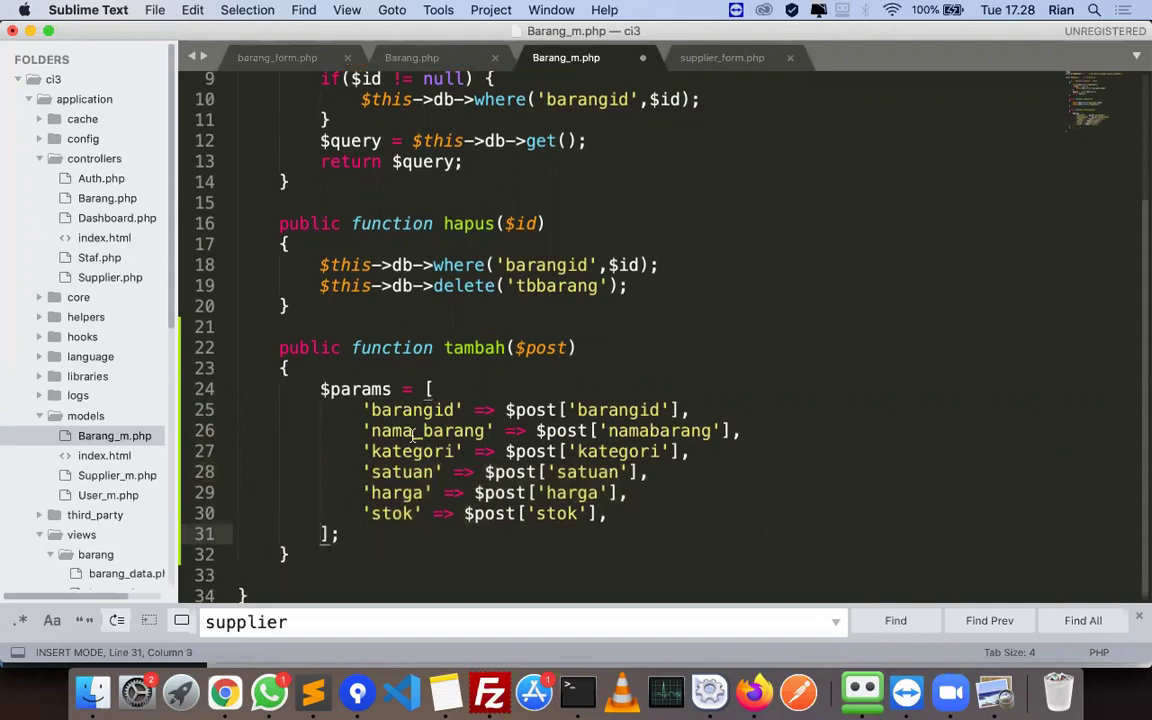
double_click(400, 409)
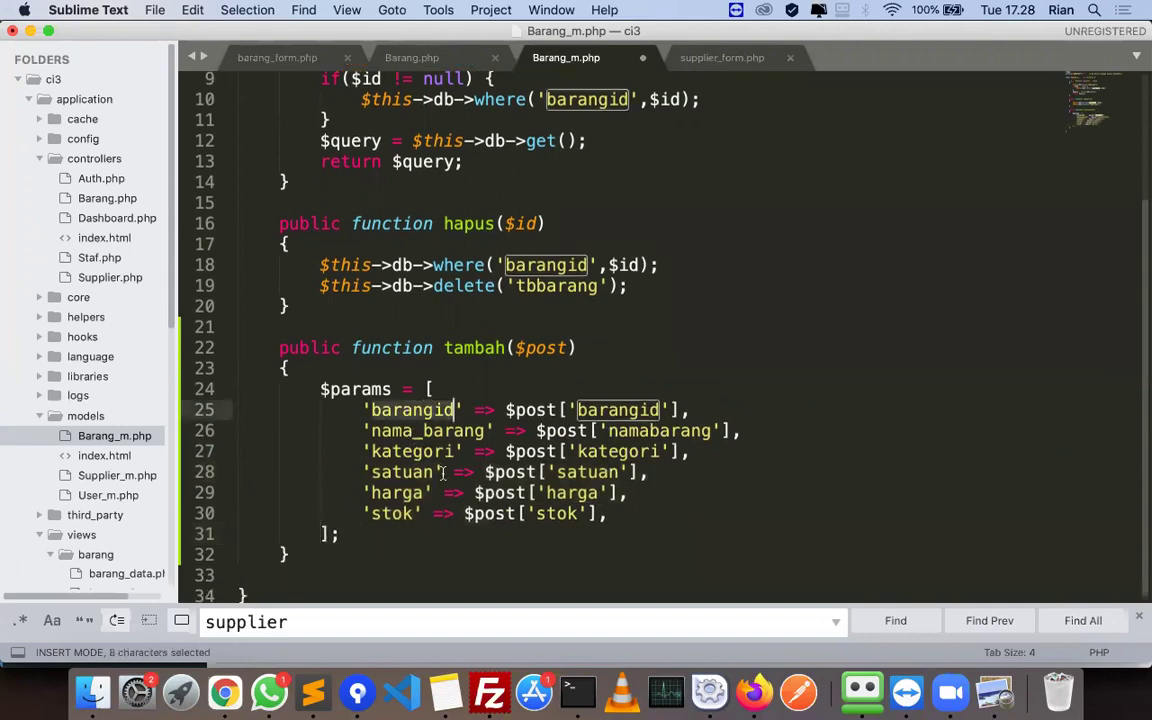
click(418, 493)
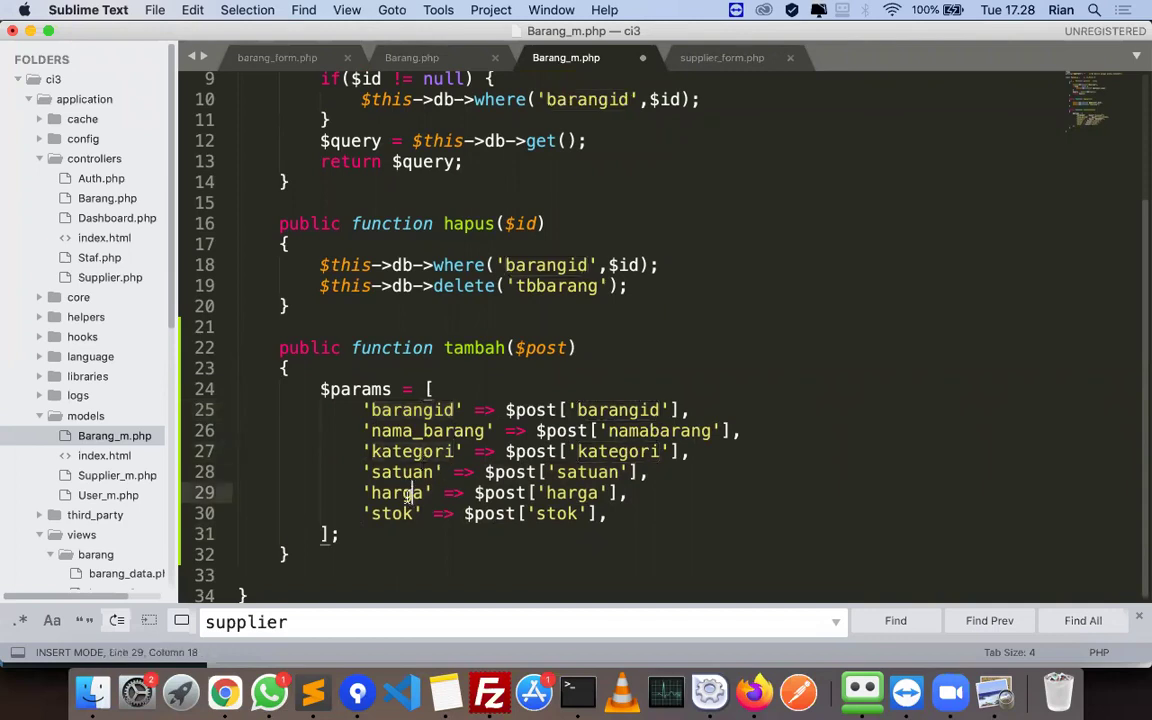
key(super+s)
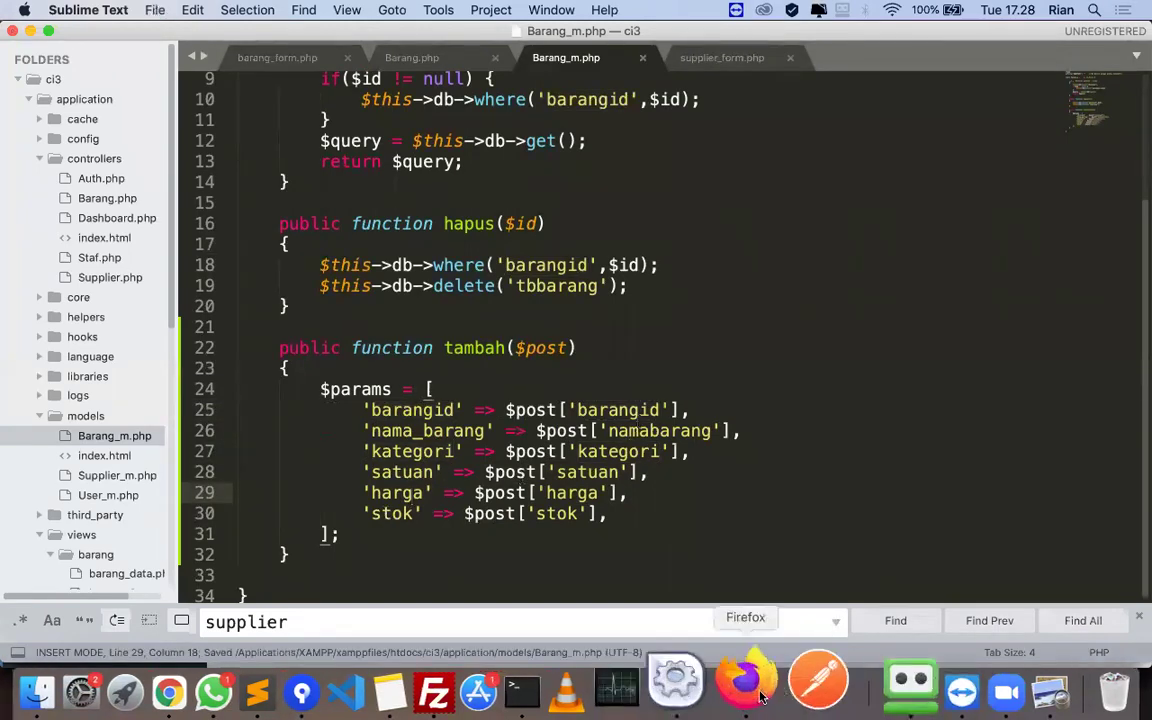
click(754, 692)
- Add $this->db->insert('tbbarang',$params); after the $params array and save Barang_m.php
click(631, 308)
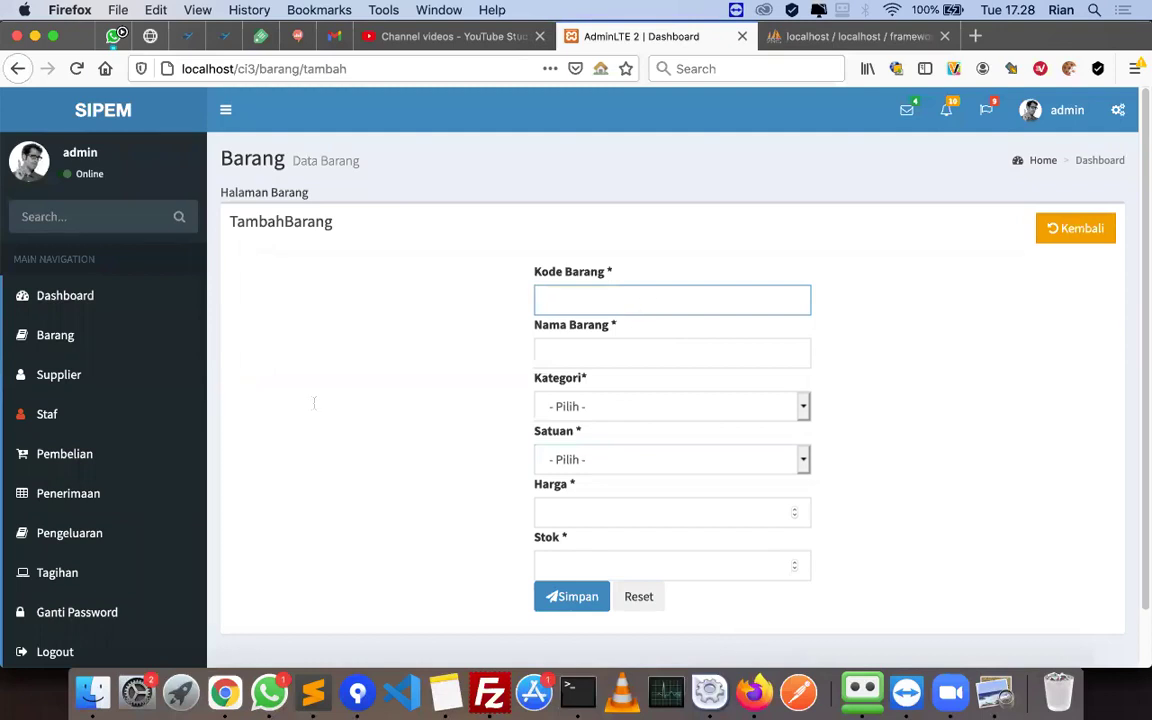
key(super+Tab)
click(356, 536)
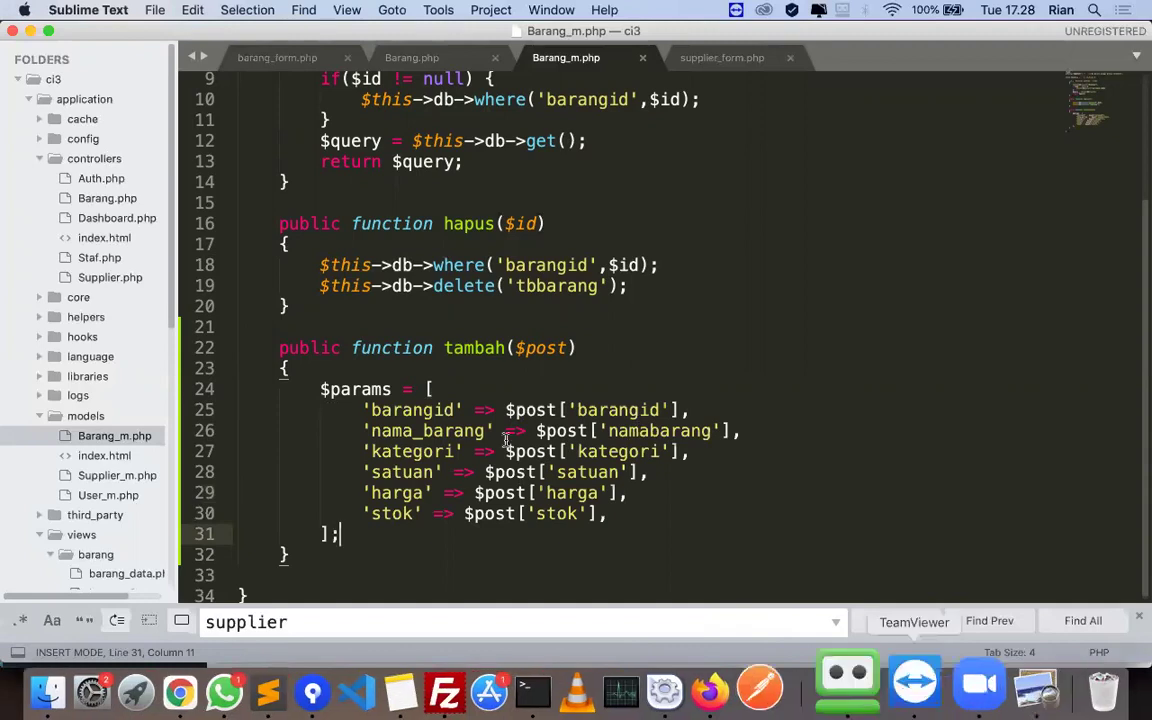
key(super+Tab)
click(820, 432)
drag(476, 430, 754, 430)
key(super+c)
key(super+Tab)
key(Return)
key(Return)
key(super+v)
key(super+s)
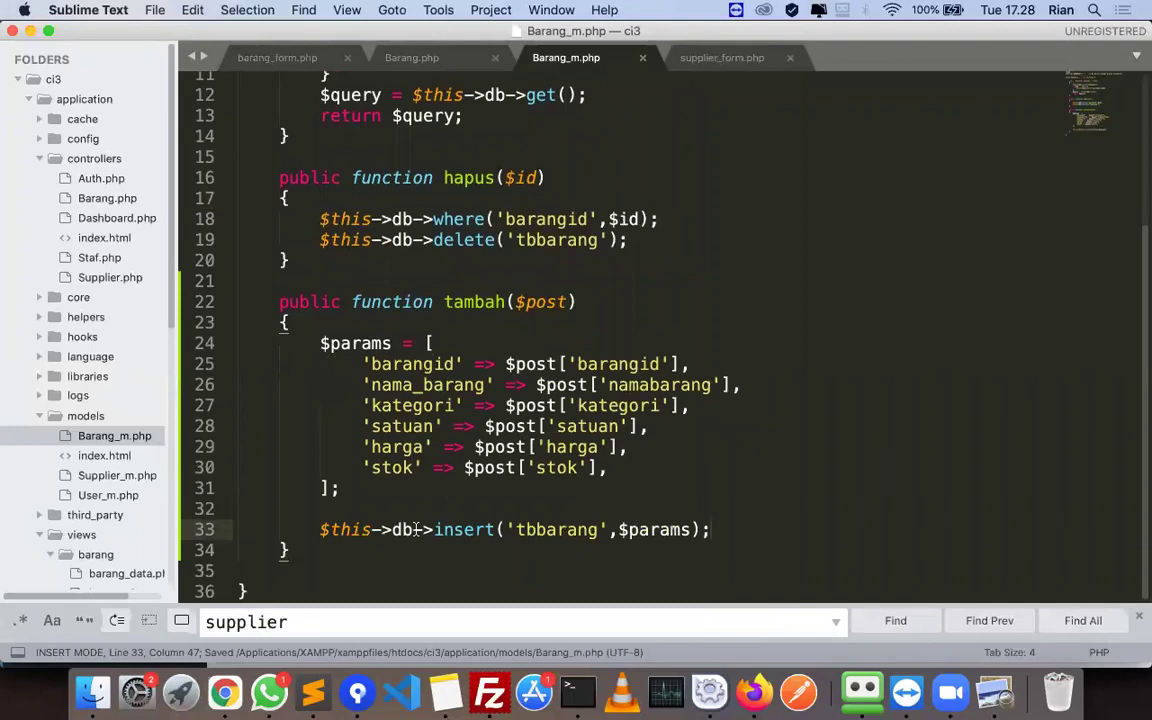
- Check the tbbarang table name against the PDF and re-save Barang_m.php
key(super+Tab)
key(super+Tab)
double_click(548, 530)
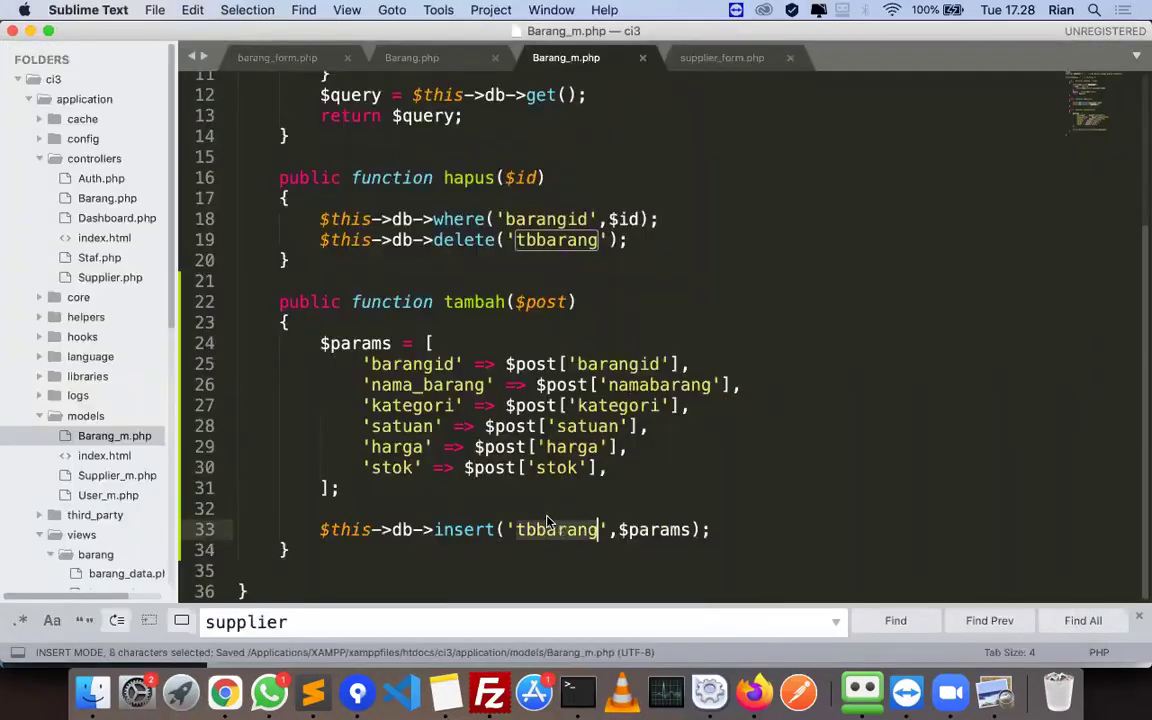
key(super+Tab)
scroll(588, 497, down, 5)
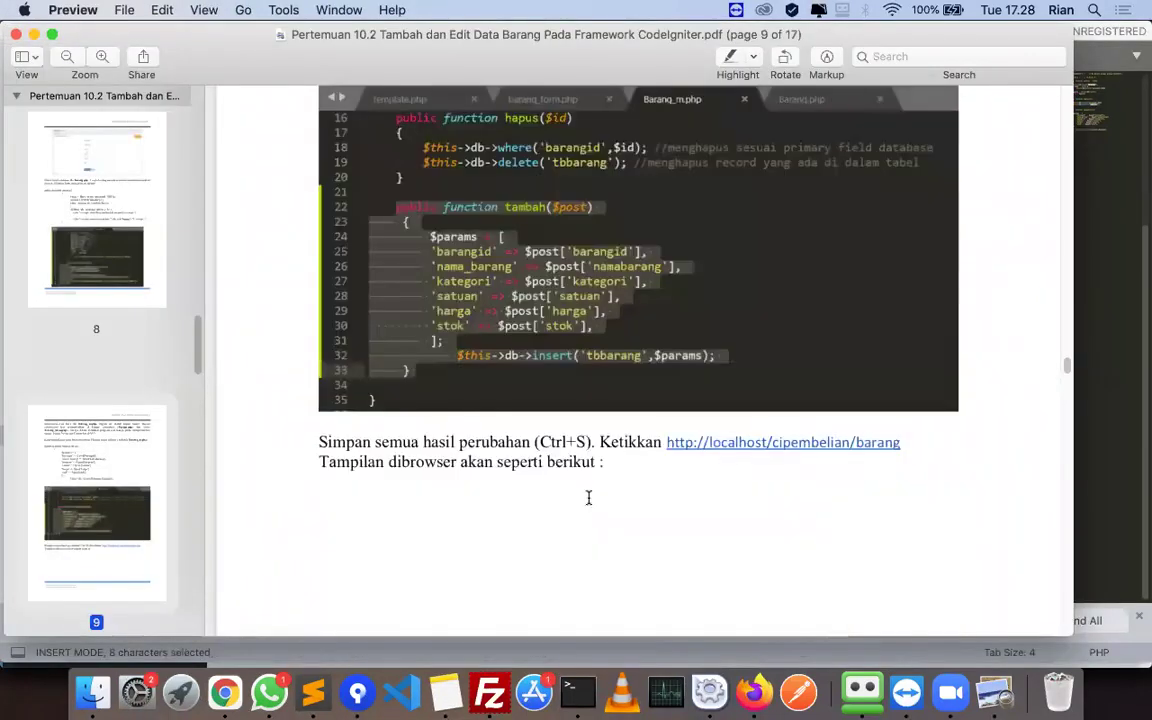
scroll(588, 497, down, 8)
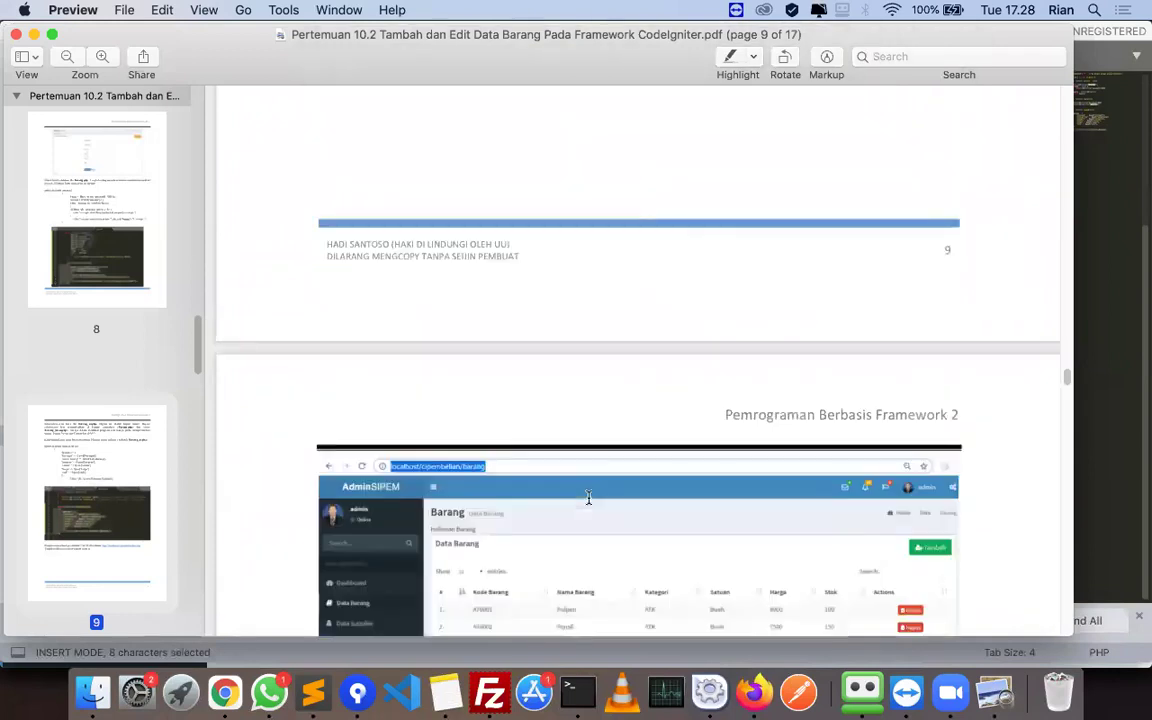
scroll(594, 489, down, 3)
key(super+Tab)
click(720, 405)
key(super+s)
- Reload SIPEM and copy the existing item code AT001 from the Data Barang list
click(755, 692)
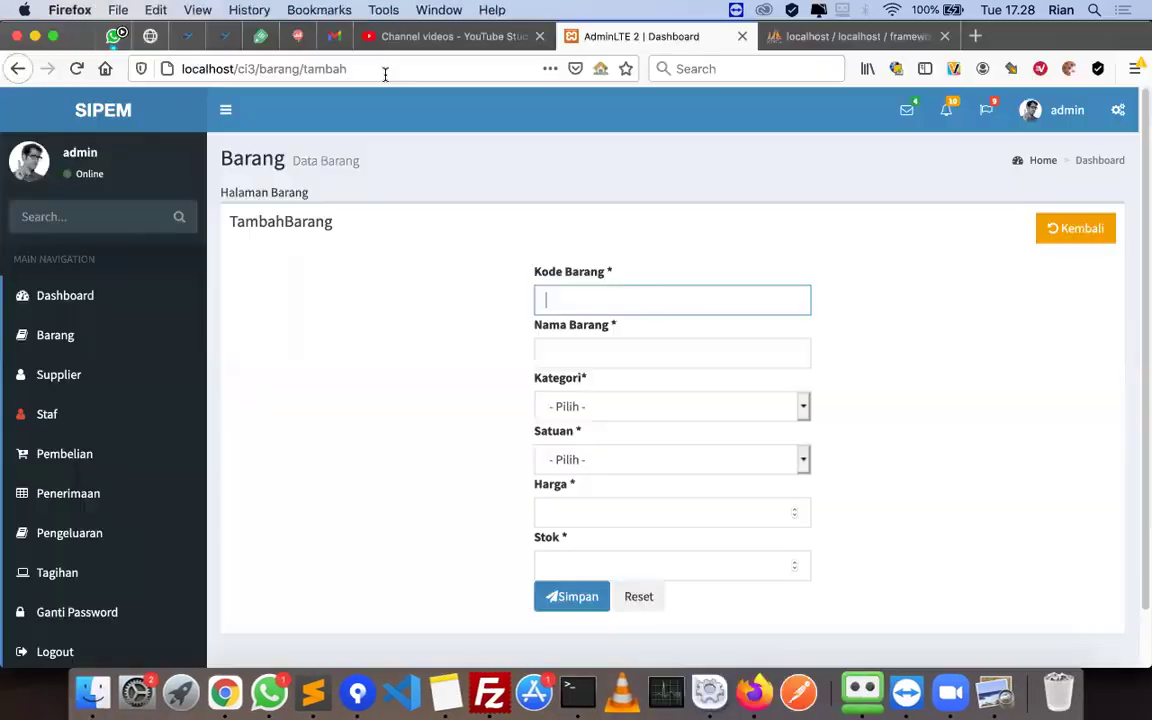
click(385, 75)
key(Return)
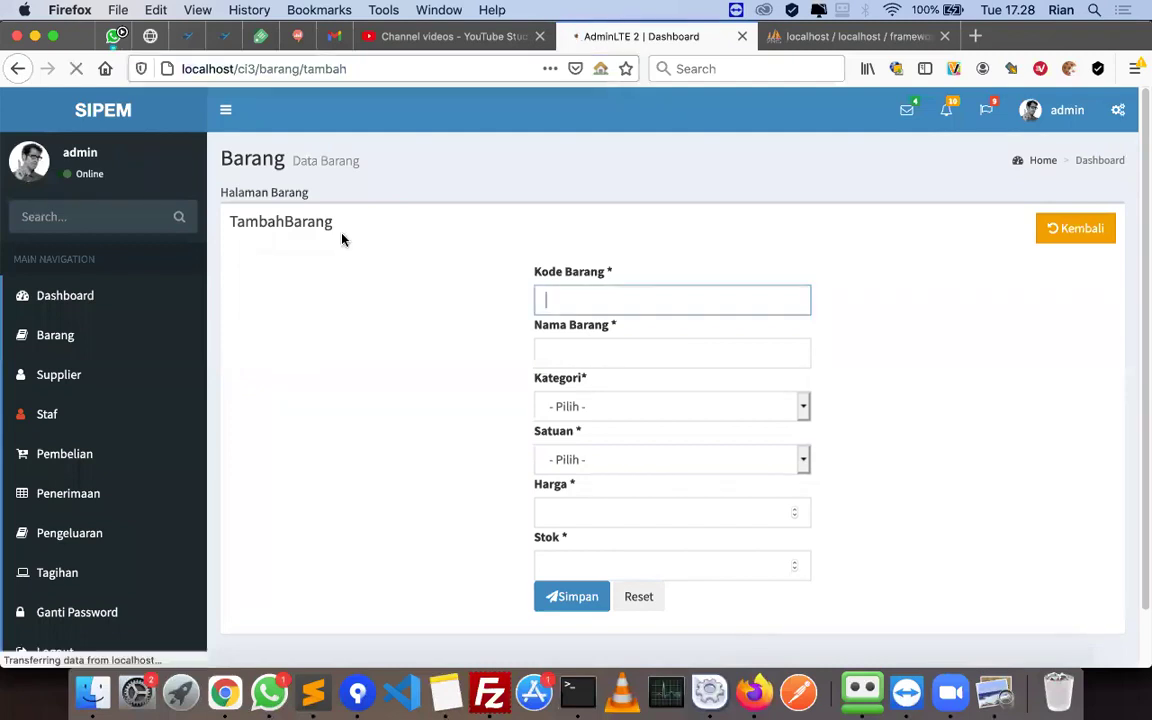
click(60, 336)
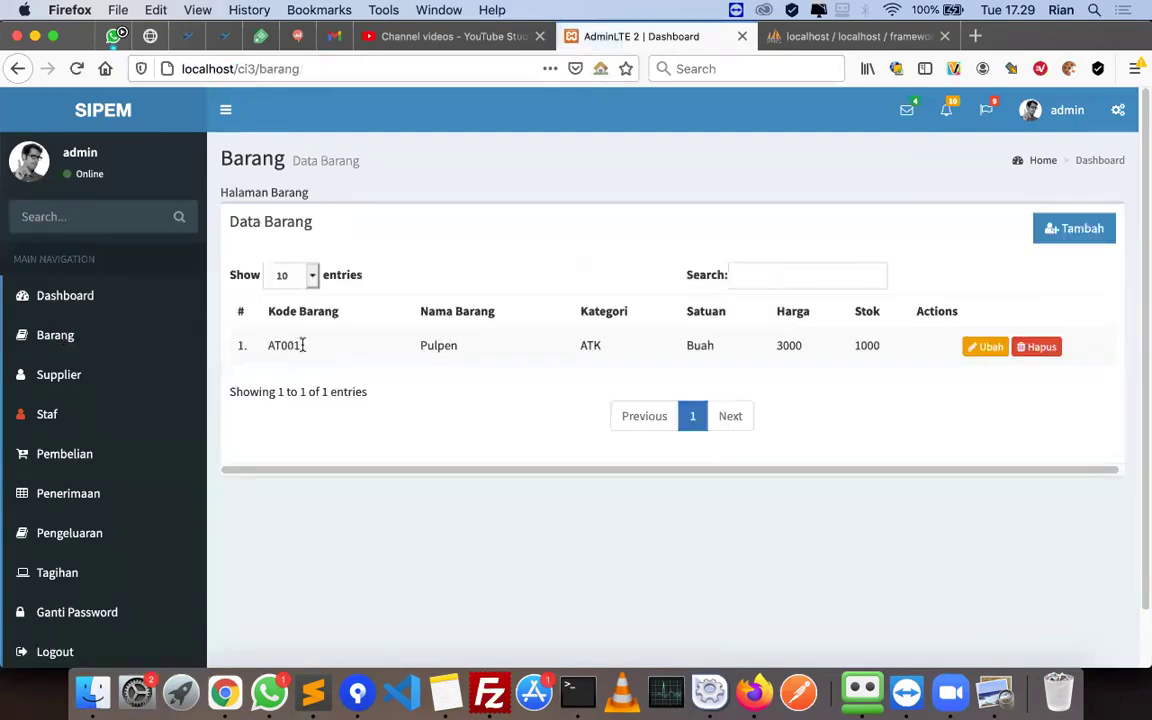
double_click(302, 345)
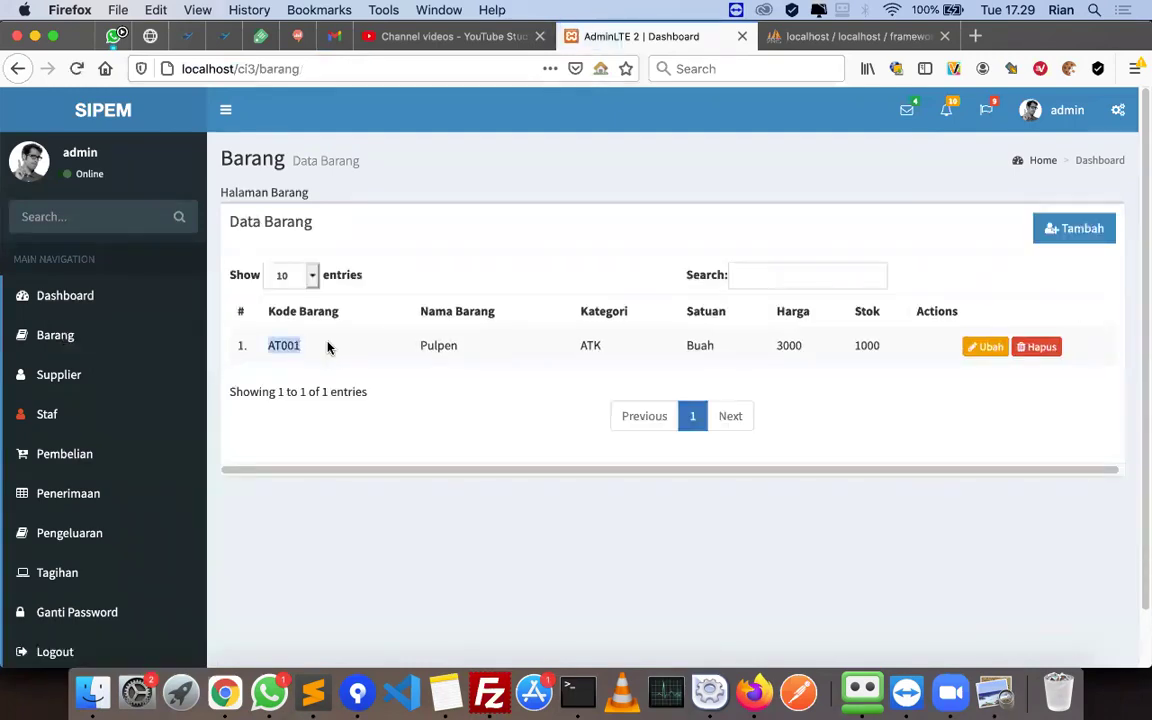
- Start a Tambah Barang entry with code AT002, name Penghapus and category ATK
click(1067, 238)
click(635, 301)
key(ctrl+v)
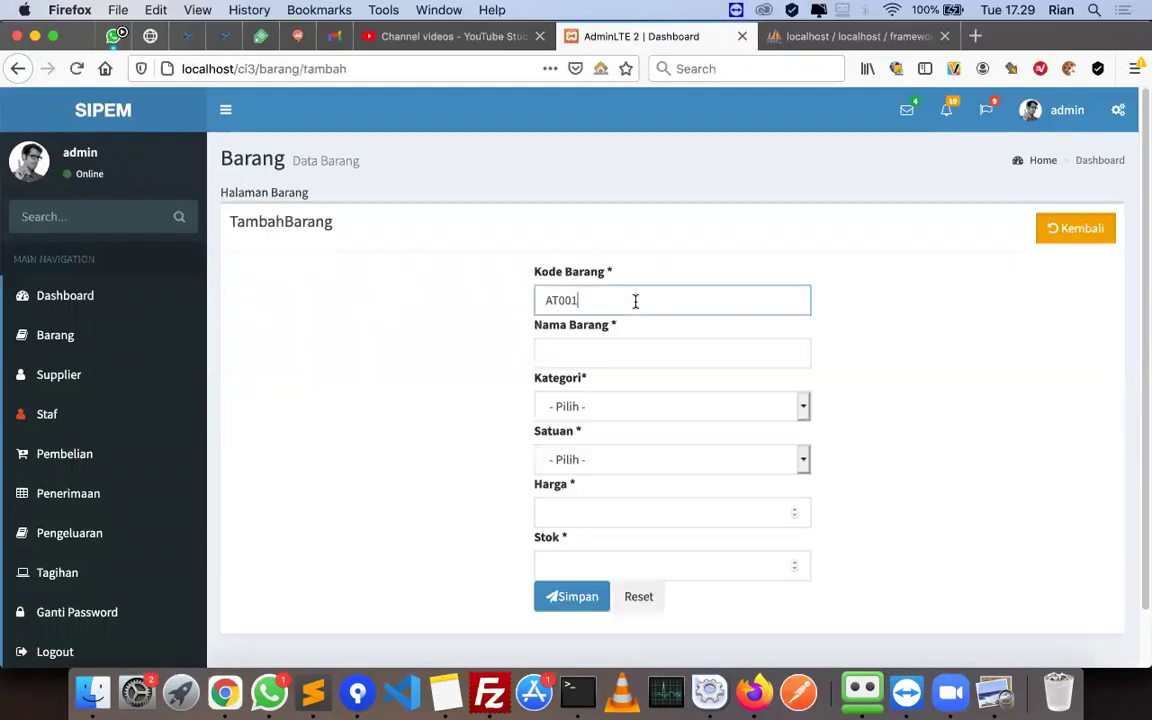
key(Tab)
text(Penghapus)
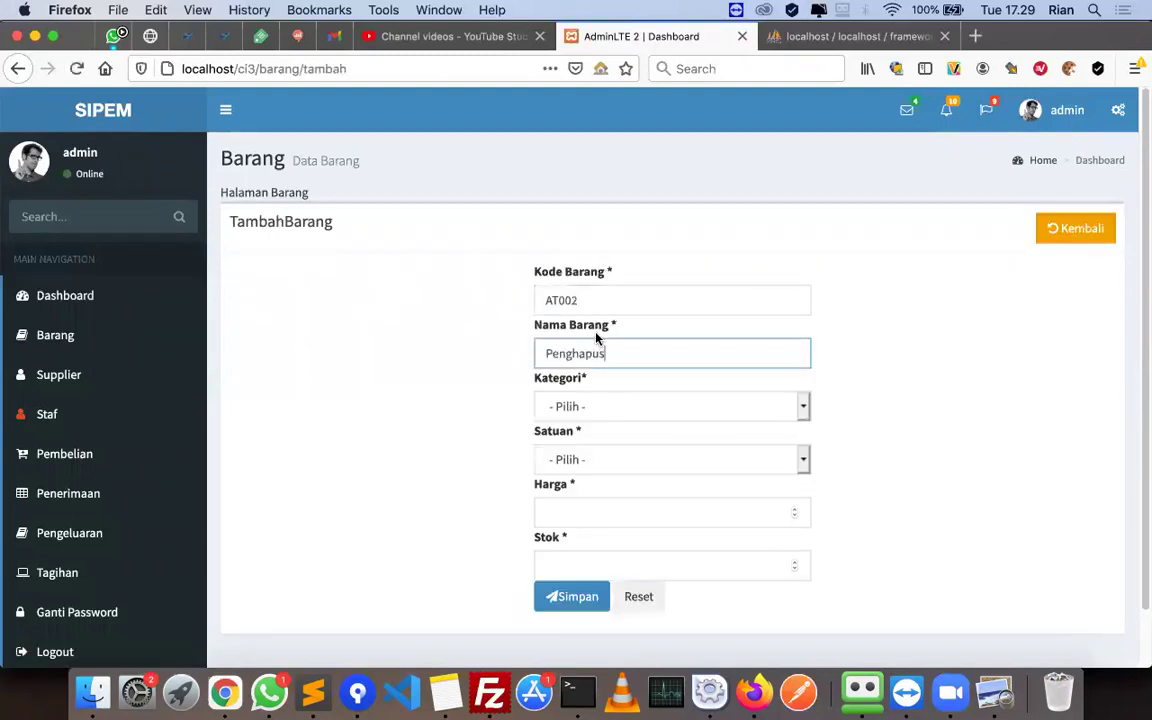
click(587, 401)
click(596, 434)
click(597, 400)
click(597, 384)
- Set unit Buah, price 1000 and stock 100, then submit the new item
click(600, 461)
click(596, 472)
click(581, 510)
text(1000)
key(Tab)
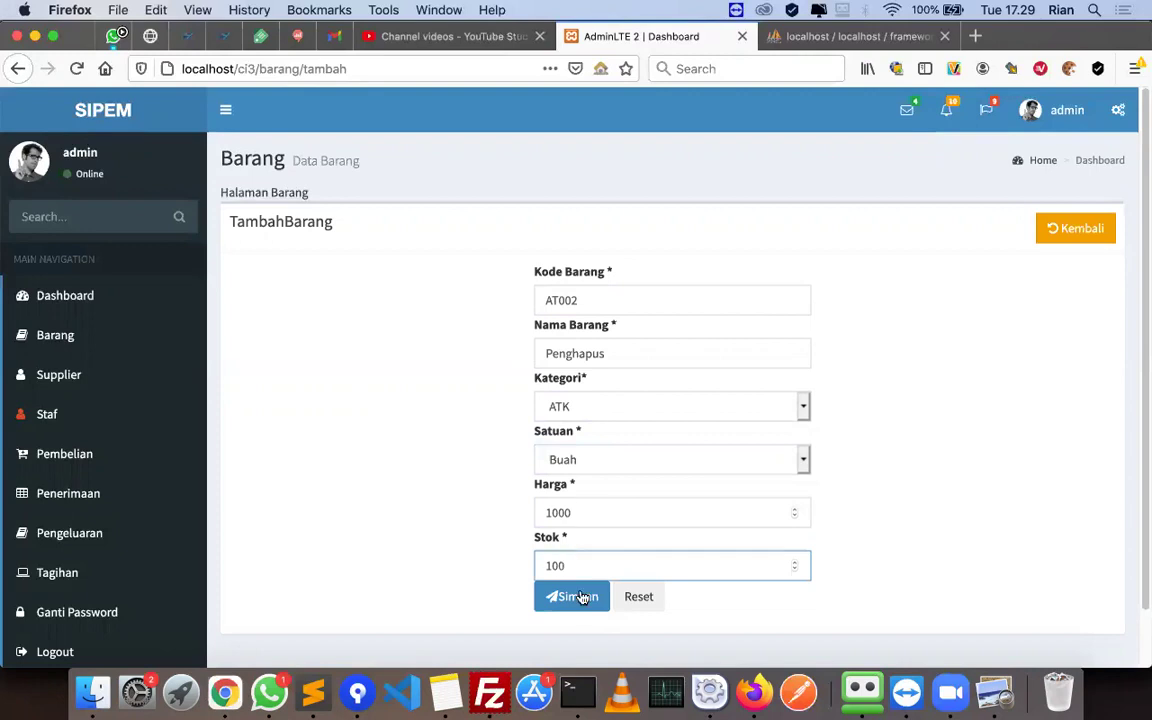
click(578, 596)
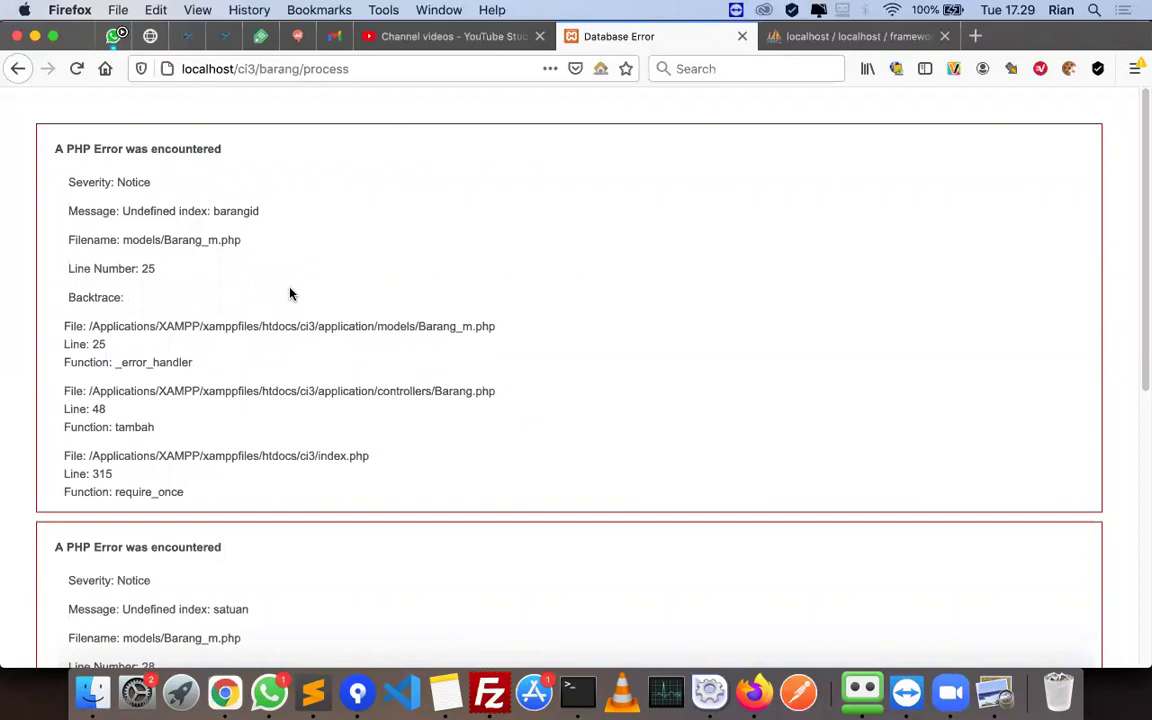
- Note the barangid error, confirm tbbarang holds only AT001 Pulpen, and return to Barang_m.php
double_click(236, 211)
click(843, 38)
click(274, 126)
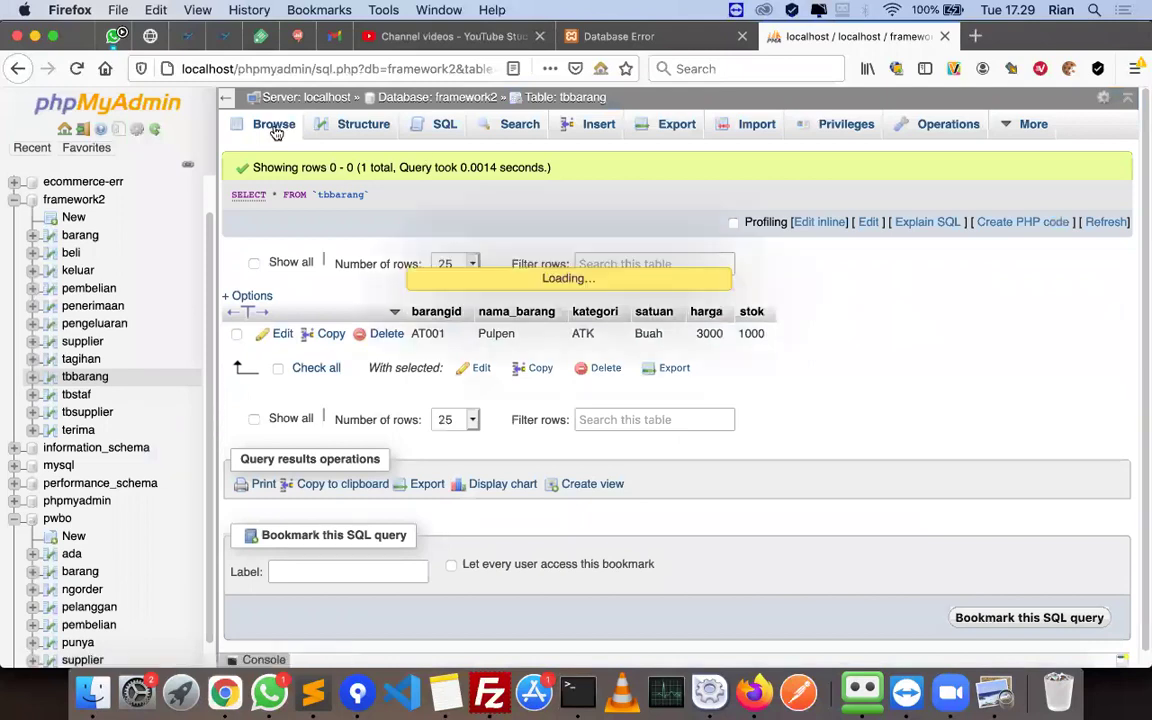
click(312, 688)
key(super+Tab)
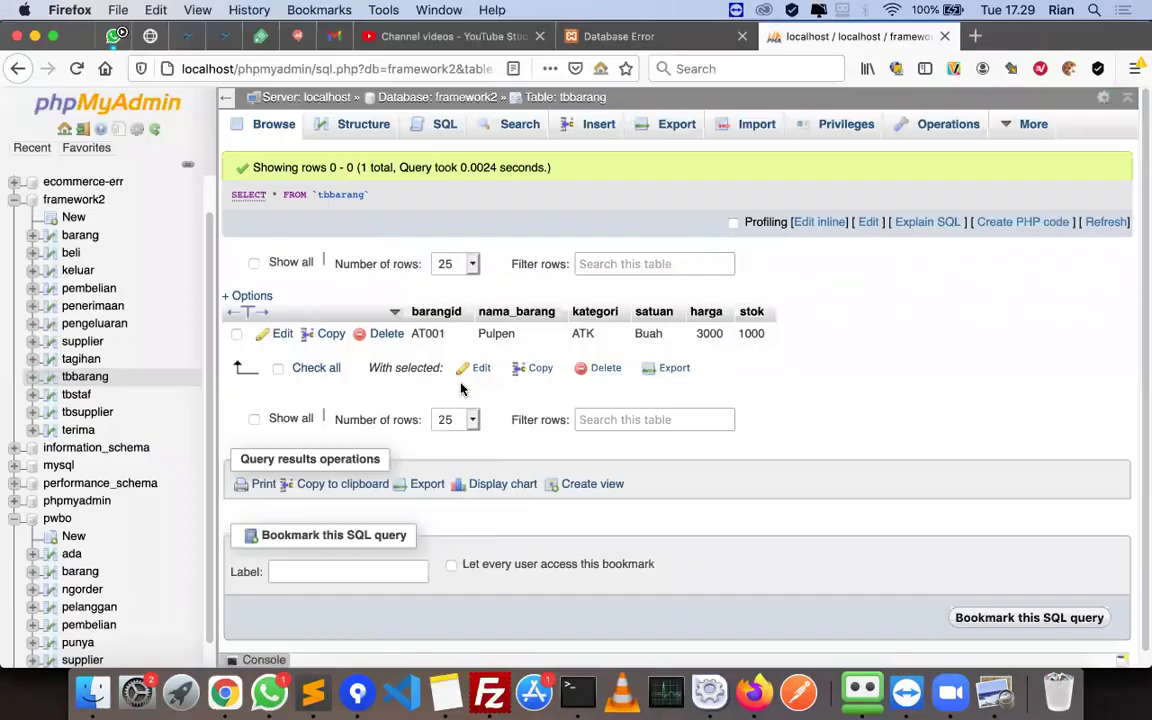
key(super+Tab)
key(super+Tab)
key(super+Tab)
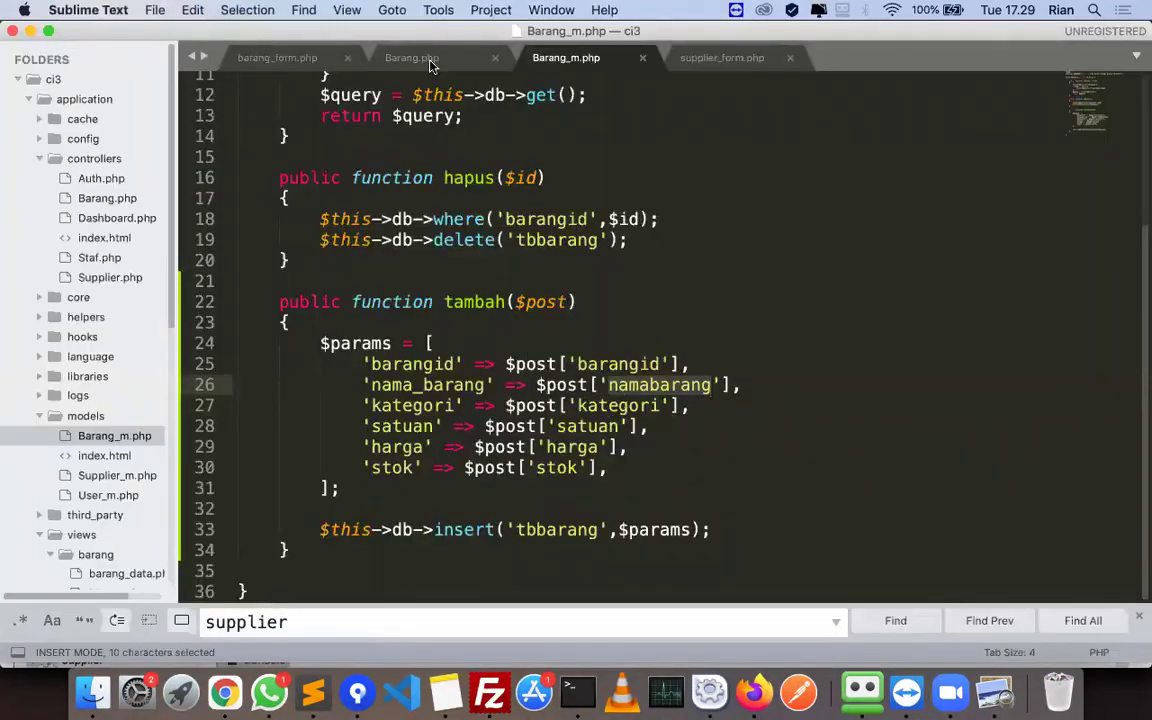
- Compare the kategori field on line 27 against the phpMyAdmin tbbarang table
key(super+Tab)
key(super+Tab)
click(423, 405)
key(super+Tab)
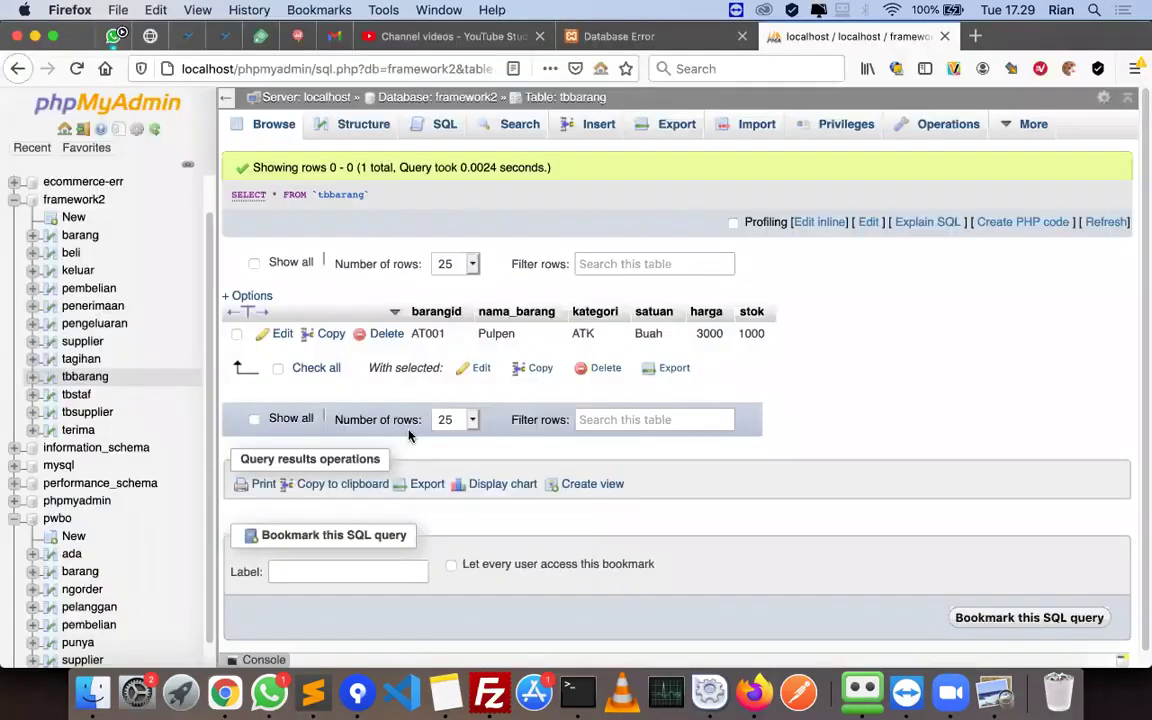
key(super+Tab)
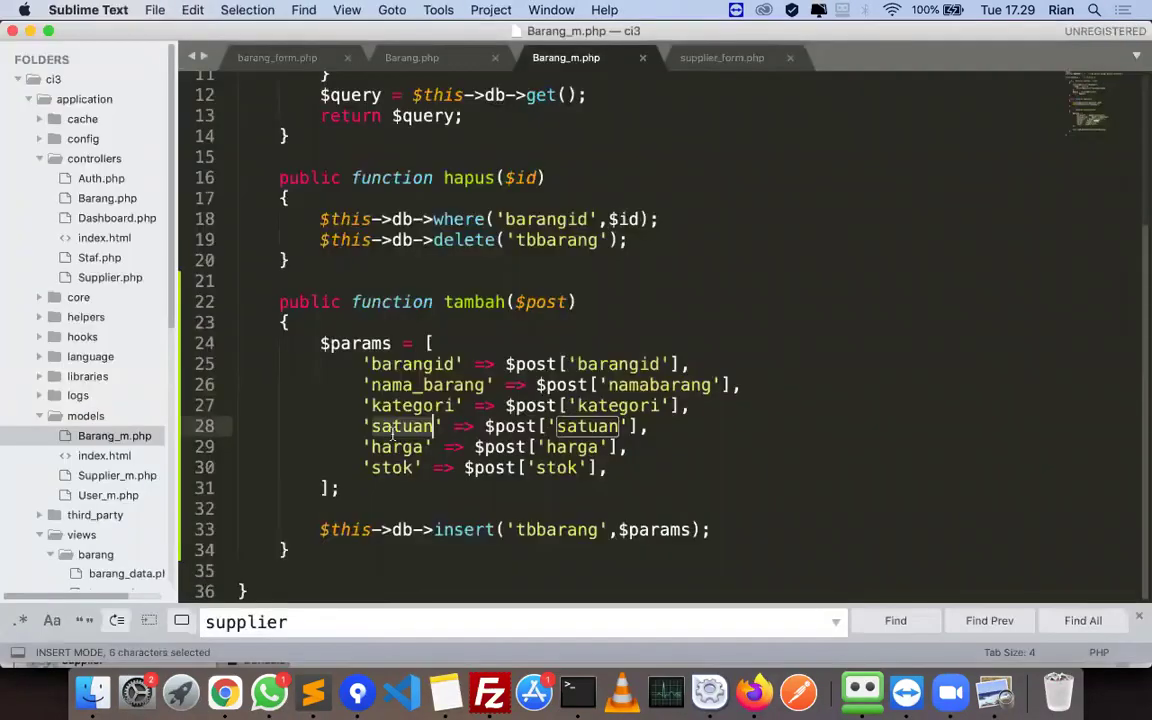
click(663, 404)
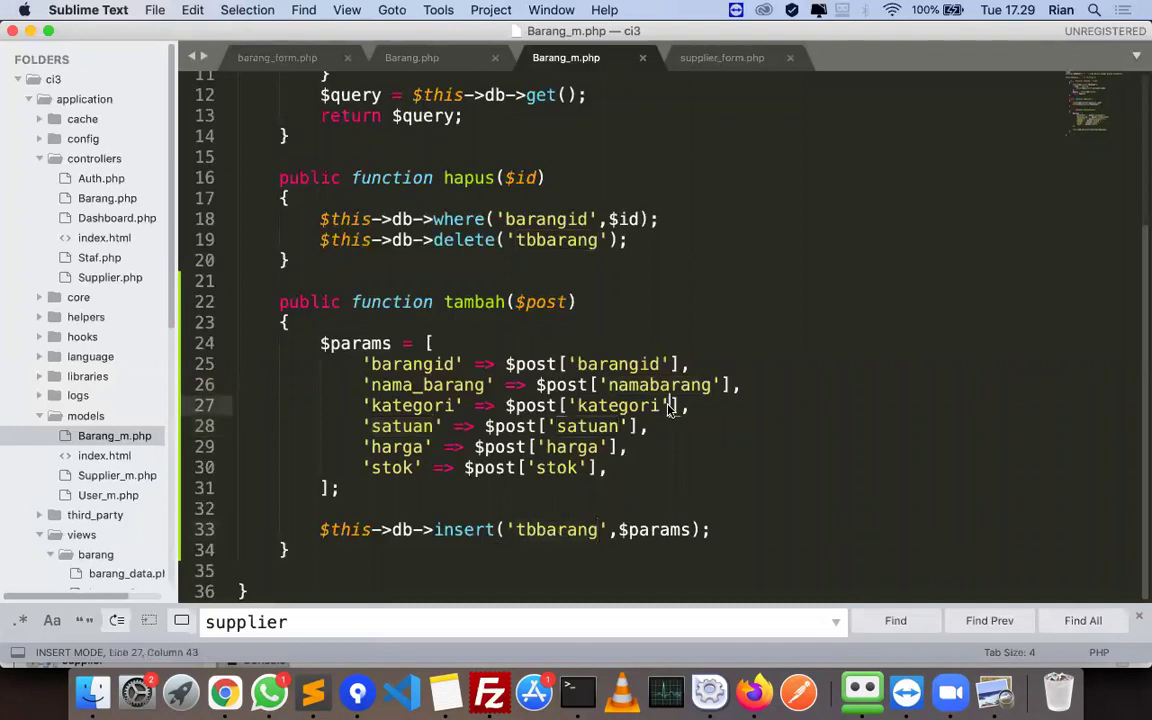
- Review process() in Barang.php, then view barang_form.php's first inputs
click(433, 60)
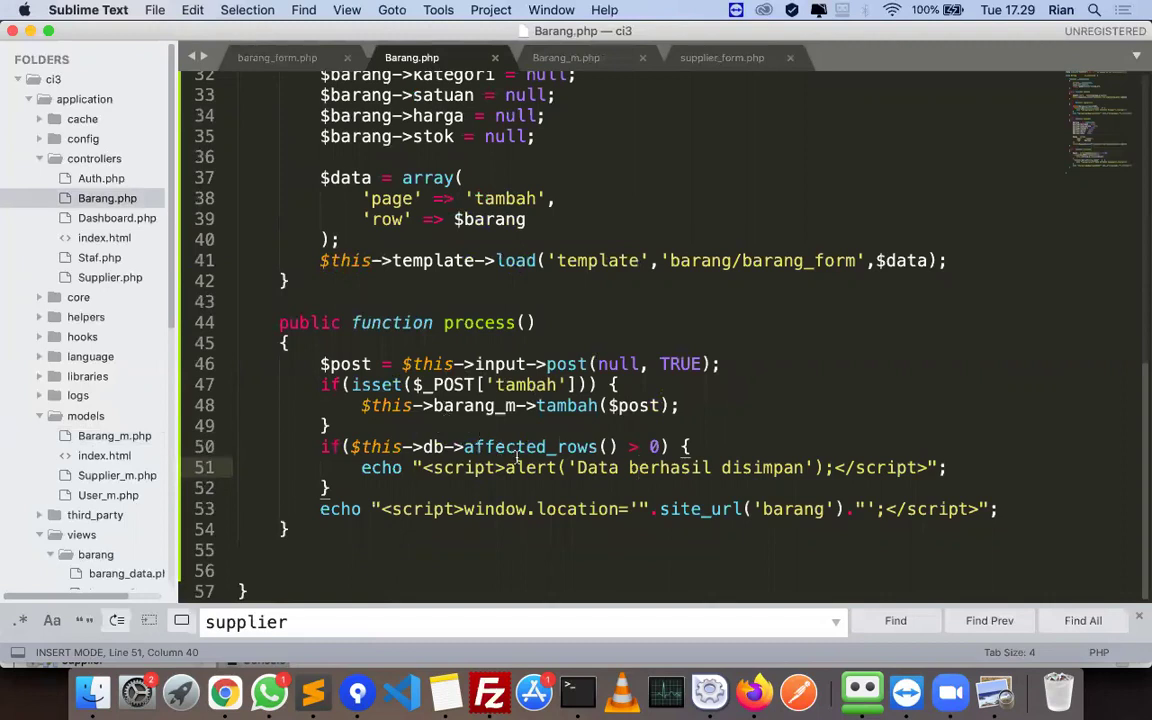
click(252, 62)
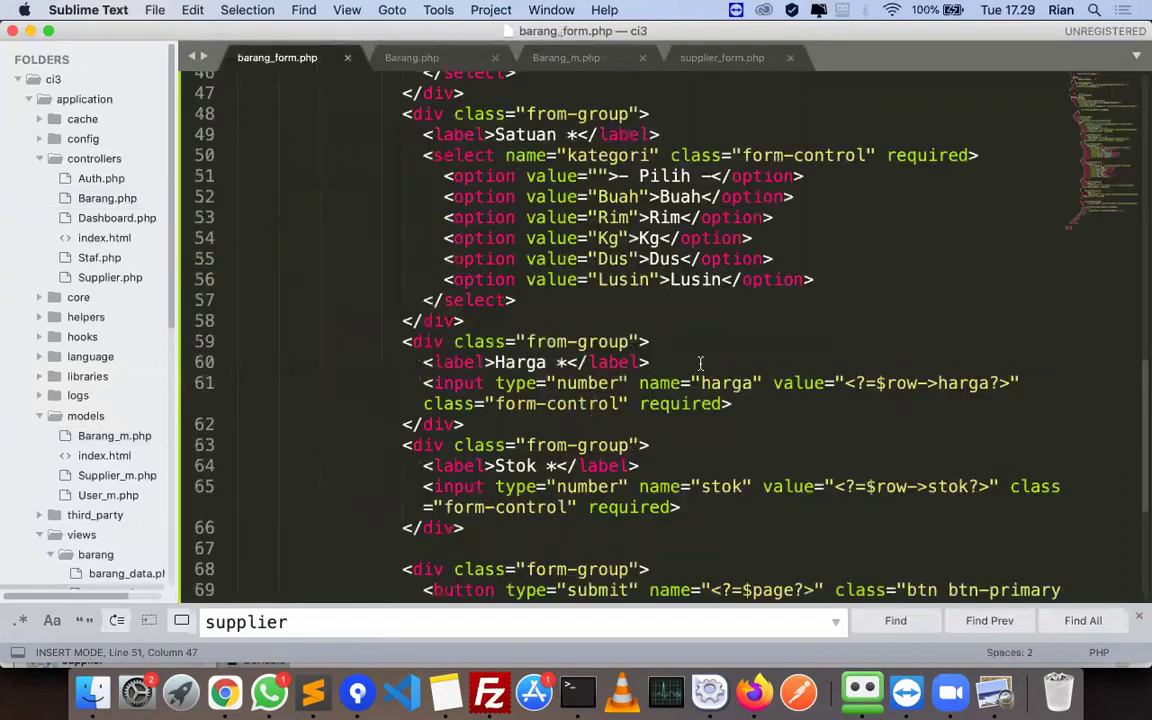
key(Page_Up)
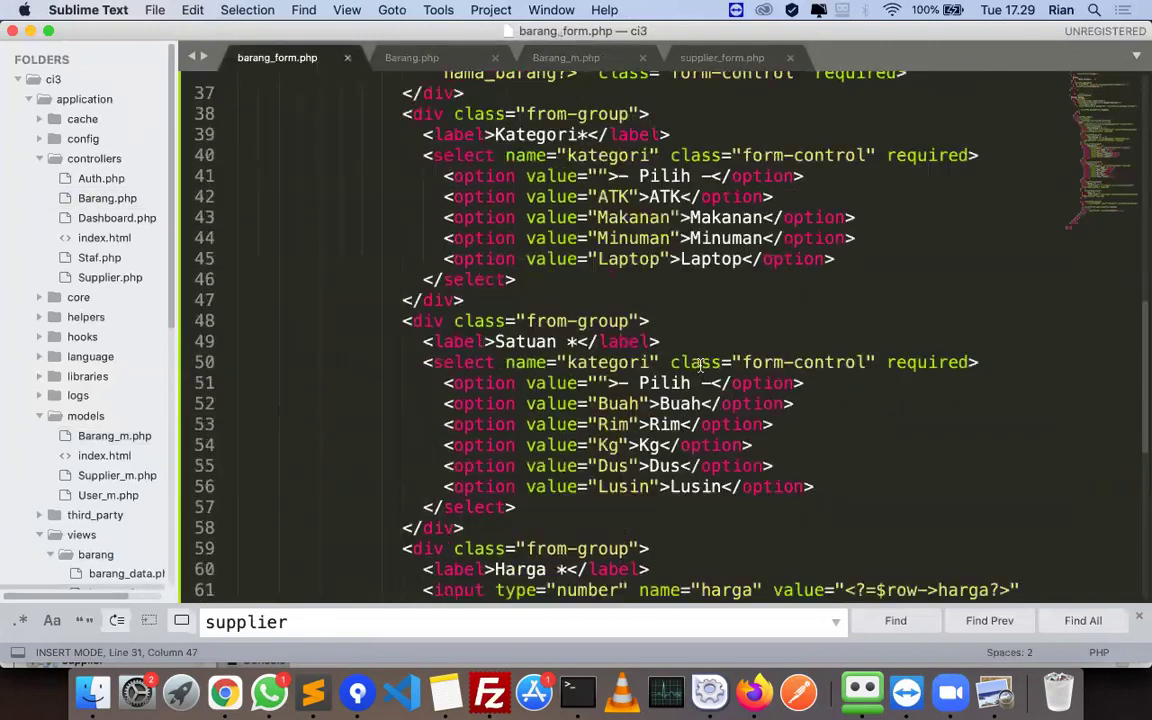
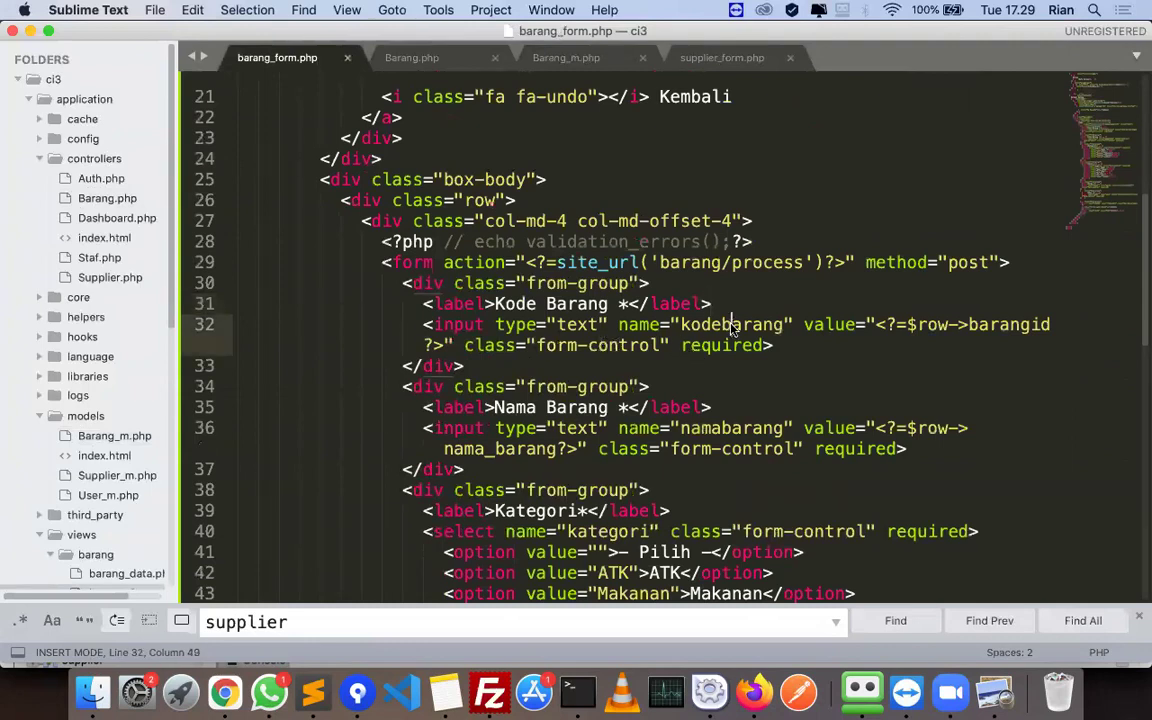
- Replace kodebarang on line 32 of barang_form.php with the barangid key copied from Barang_m.php
double_click(715, 326)
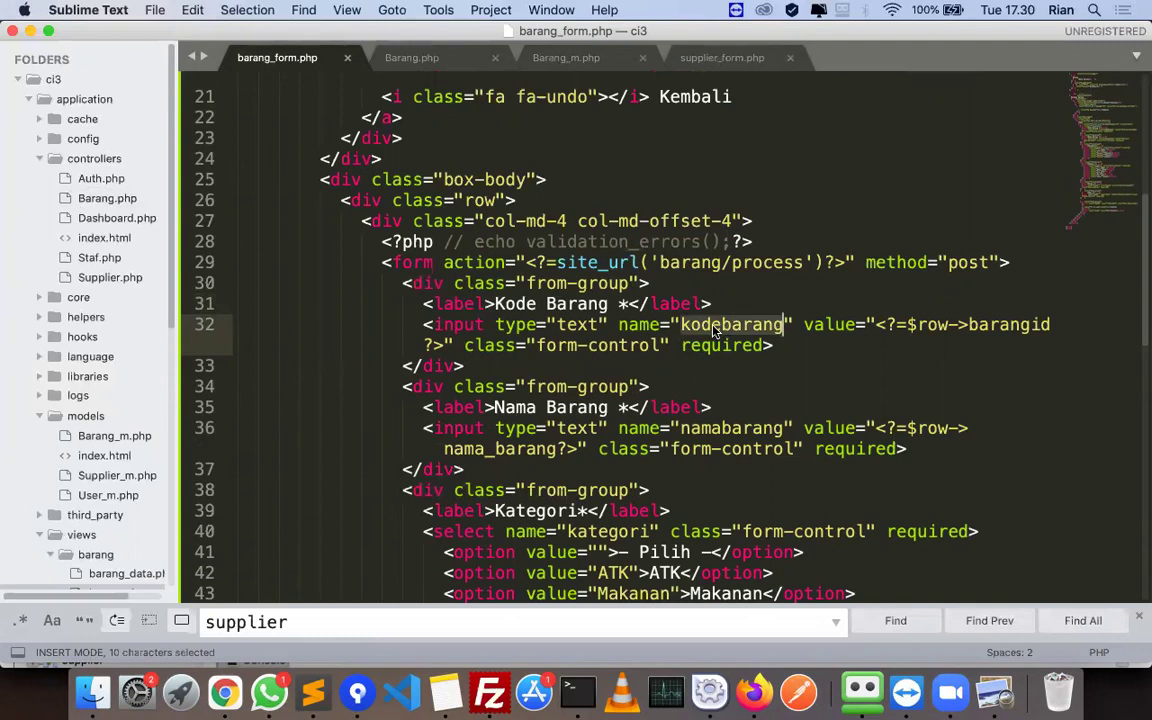
click(545, 57)
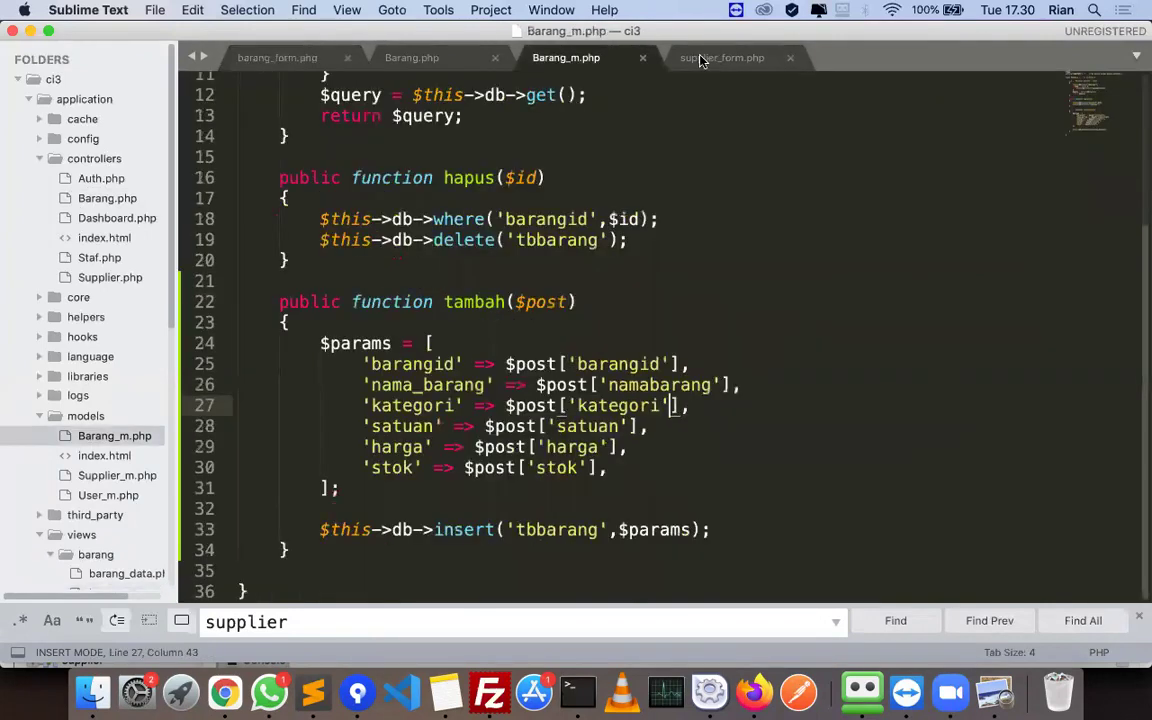
click(628, 366)
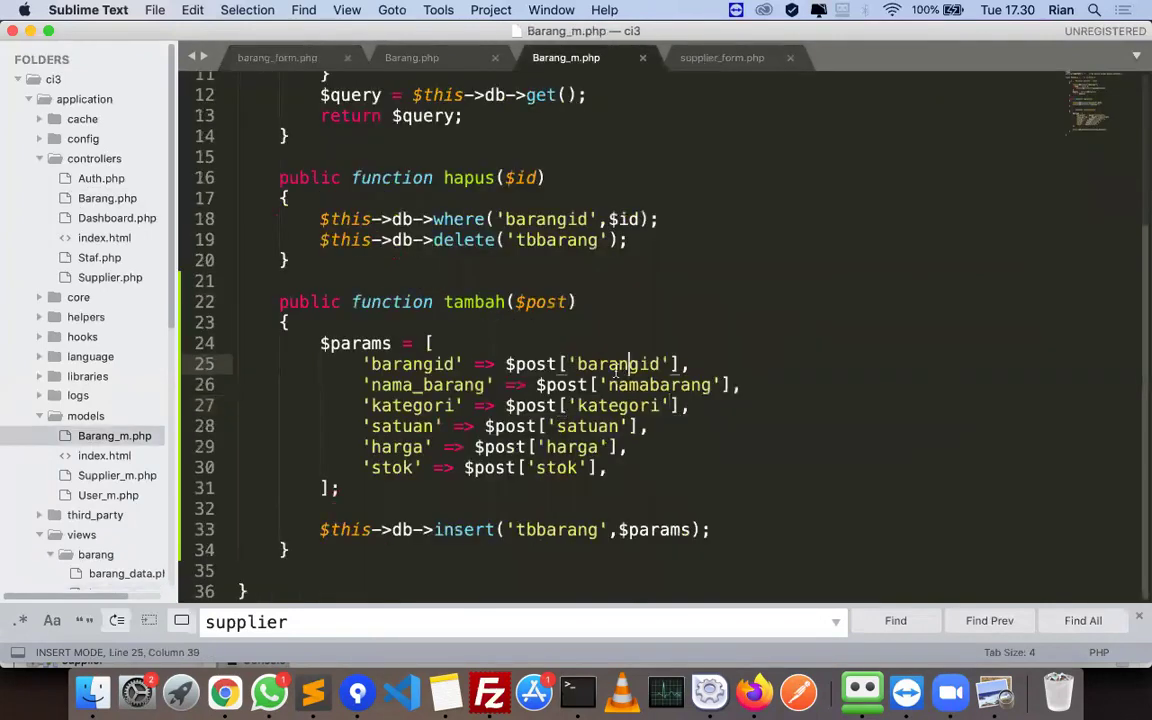
double_click(618, 366)
key(super+c)
key(ctrl+Tab)
click(734, 328)
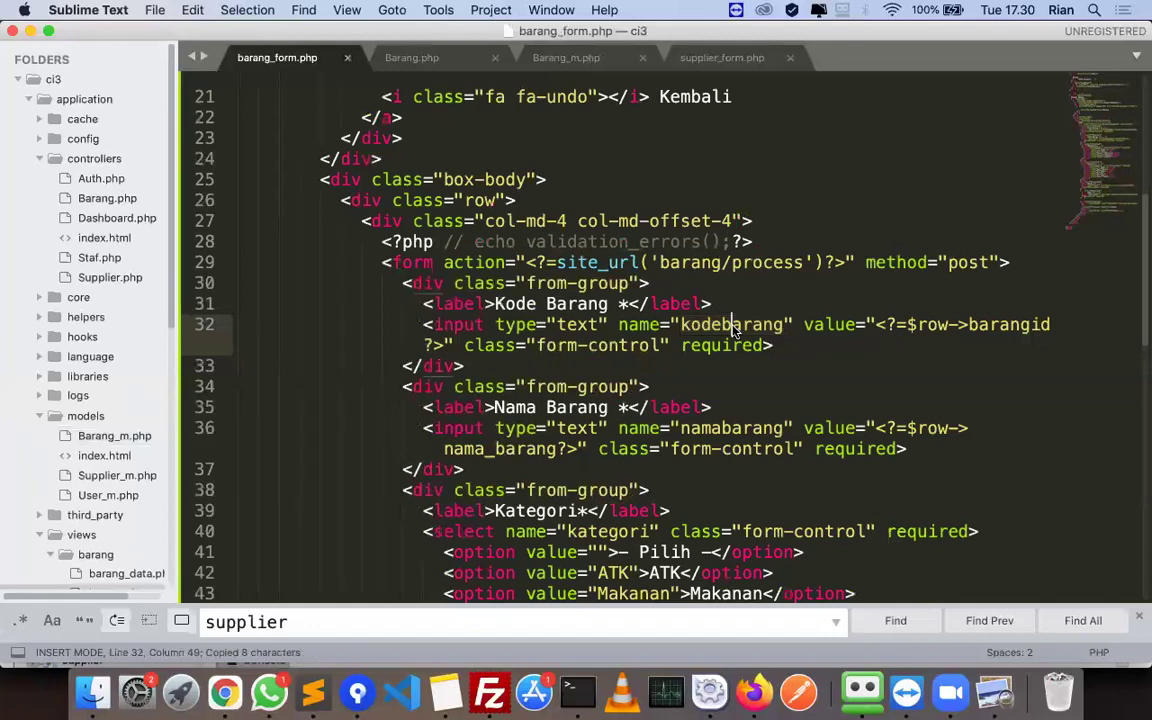
double_click(734, 328)
key(super+v)
- Compare the namabarang input name with the post keys in Barang_m.php
click(725, 428)
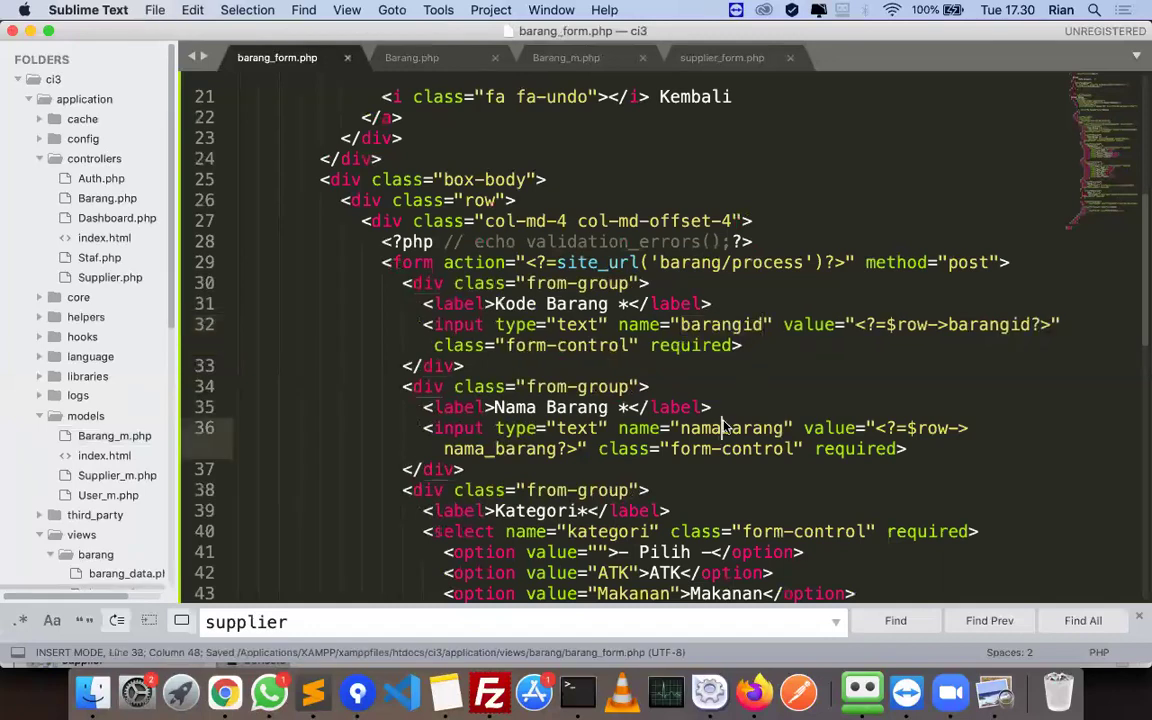
double_click(725, 428)
key(super+c)
click(628, 208)
click(855, 171)
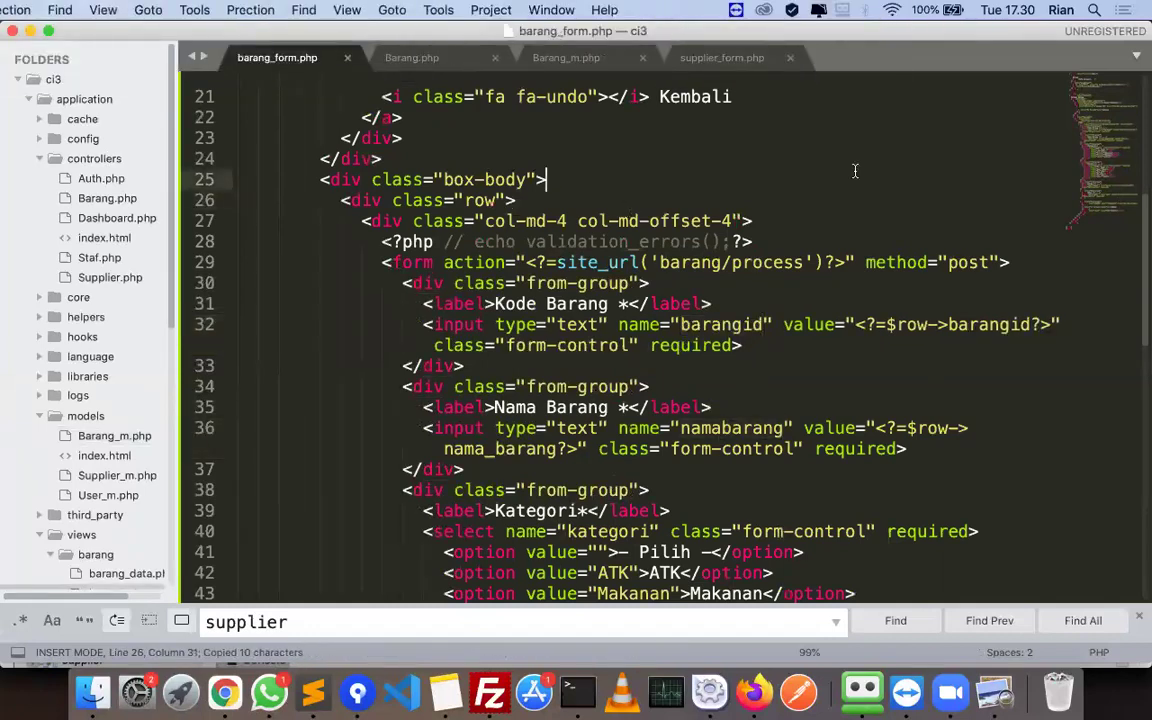
click(823, 166)
click(625, 238)
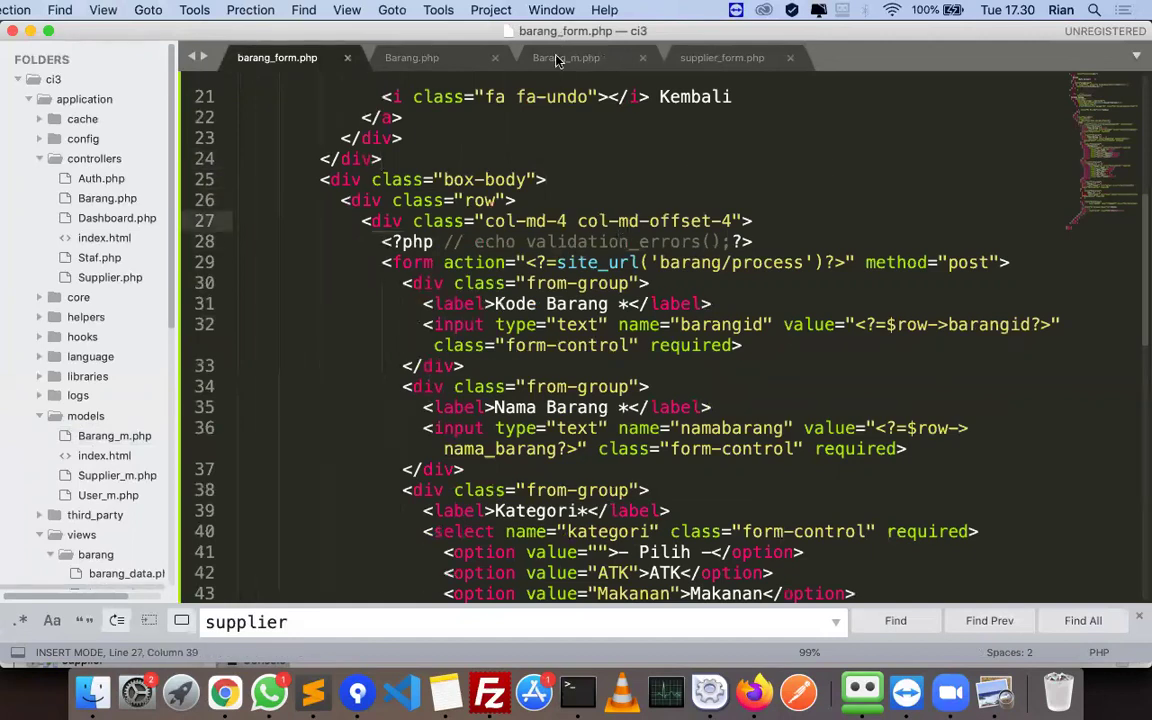
key(ctrl+Tab)
click(266, 58)
- Rename the Satuan select's name from kategori to satuan and save barang_form.php
scroll(662, 449, down, 2)
drag(589, 452, 630, 452)
scroll(614, 400, down, 3)
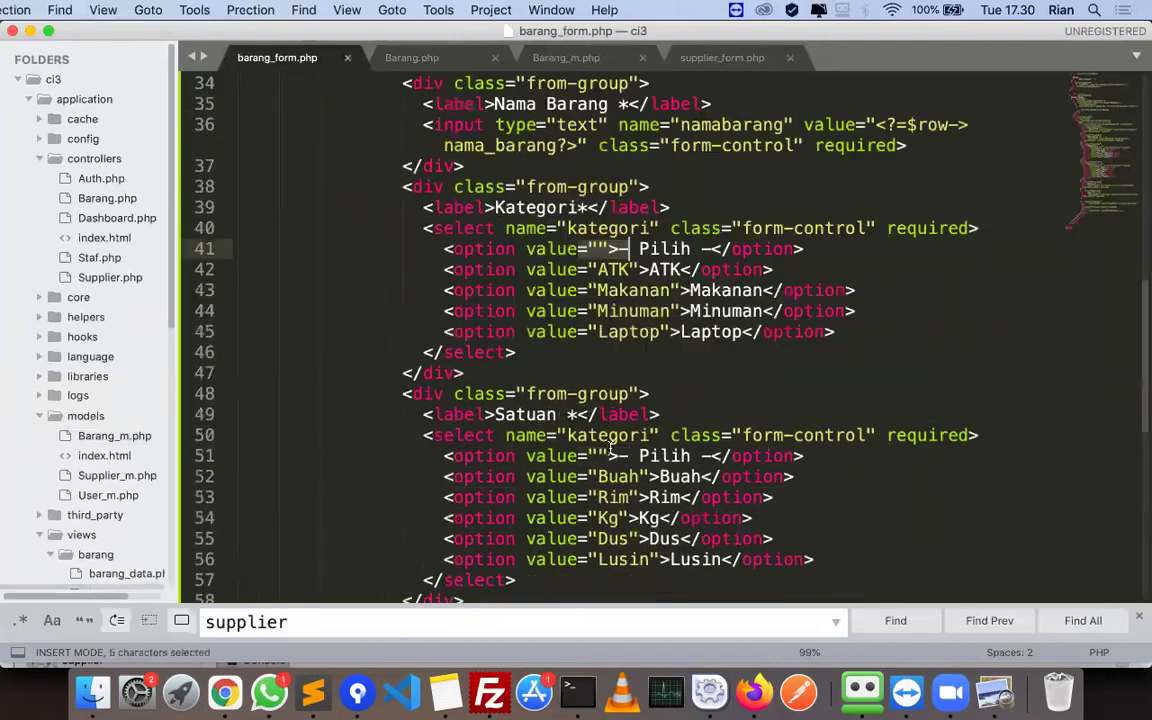
double_click(620, 432)
text(satuan)
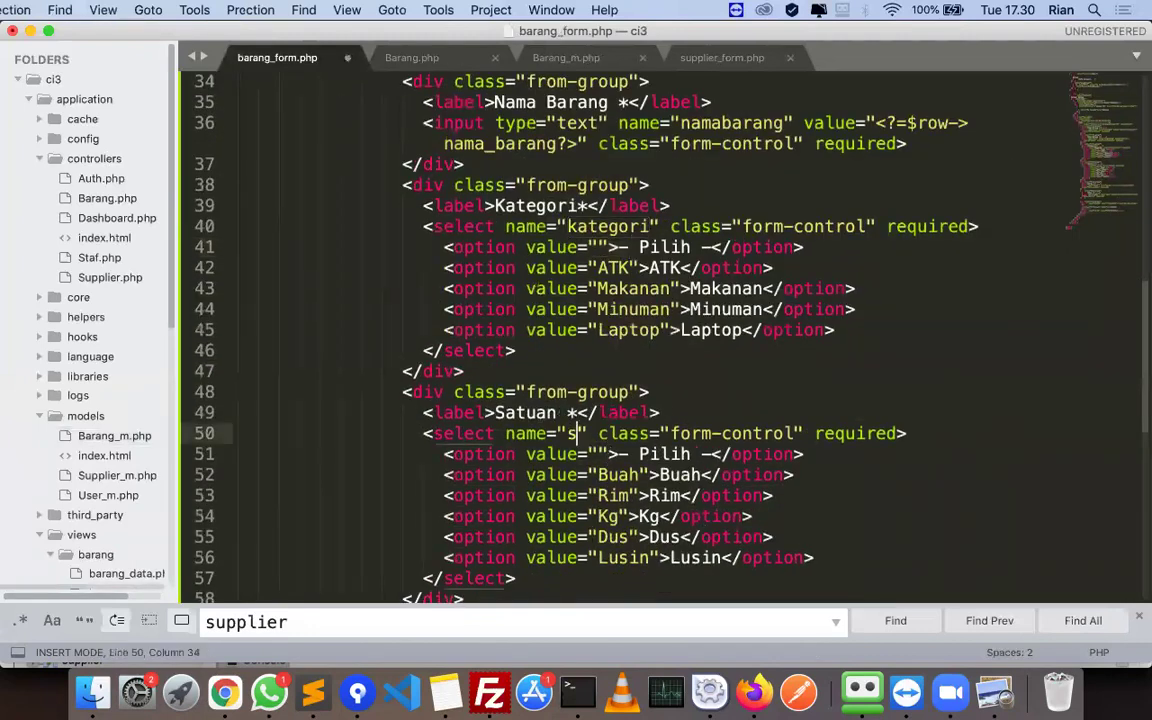
key(ctrl+s)
- Check the harga field name in barang_form.php against the Barang_m.php model
key(ctrl+Tab)
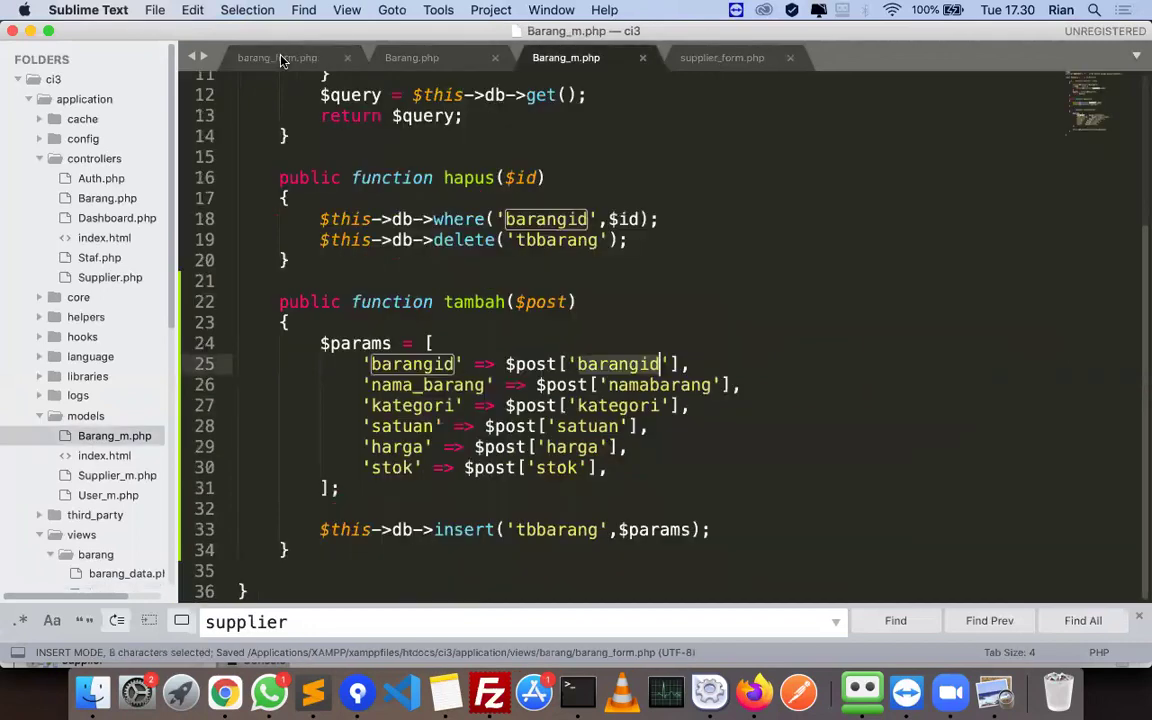
click(282, 61)
scroll(522, 340, down, 5)
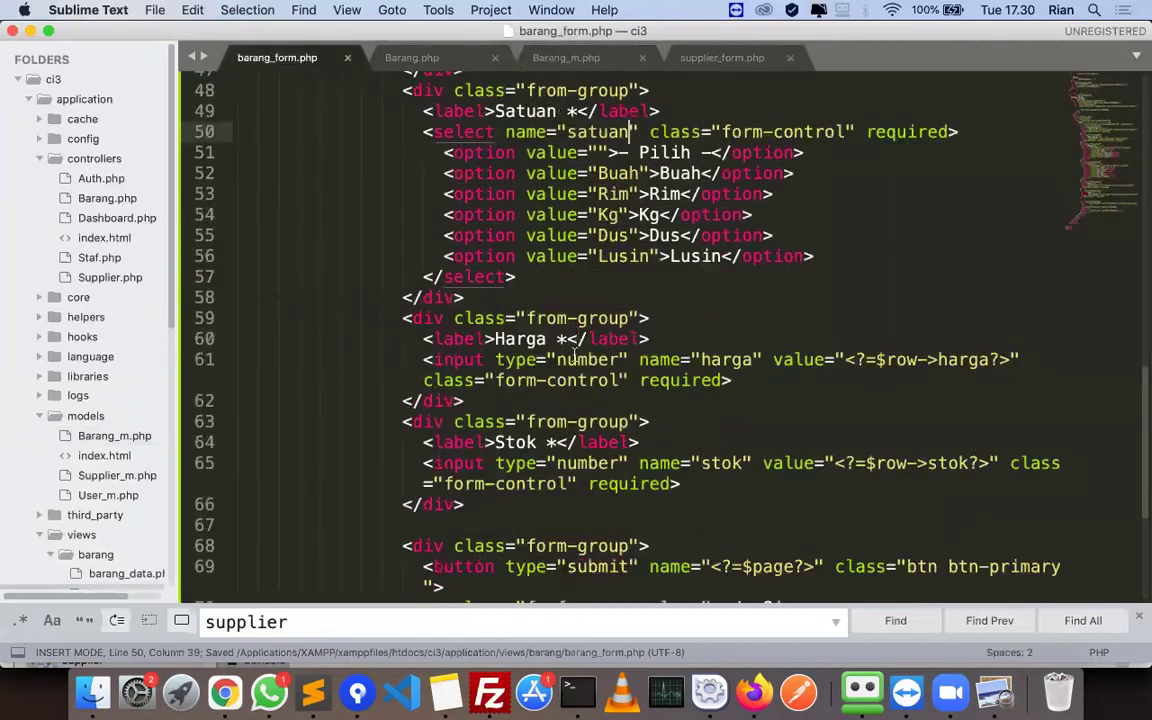
click(727, 360)
double_click(727, 360)
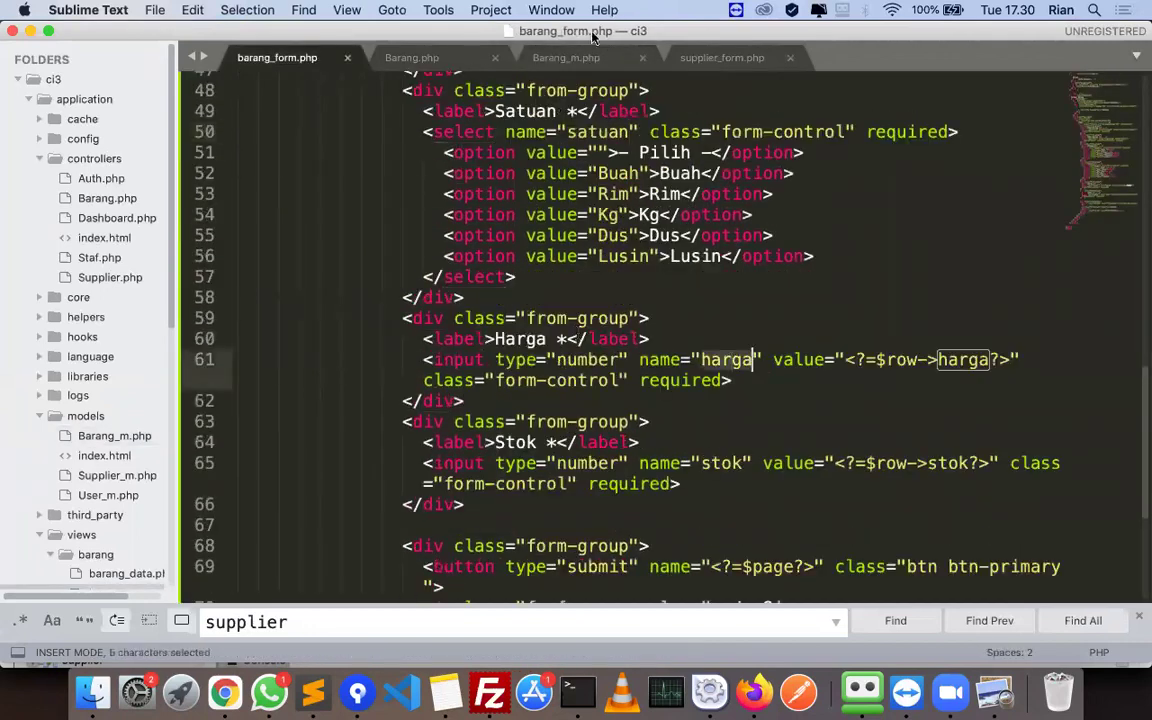
click(600, 194)
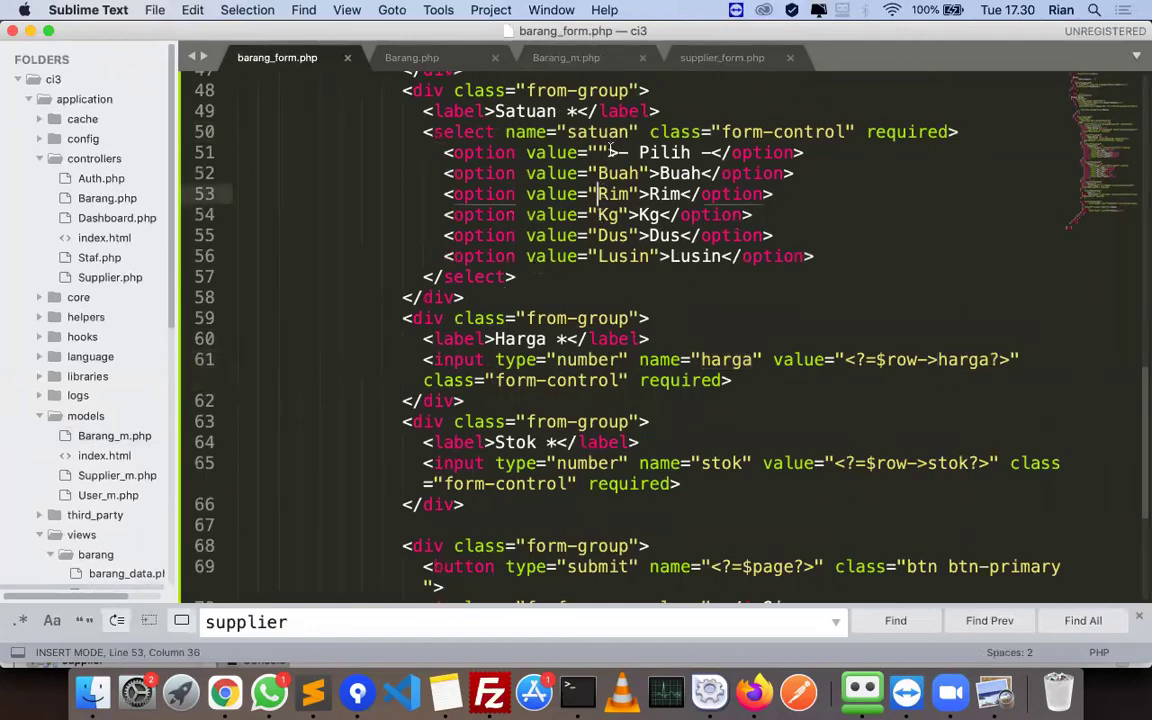
click(603, 152)
click(822, 110)
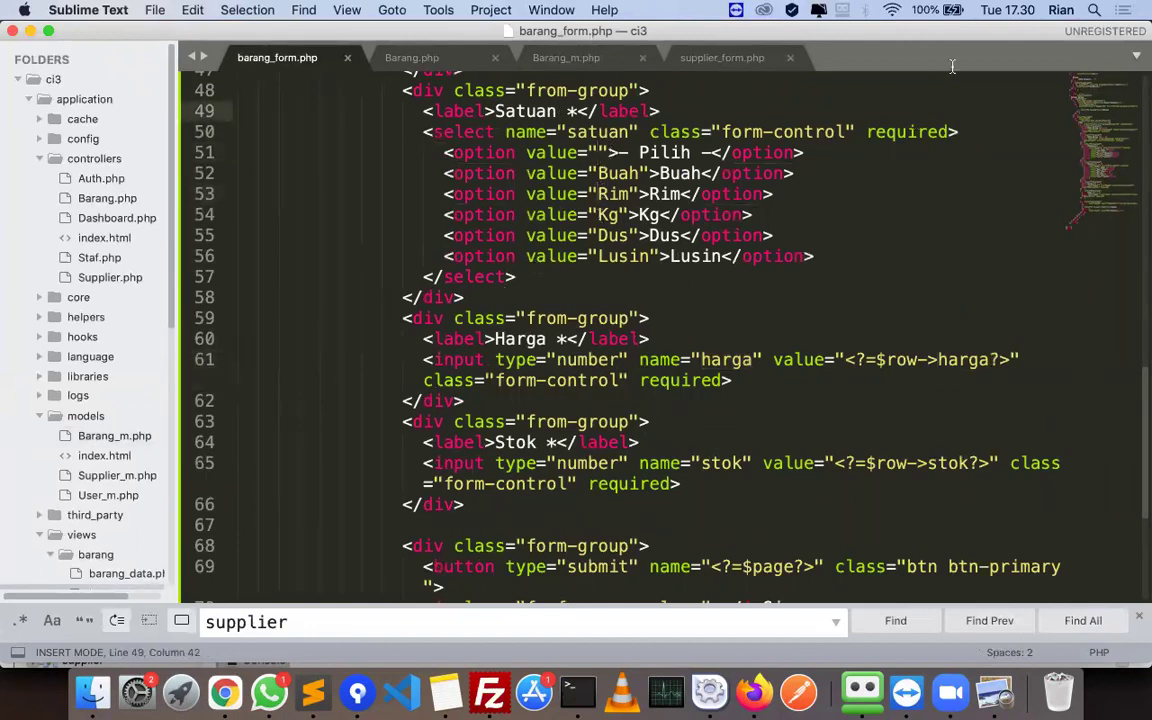
click(566, 57)
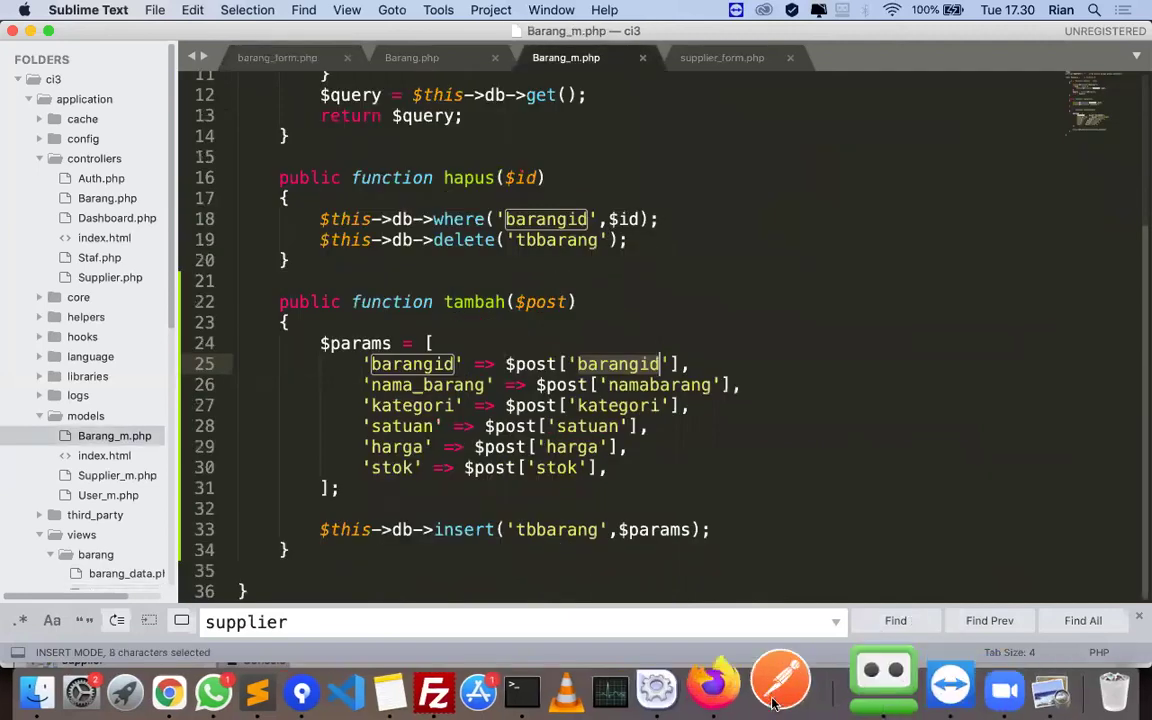
- Load localhost/ci3/barang/ in Firefox in place of the Database Error page
click(740, 688)
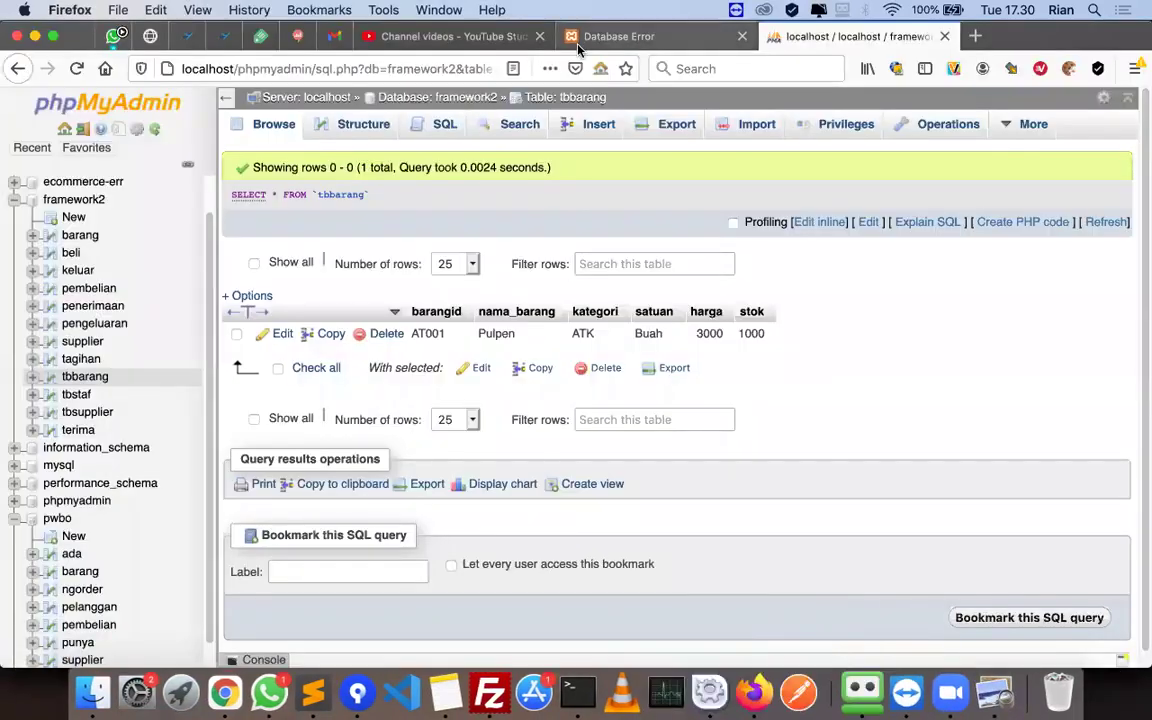
click(578, 42)
click(362, 72)
key(BackSpace)
key(BackSpace)
key(BackSpace)
key(BackSpace)
key(BackSpace)
key(BackSpace)
key(BackSpace)
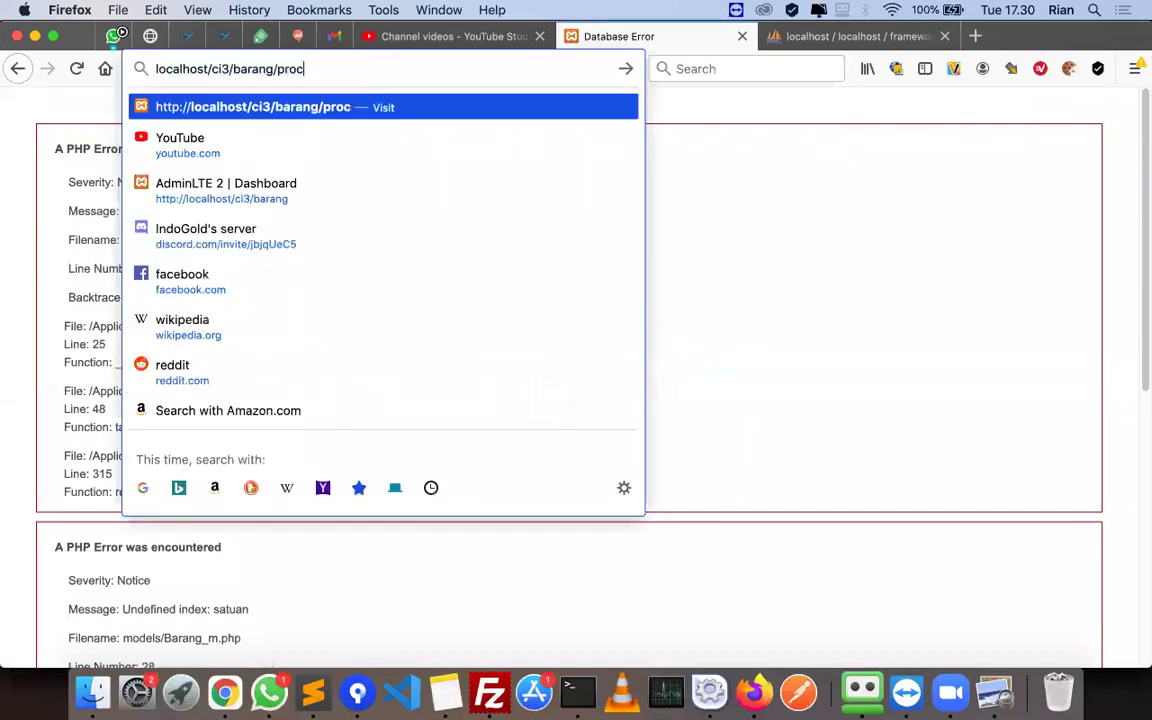
key(Return)
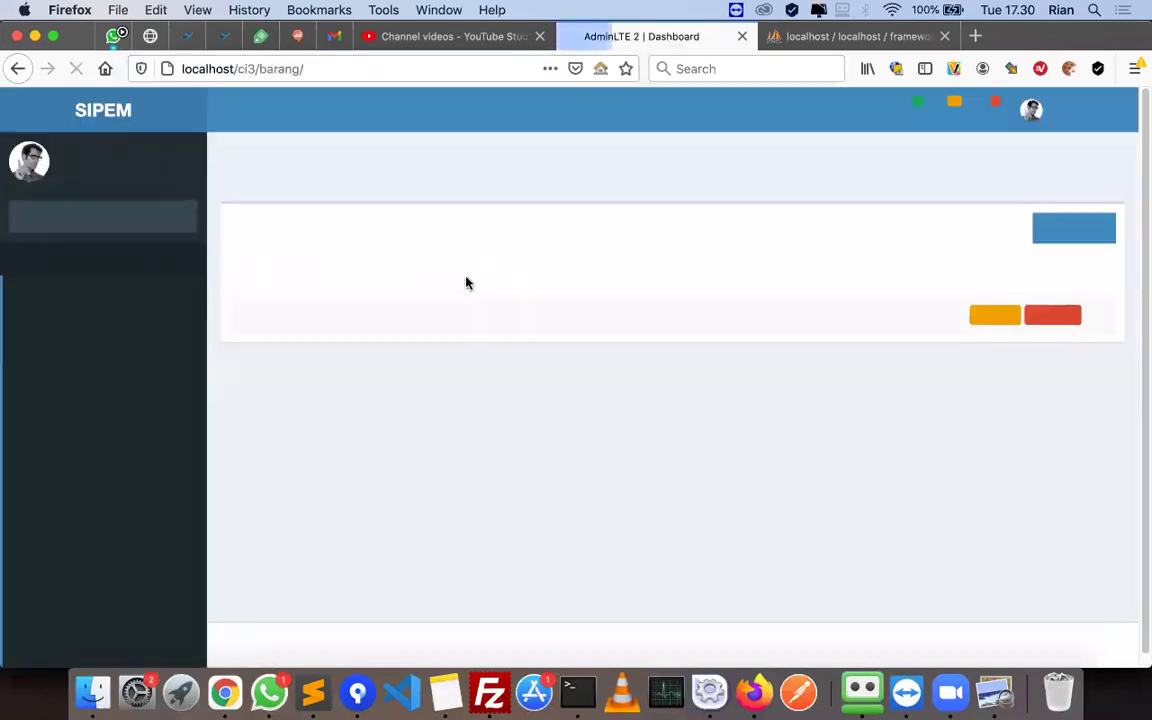
- Start a new item with Kode AT002, Nama Penghapus, Kategori ATK and Satuan Buah
click(1065, 240)
click(607, 303)
text(AT002)
key(Tab)
text(Peng)
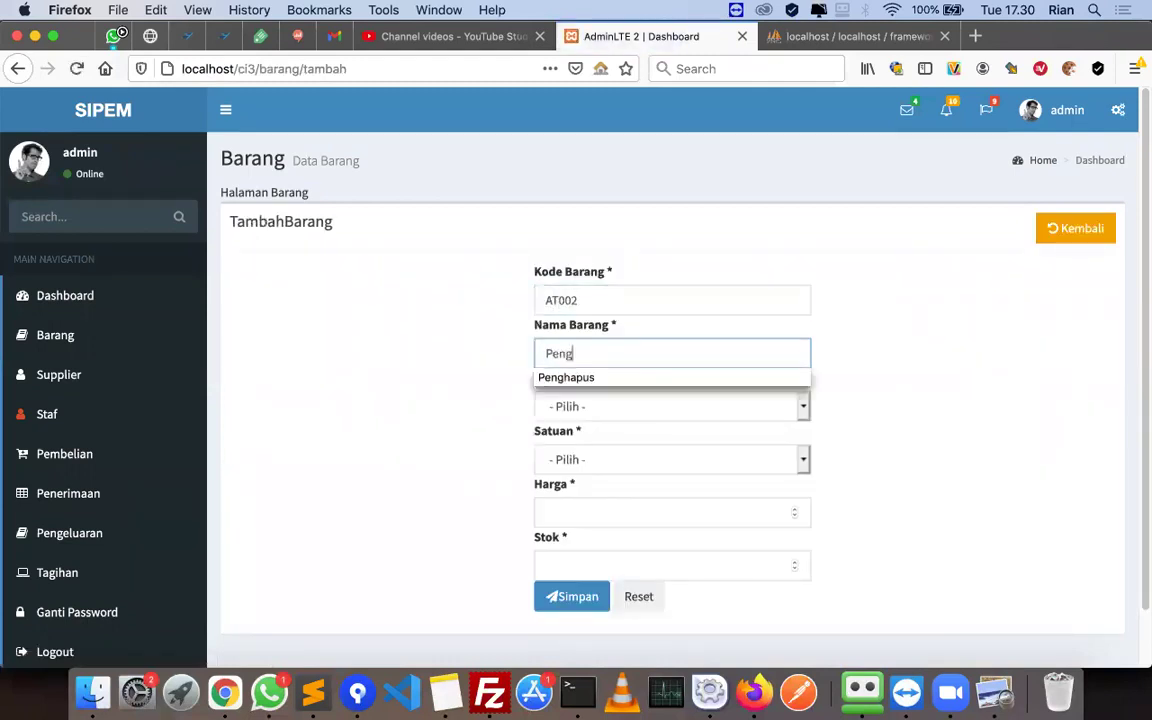
text(ahpuhapus)
key(Tab)
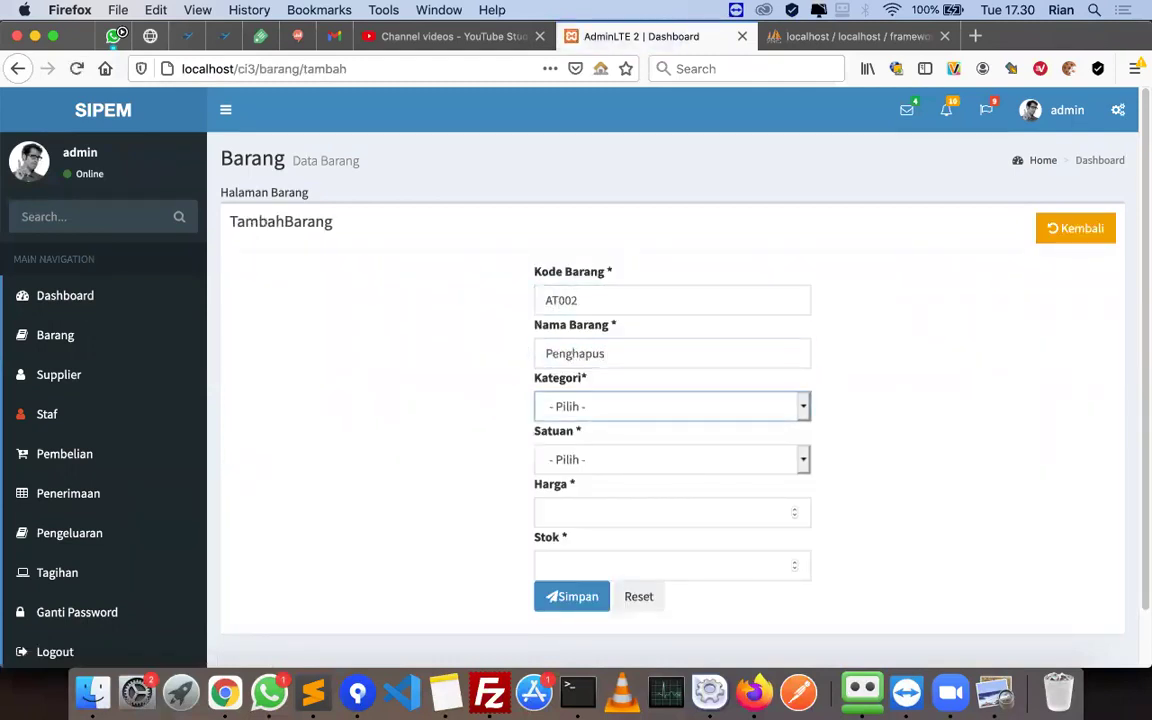
click(603, 404)
click(612, 419)
click(612, 459)
click(608, 471)
- Enter Harga 1000 and Stok 100, save the item, and check the new AT002 row
click(606, 514)
text(1000)
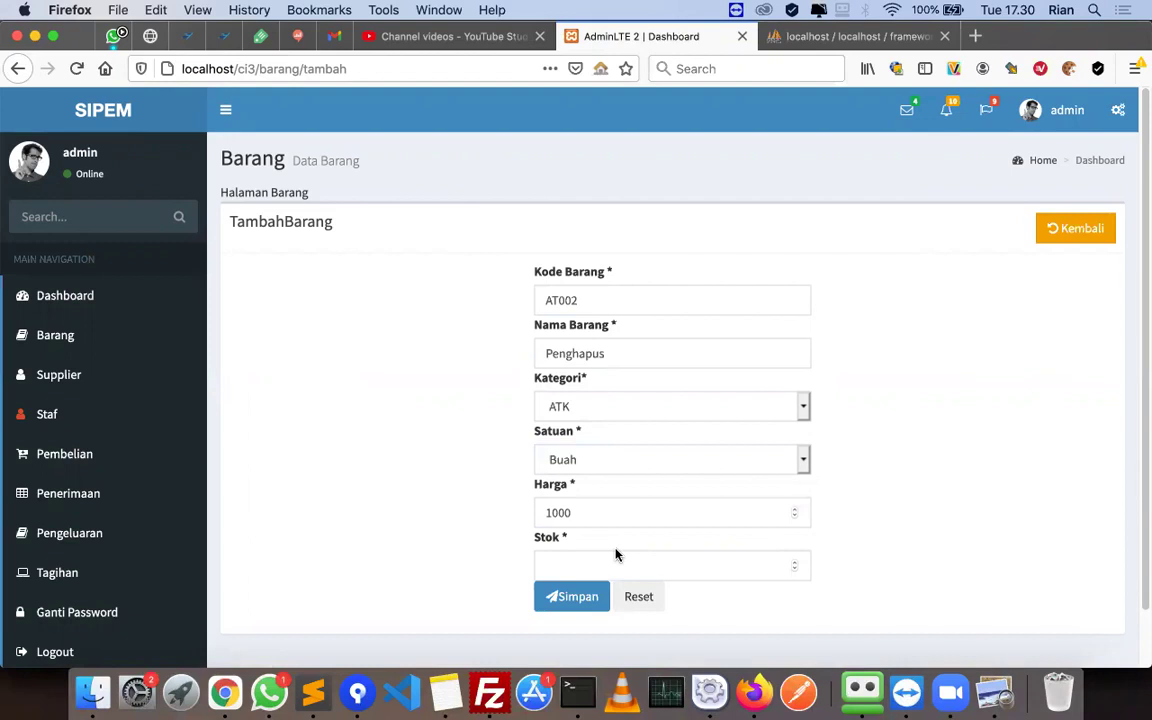
click(610, 556)
text(100)
click(566, 598)
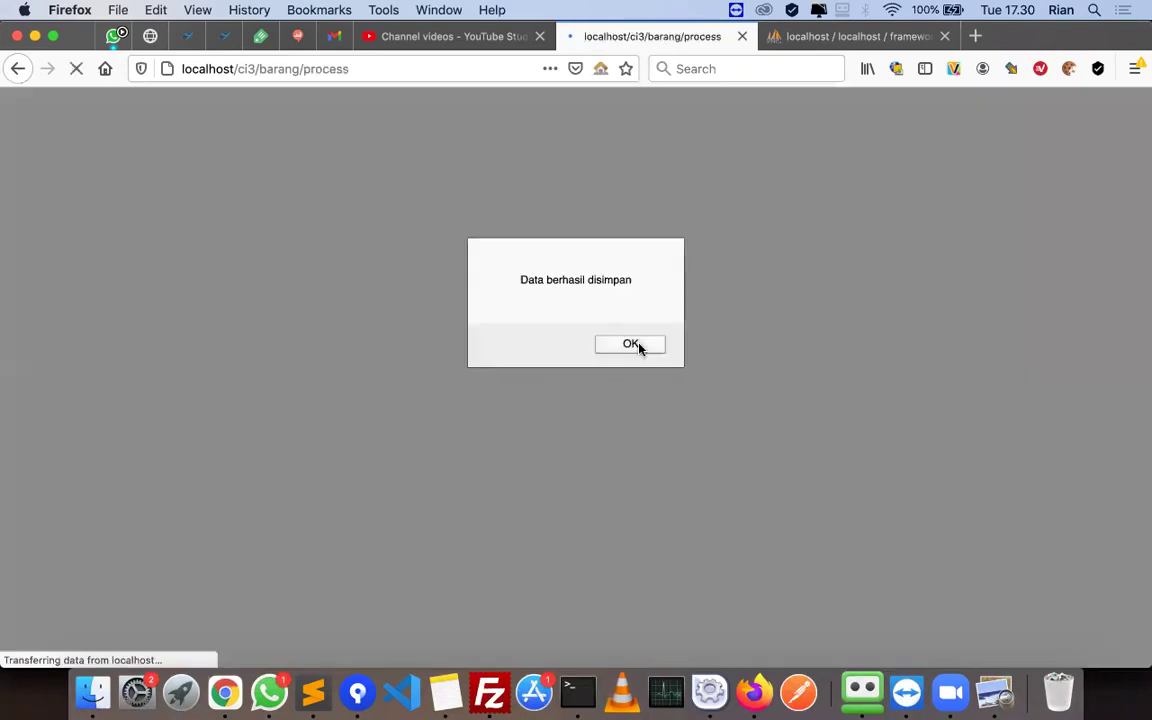
click(636, 345)
double_click(284, 380)
double_click(445, 381)
double_click(699, 381)
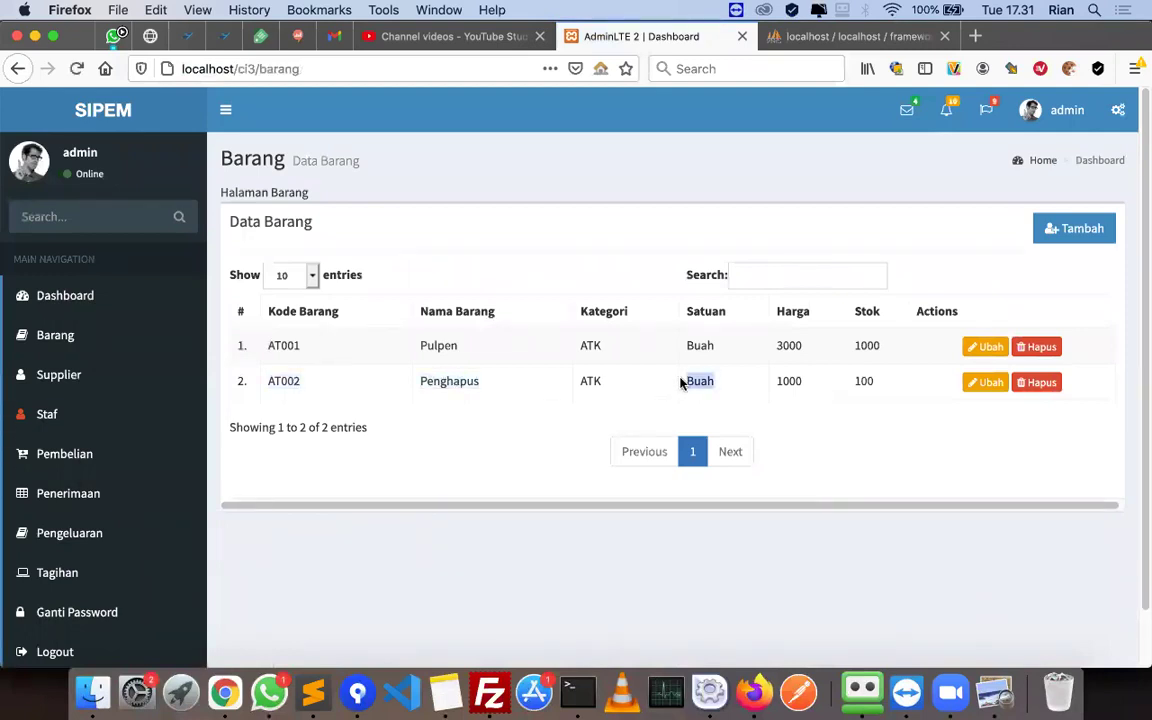
- Scroll the tutorial PDF from the Simpan step on page 10 to the ubah($id) code on page 11
click(995, 706)
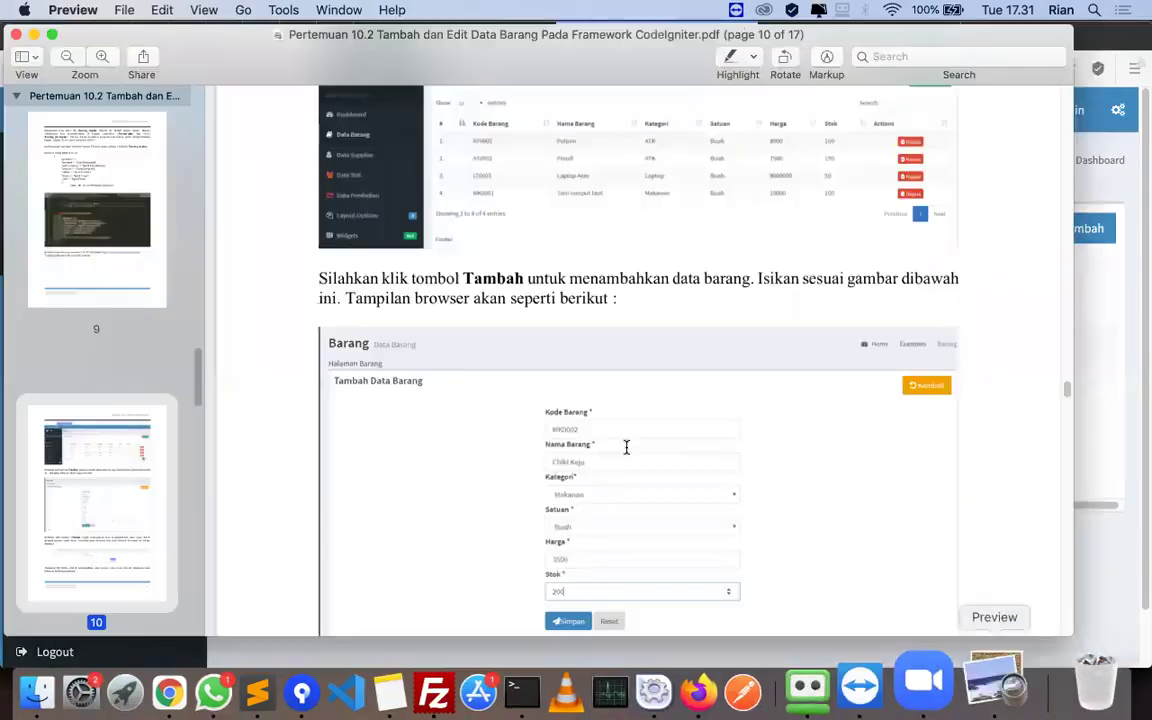
scroll(576, 472, down, 5)
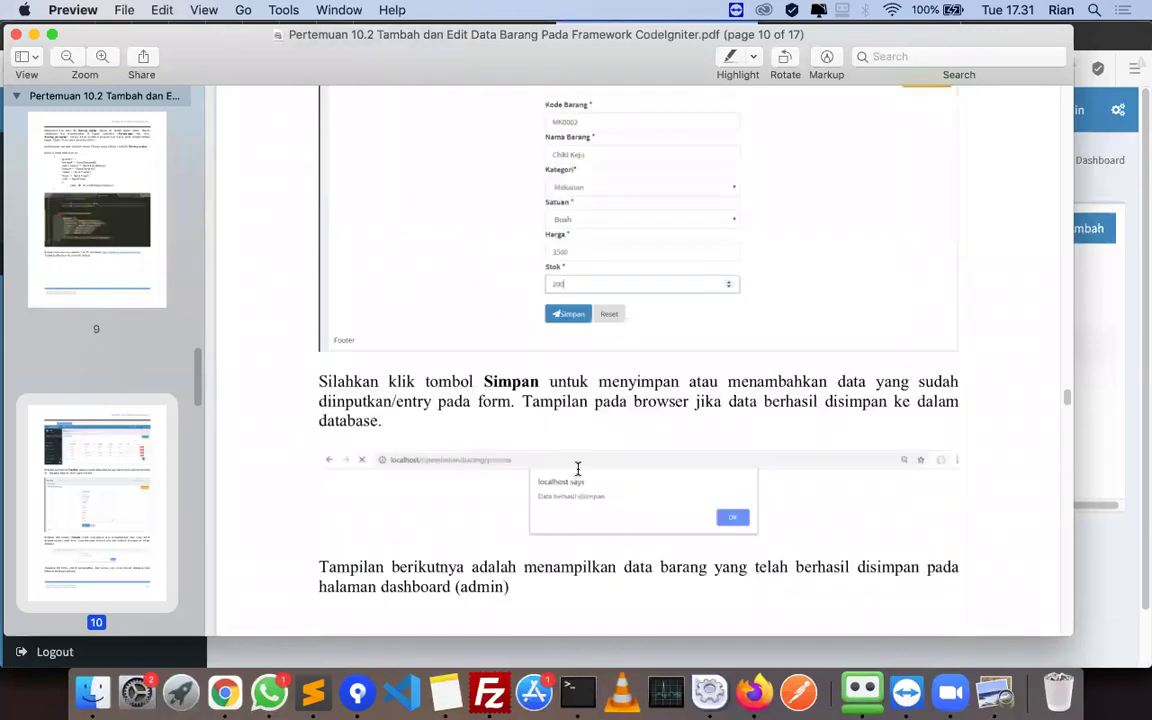
scroll(534, 468, down, 4)
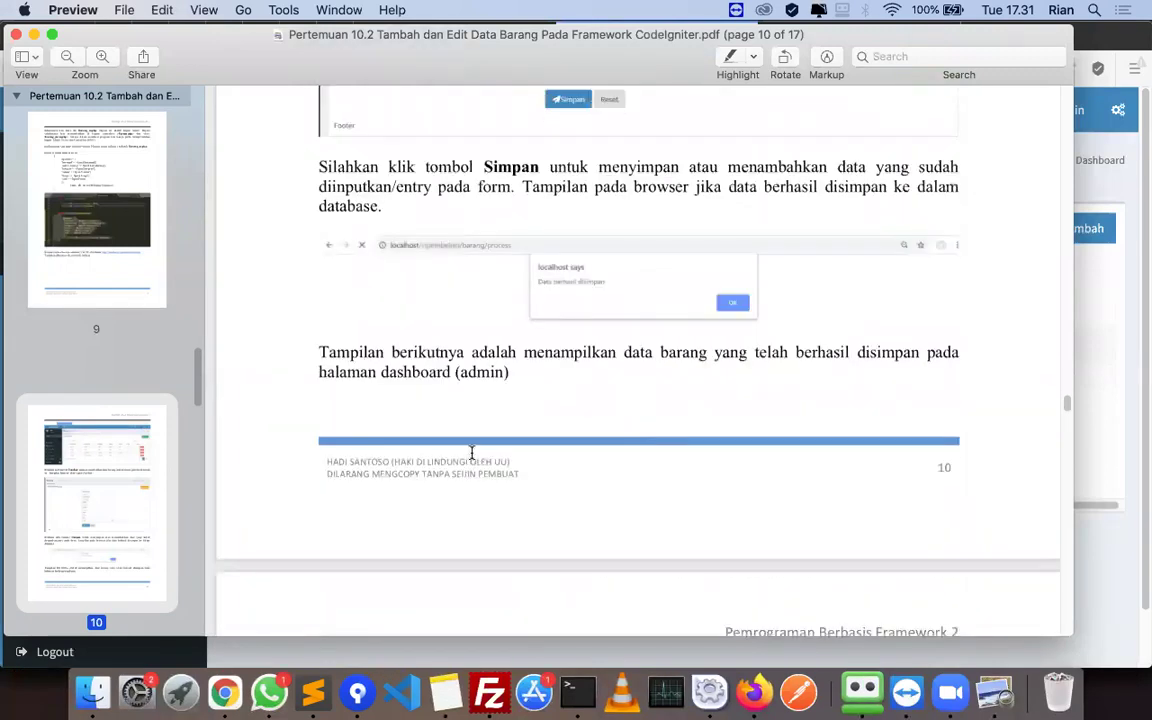
scroll(469, 451, down, 8)
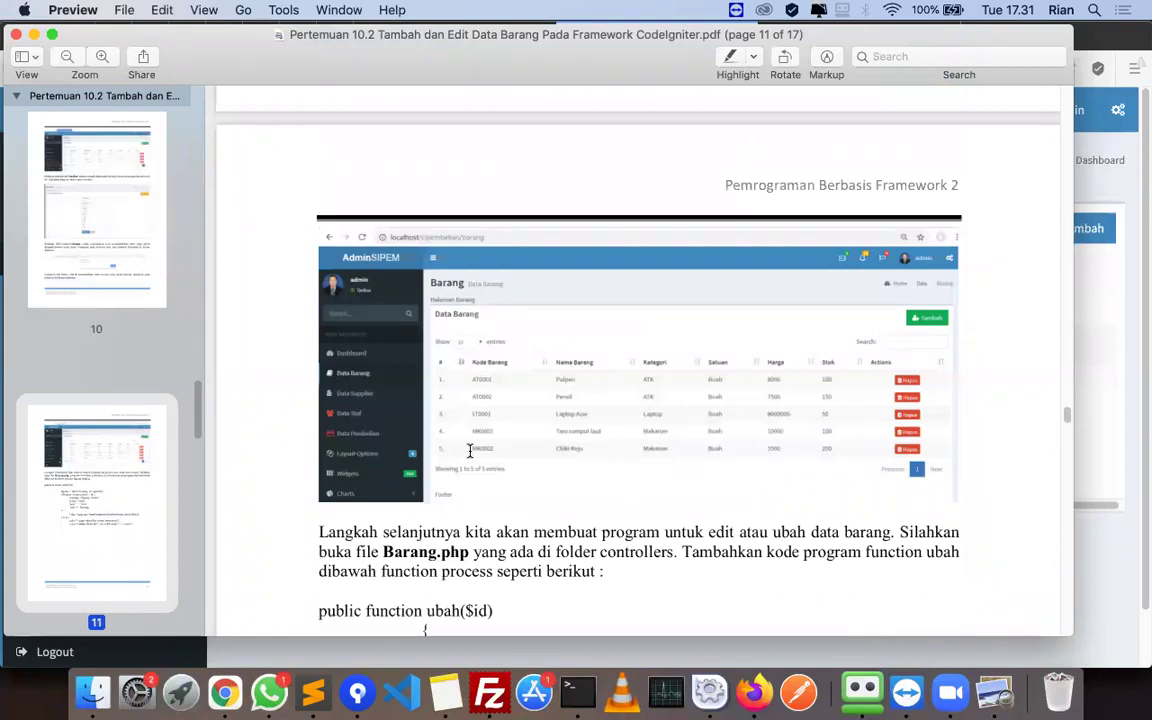
scroll(469, 451, down, 2)
scroll(572, 424, down, 4)
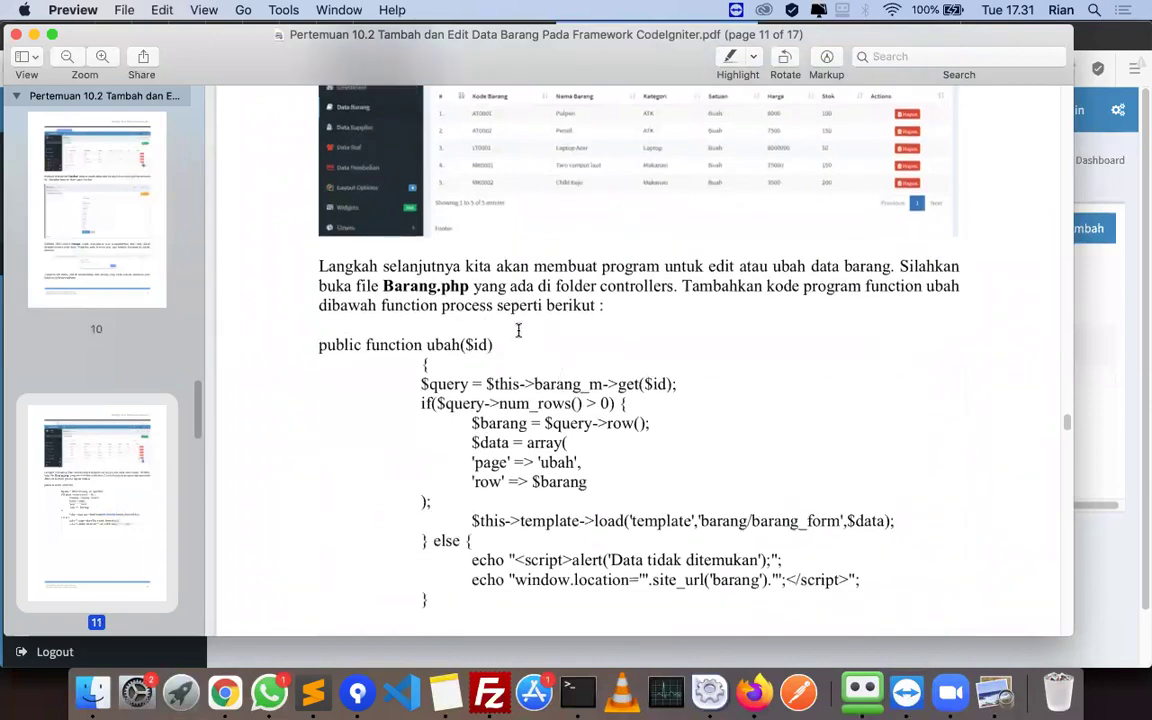
- Paste the ubah($id) function header at line 56 of Barang.php with its opening brace
click(313, 688)
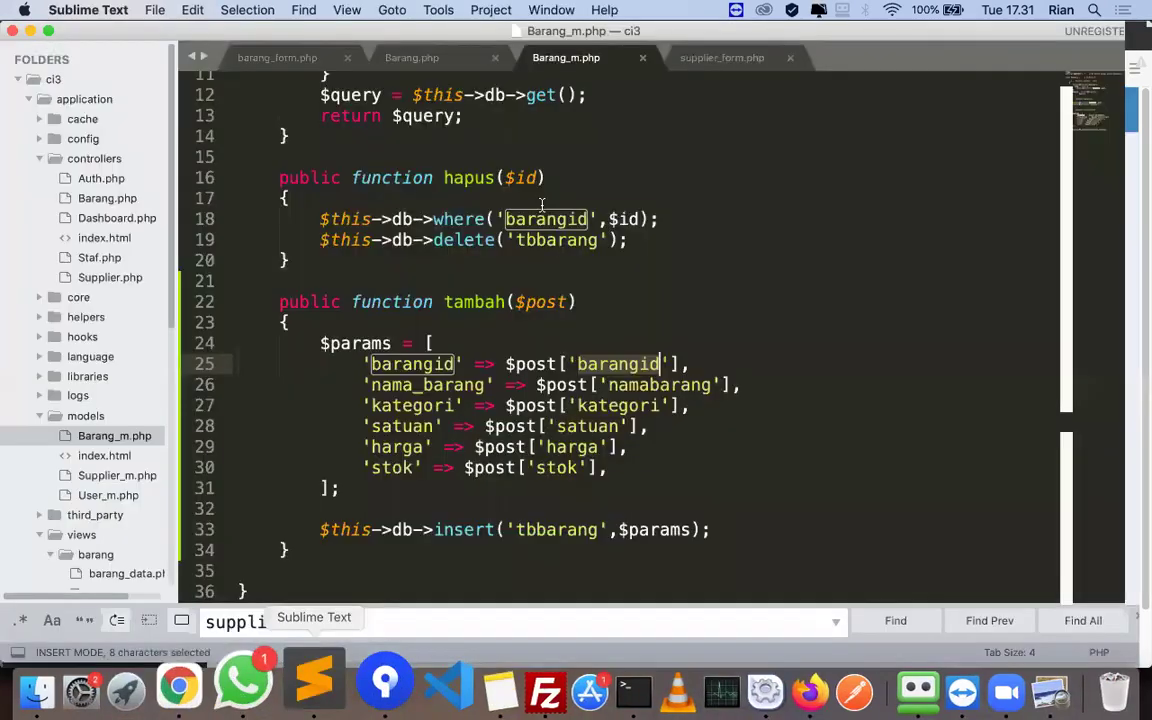
click(420, 58)
click(283, 566)
key(super+Tab)
scroll(381, 458, down, 1)
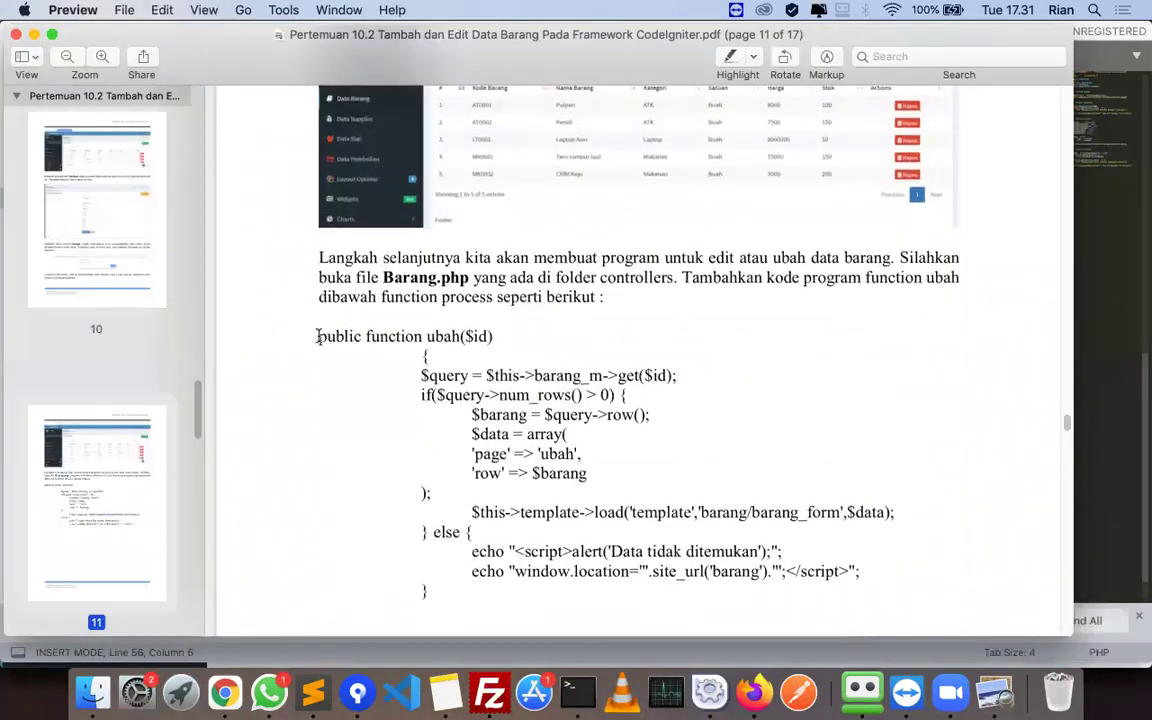
drag(319, 336, 542, 337)
key(super+c)
key(super+Tab)
key(super+v)
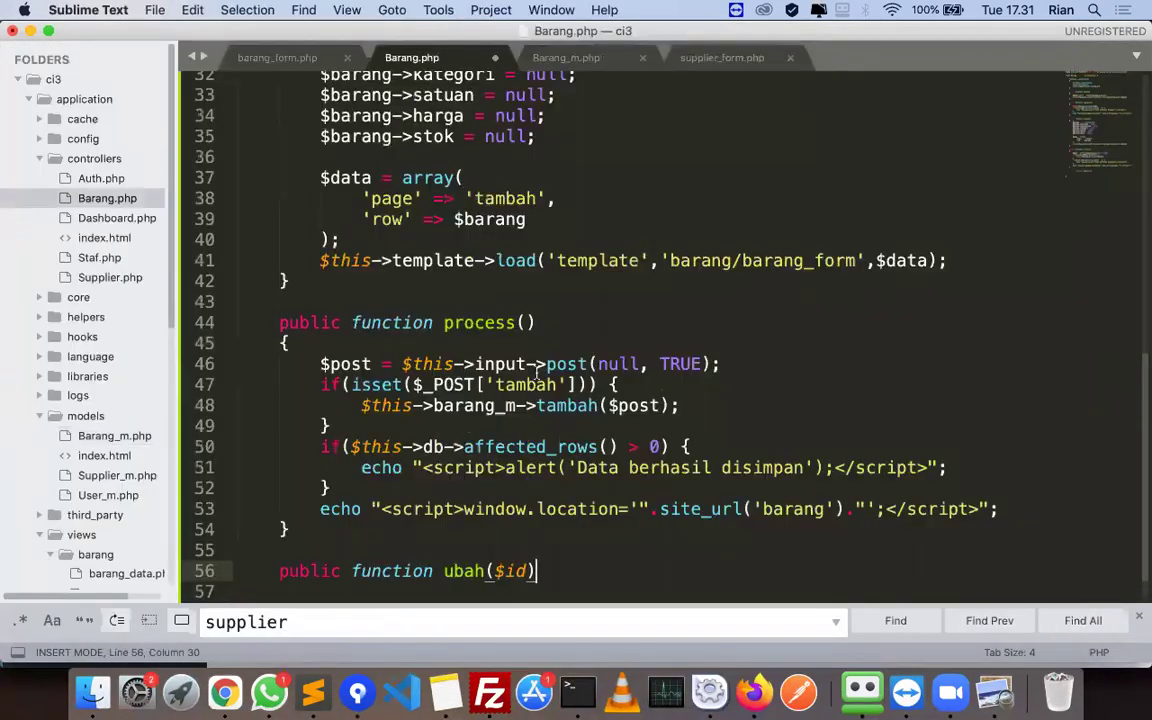
key(Return)
text({)
key(Return)
key(super+Tab)
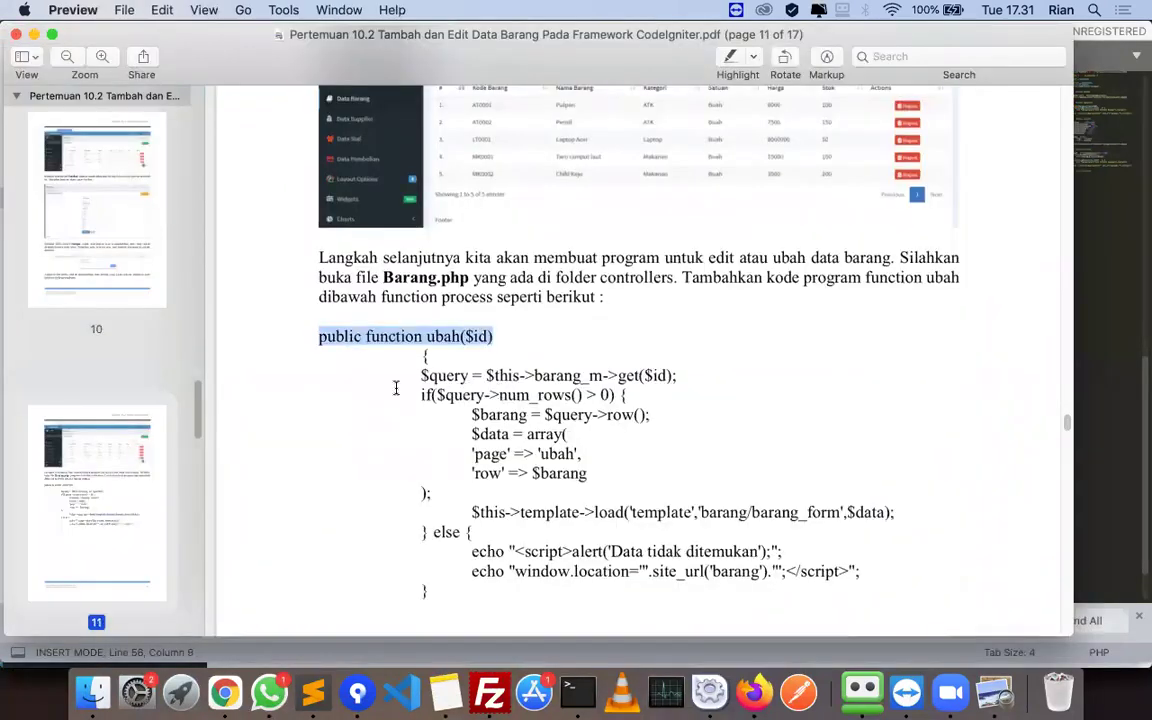
- Add the $query line and the if block, indenting it and splitting $data = array( onto its own line
drag(421, 375, 715, 372)
key(super+c)
key(super+Tab)
key(super+v)
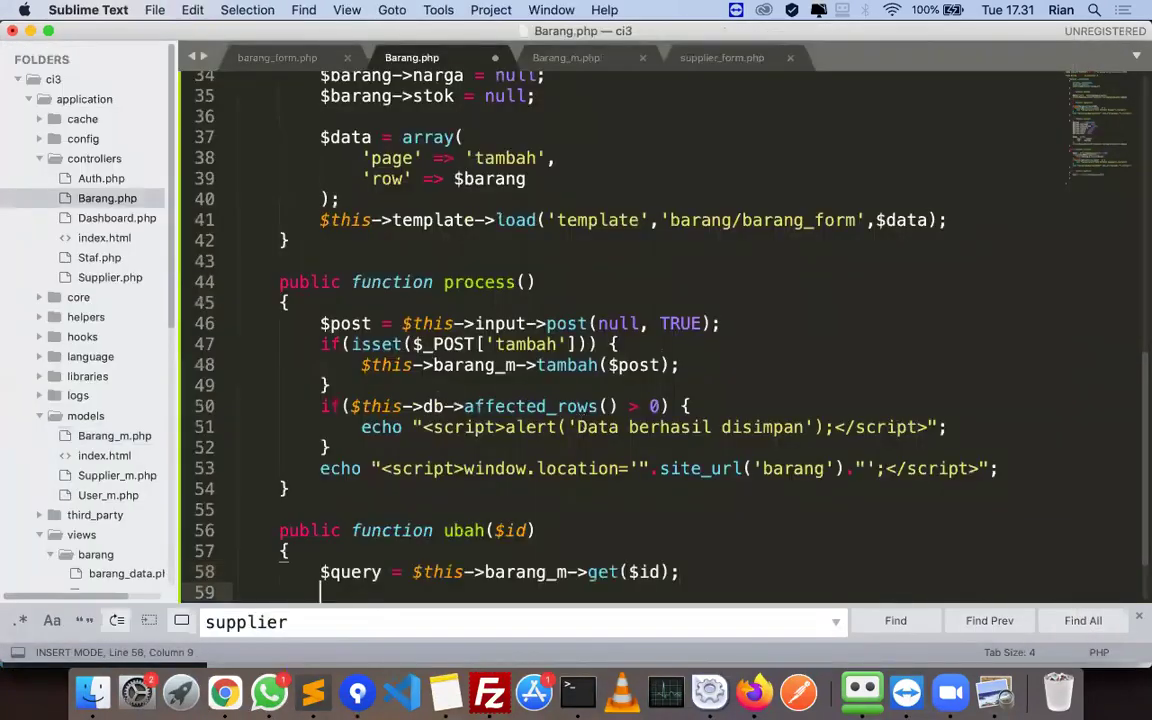
key(super+Tab)
drag(417, 395, 658, 470)
key(super+c)
key(super+Tab)
key(super+v)
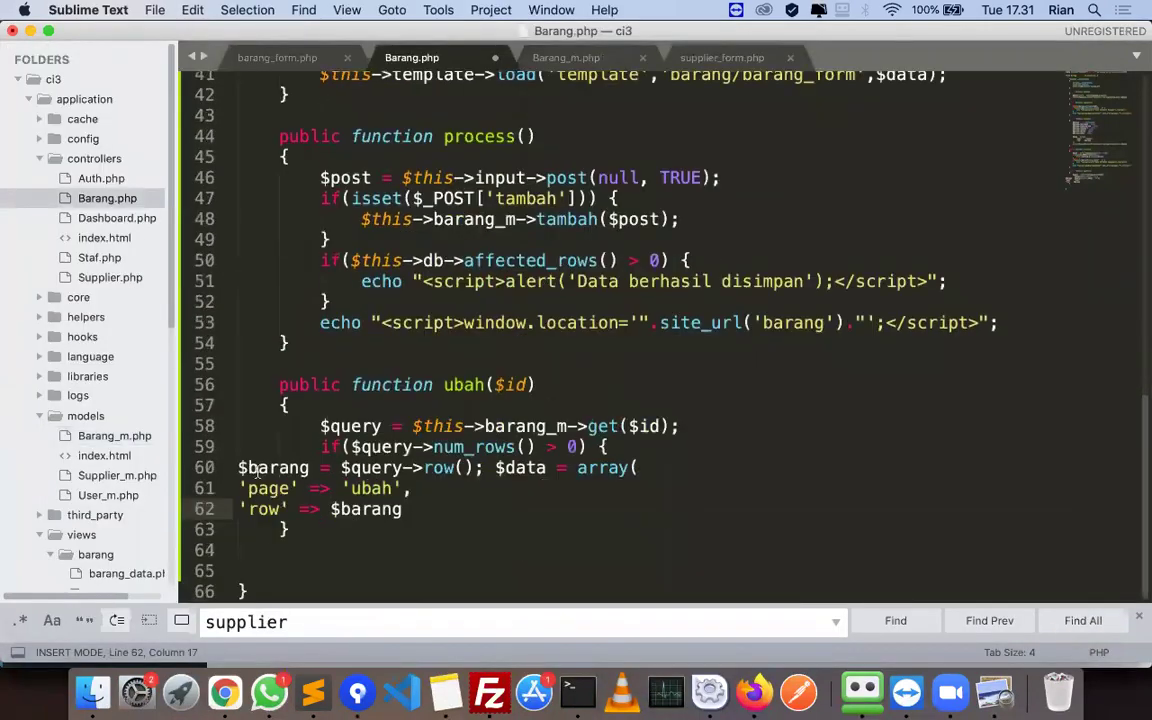
shift+click(240, 466)
key(Tab)
key(Tab)
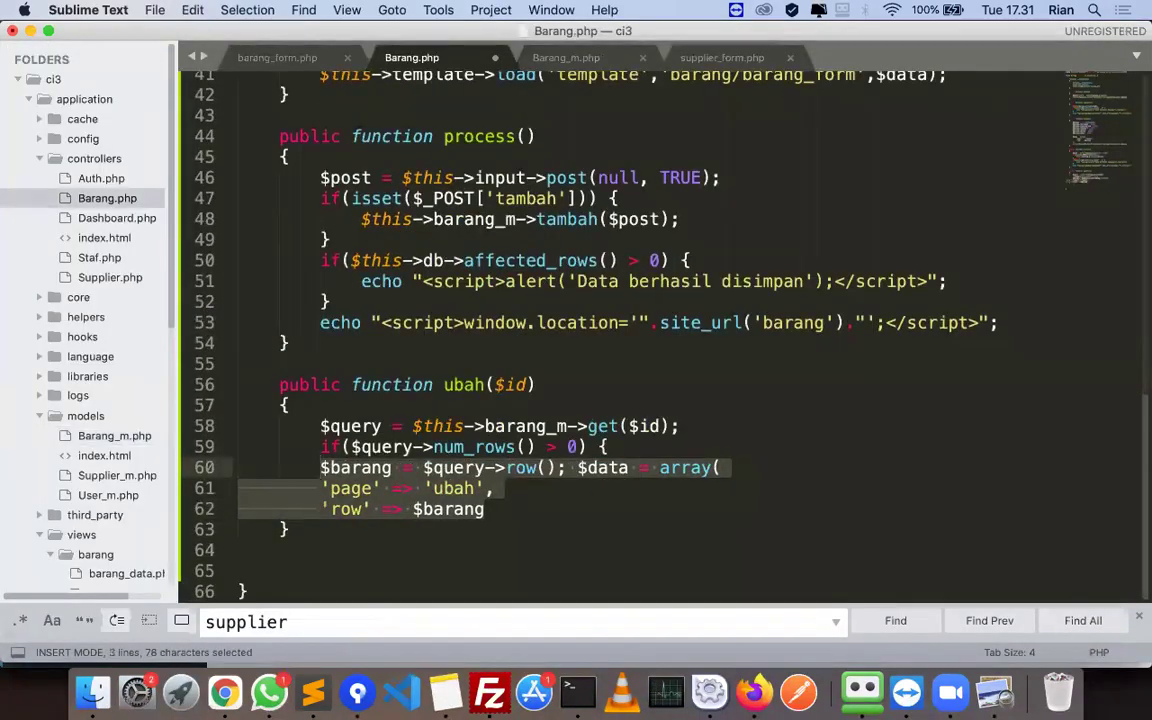
key(Tab)
click(619, 467)
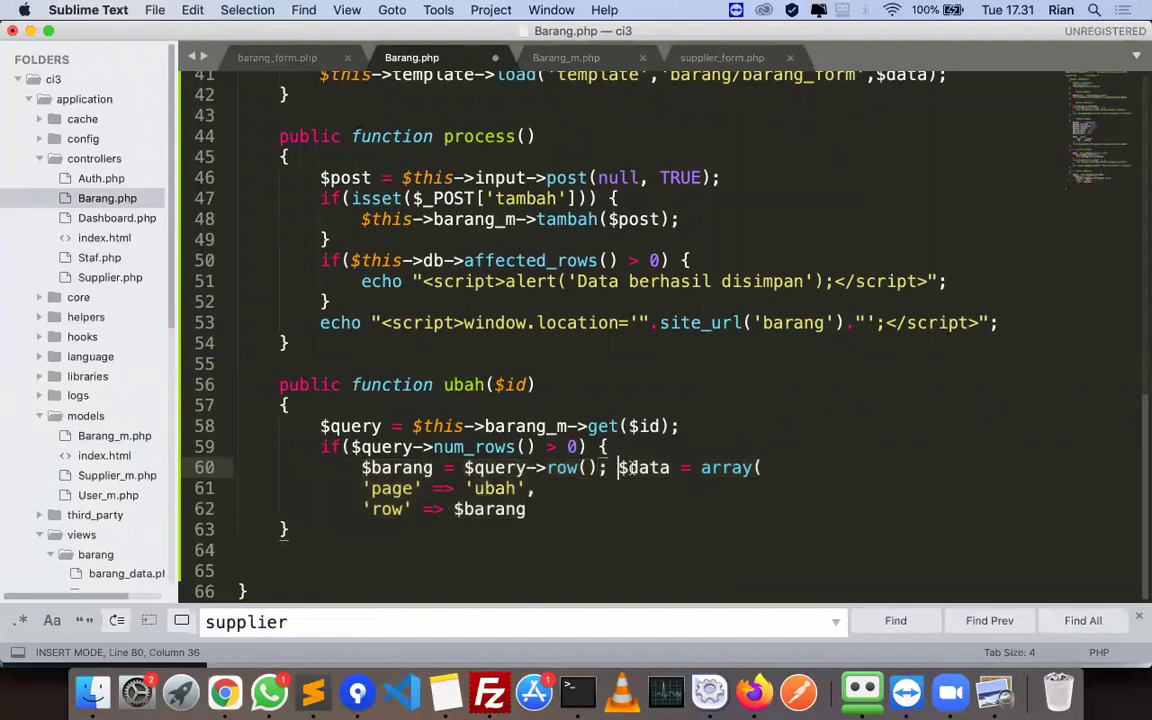
key(Return)
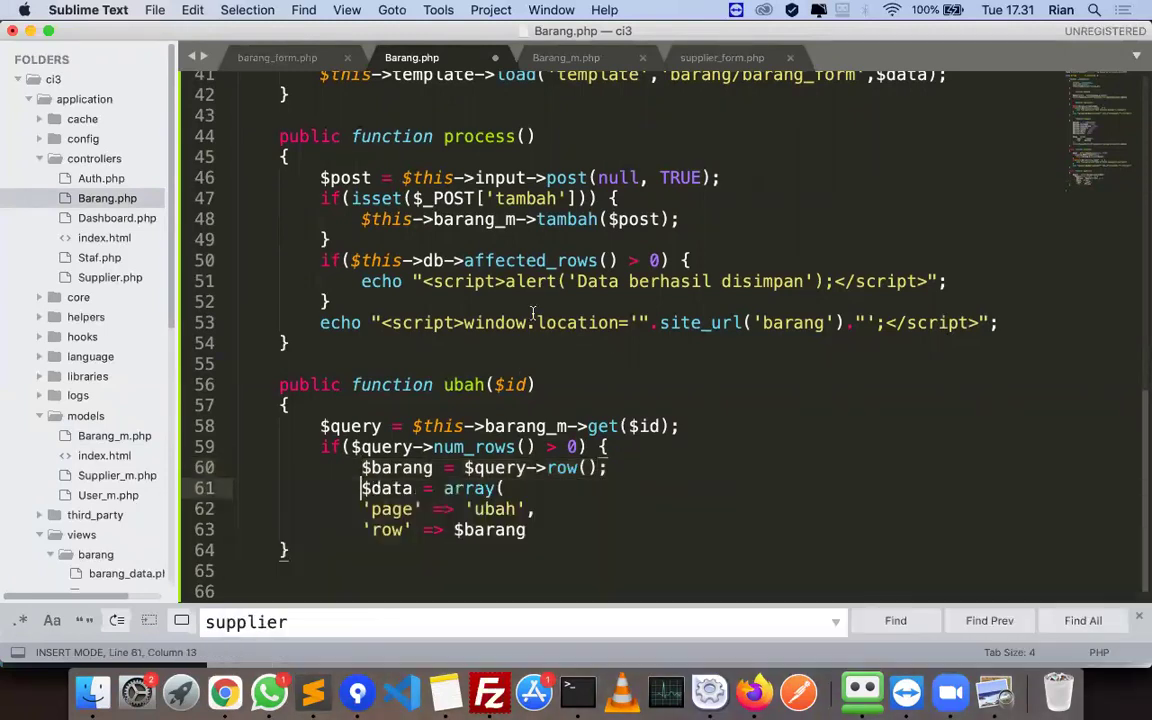
- Indent the page and row array entries and close the array with );
scroll(372, 494, down, 1)
drag(364, 494, 428, 490)
key(super+Tab)
click(420, 490)
key(super+c)
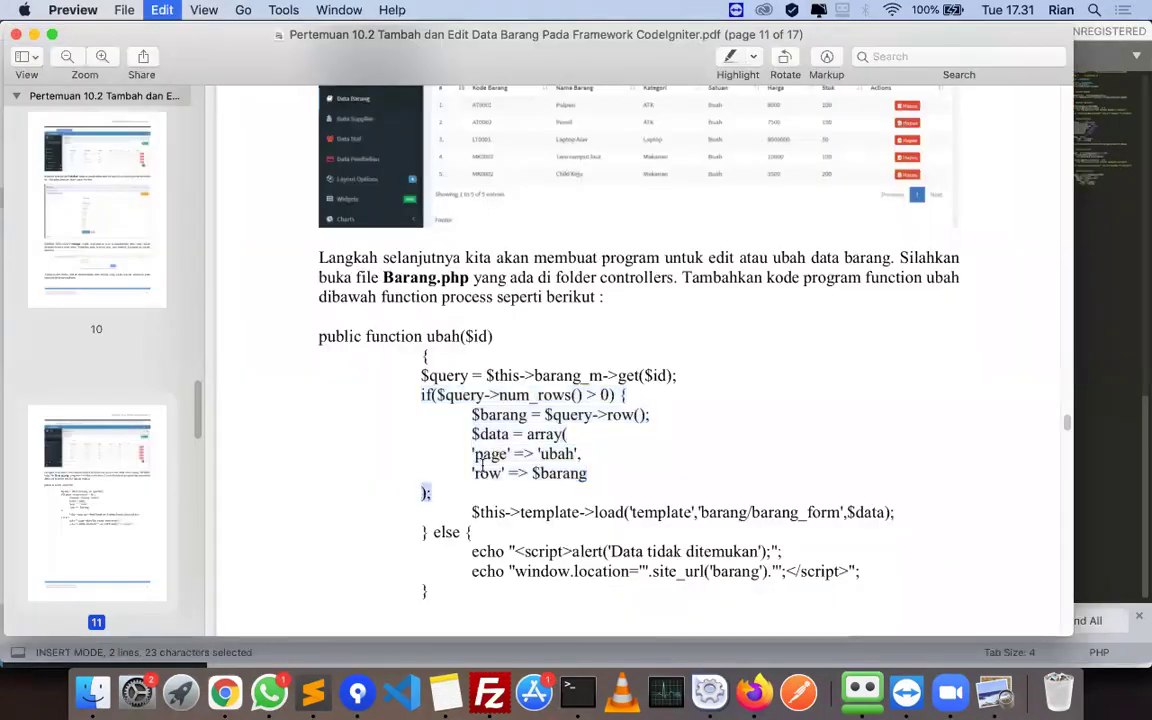
key(super+Tab)
click(576, 516)
key(Return)
text();)
key(super+Tab)
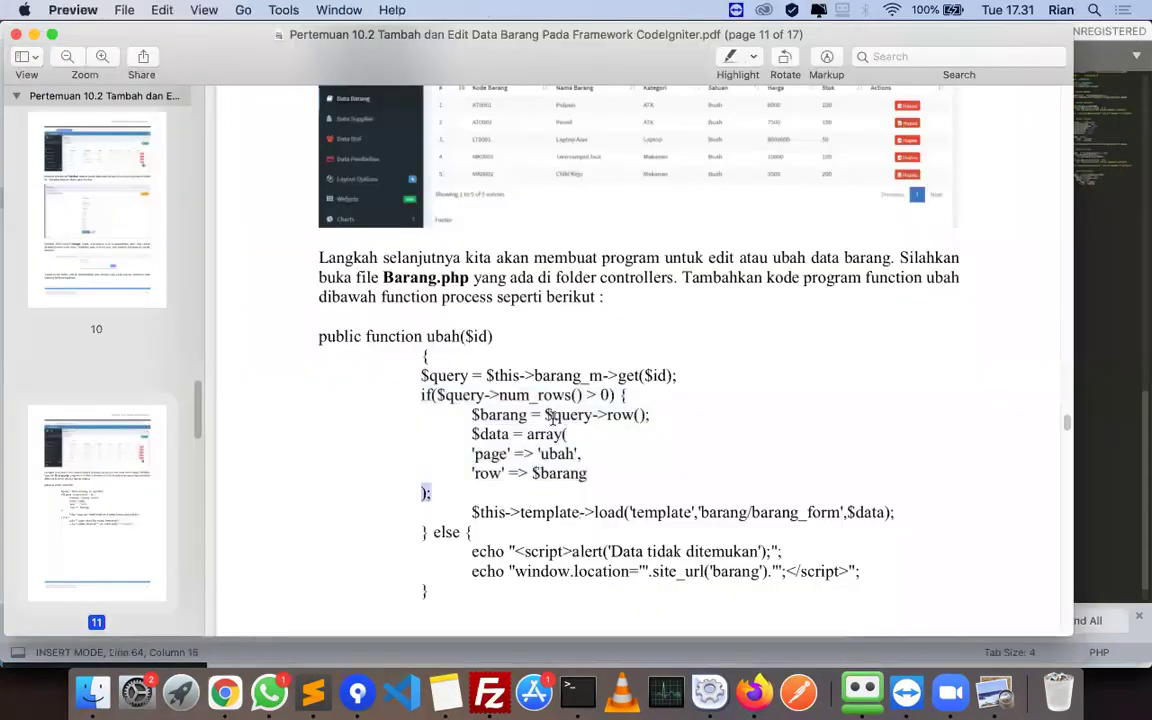
key(super+Tab)
key(Return)
key(Return)
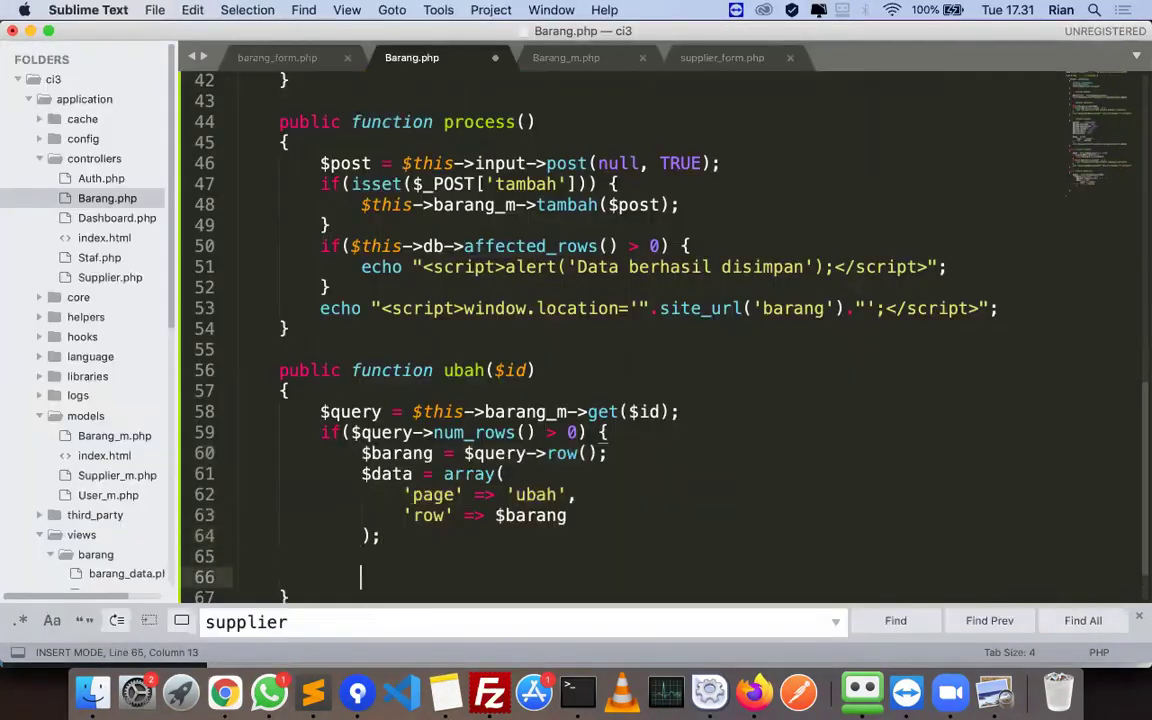
- Paste the template load line and the } else { line from the tutorial
key(super+Tab)
scroll(492, 475, down, 1)
drag(472, 483, 926, 478)
key(super+Tab)
key(super+v)
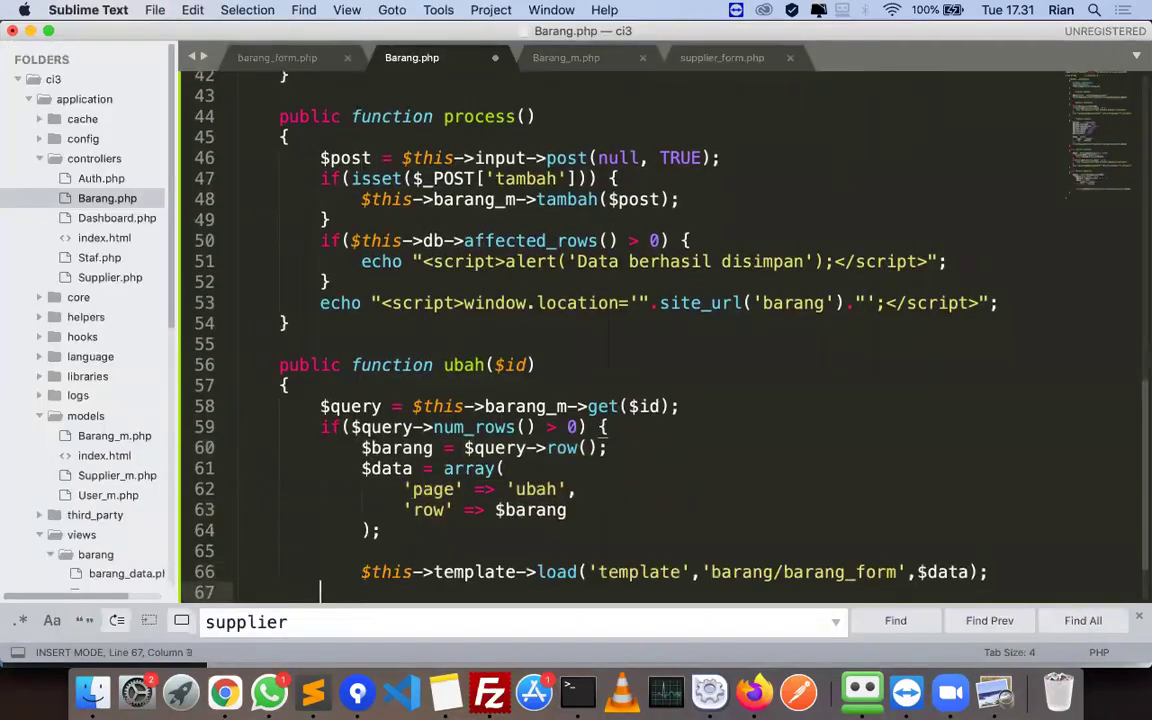
key(super+Tab)
scroll(421, 460, down, 1)
drag(509, 470, 843, 483)
key(super+c)
key(super+Tab)
key(super+v)
key(Return)
- Add the Data tidak ditemukan alert and window.location redirect, close the function, and save Barang.php
key(super+Tab)
key(super+c)
key(super+Tab)
key(super+v)
key(Return)
key(super+Tab)
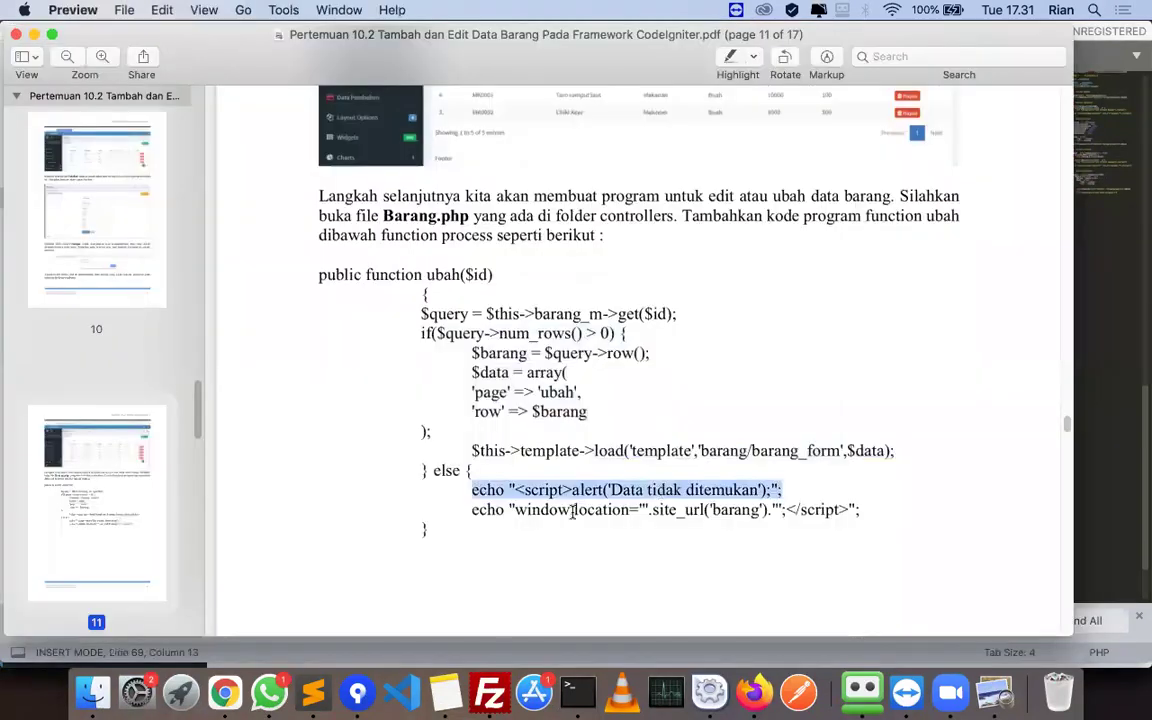
drag(471, 510, 903, 515)
key(super+c)
key(super+Tab)
key(super+v)
key(Return)
text(})
key(super+s)
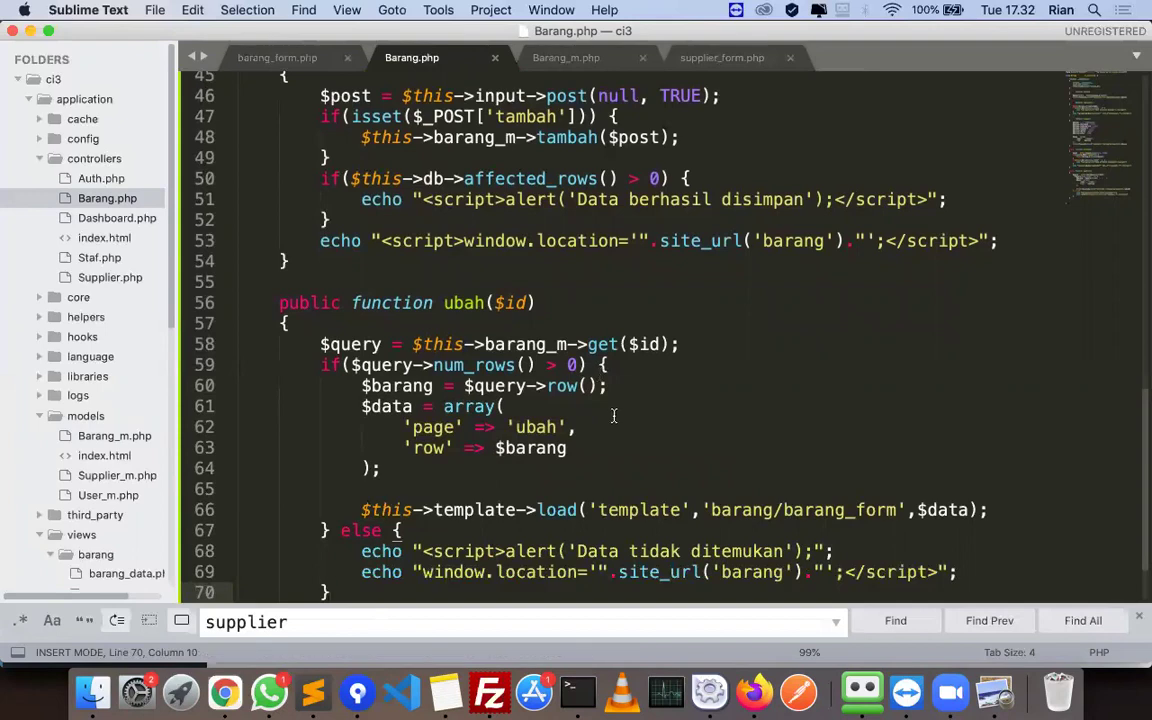
scroll(400, 330, down, 2)
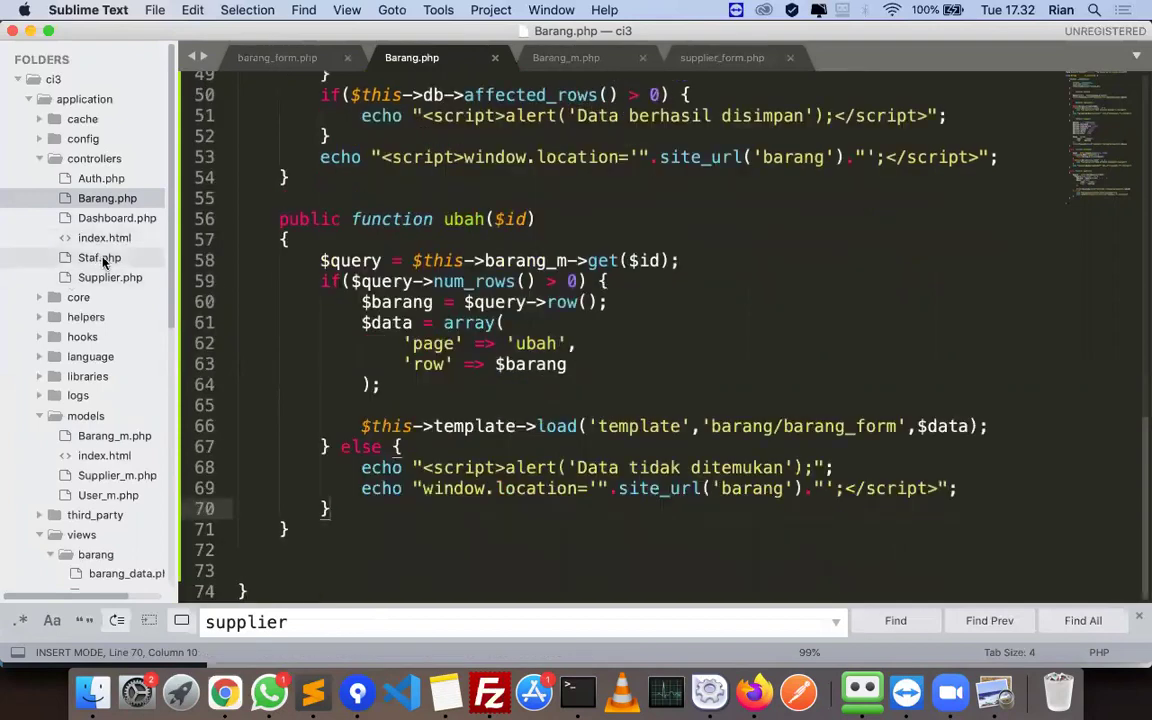
key(super+Tab)
- Scroll the tutorial PDF further down toward page 14
scroll(455, 410, down, 4)
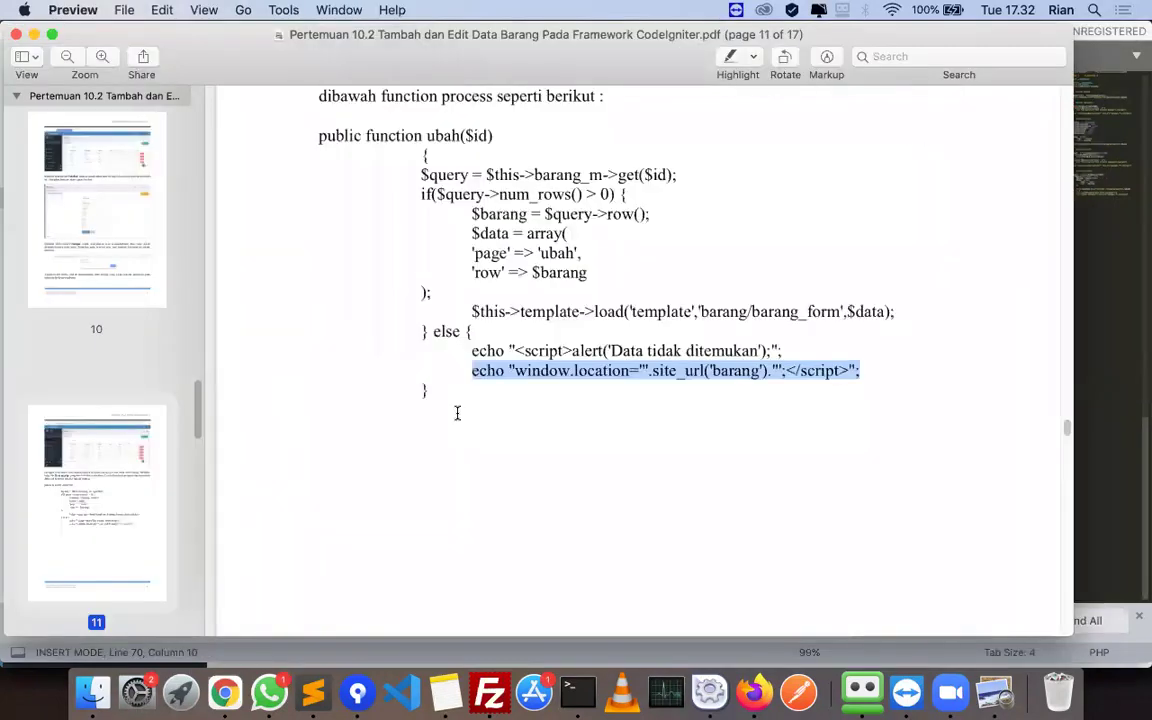
key(super+Tab)
key(super+Tab)
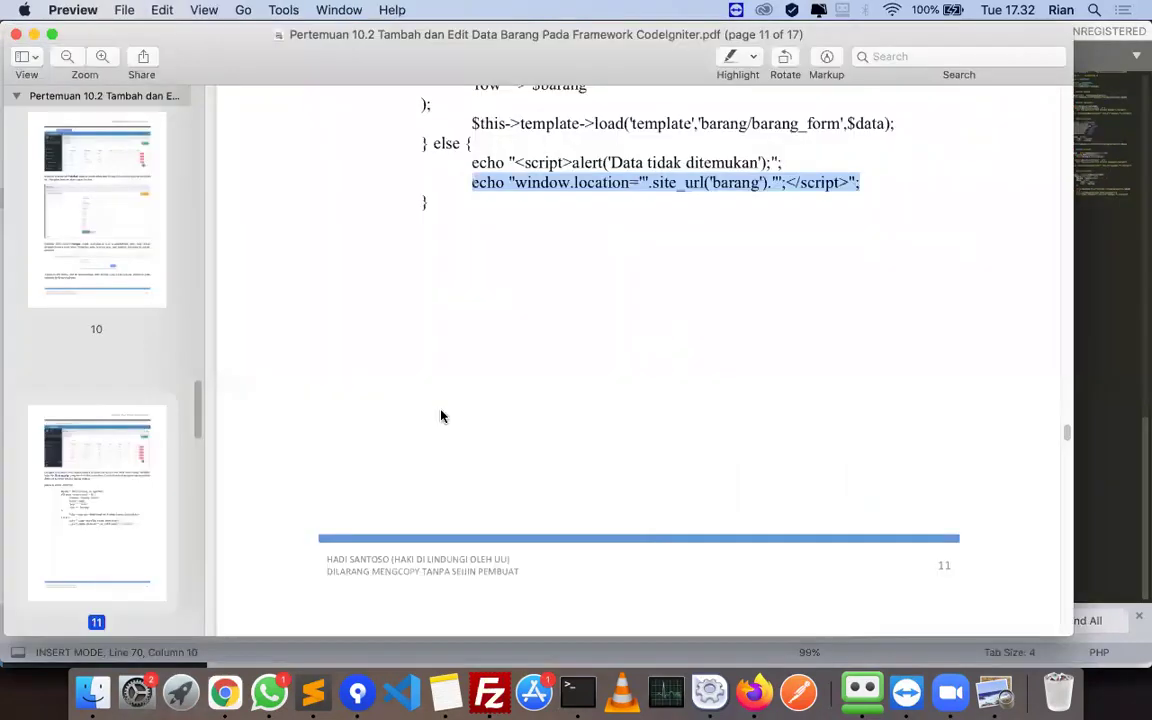
scroll(441, 416, down, 6)
scroll(441, 416, down, 4)
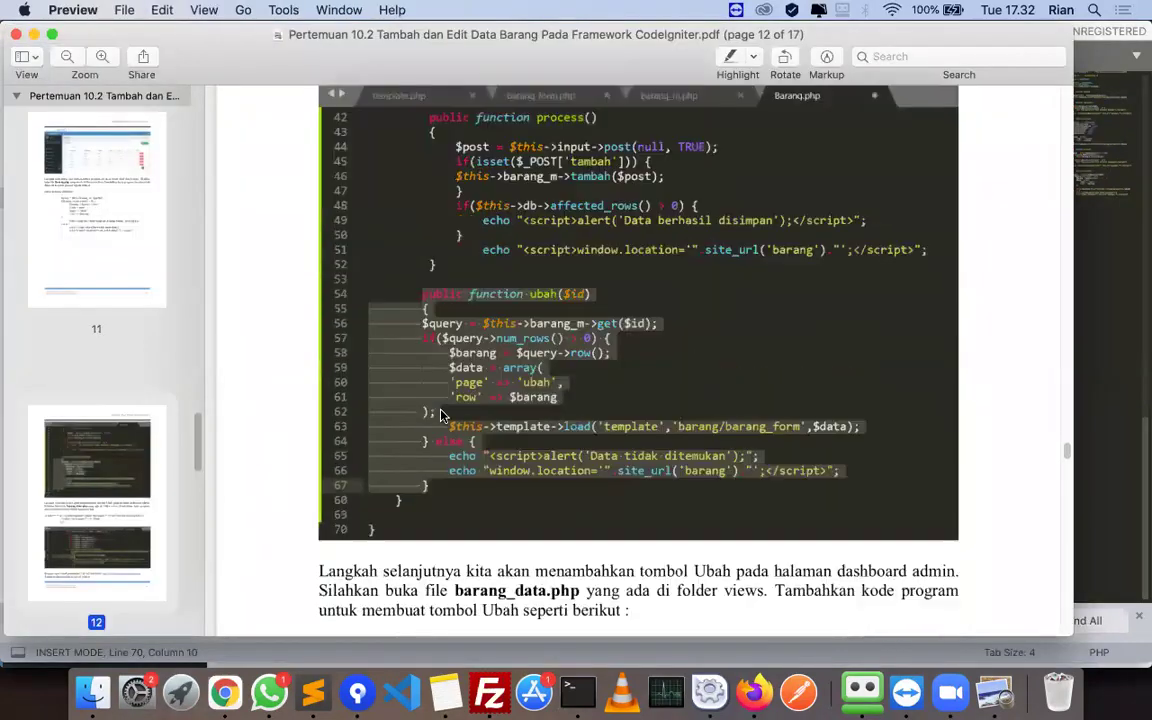
scroll(437, 406, down, 3)
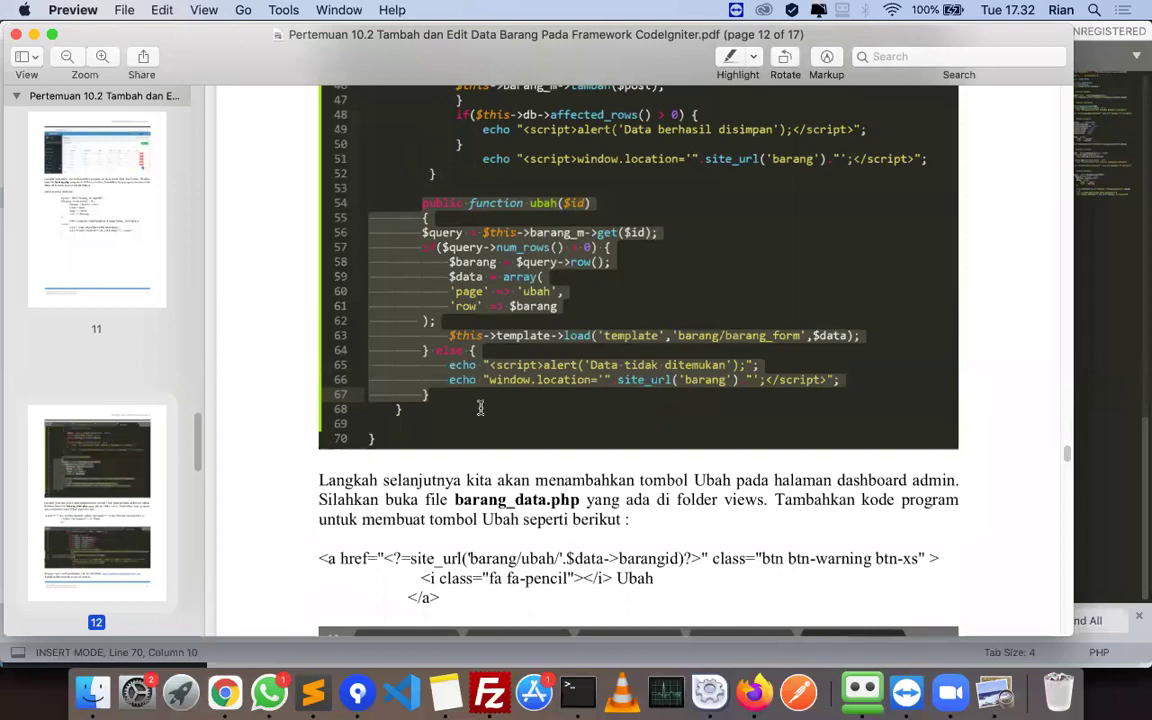
scroll(530, 416, down, 3)
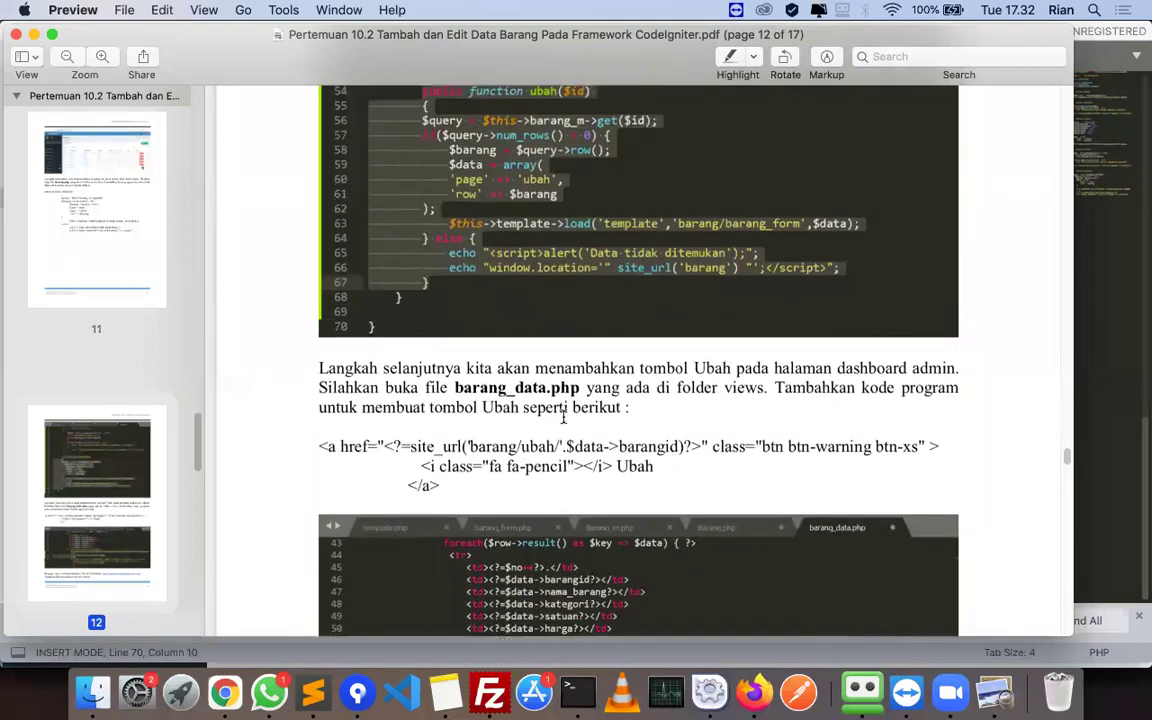
scroll(498, 416, down, 2)
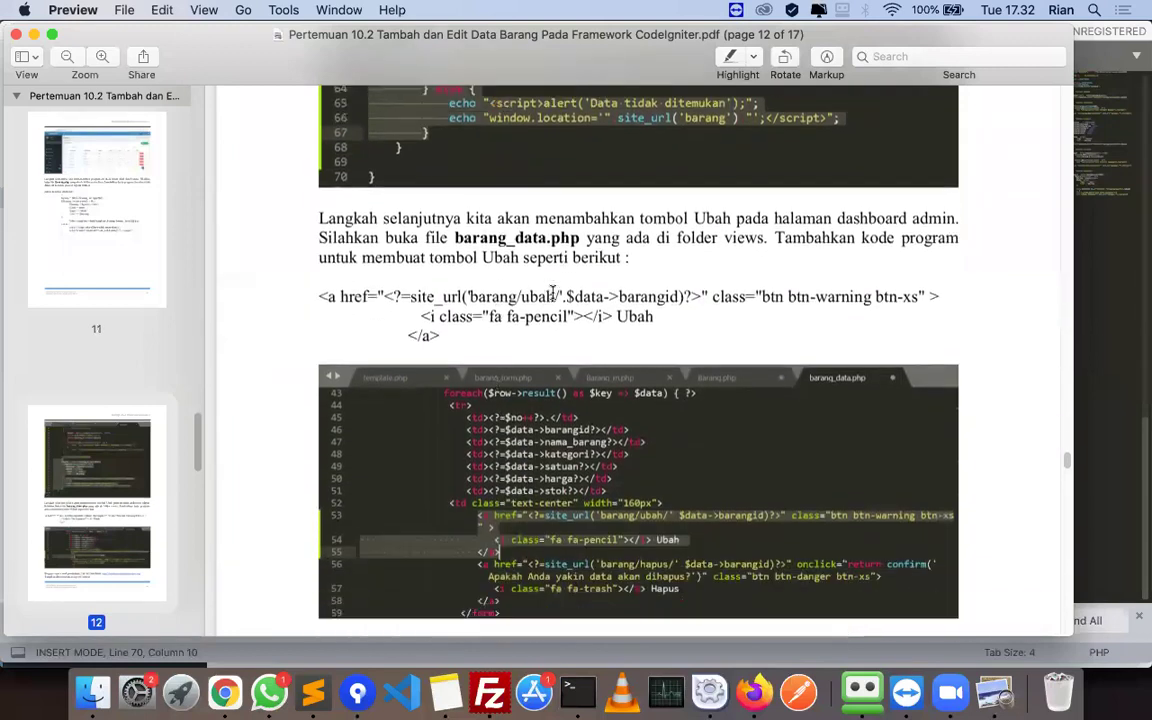
- Open barang_data.php from the views folder and go to line 52
key(super+Tab)
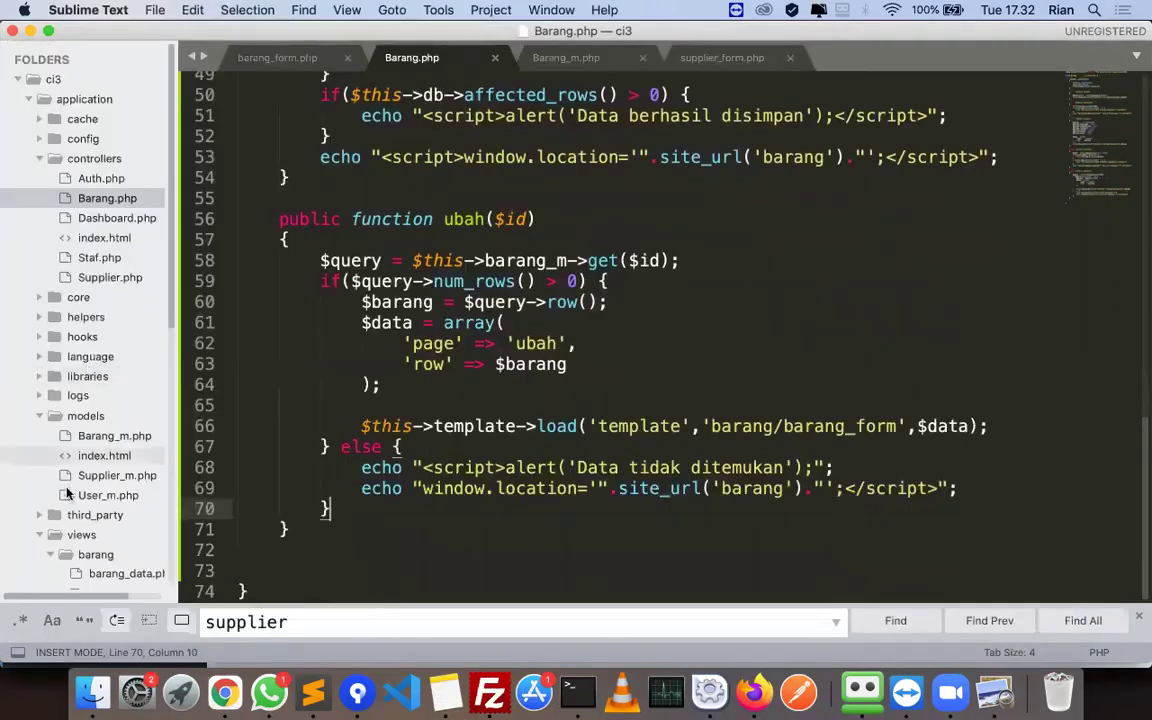
scroll(128, 484, down, 3)
click(128, 484)
scroll(739, 452, down, 11)
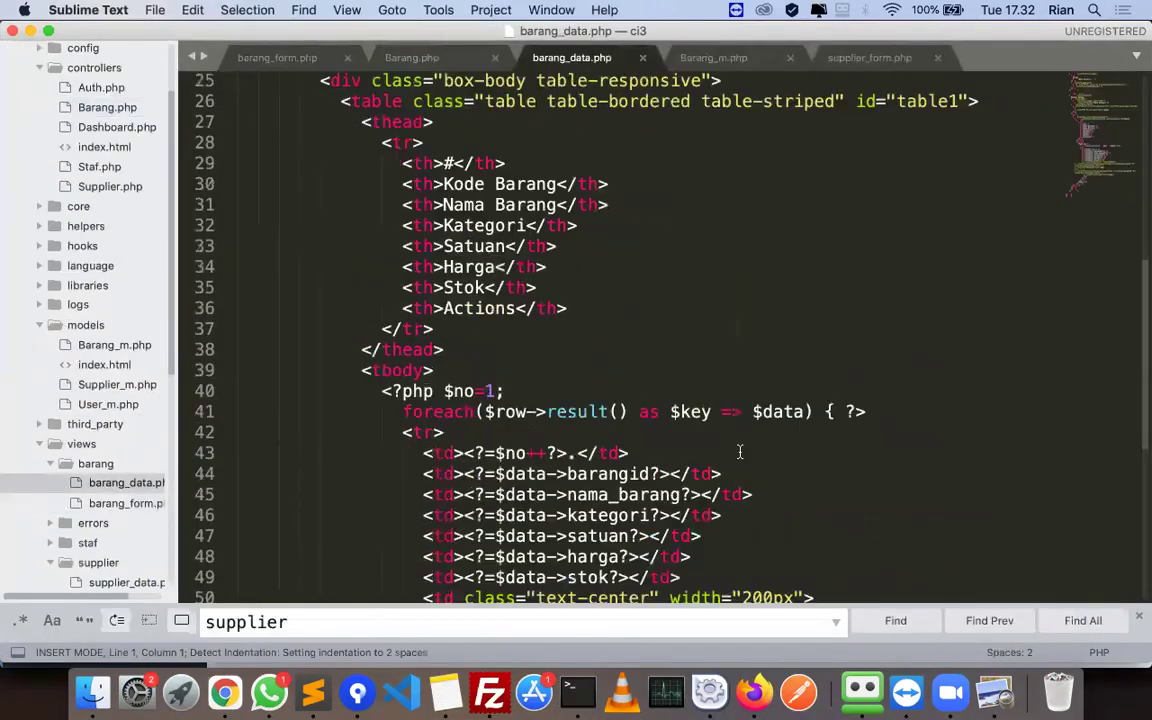
click(721, 437)
key(super+Tab)
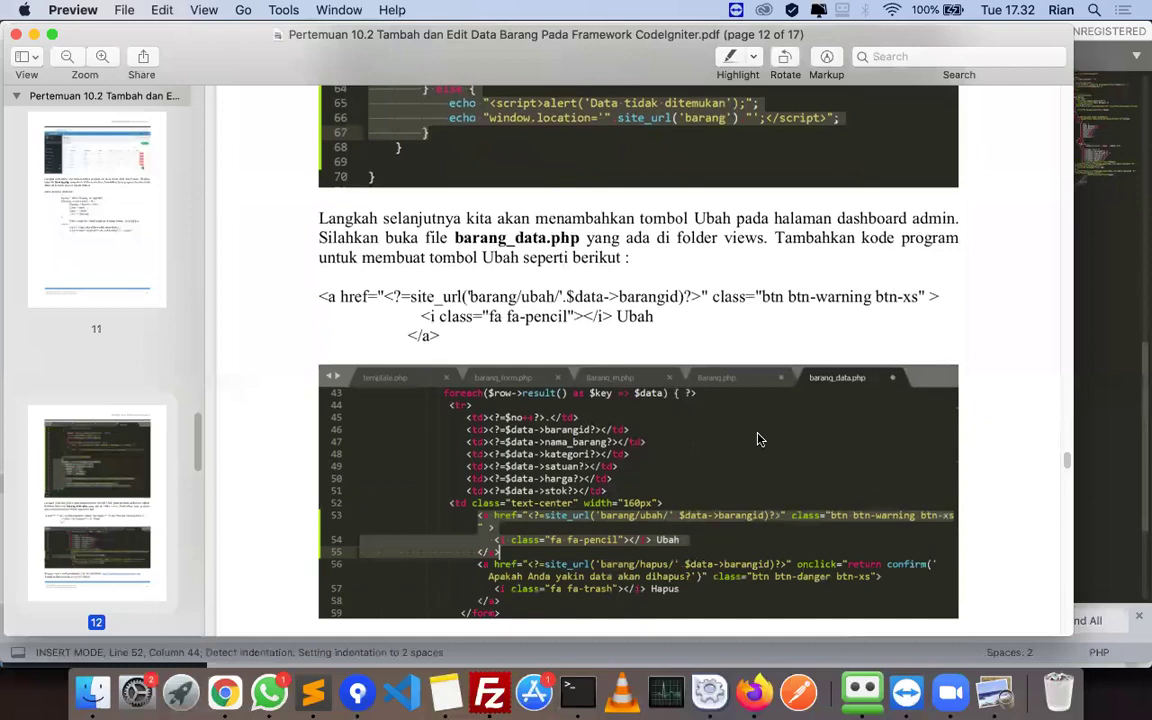
key(super+Tab)
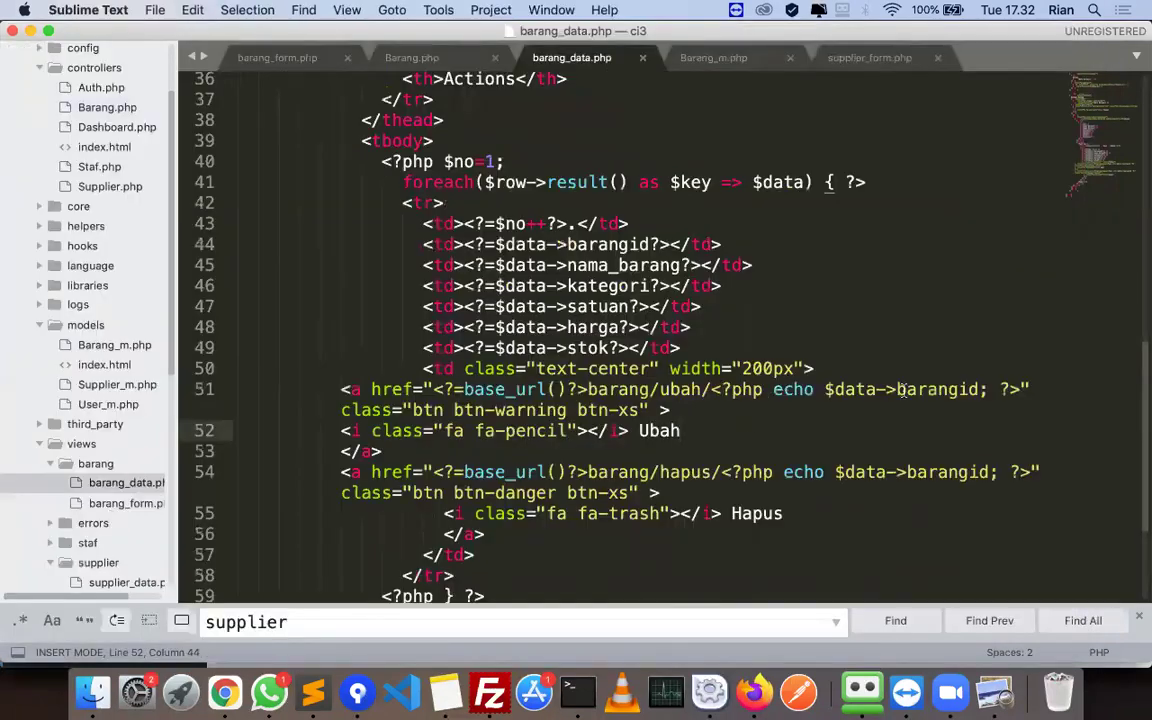
- Compare line 52's Ubah label and barangid edit link against the tutorial PDF
key(super+Tab)
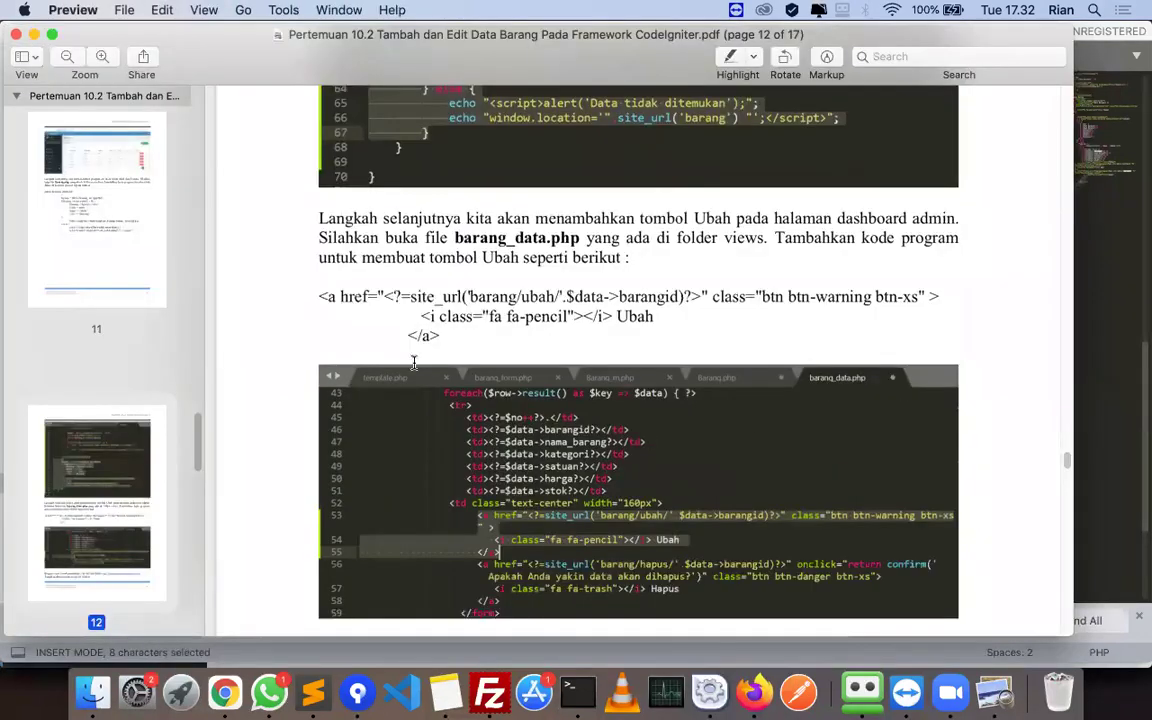
key(super+Tab)
key(Down)
key(Down)
key(super+Tab)
key(super+Tab)
key(Down)
key(shift+alt+Left)
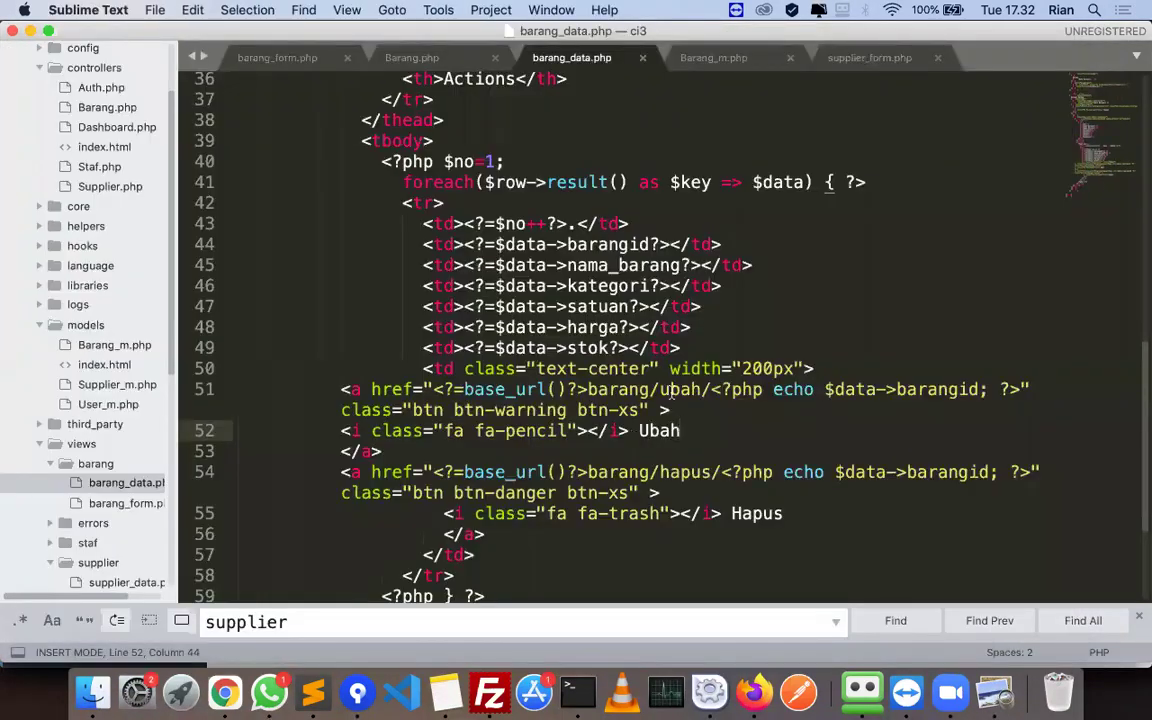
key(super+Tab)
key(super+Tab)
key(alt+Right)
key(alt+Right)
key(alt+Right)
key(alt+Right)
key(shift+alt+Left)
key(super+Tab)
- Scroll page 14 down to the Tambah Barang screenshot and 'Contoh jika tombol Ubah' caption
scroll(689, 419, down, 10)
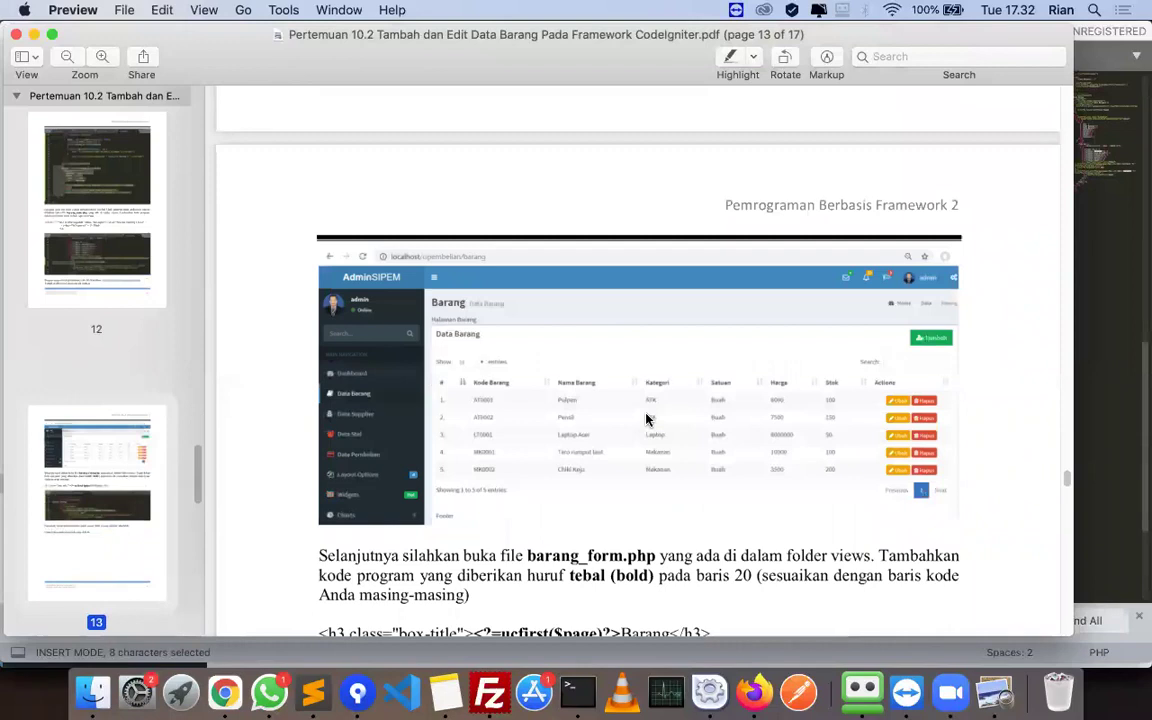
scroll(646, 419, down, 3)
scroll(646, 419, down, 4)
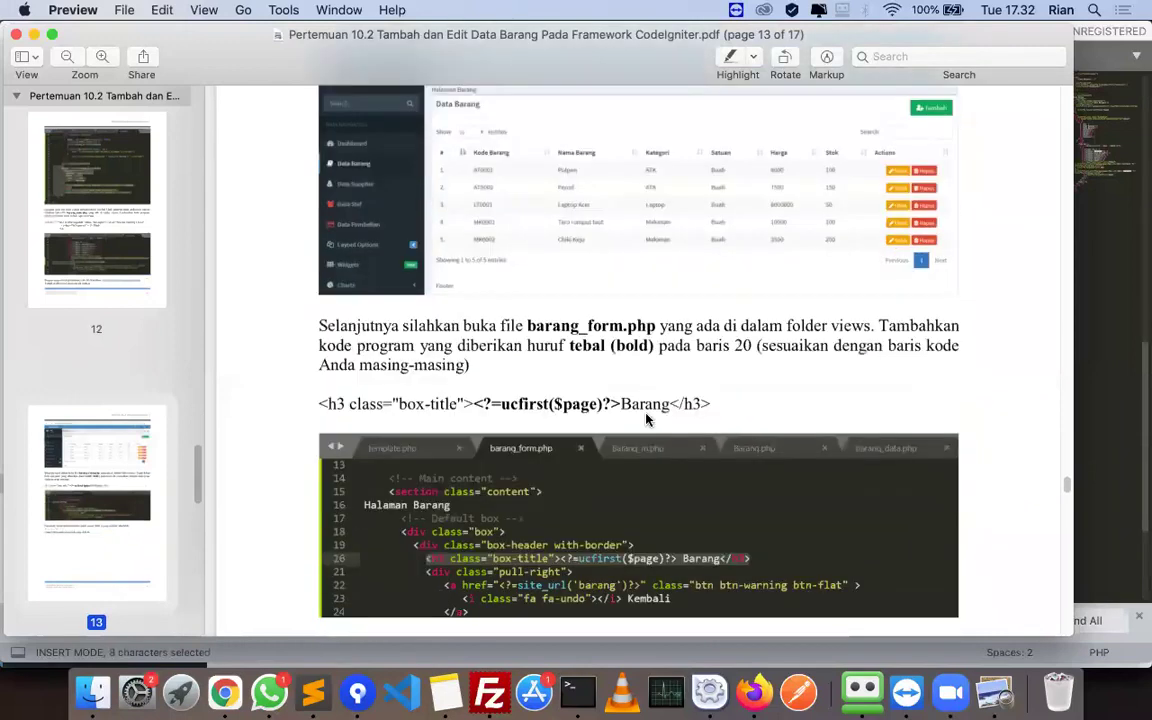
scroll(646, 419, down, 20)
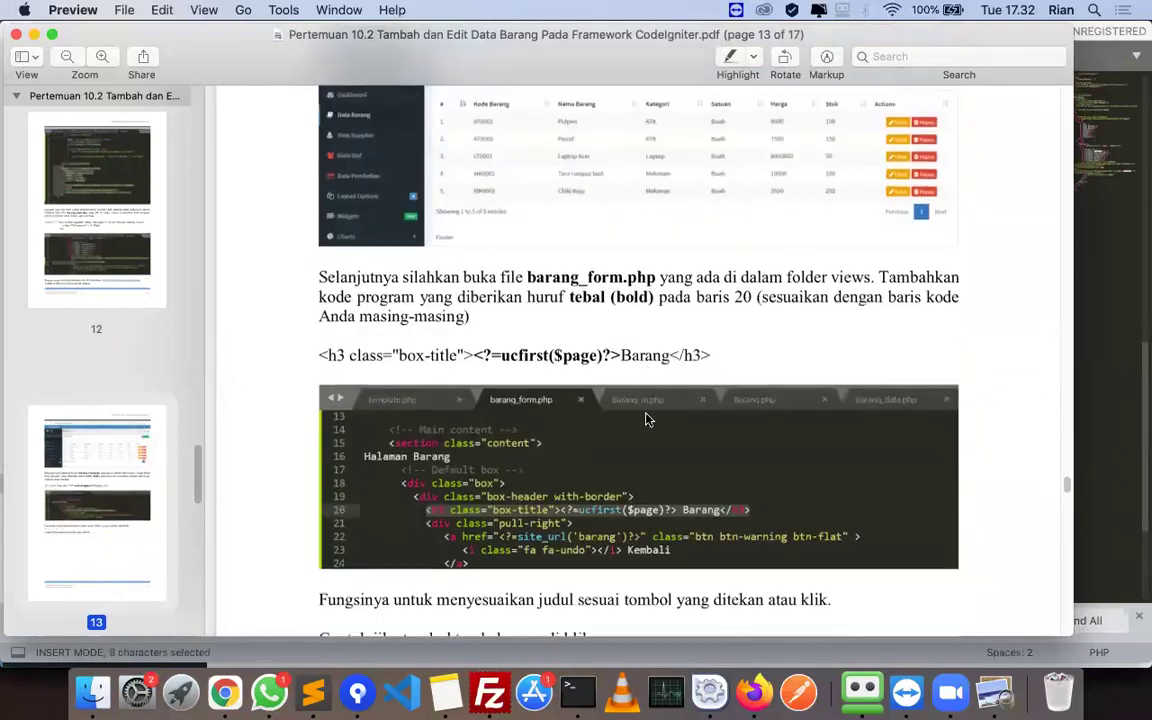
scroll(646, 419, down, 8)
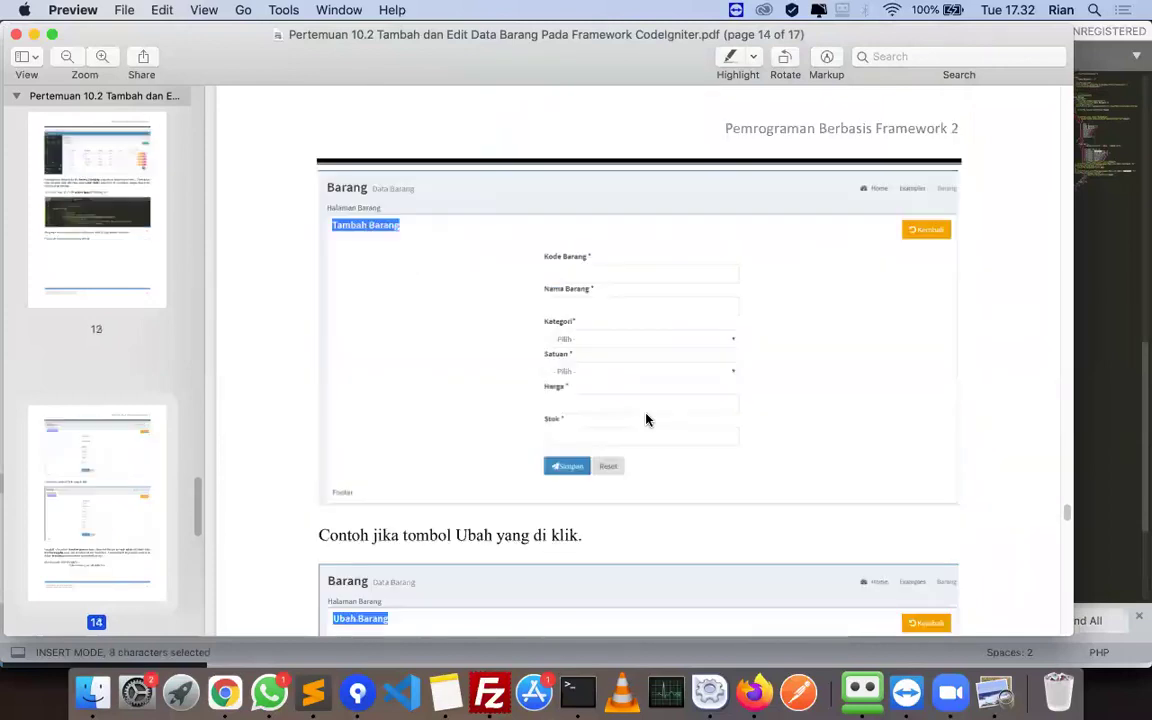
- Reload localhost/ci3/barang in Firefox and check the Tambah Barang form before returning
click(752, 686)
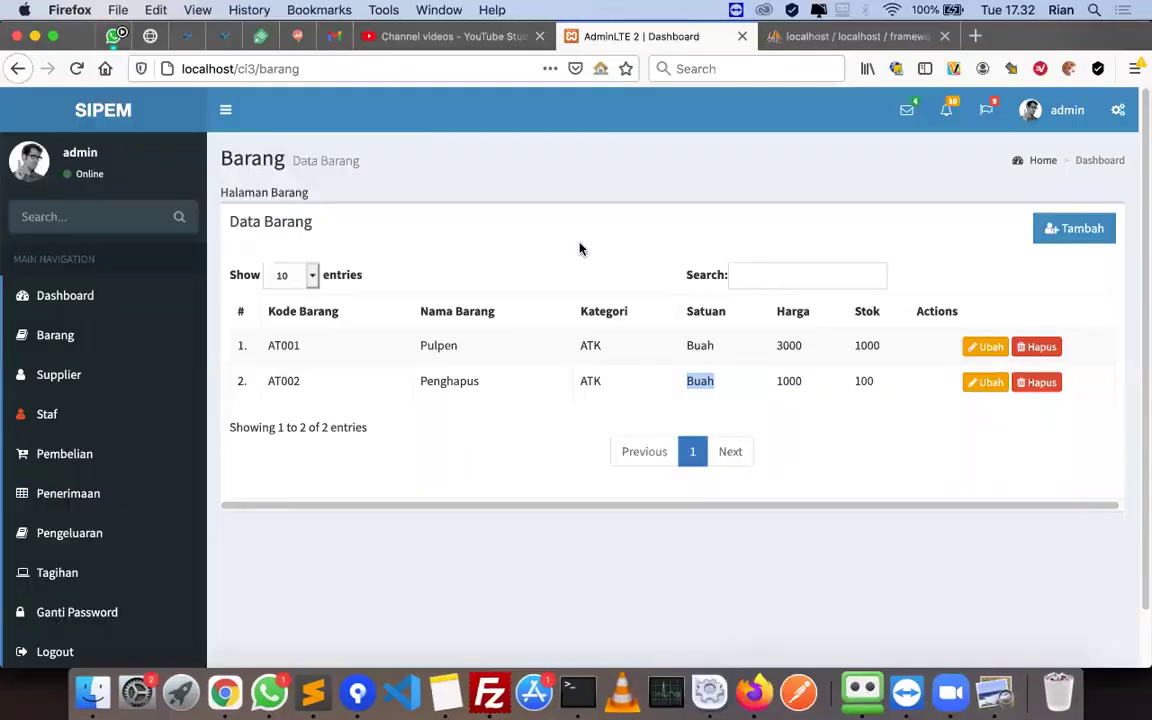
click(240, 68)
key(Return)
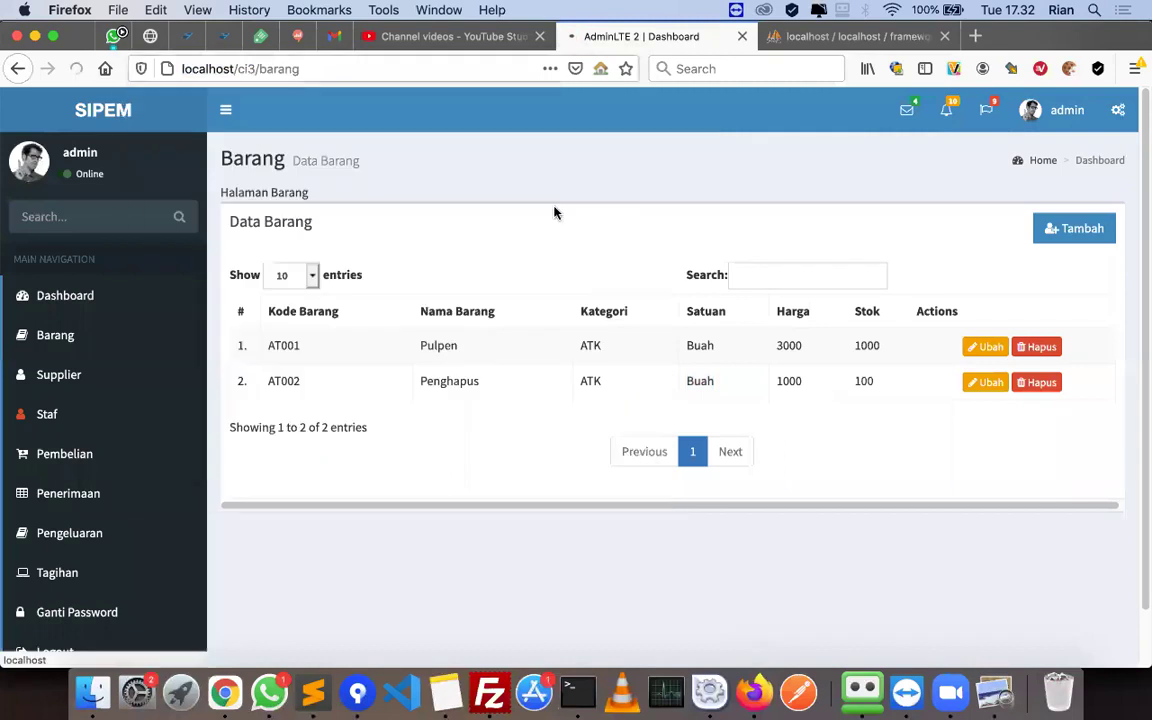
click(1068, 230)
double_click(268, 221)
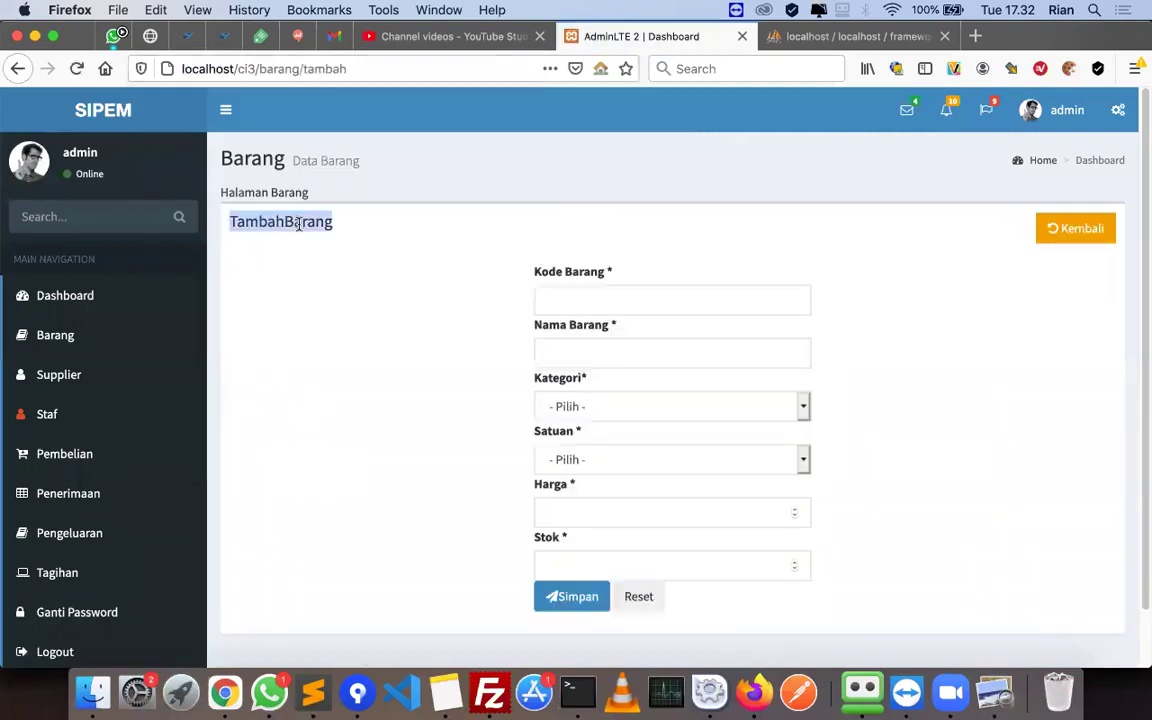
click(1060, 228)
- Try the Ubah Barang form for AT001 and AT002, ending on AT001 (Pulpen, 3000, 1000)
click(987, 346)
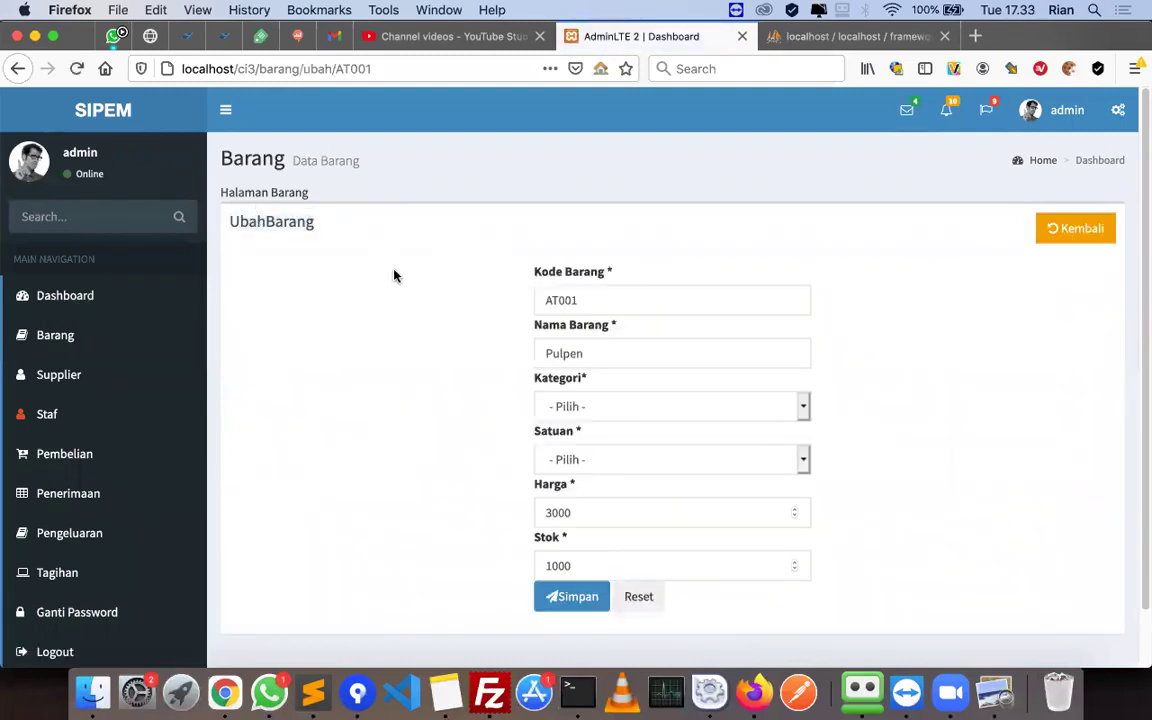
double_click(283, 218)
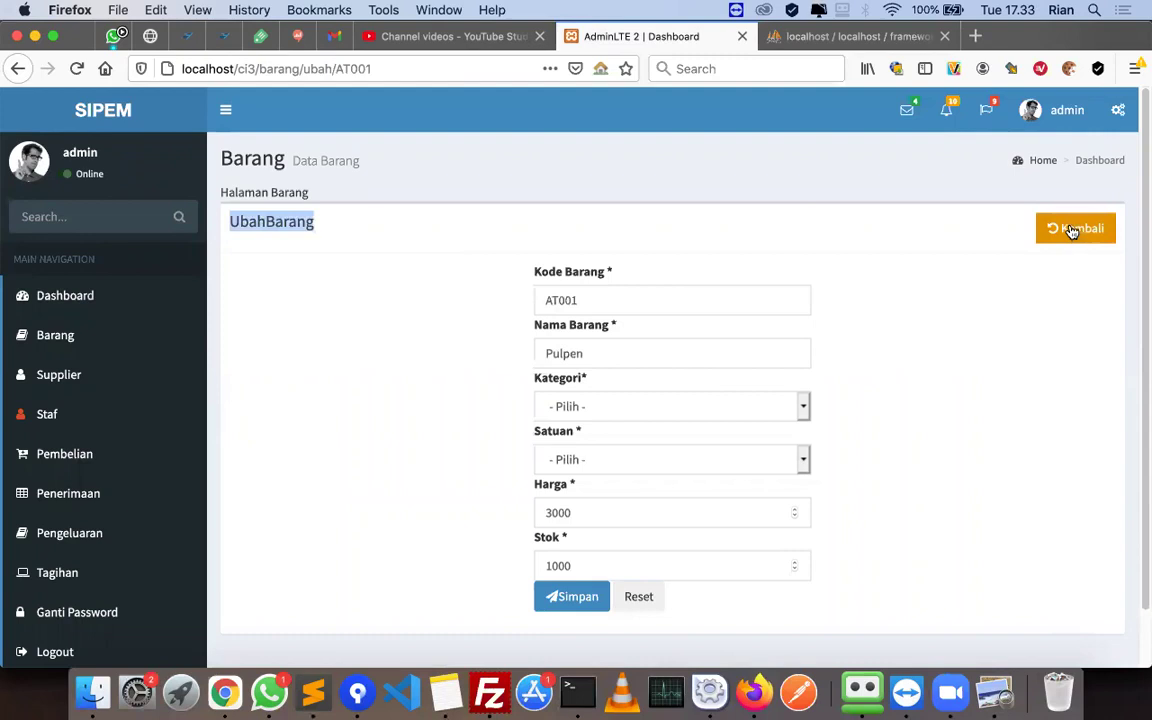
click(1070, 229)
click(990, 348)
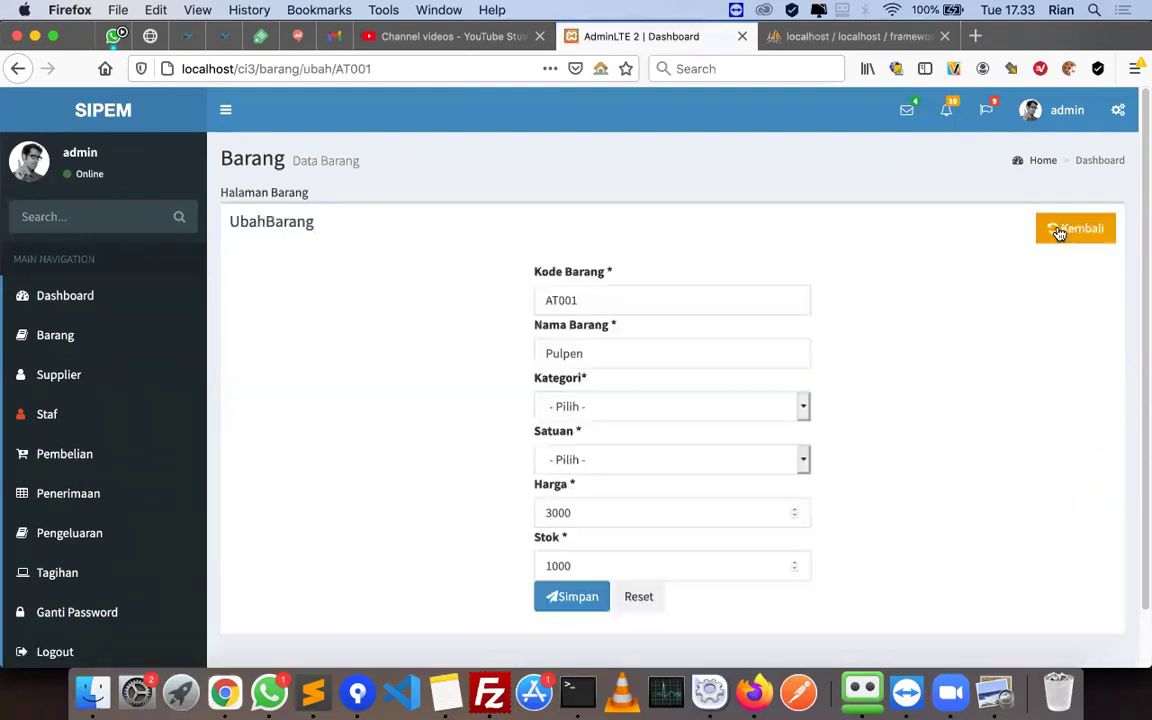
click(1075, 228)
click(985, 382)
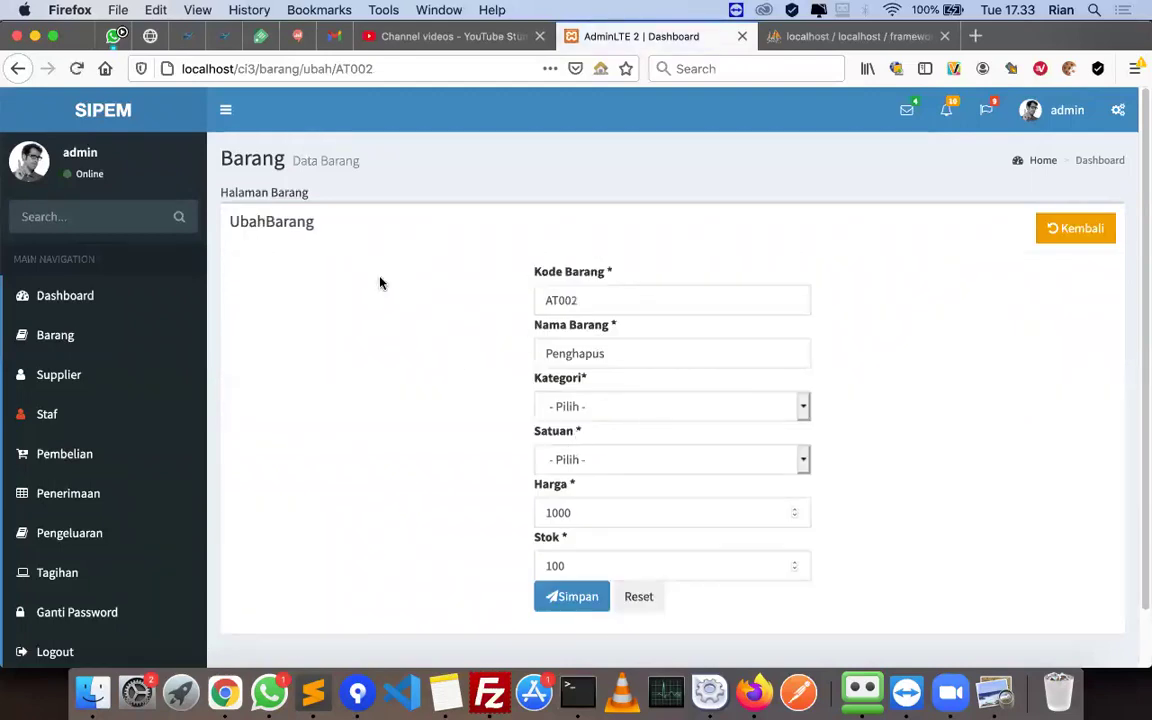
click(1059, 242)
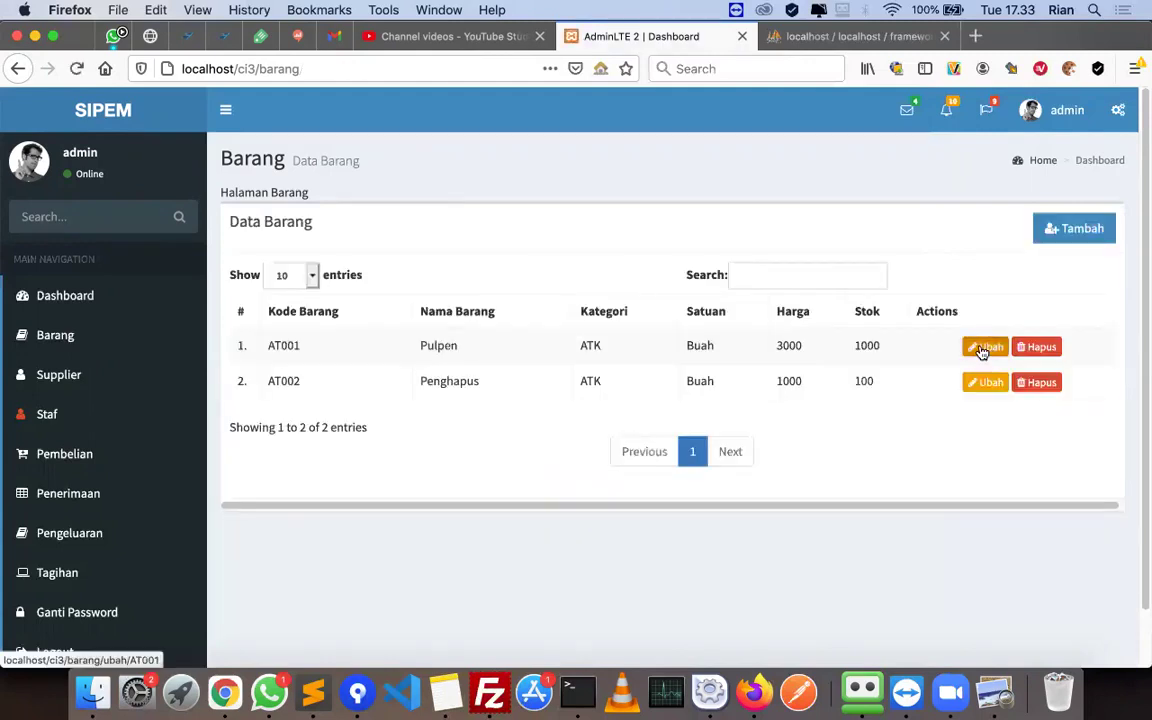
click(982, 348)
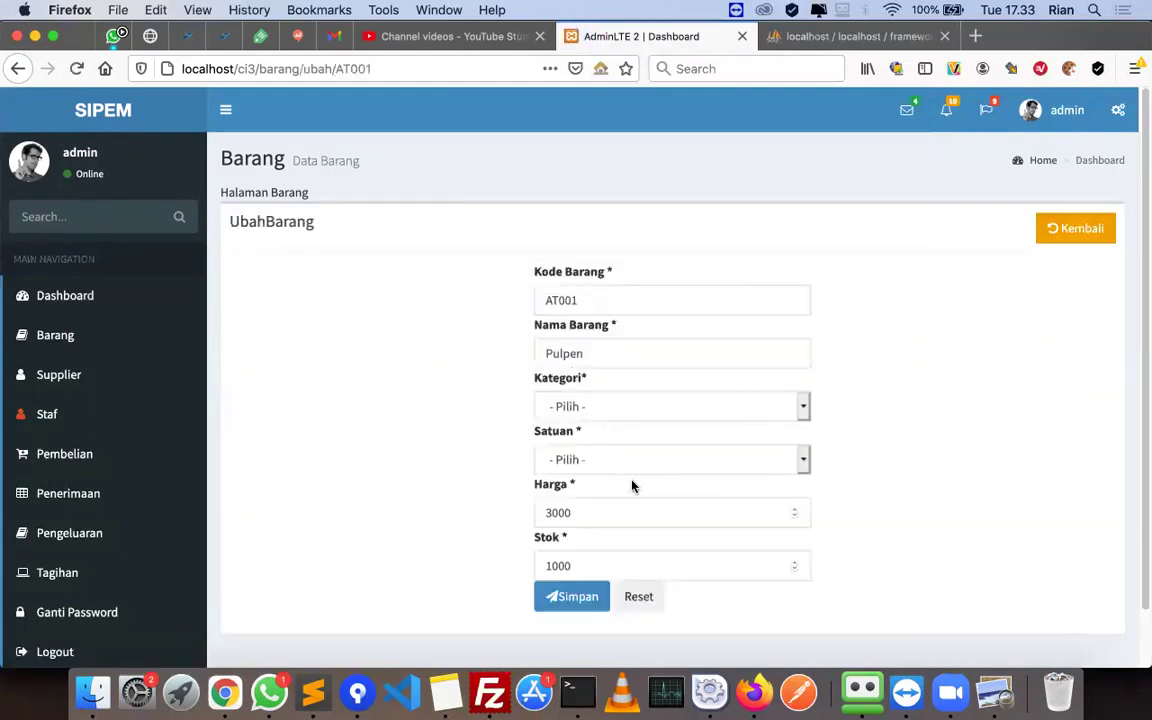
- Open Barang.php and locate the tambah branch on line 47 of process()
key(super+Tab)
scroll(560, 440, down, 5)
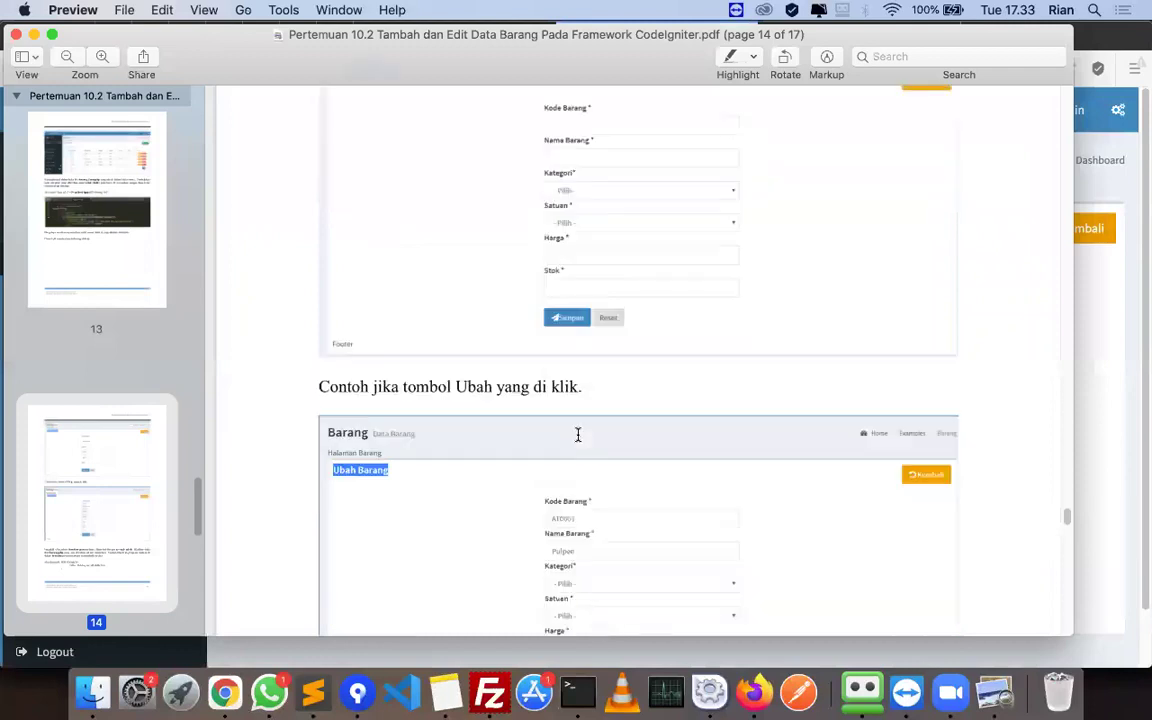
scroll(601, 433, down, 5)
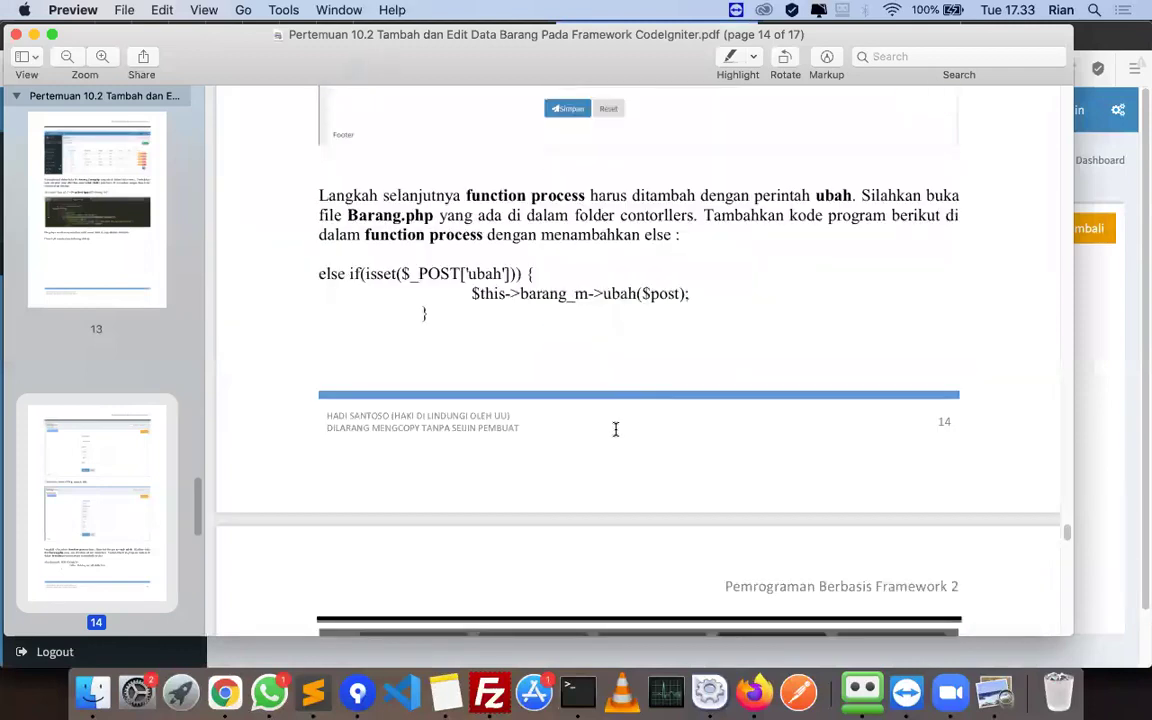
scroll(549, 357, up, 1)
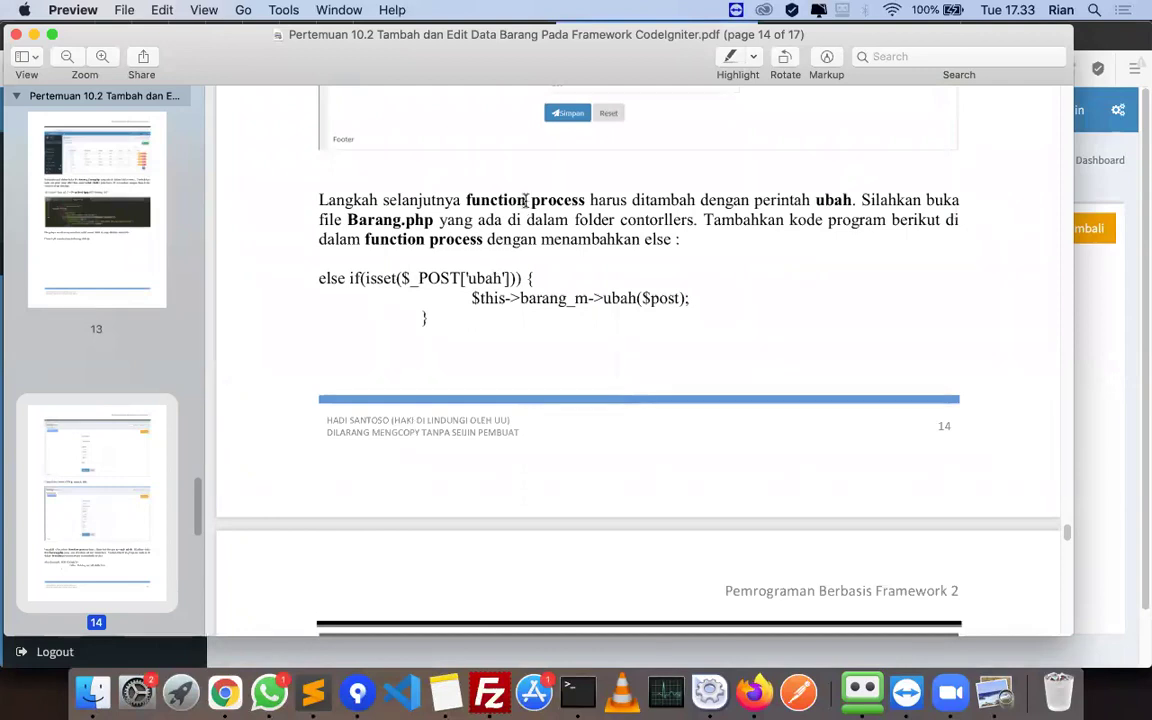
click(313, 690)
click(400, 59)
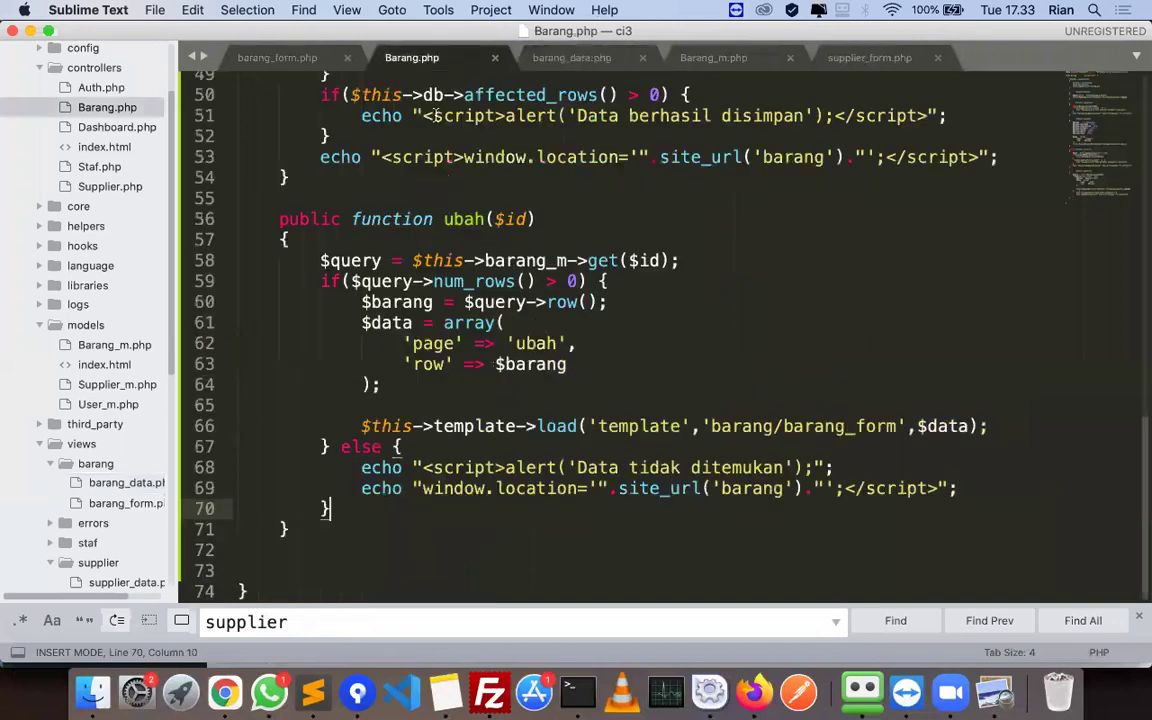
scroll(465, 260, up, 6)
scroll(384, 316, down, 2)
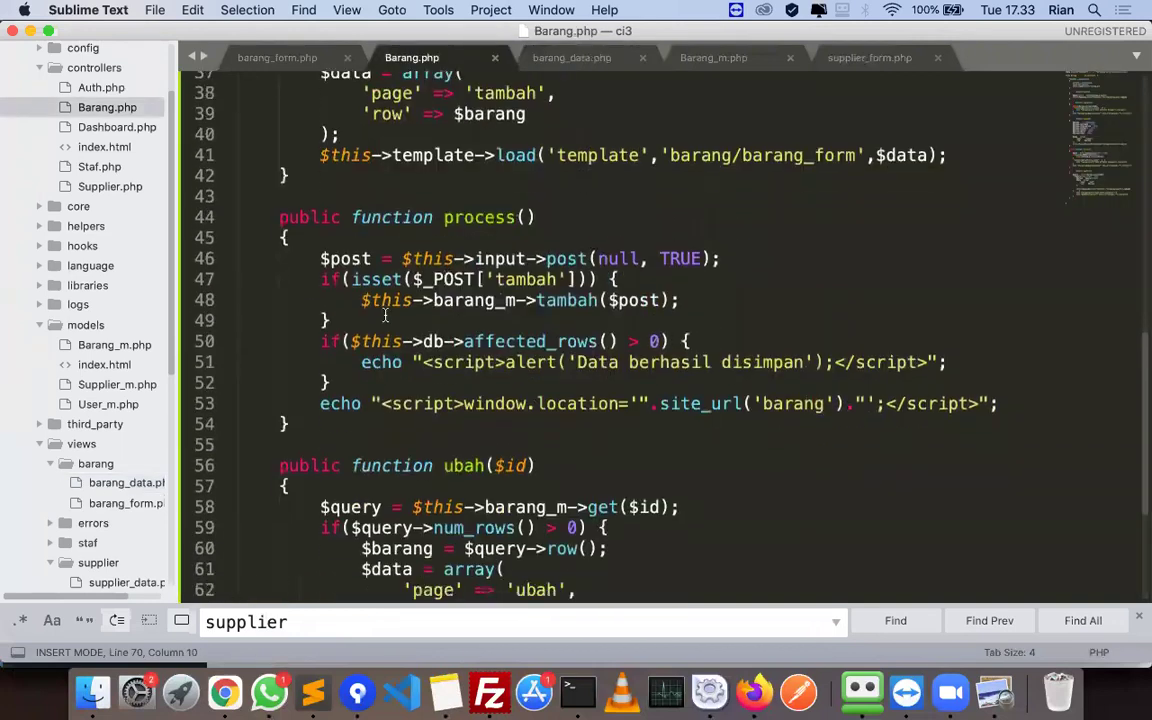
click(335, 430)
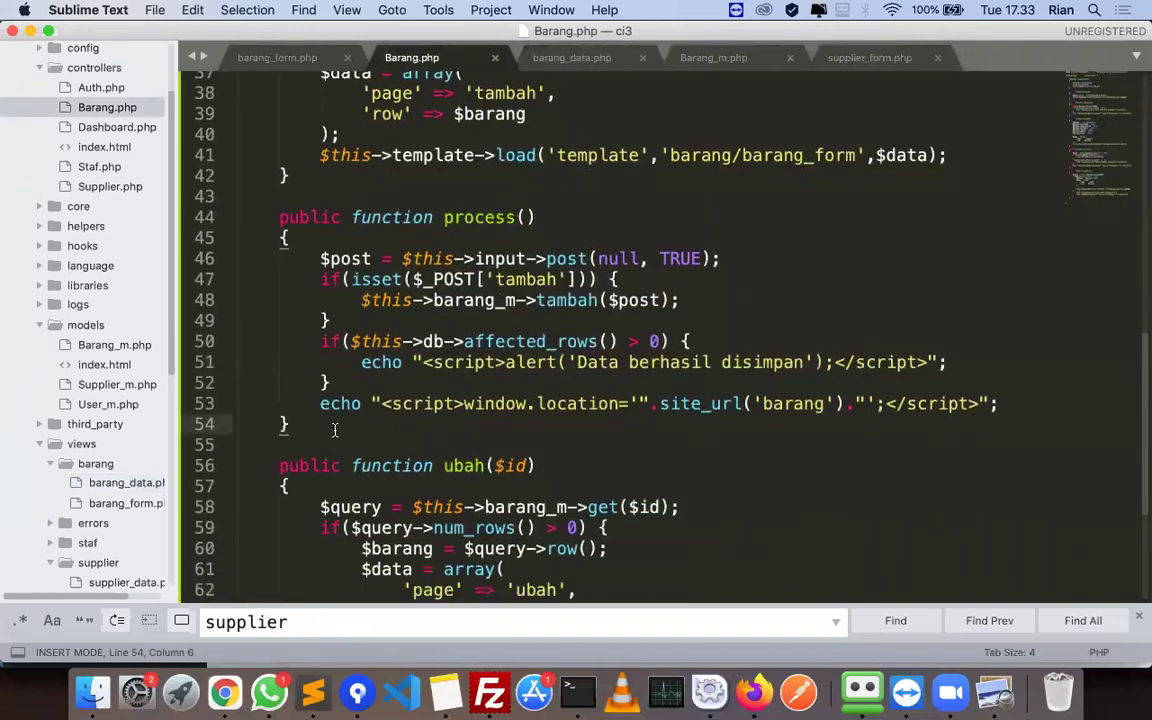
double_click(472, 280)
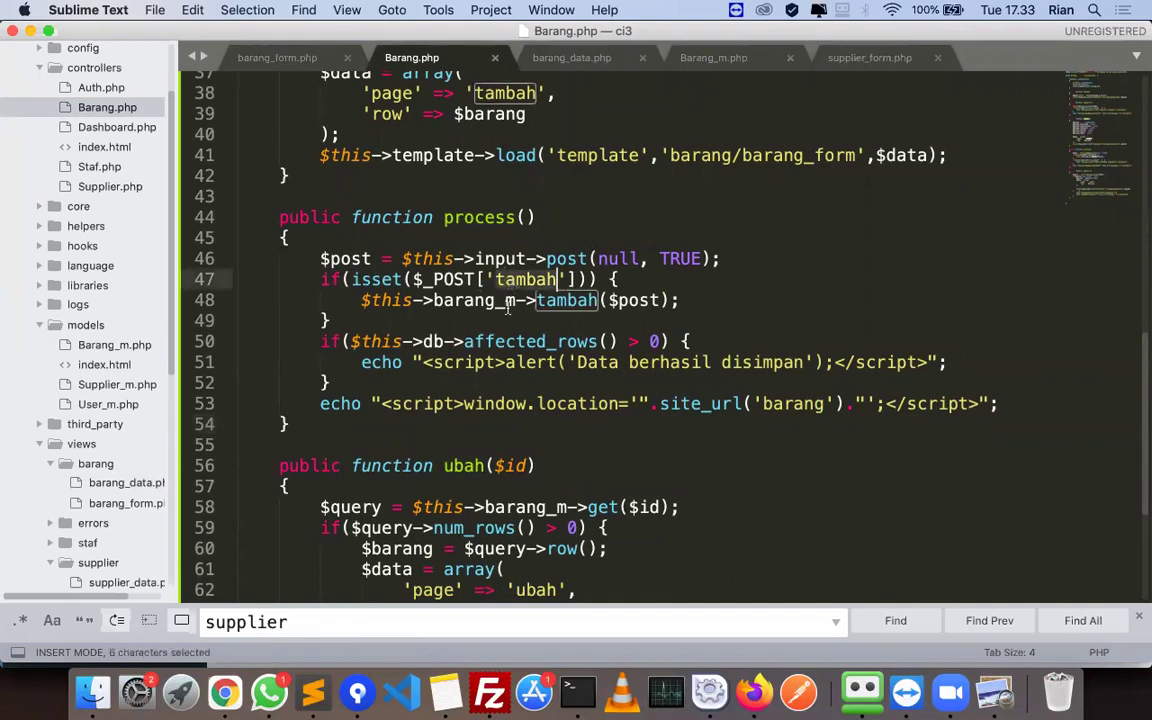
- Paste the PDF's else if ubah line after the tambah branch's closing brace
key(super+Tab)
key(super+Tab)
key(super+Tab)
scroll(514, 370, down, 5)
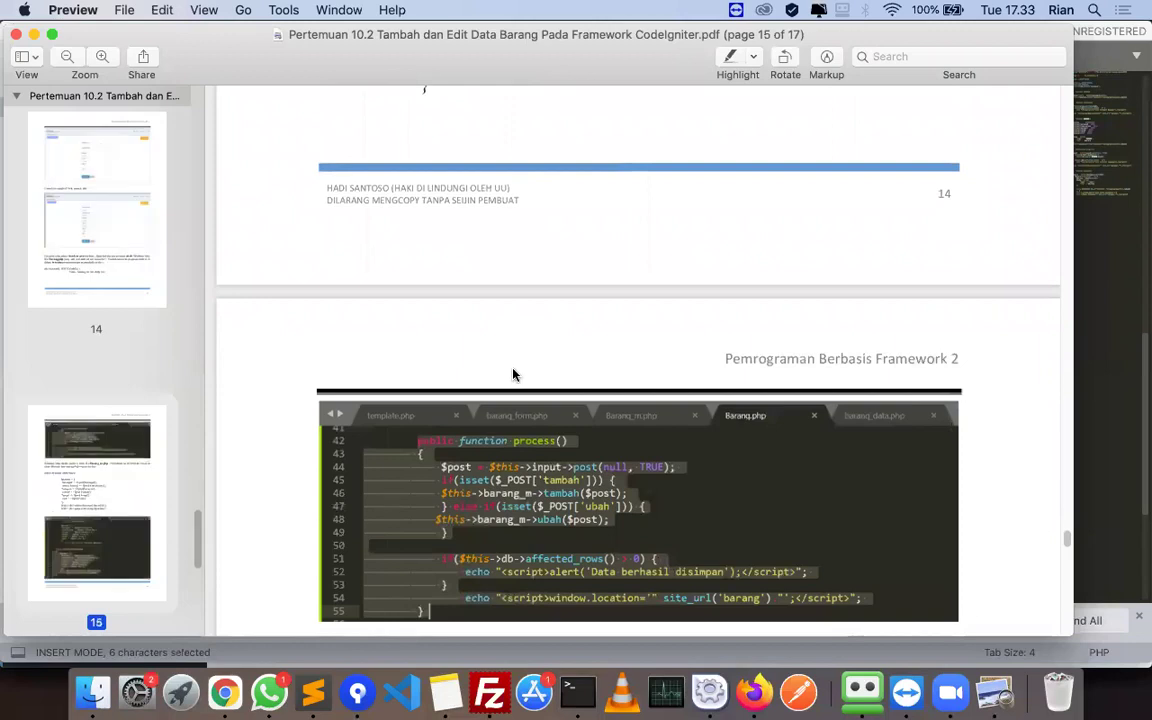
scroll(512, 373, up, 3)
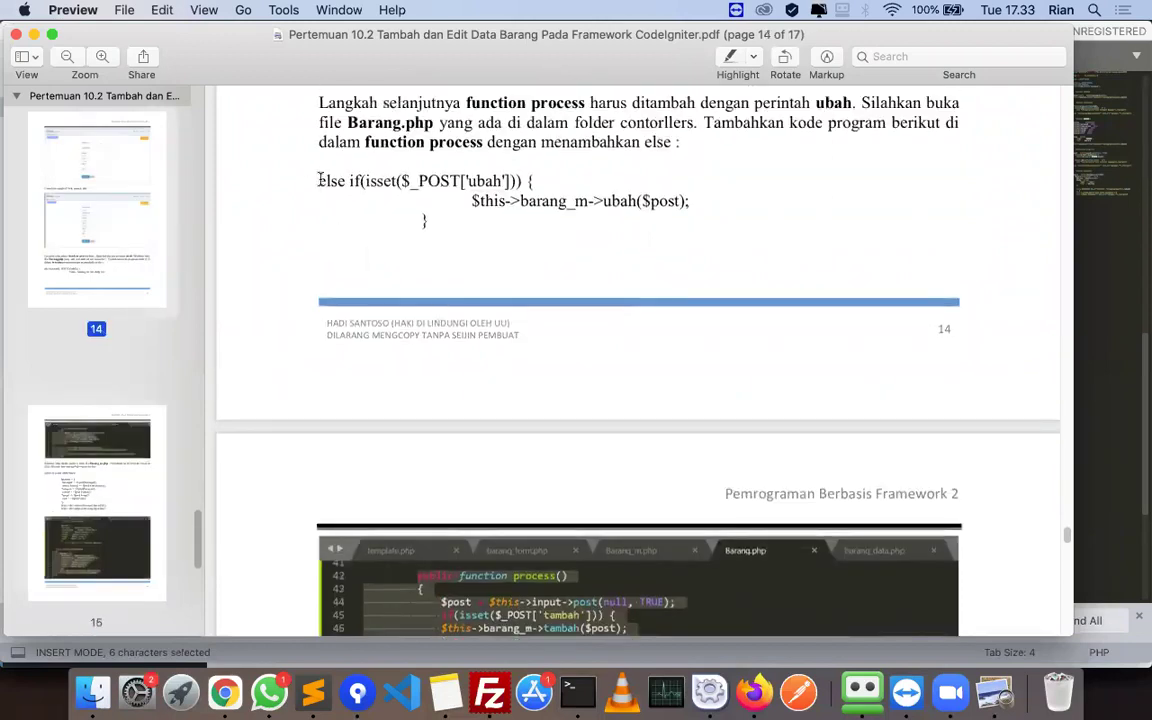
drag(320, 180, 535, 182)
key(super+c)
key(super+Tab)
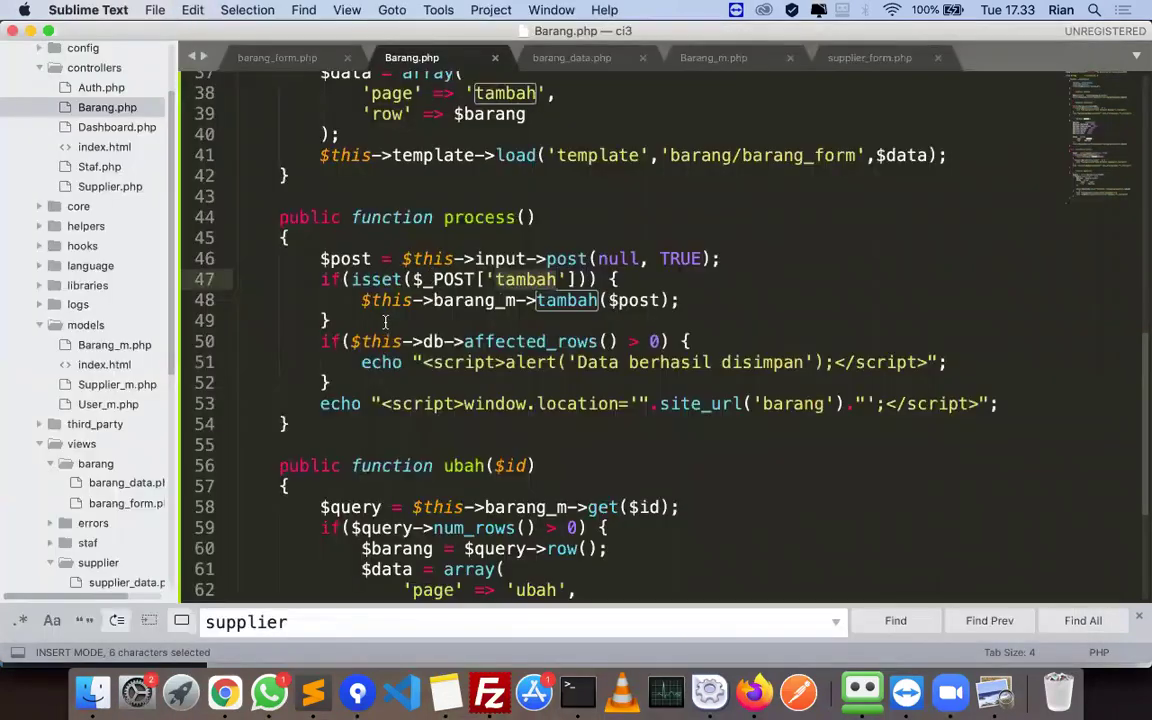
click(384, 321)
key(super+v)
key(Return)
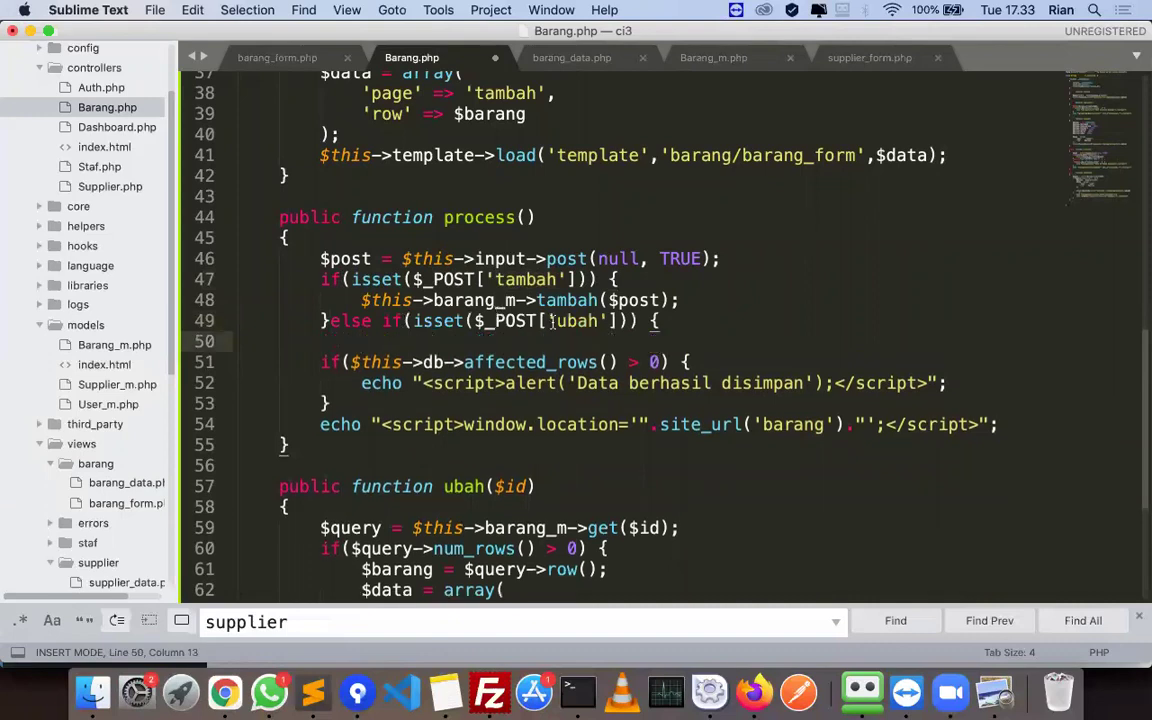
- Add the barang_m->ubah($post) call and closing brace in the new branch, then save Barang.php
key(super+Tab)
drag(472, 200, 690, 202)
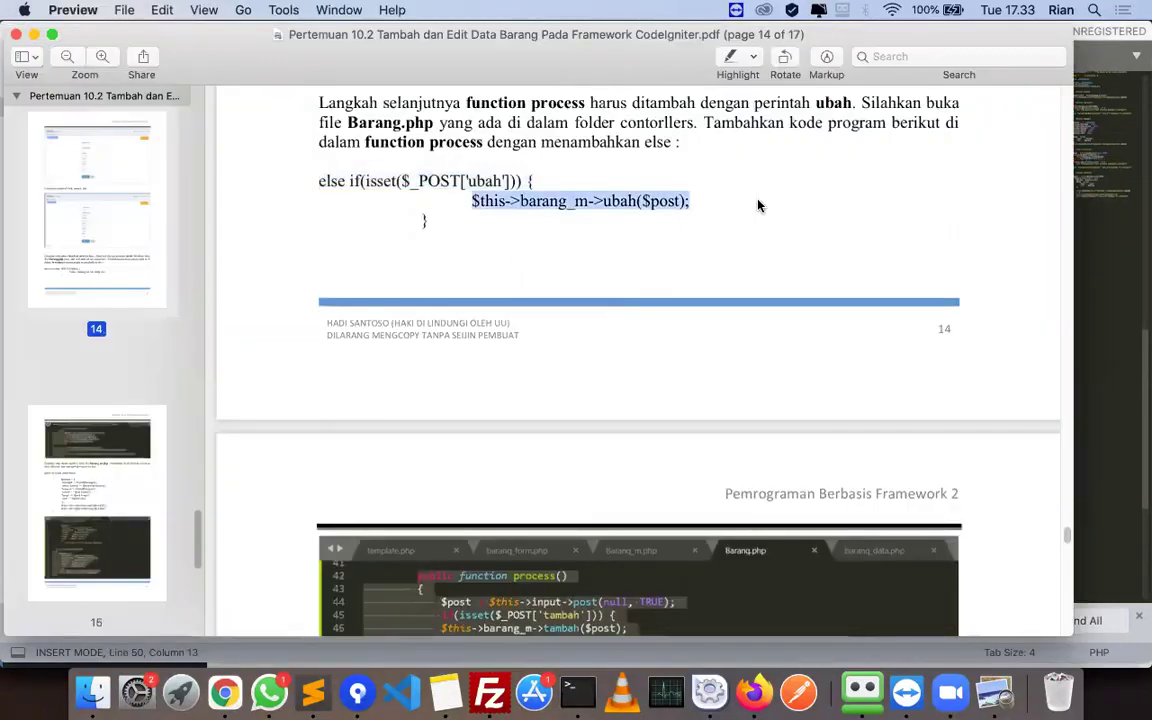
key(super+c)
key(super+Tab)
key(super+v)
key(Return)
key(BackSpace)
text(})
key(super+s)
- Scroll the tutorial PDF down to page 15
key(super+Tab)
scroll(576, 357, down, 8)
scroll(577, 357, down, 3)
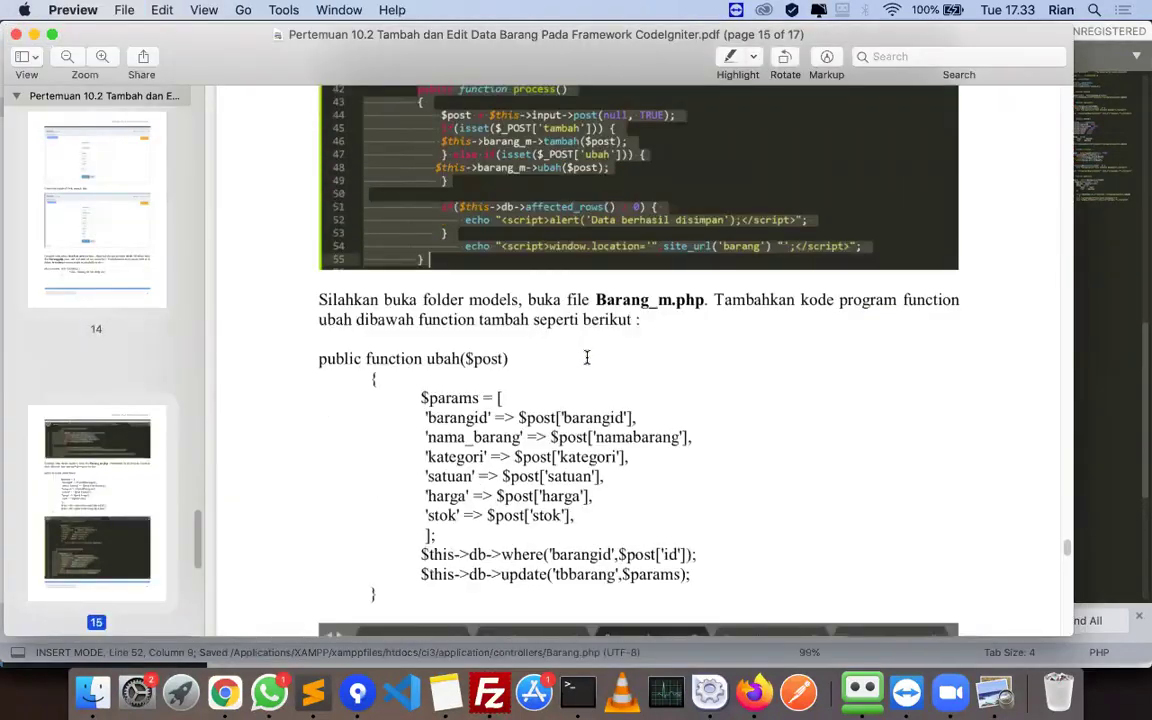
key(super+Tab)
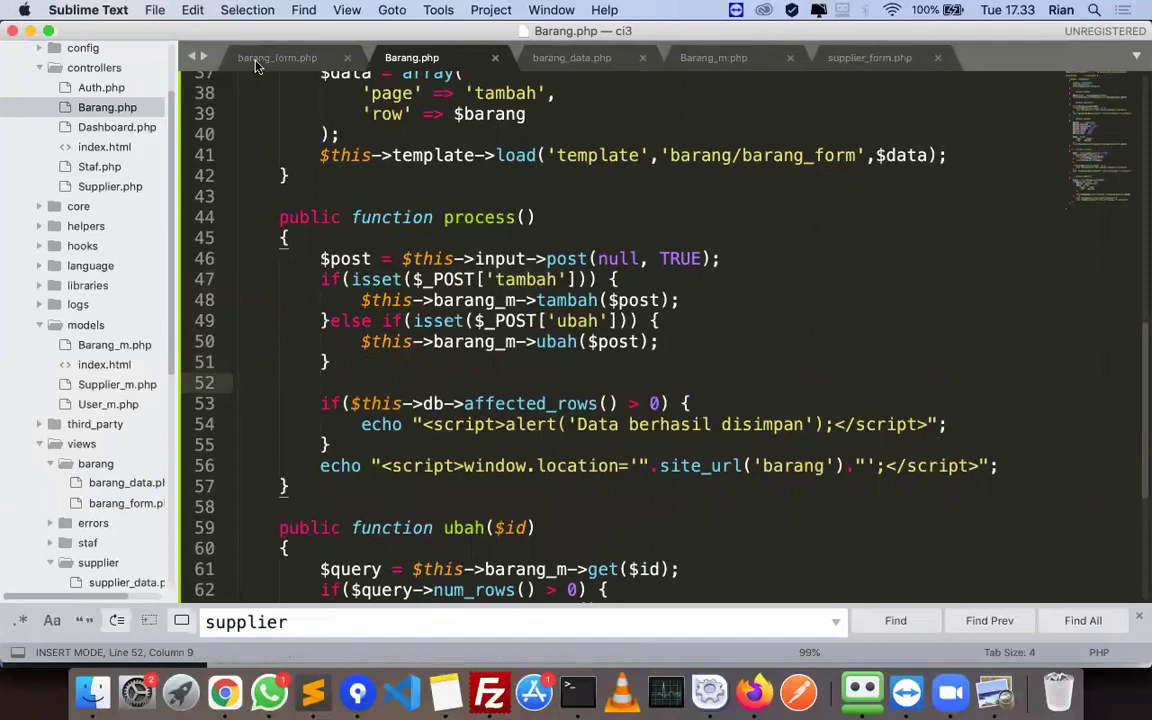
- Add a public function ubah($post) header with opening brace below tambah in Barang_m.php
click(714, 60)
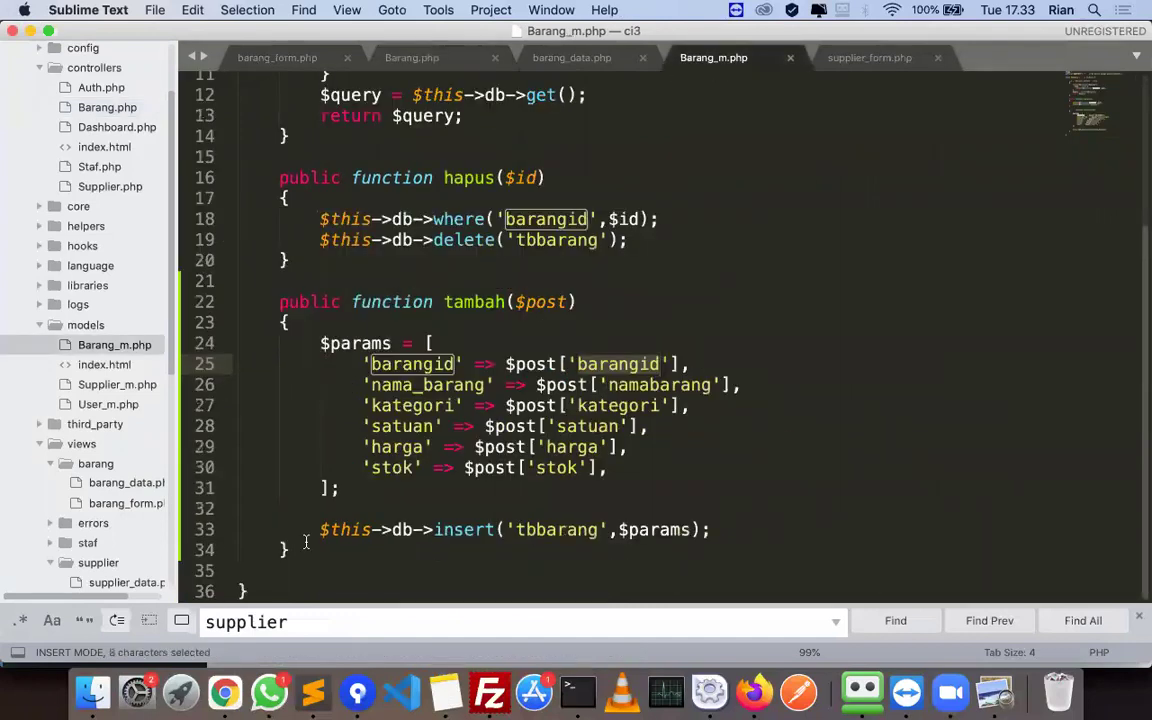
click(309, 543)
key(Return)
key(Return)
key(super+Tab)
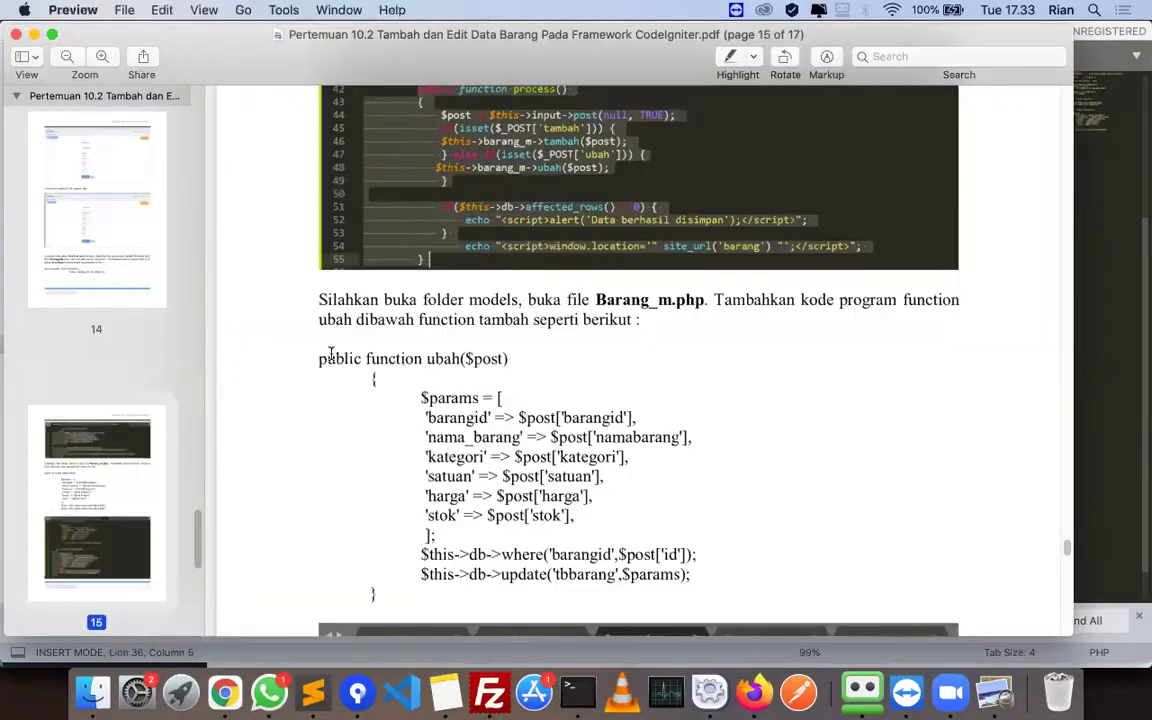
drag(503, 357, 318, 358)
key(super+c)
key(super+Tab)
key(super+v)
key(Return)
text({)
key(Return)
- Paste the tutorial's $params array block into ubah() and indent it
key(super+Tab)
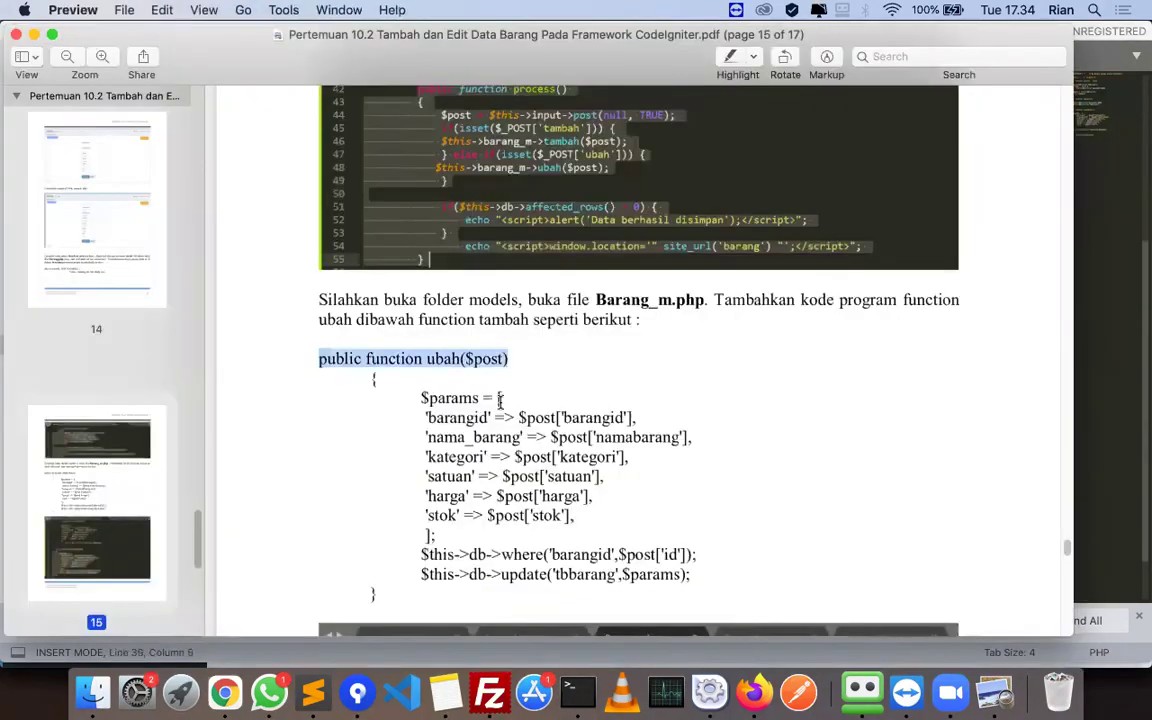
drag(421, 397, 558, 532)
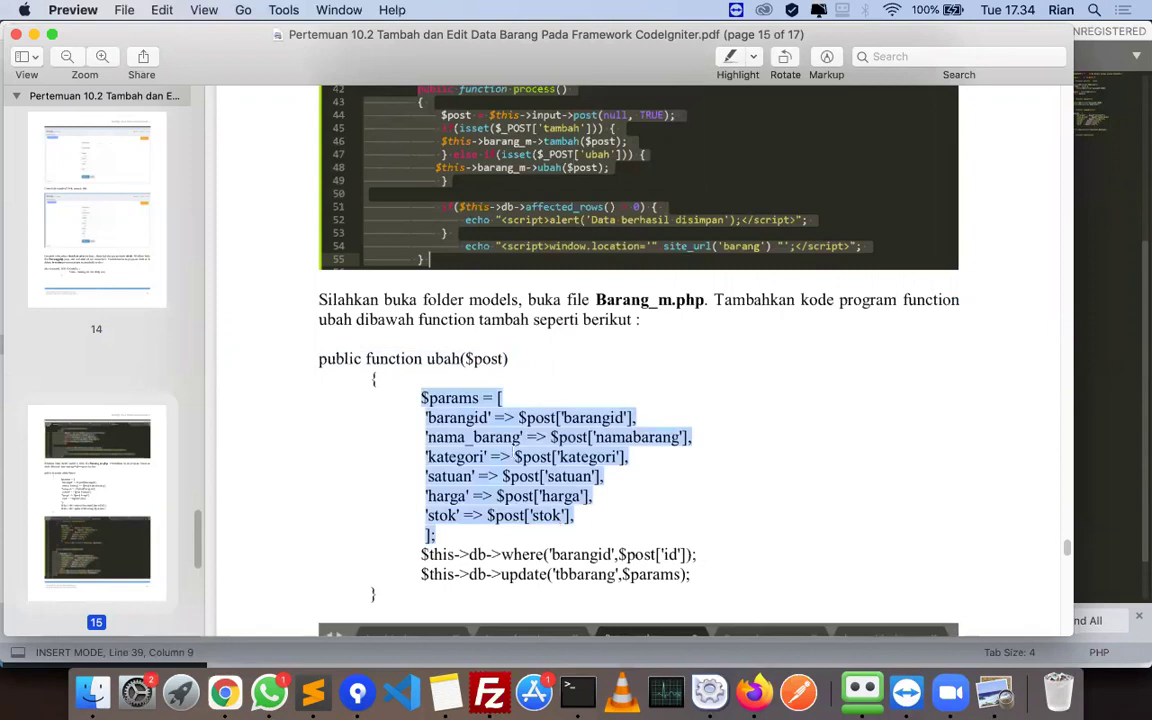
key(super+c)
key(super+Tab)
key(super+v)
scroll(300, 400, down, 3)
key(Up)
key(Up)
key(Up)
key(Up)
key(Up)
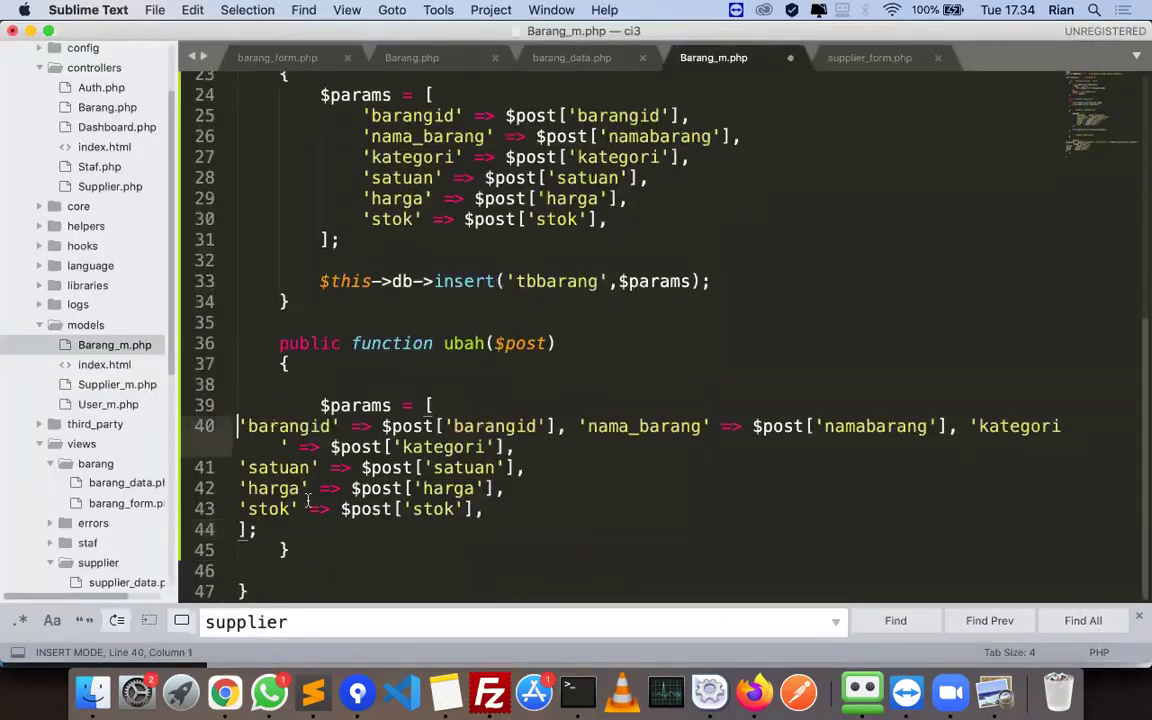
shift+click(290, 525)
key(Tab)
key(Tab)
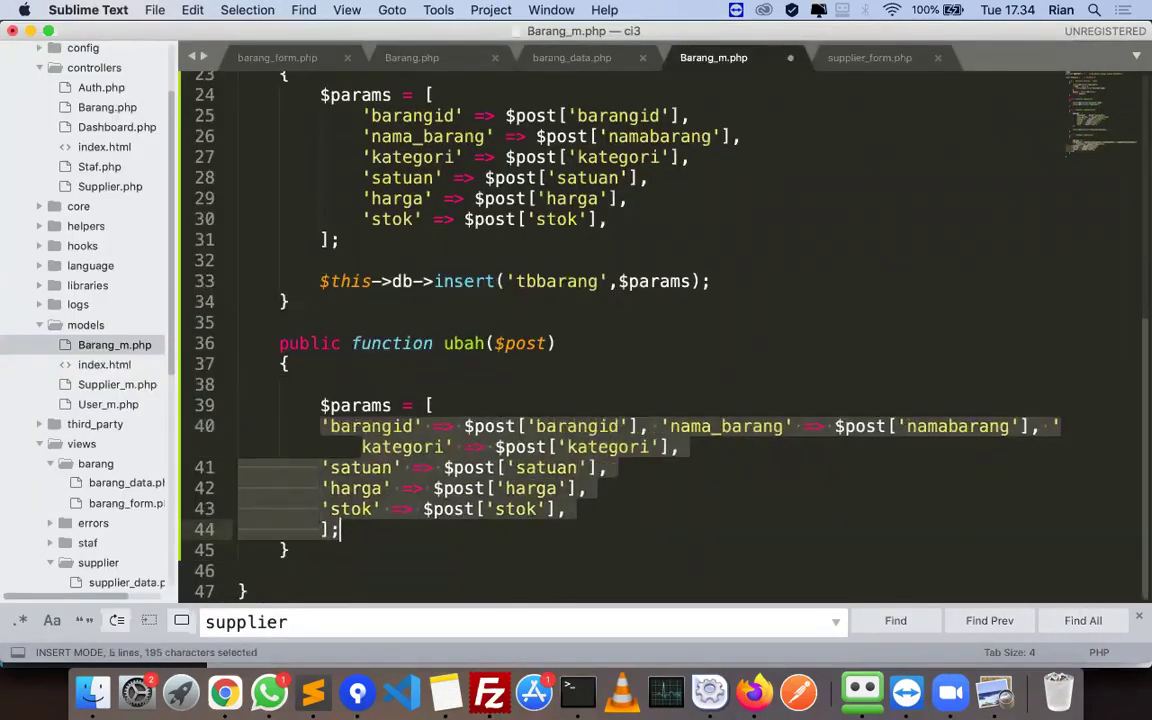
key(Tab)
click(486, 447)
- Put the nama_barang and kategori entries on their own lines and tidy the array's blank line and bracket
click(703, 426)
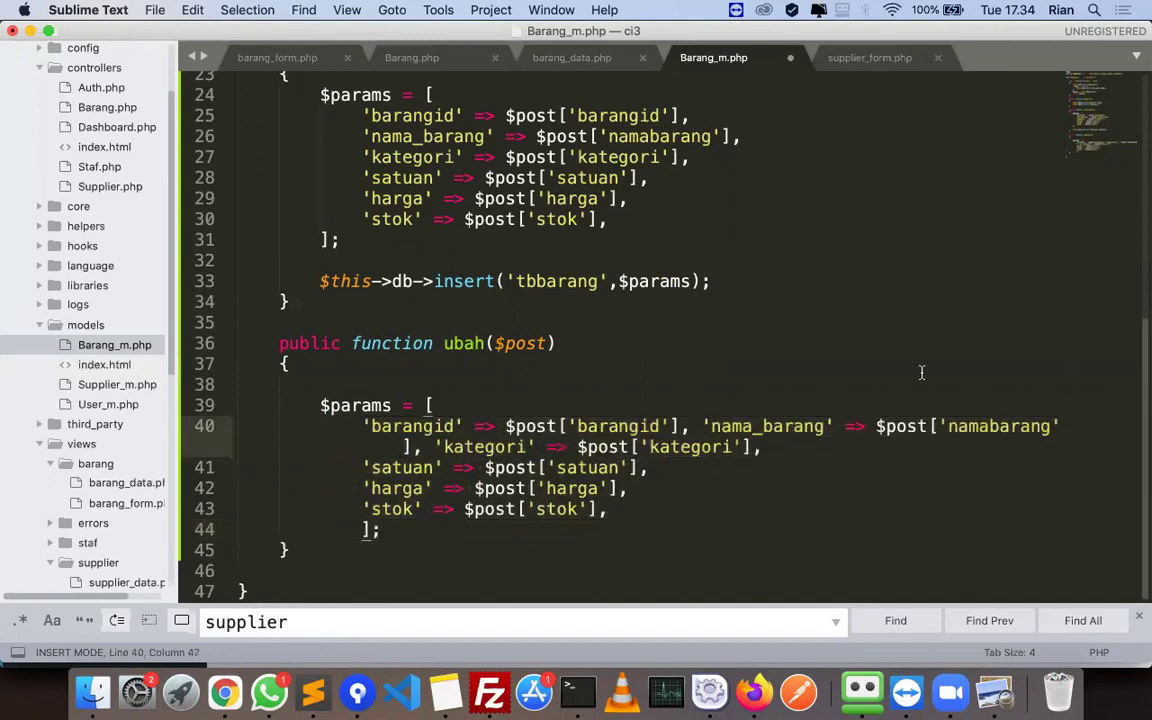
key(Return)
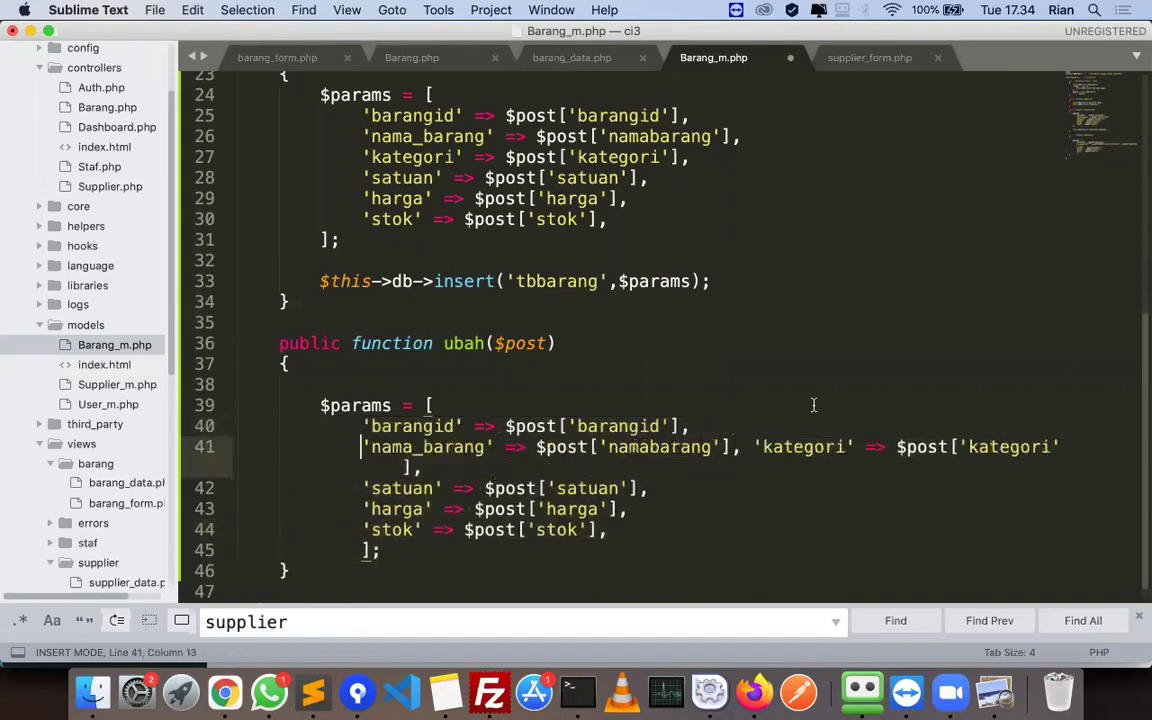
click(752, 447)
key(Return)
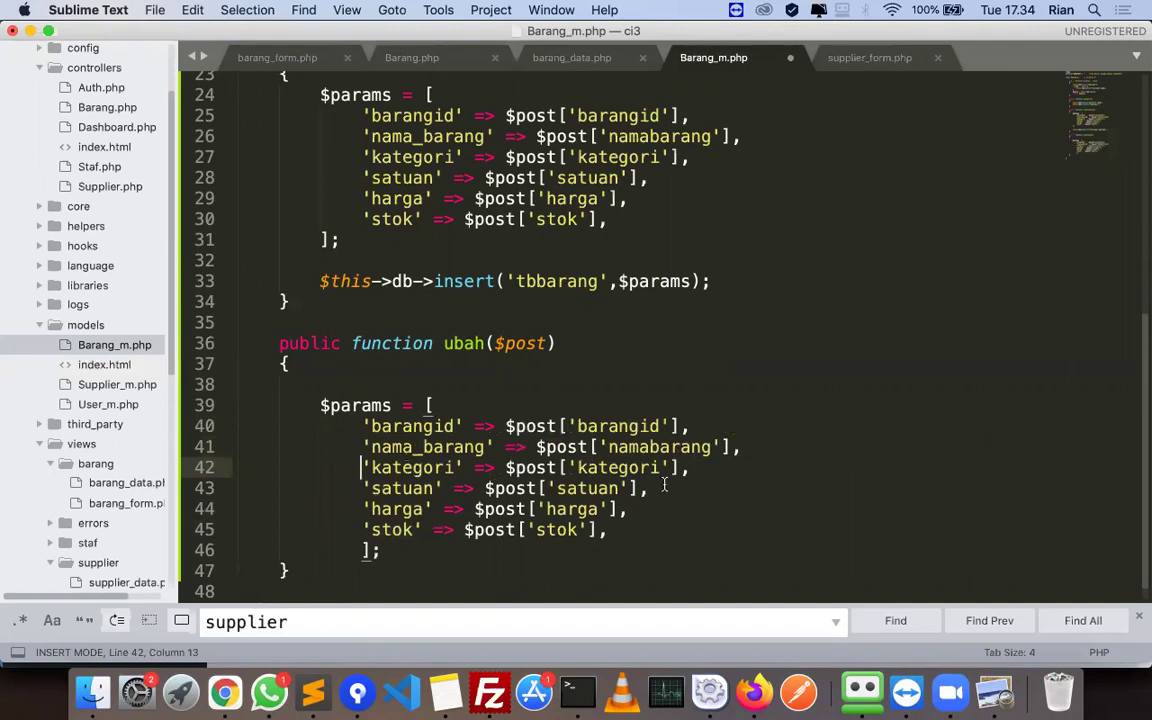
scroll(440, 450, down, 1)
click(396, 372)
key(BackSpace)
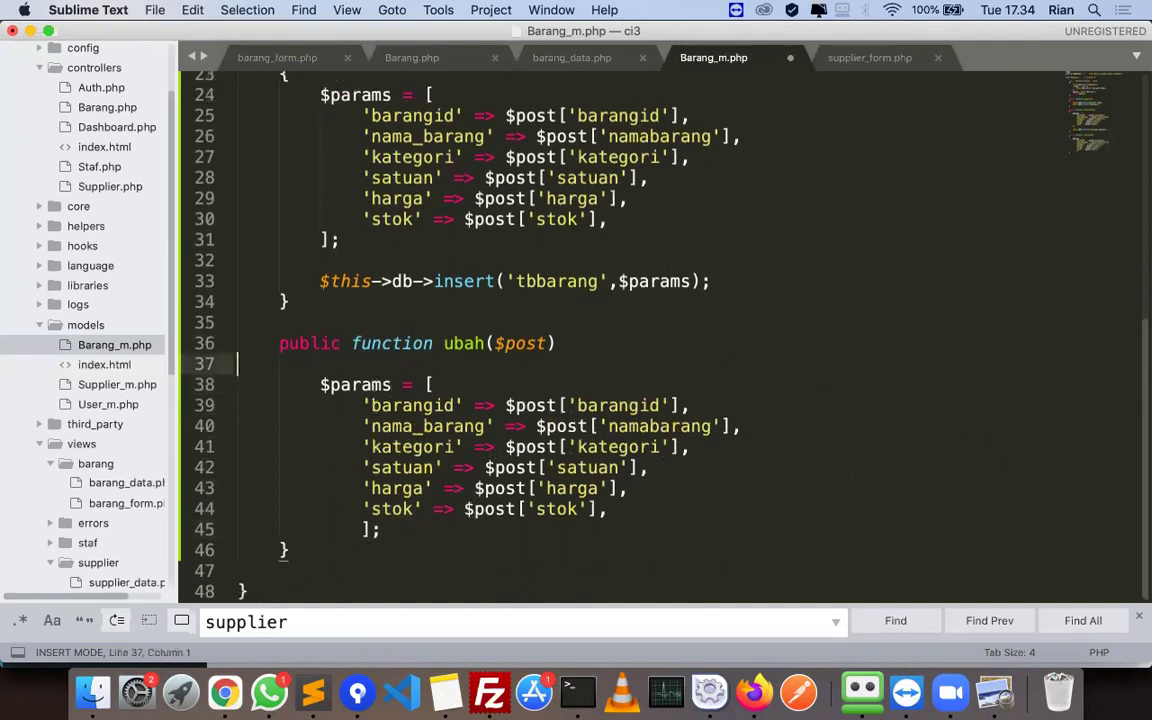
key(super+z)
key(BackSpace)
click(400, 530)
key(Home)
key(BackSpace)
- Add the where barangid and update tbbarang lines after $params, fix indentation, and save
key(super+Tab)
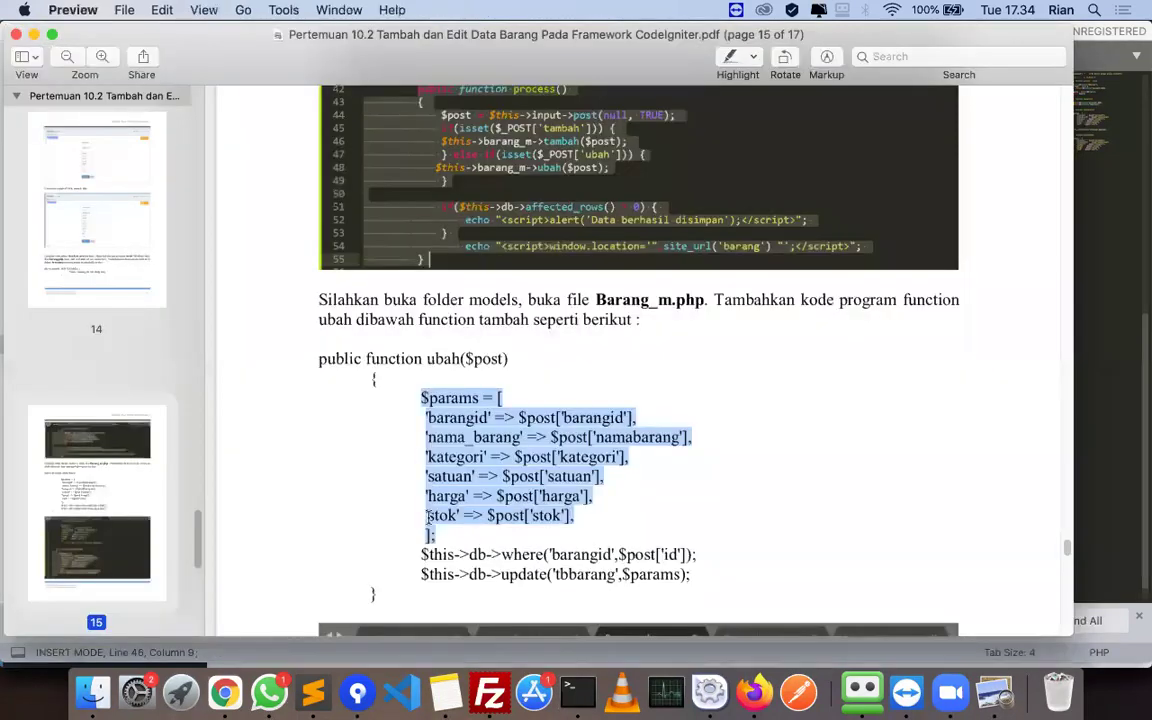
scroll(418, 457, down, 2)
drag(420, 470, 733, 501)
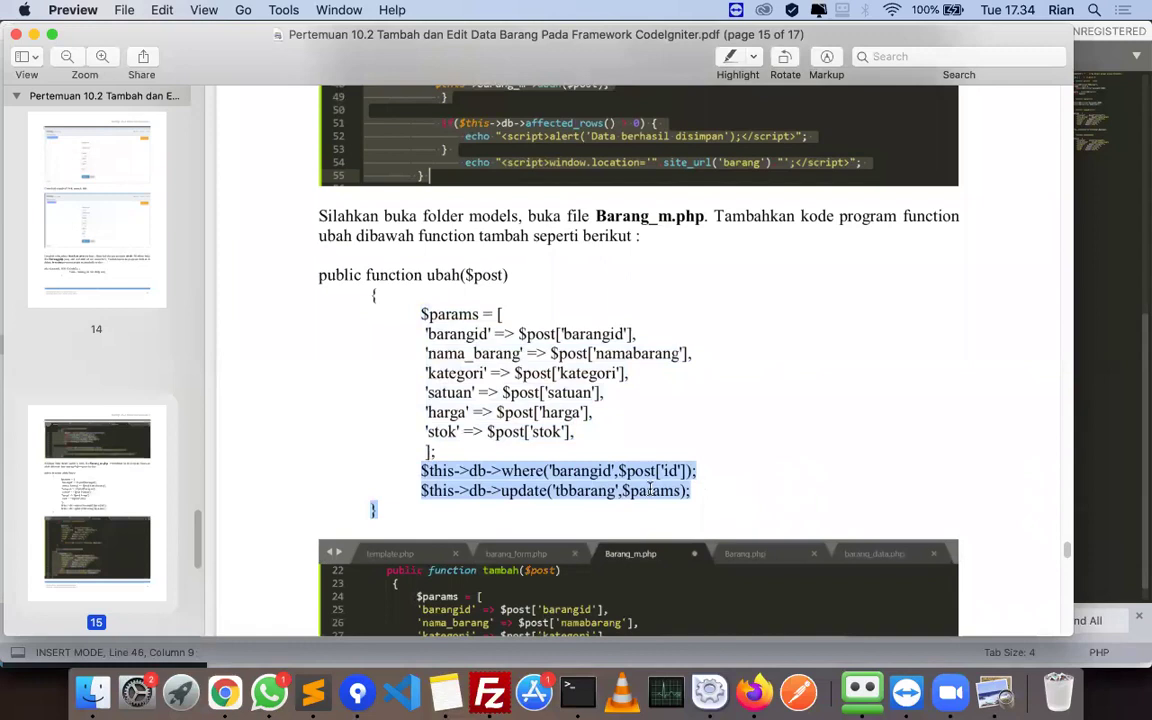
click(430, 470)
drag(420, 470, 690, 491)
key(super+c)
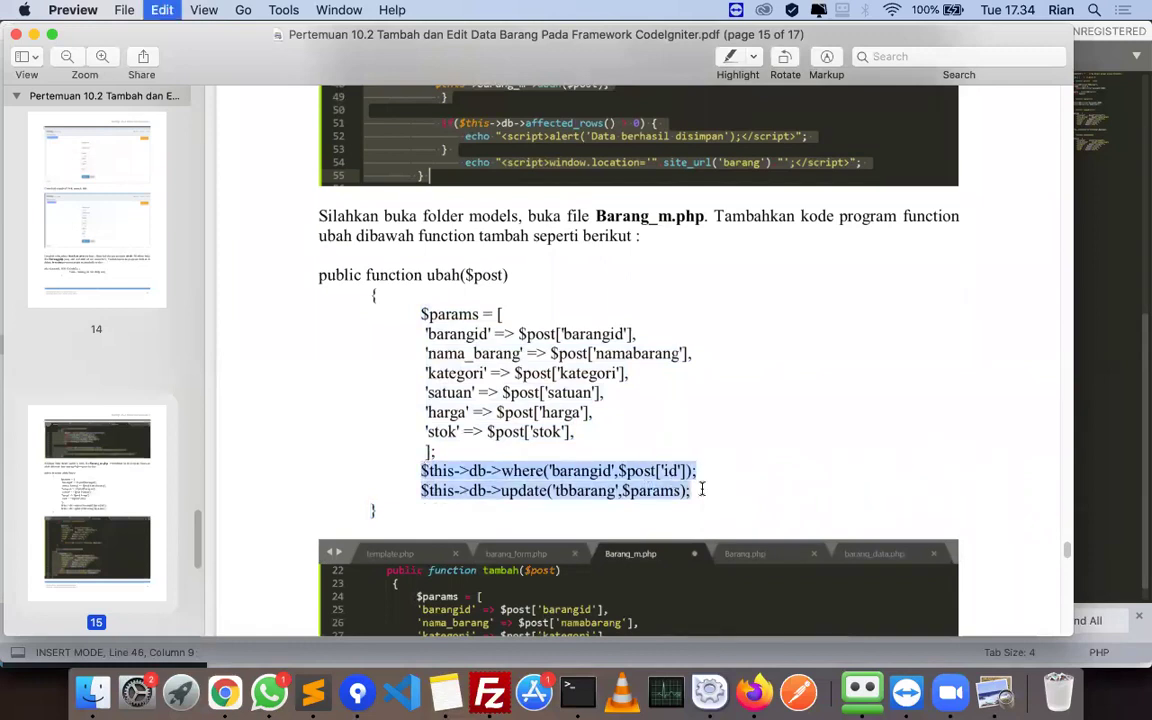
key(super+Tab)
key(super+v)
key(Return)
key(Up)
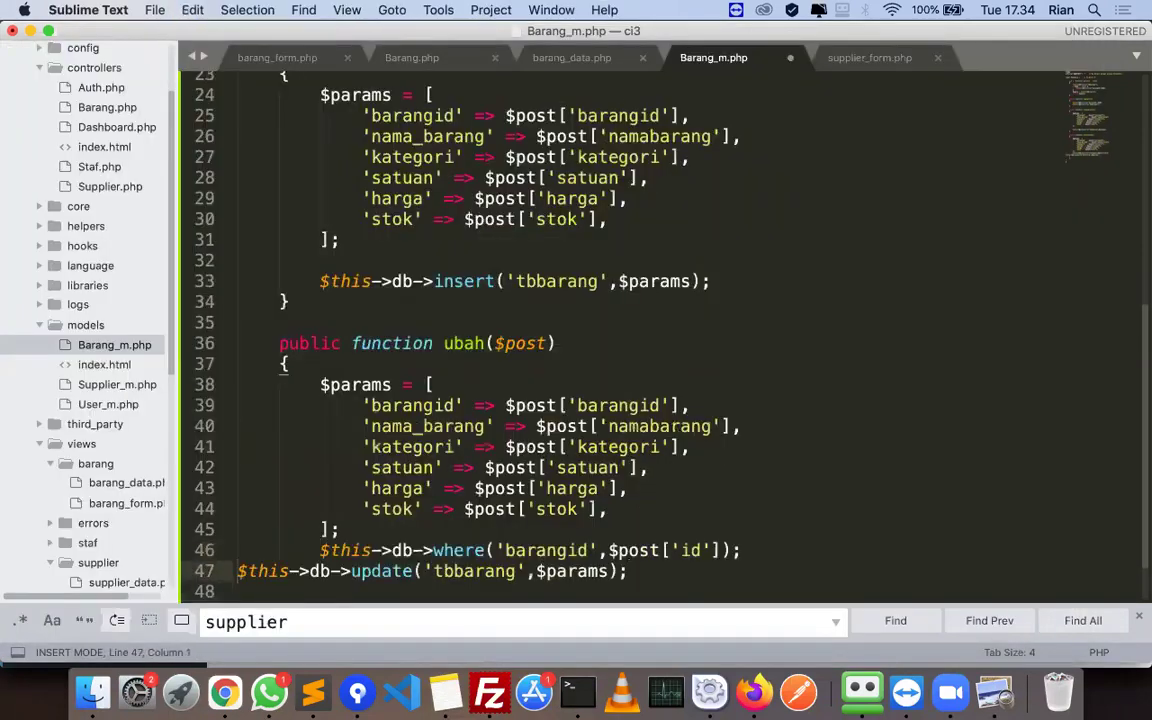
key(Tab)
key(Tab)
scroll(484, 526, down, 2)
click(418, 531)
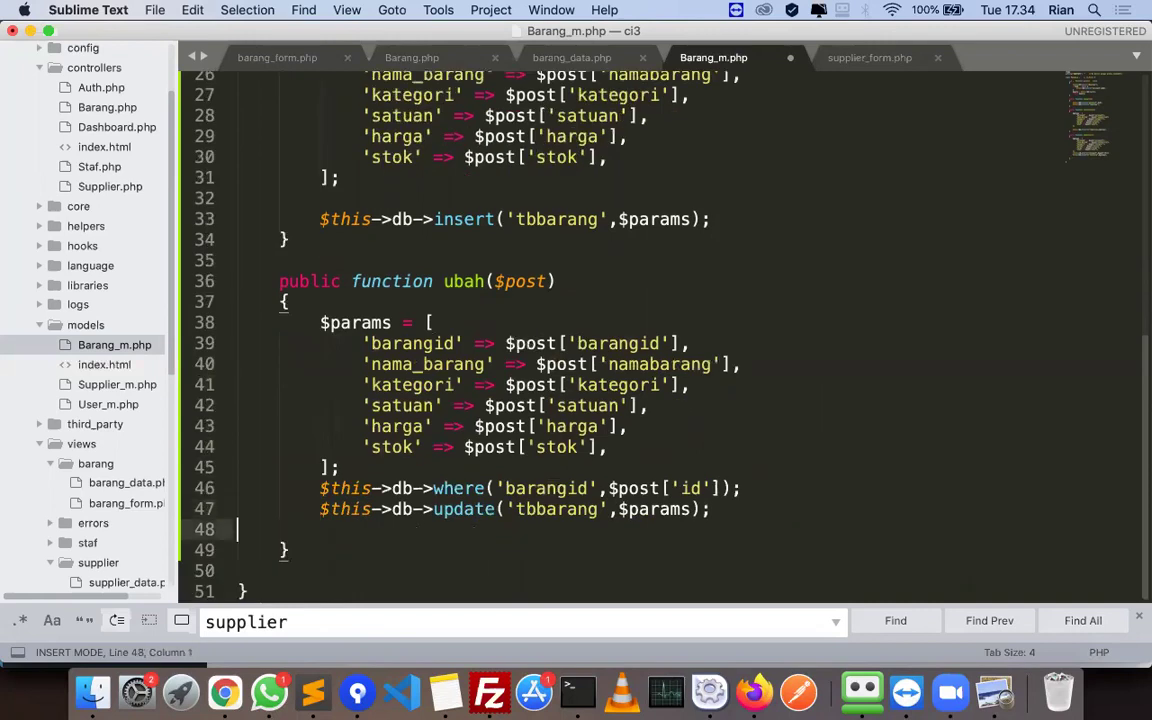
key(BackSpace)
key(super+s)
- Scroll the tutorial PDF further down to the next instruction
key(super+Tab)
scroll(600, 437, down, 10)
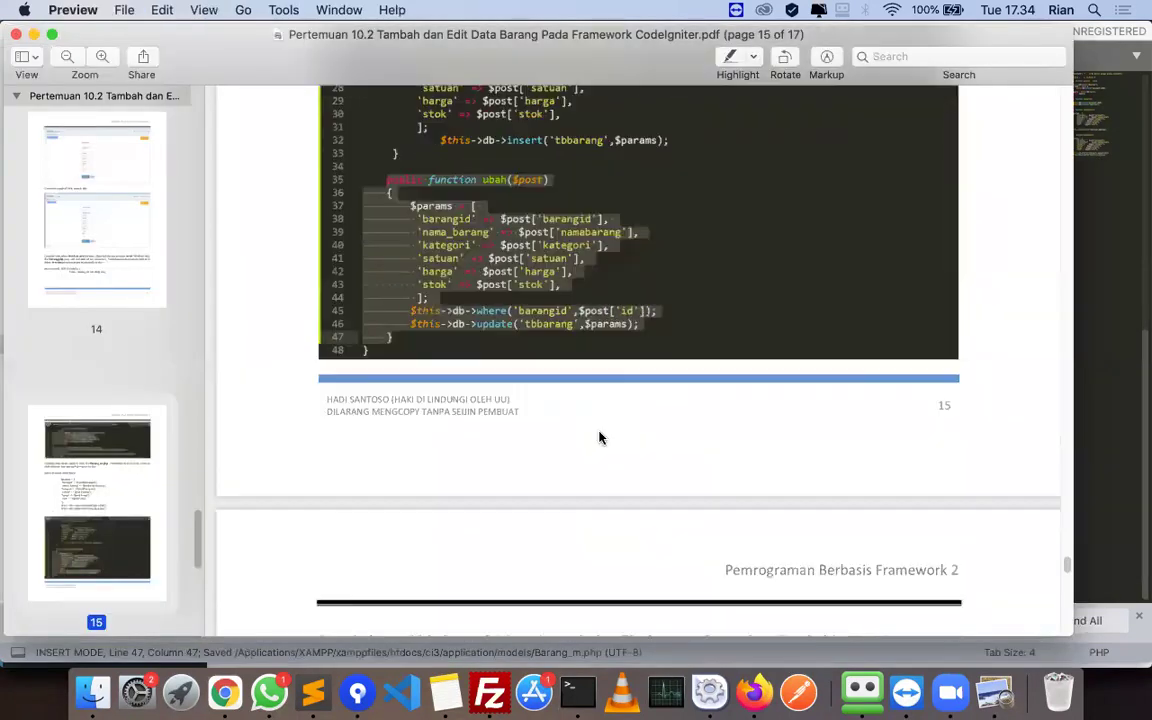
scroll(600, 437, down, 5)
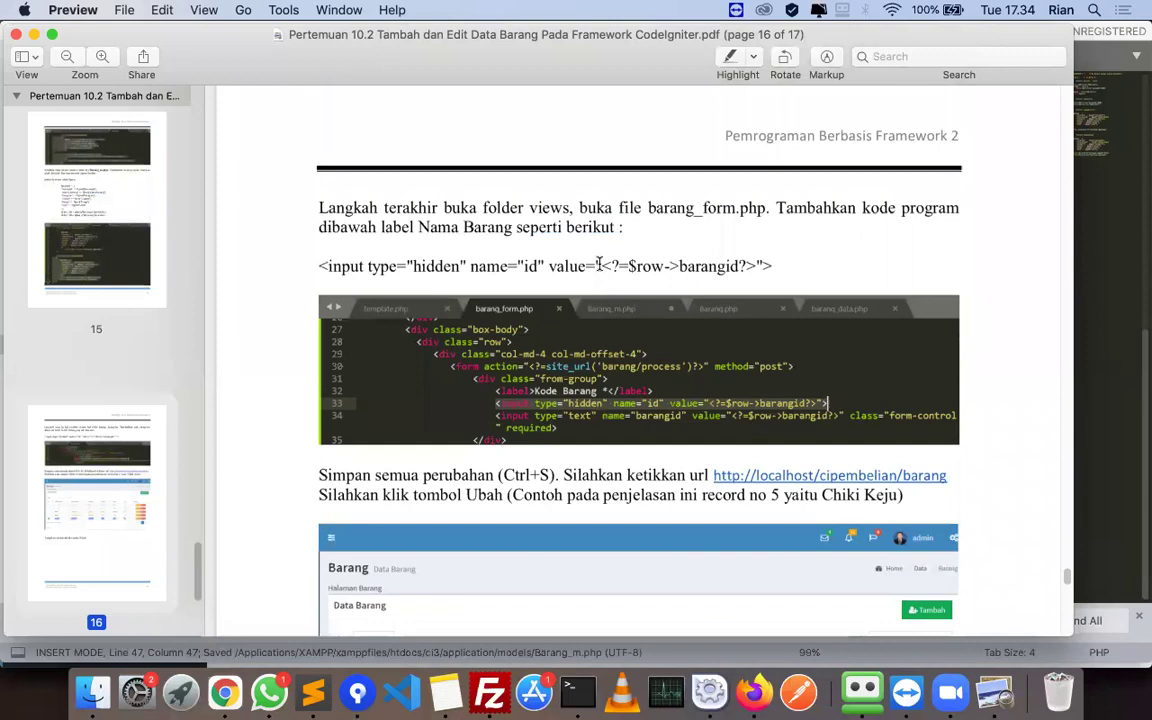
- Paste the PDF's hidden id input line under the Kode Barang label in barang_form.php and save
triple_click(598, 265)
key(super+Tab)
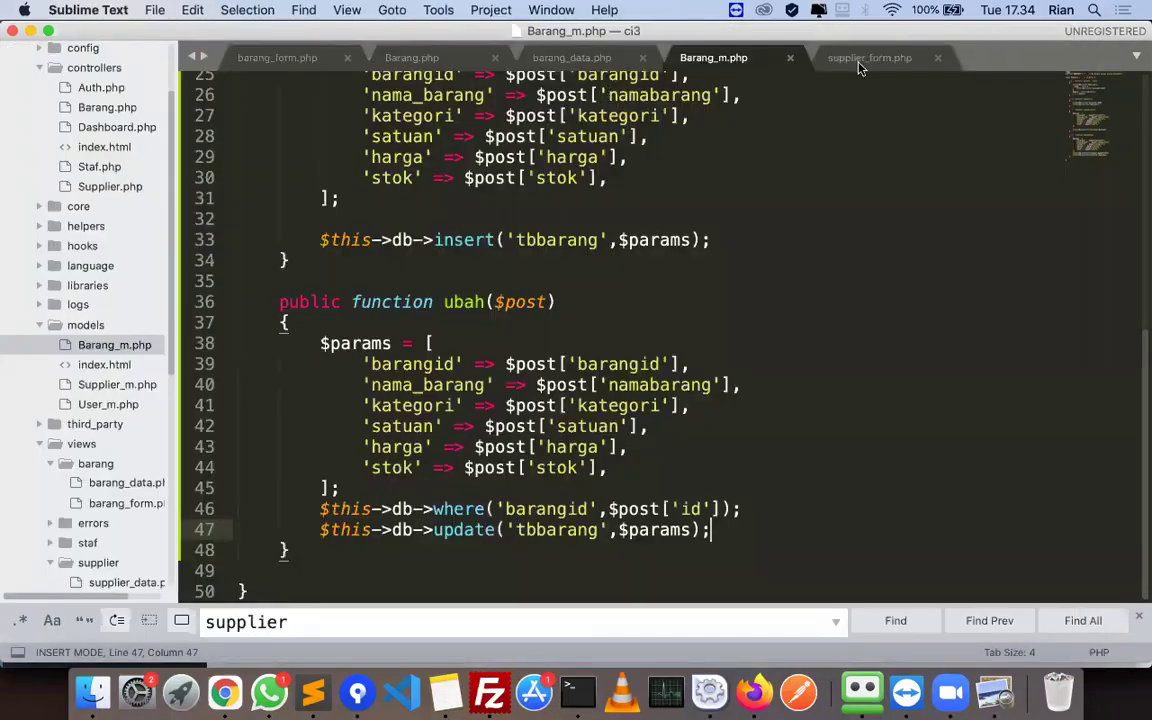
click(280, 57)
scroll(510, 302, up, 5)
scroll(510, 302, up, 4)
click(729, 302)
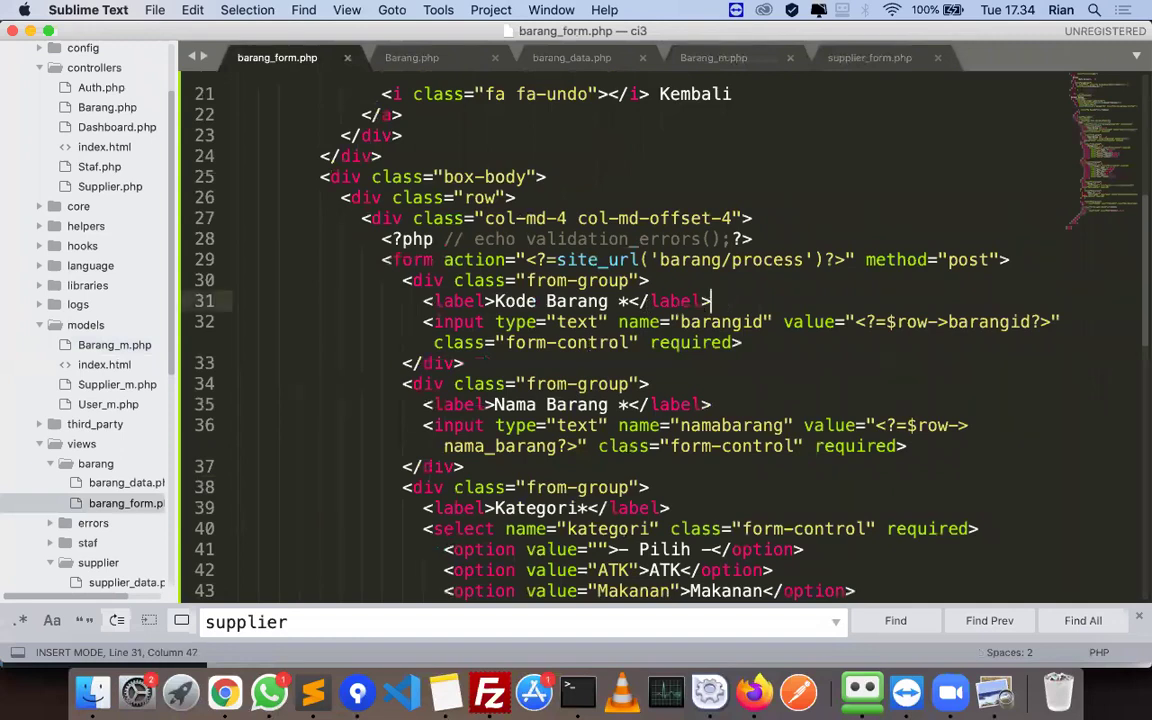
key(Return)
key(super+v)
key(super+s)
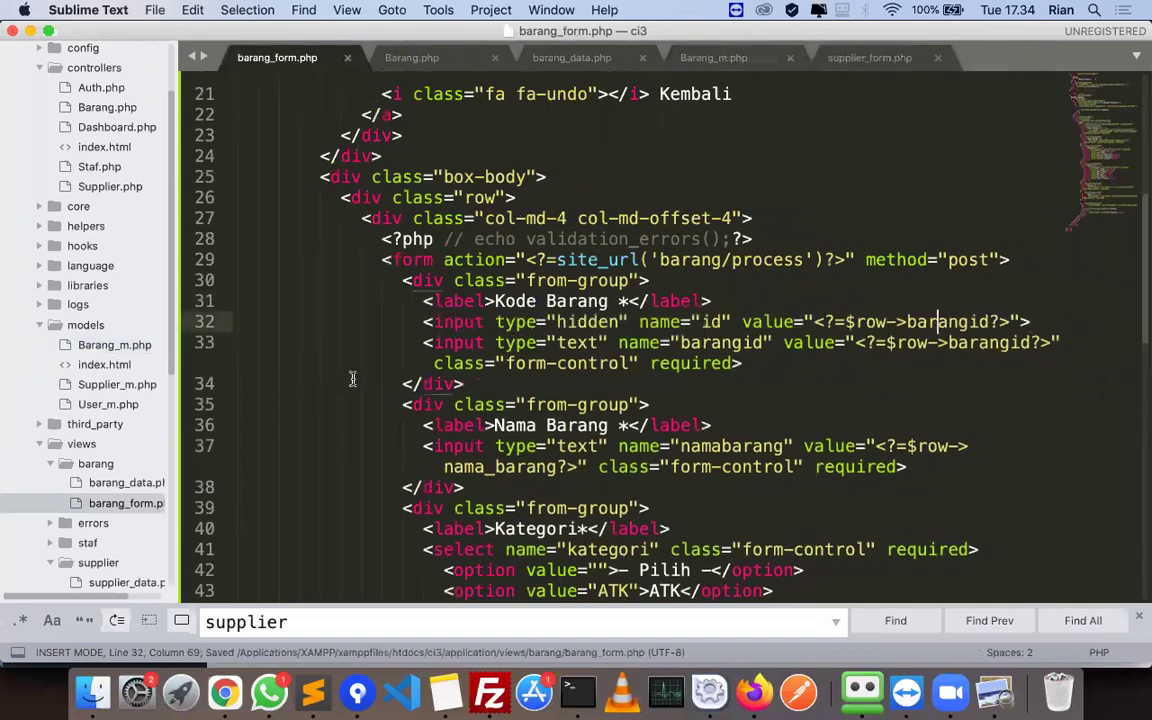
- Scroll the tutorial PDF down to page 17
key(super+Tab)
scroll(548, 405, down, 5)
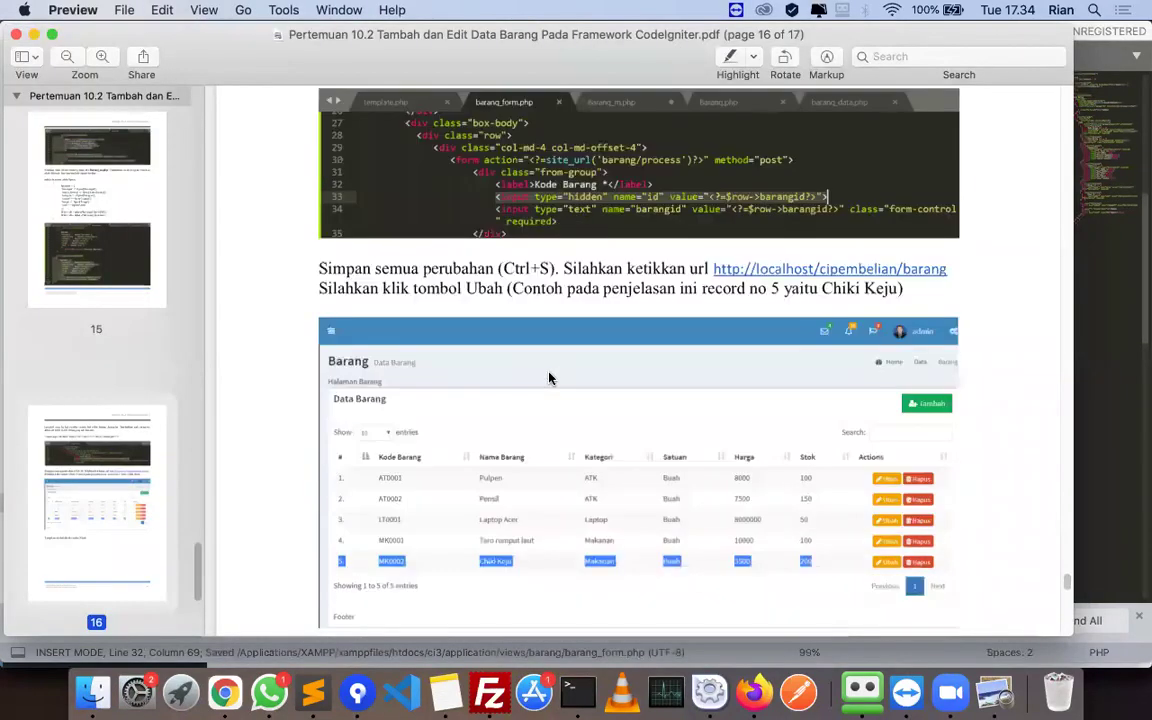
scroll(603, 403, down, 1)
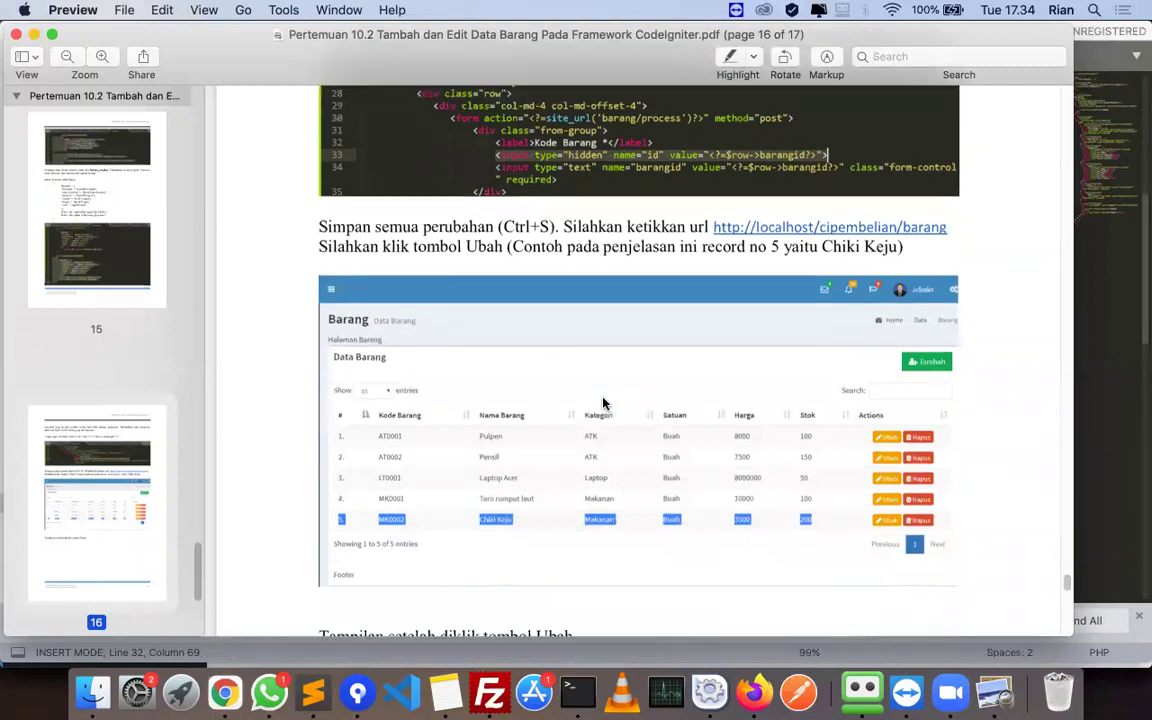
scroll(603, 403, down, 20)
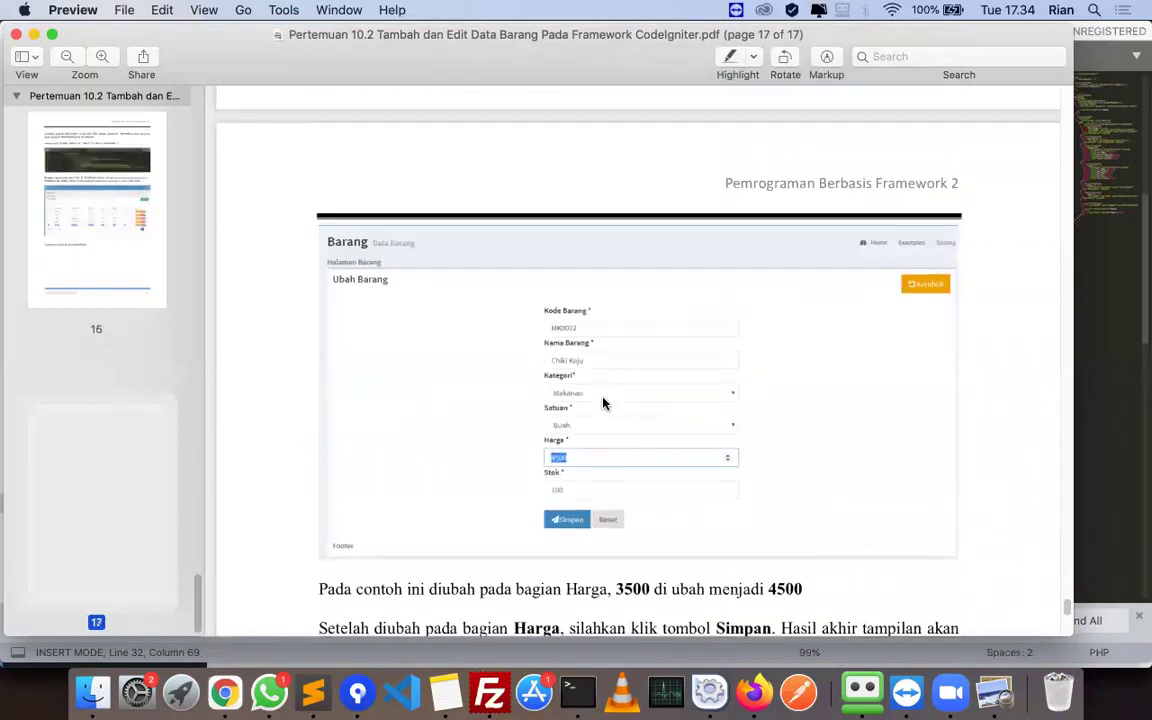
- In Firefox, reload the page and open item AT002's edit form from the Barang list
click(760, 680)
click(391, 69)
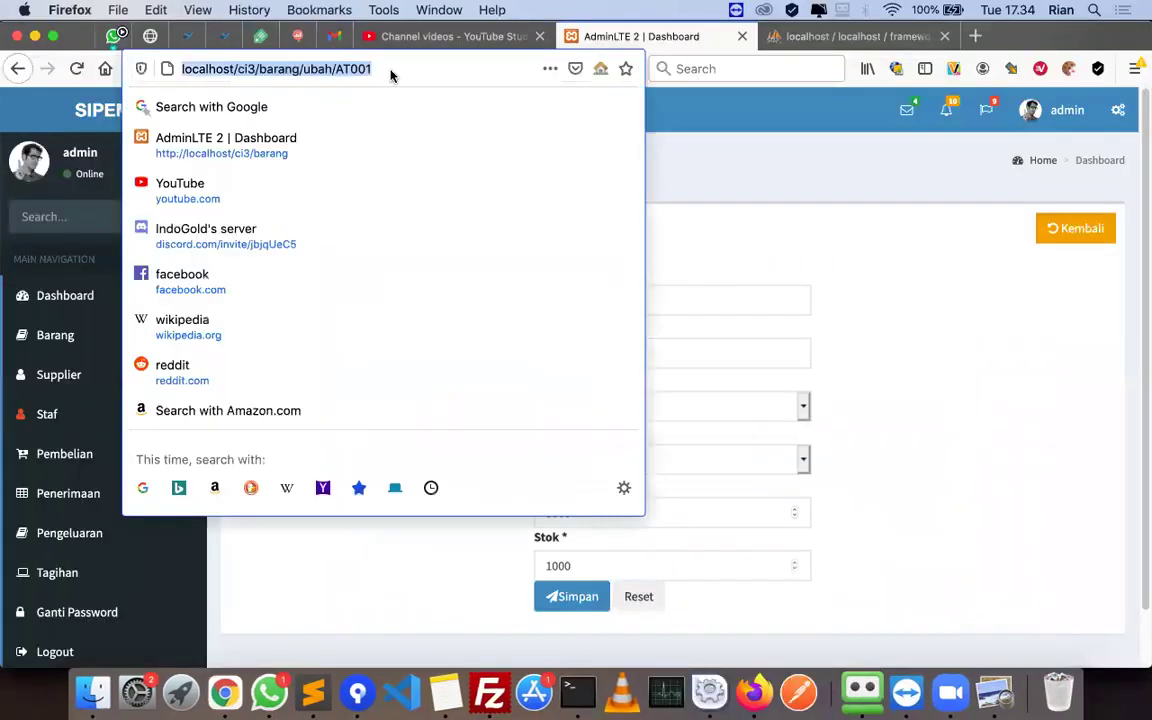
key(Return)
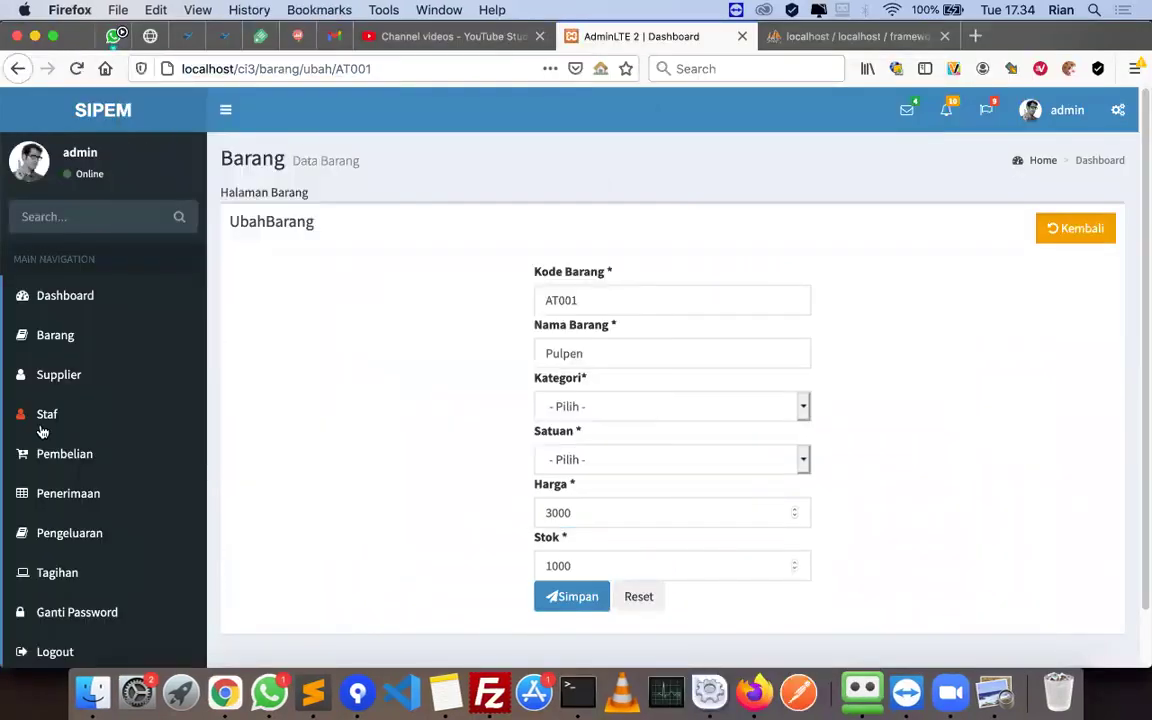
click(43, 425)
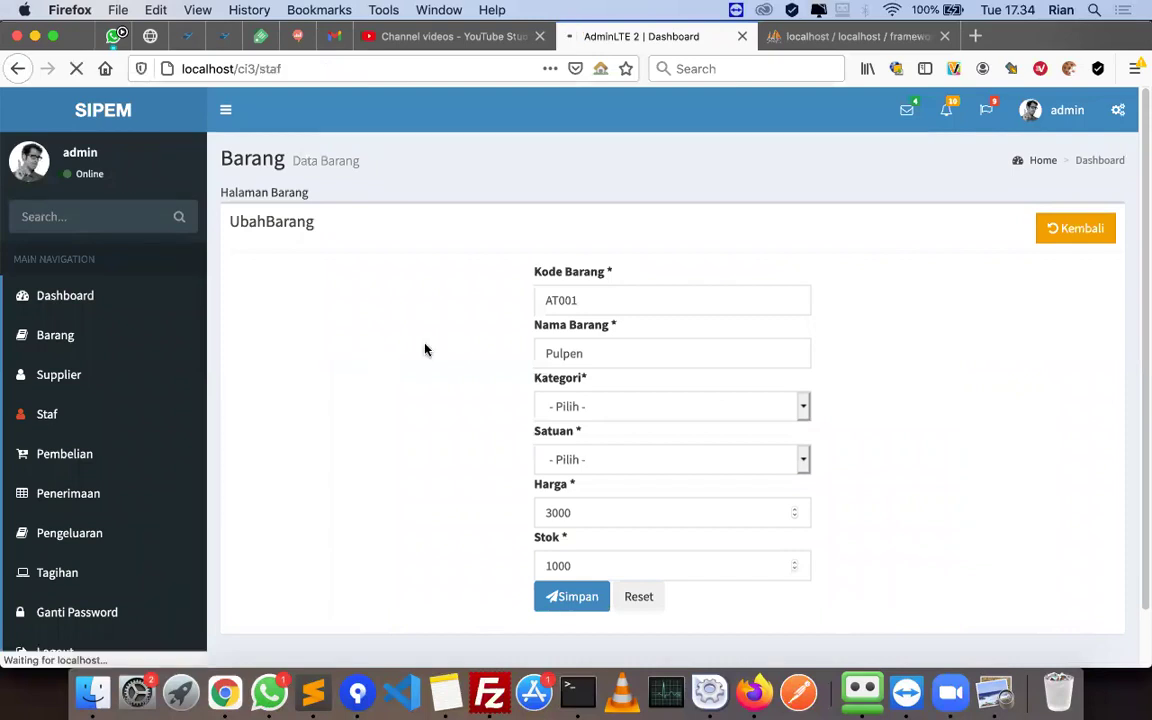
click(77, 343)
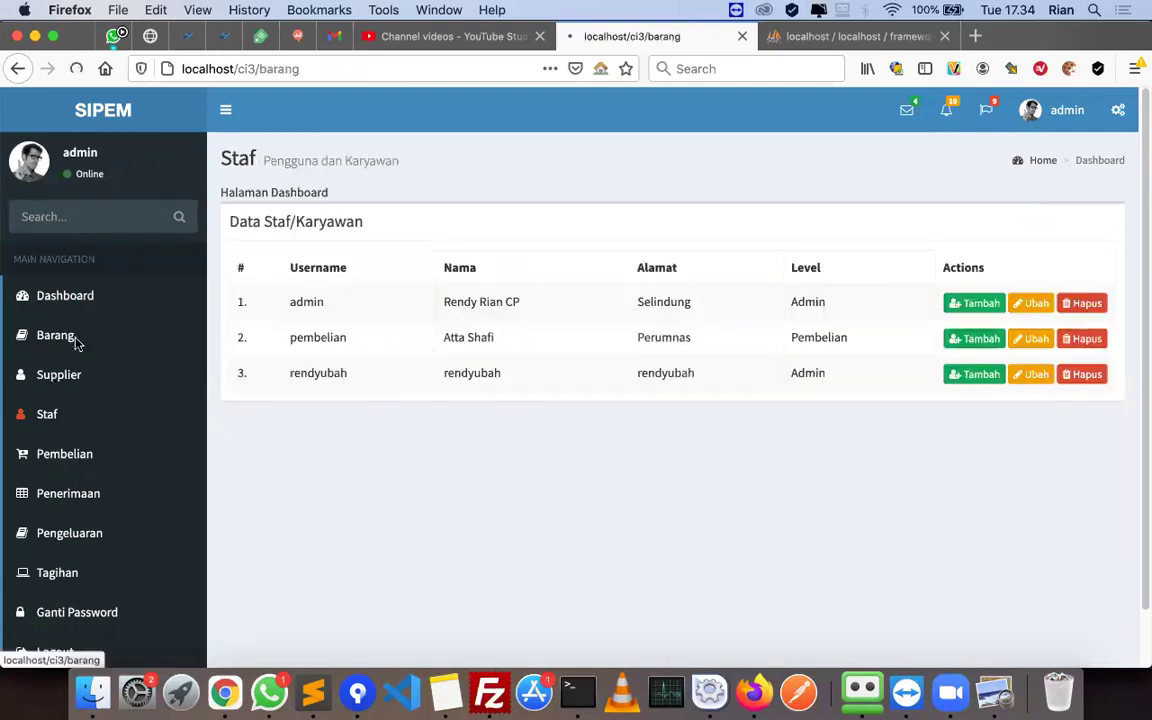
click(985, 383)
- Set AT002 to price 1500, stock 50, category ATK, unit Buah, and save it
scroll(605, 450, down, 1)
click(597, 486)
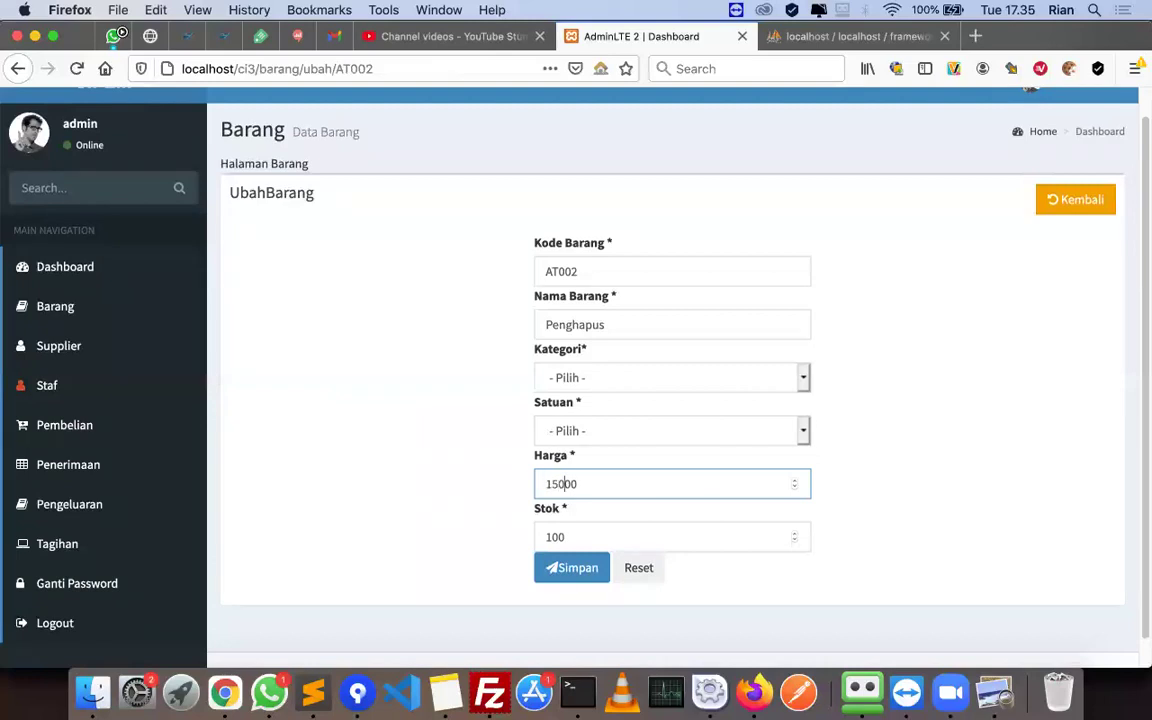
key(Tab)
text(50)
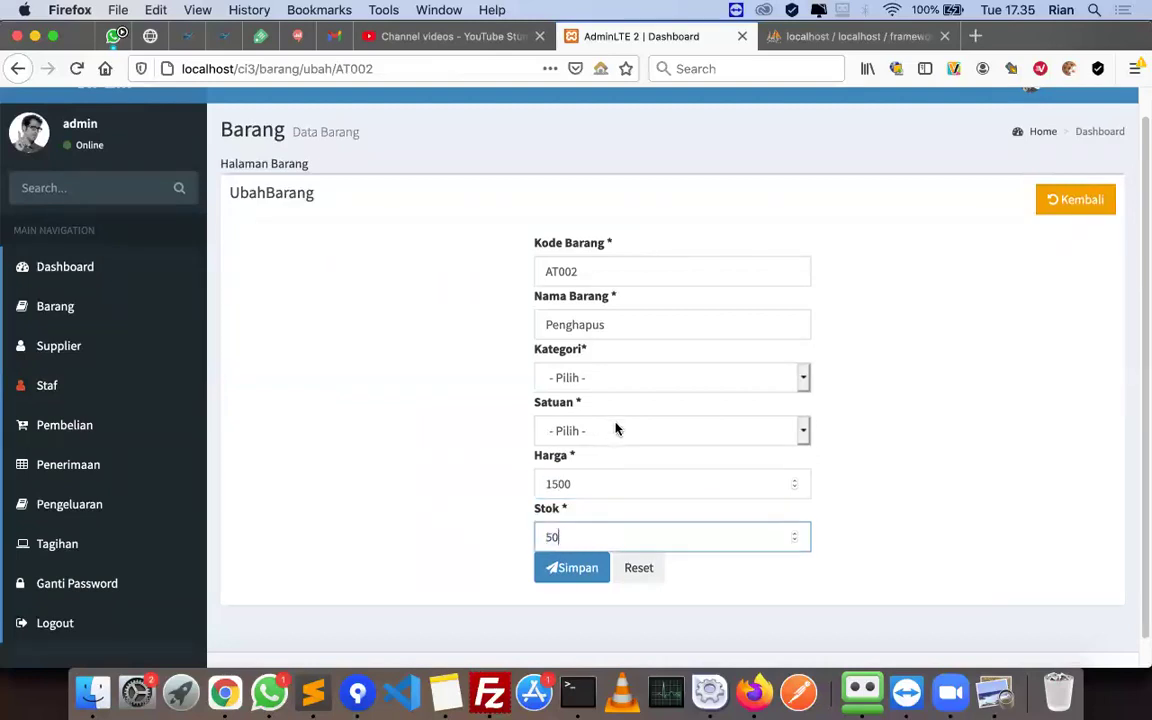
click(616, 384)
click(622, 390)
click(612, 427)
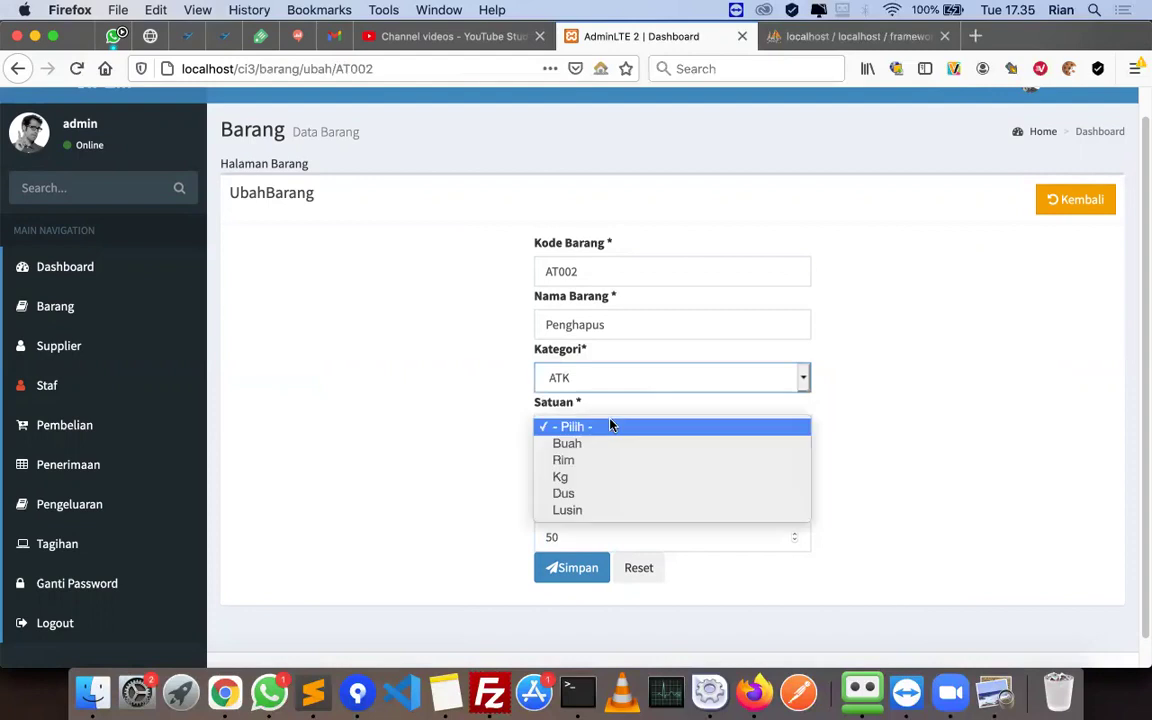
click(598, 444)
click(572, 567)
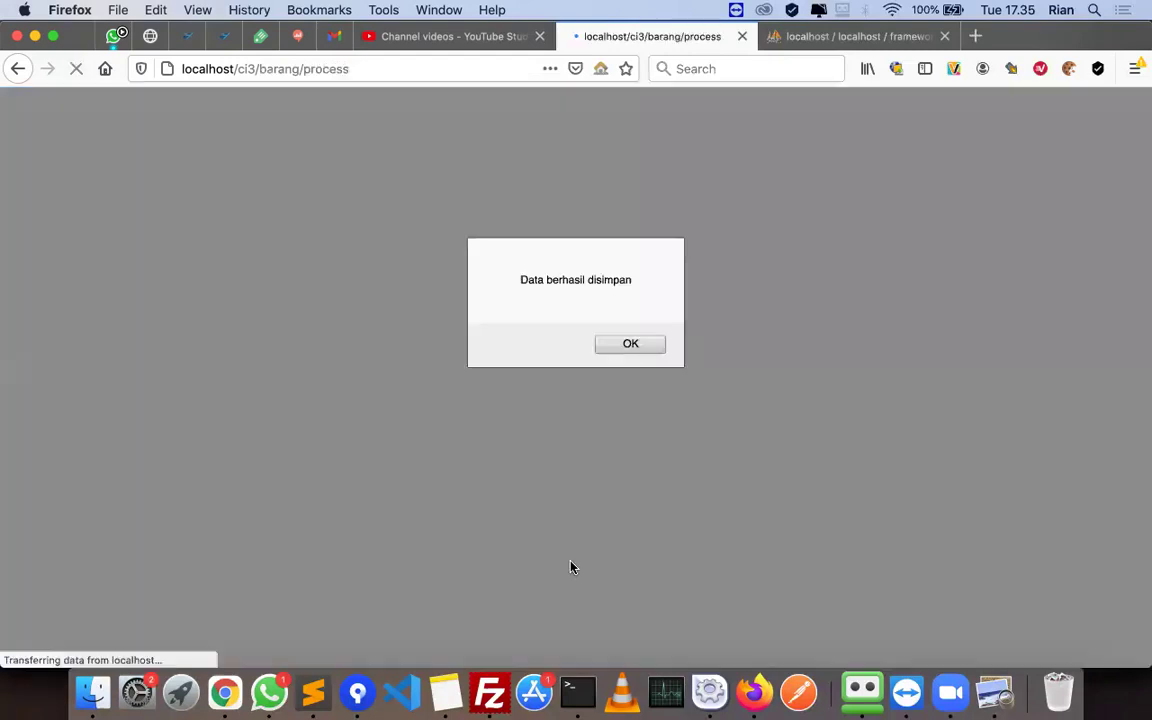
click(628, 346)
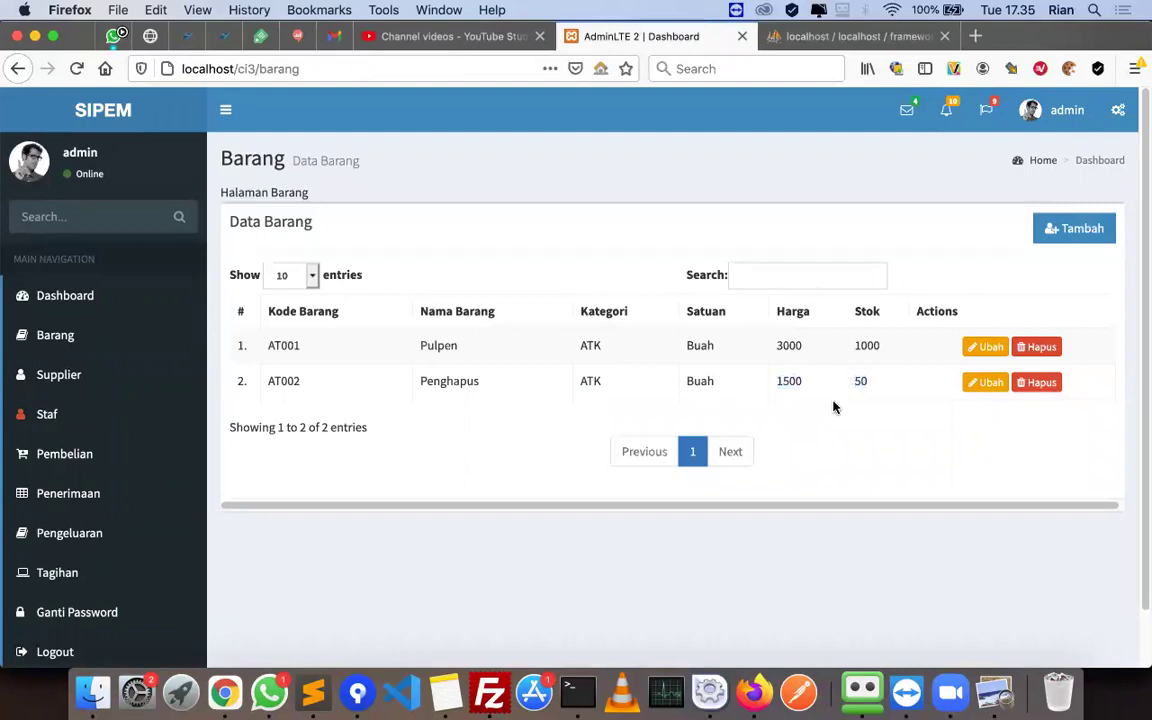
click(995, 692)
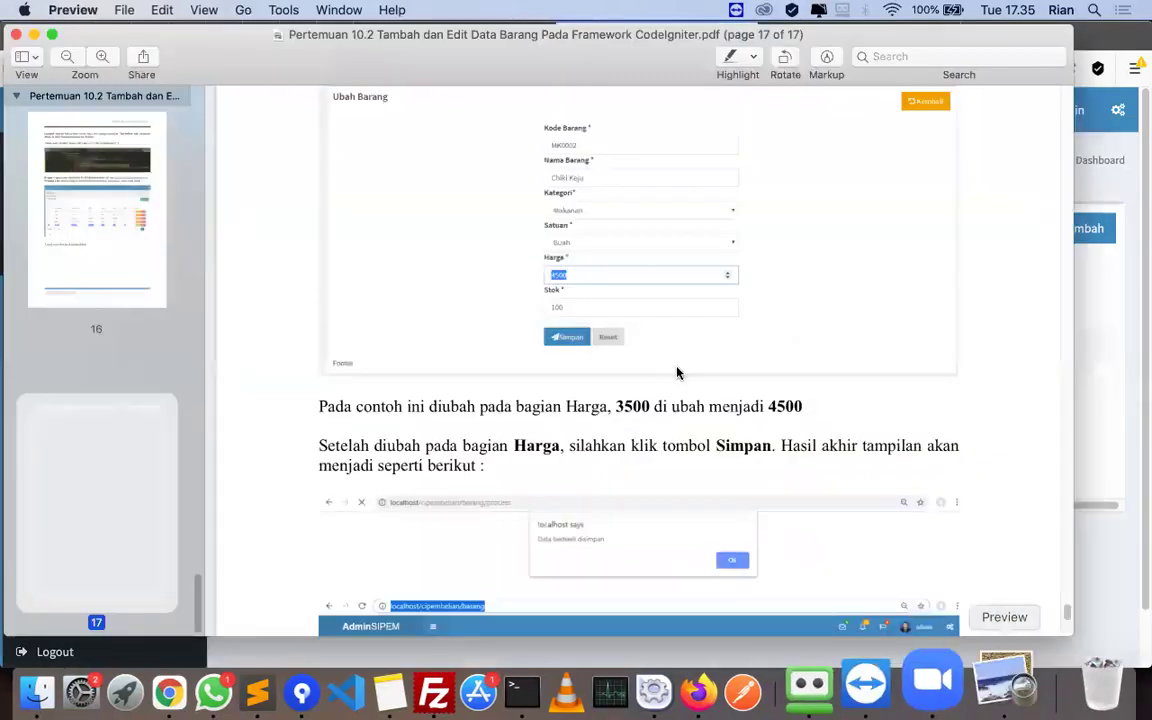
scroll(672, 400, down, 10)
key(super+Tab)
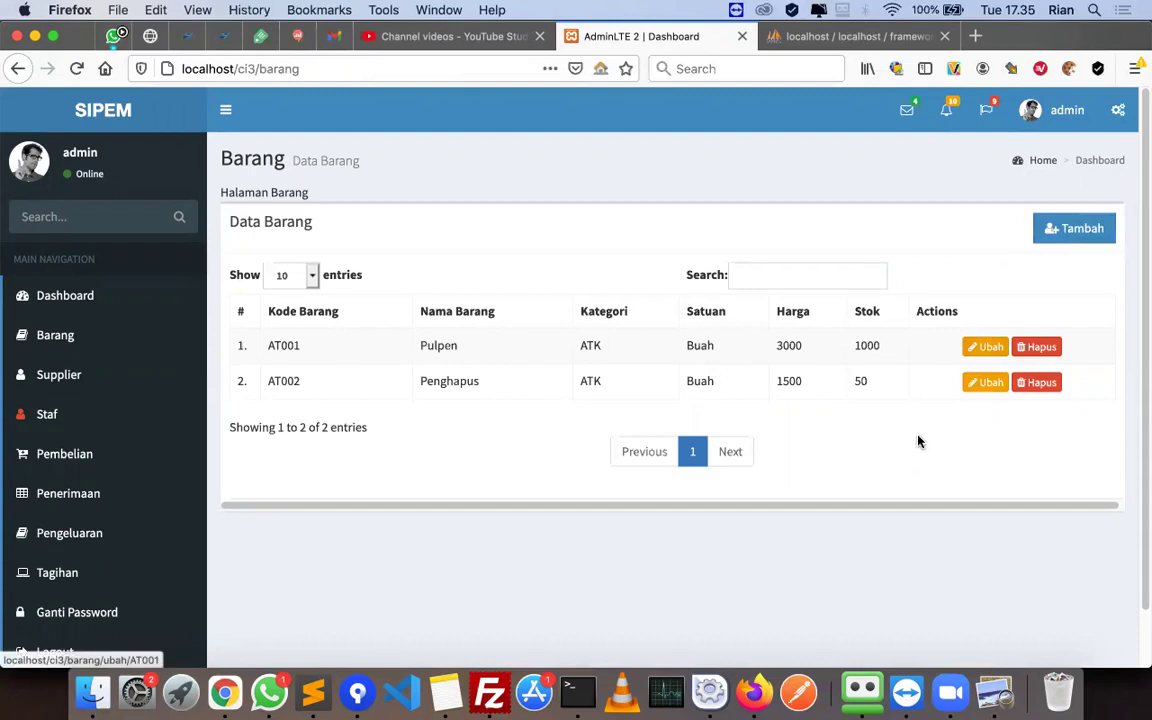
click(1008, 688)
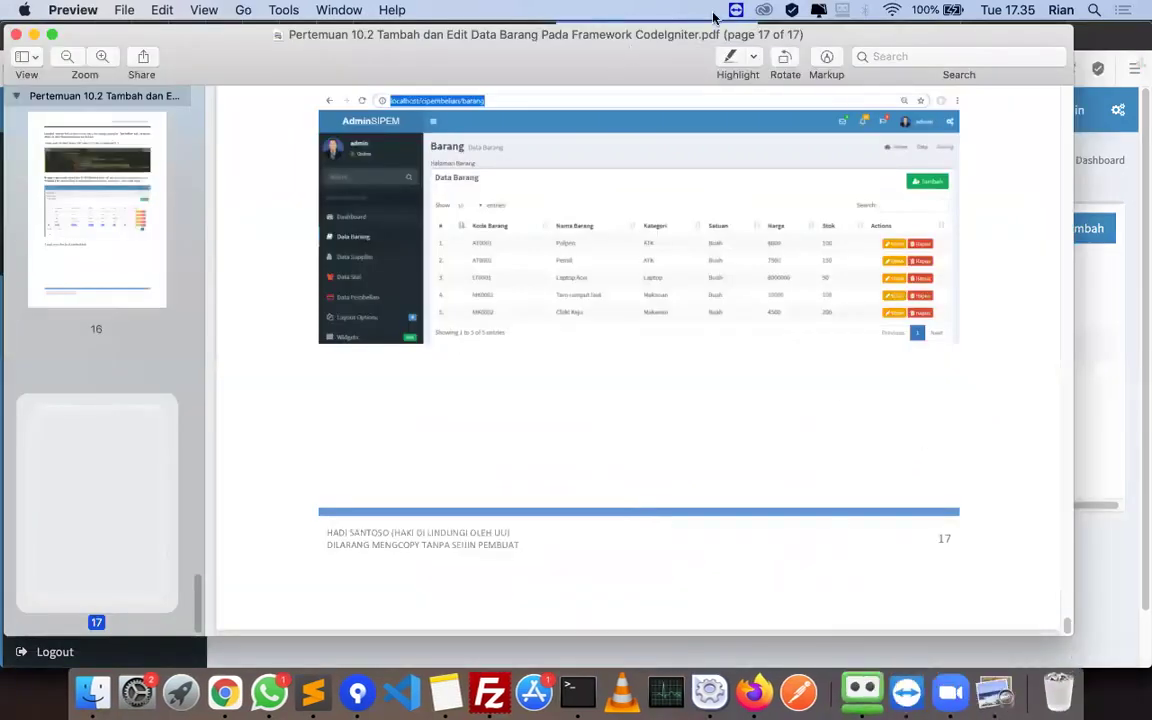
key(super+Tab)
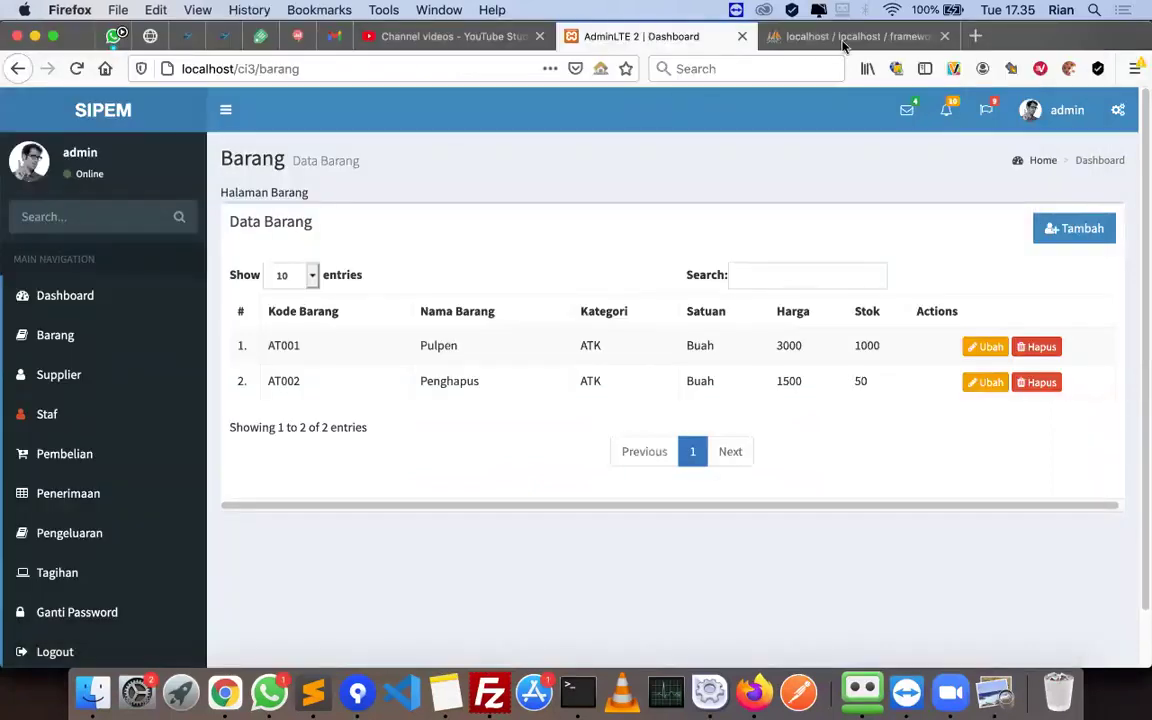